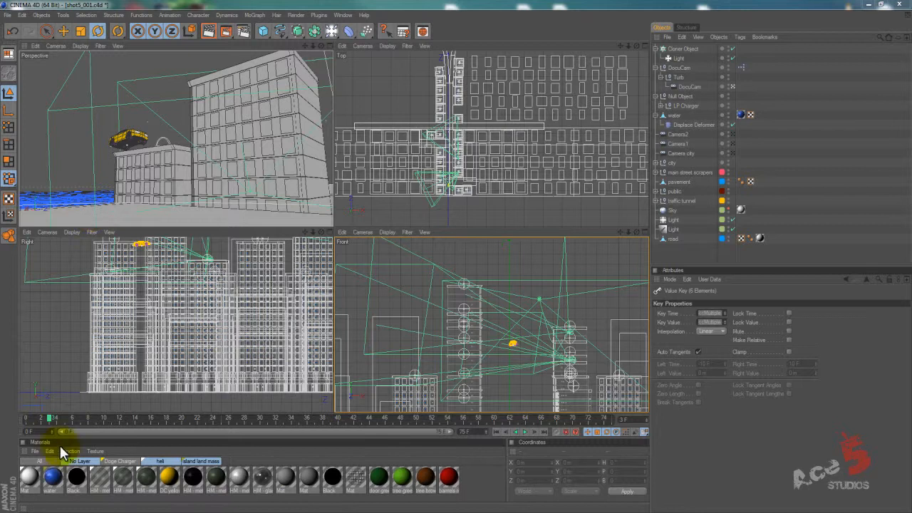
Scrub through the animations in the shot5_001, shot6_002 and shot7_005 scenes to examine the car's flight between the buildings.
left_click_drag(60, 427, 267, 416)
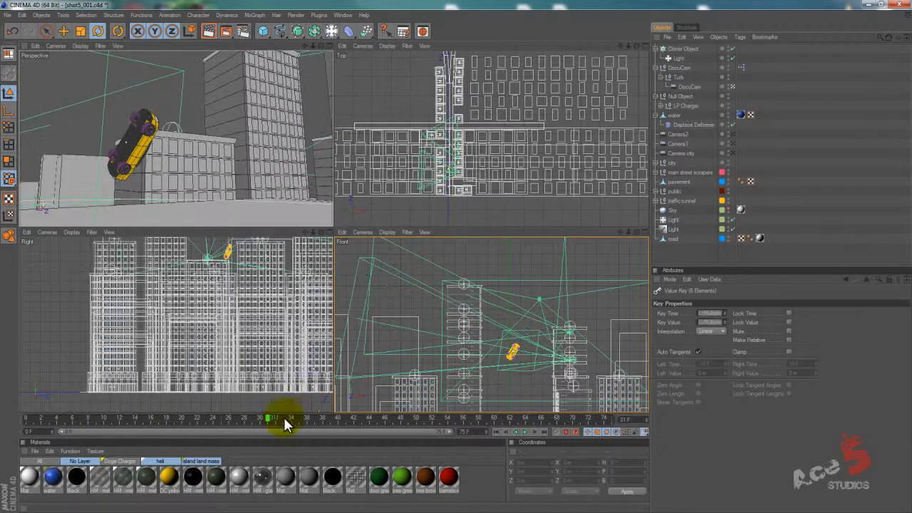
left_click_drag(317, 421, 442, 422)
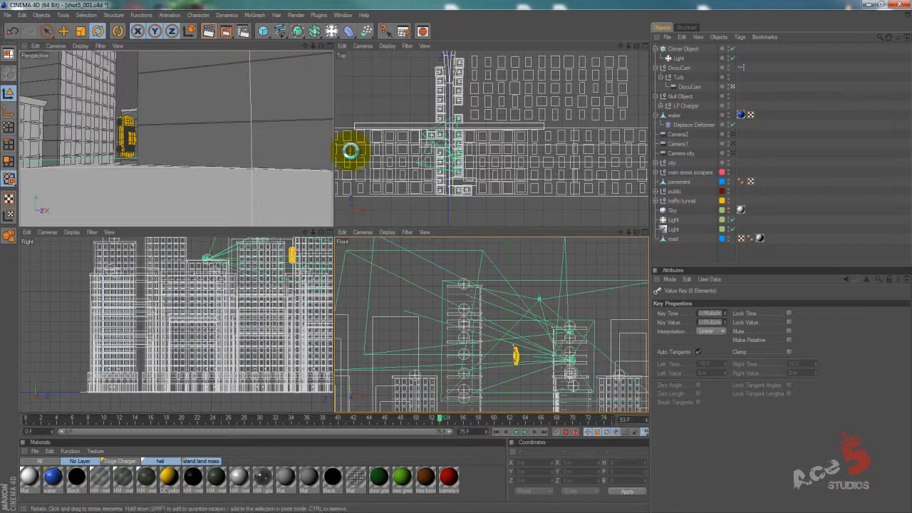
left_click(355, 156)
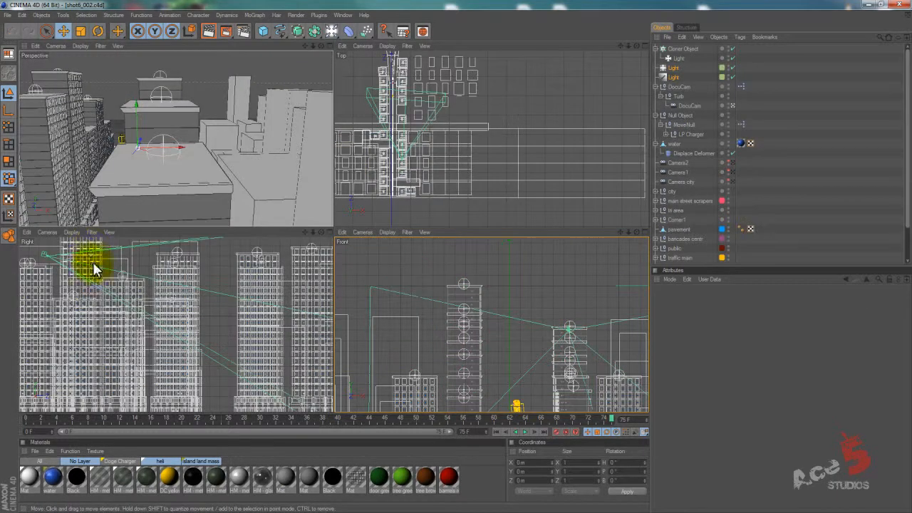
left_click_drag(114, 421, 158, 428)
left_click_drag(221, 433, 221, 431)
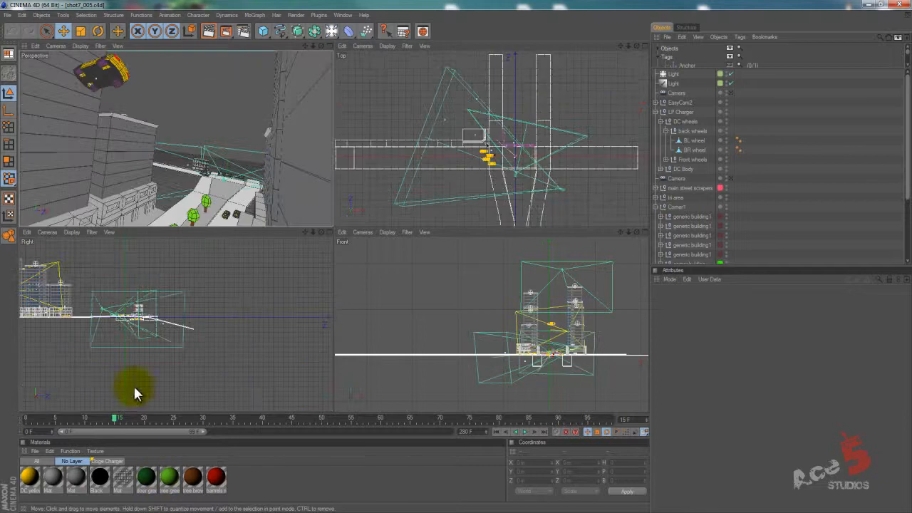
mouse_move(116, 419)
left_mouse_down()
mouse_move(55, 415)
mouse_move(341, 435)
mouse_move(126, 419)
left_mouse_up()
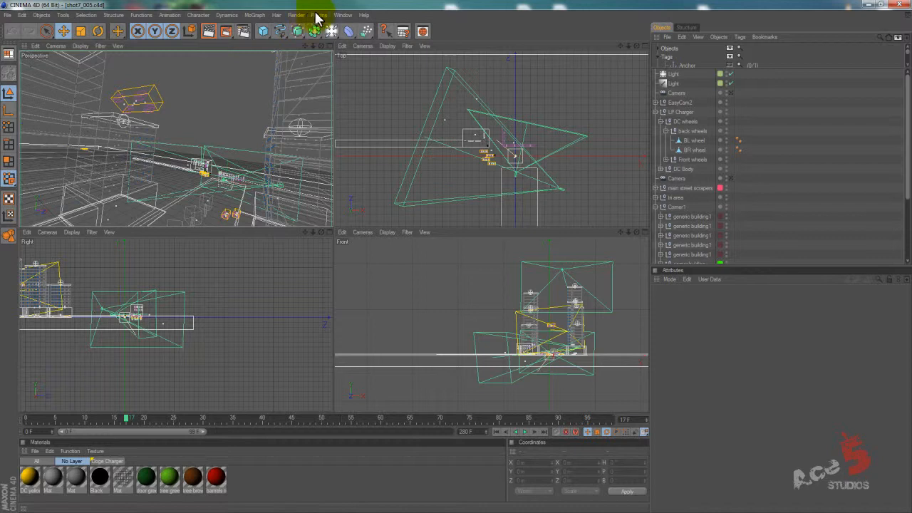
Look at the shot4_001 scene, return to shot5_001 and move the animation to frame 10.
left_click(348, 15)
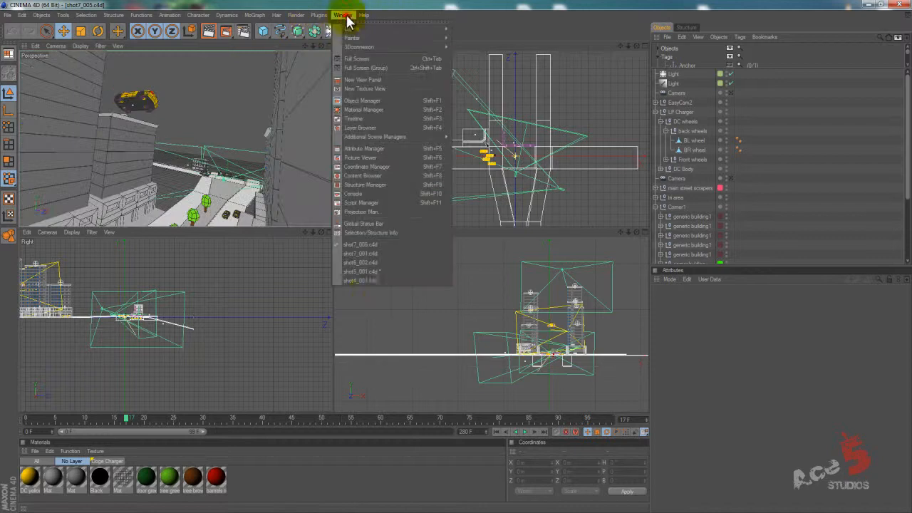
left_click(369, 283)
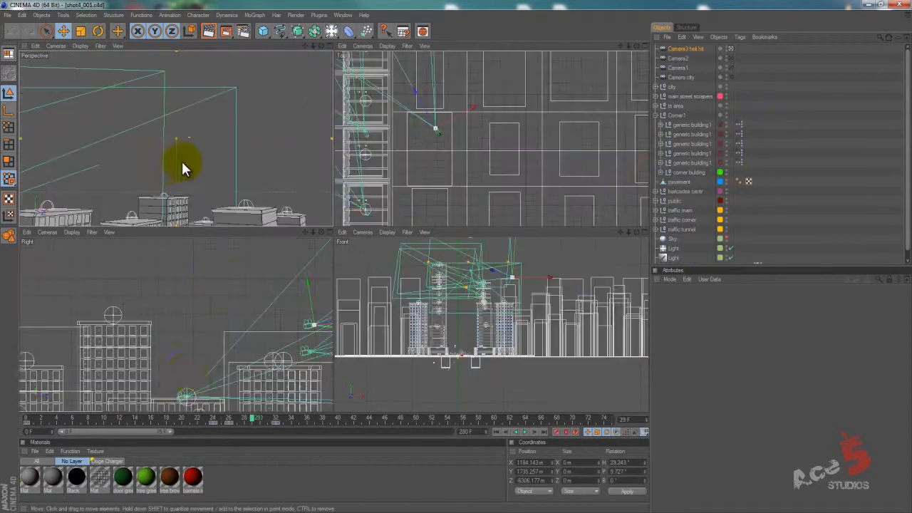
left_click(344, 15)
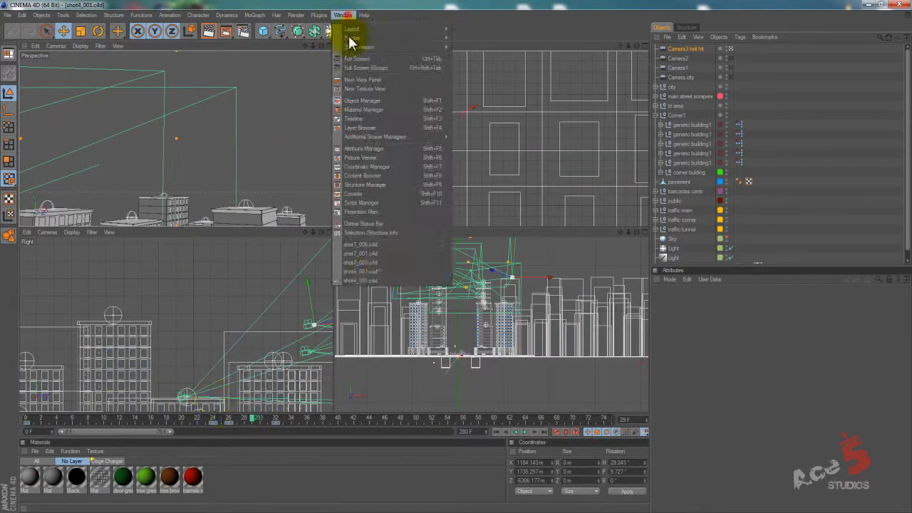
left_click(374, 275)
left_click_drag(52, 414, 107, 419)
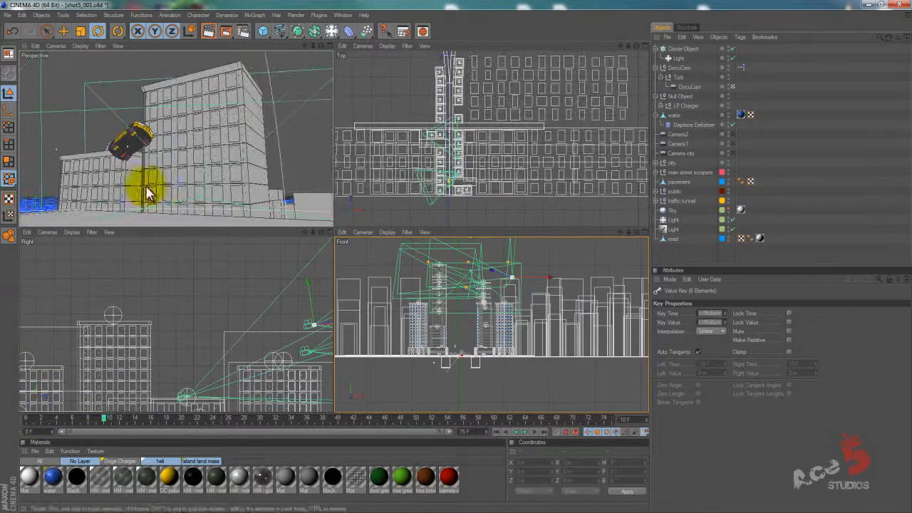
View the city through a free camera instead of DocuCam and centre the view on the Null Object holding the LP Charger car.
left_click(56, 47)
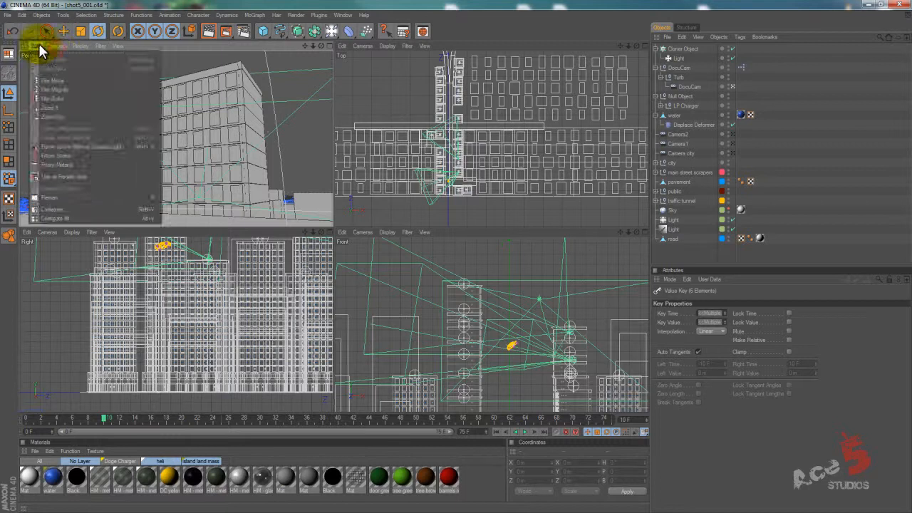
left_click(80, 81)
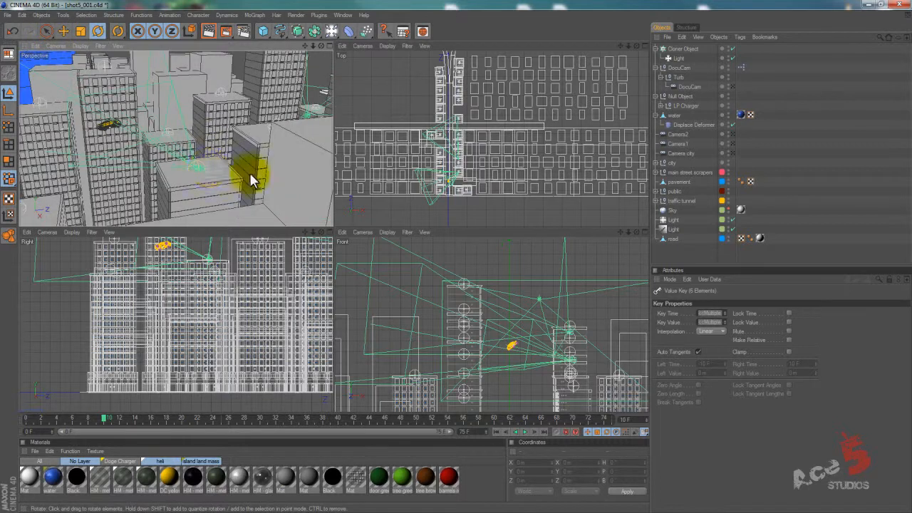
left_click_drag(225, 174, 555, 93, "alt")
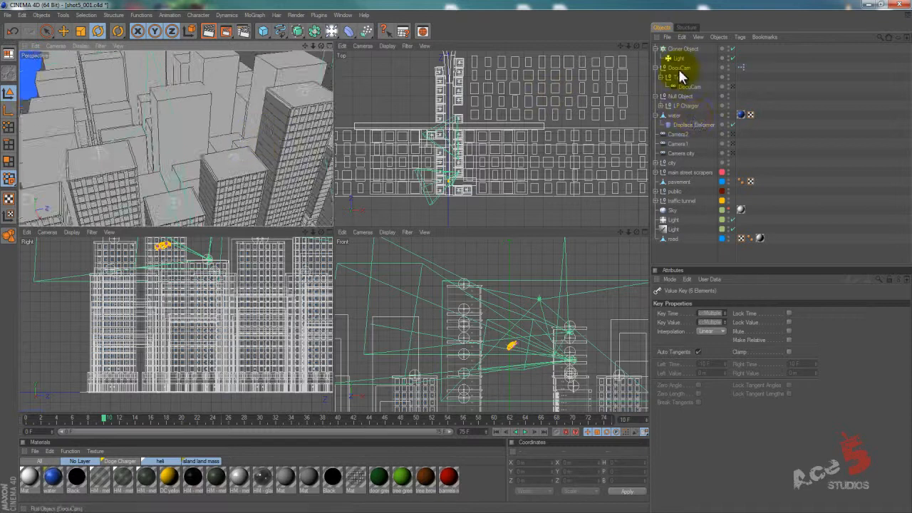
left_click(680, 96)
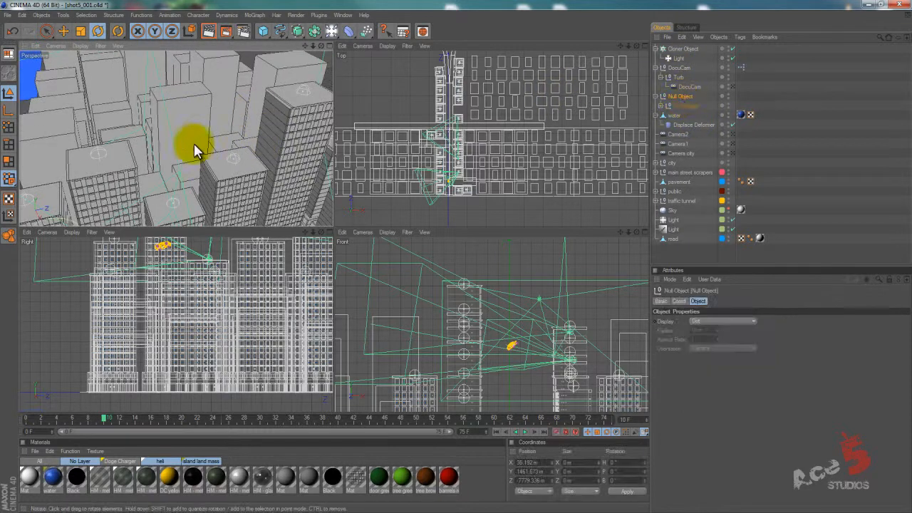
key("o")
right_click_drag(276, 148, 172, 239, "alt")
left_click_drag(271, 144, 235, 132, "alt")
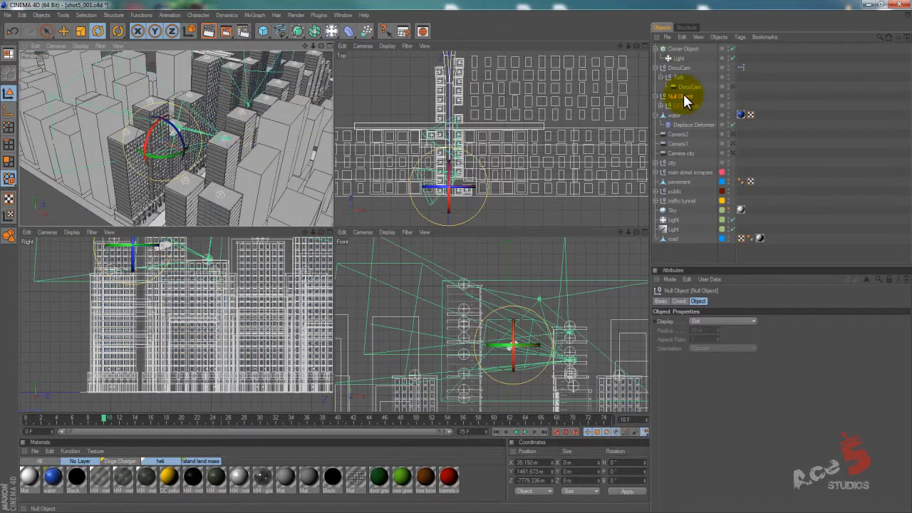
Return the perspective view to the DocuCam camera, clear the selection and move the animation to frame 5.
left_click(56, 46)
mouse_move(76, 64)
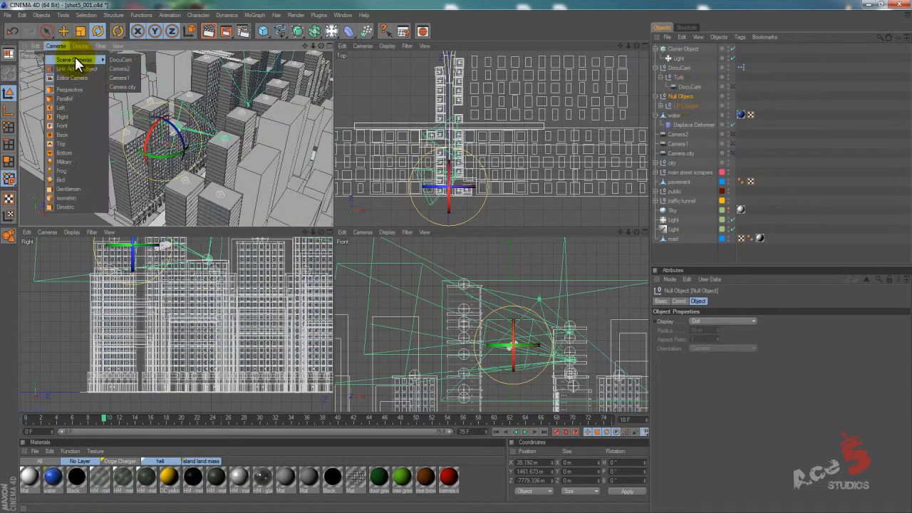
left_click(122, 61)
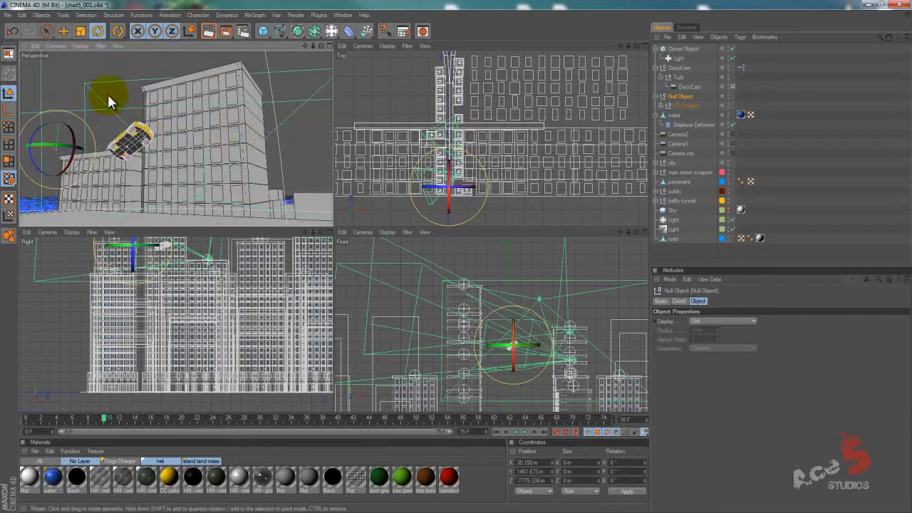
left_click(110, 93)
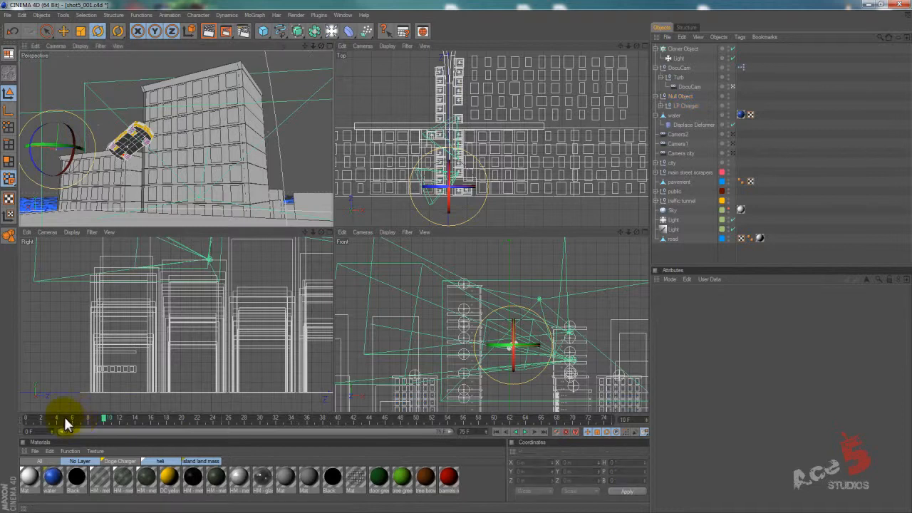
left_click(66, 420)
Select the height null of the building behind the car and move it up and down to vary the building's height.
left_click(150, 140)
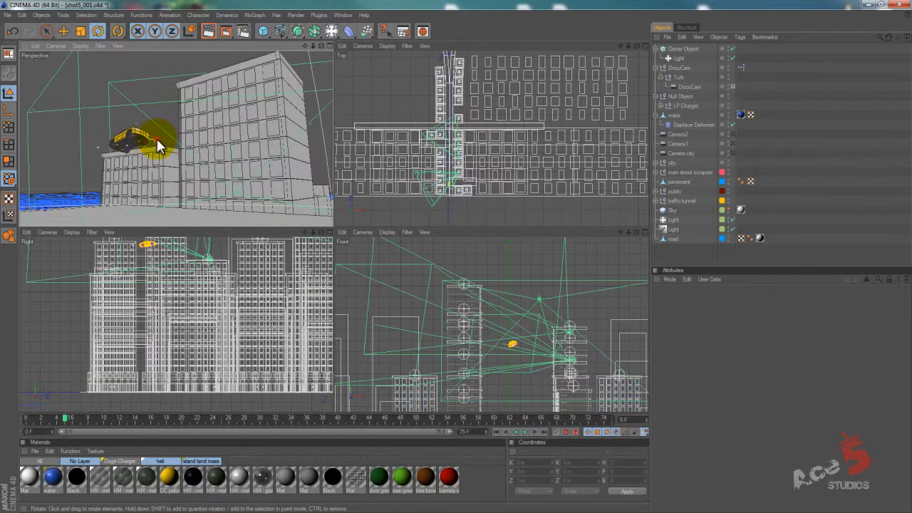
left_click(159, 147)
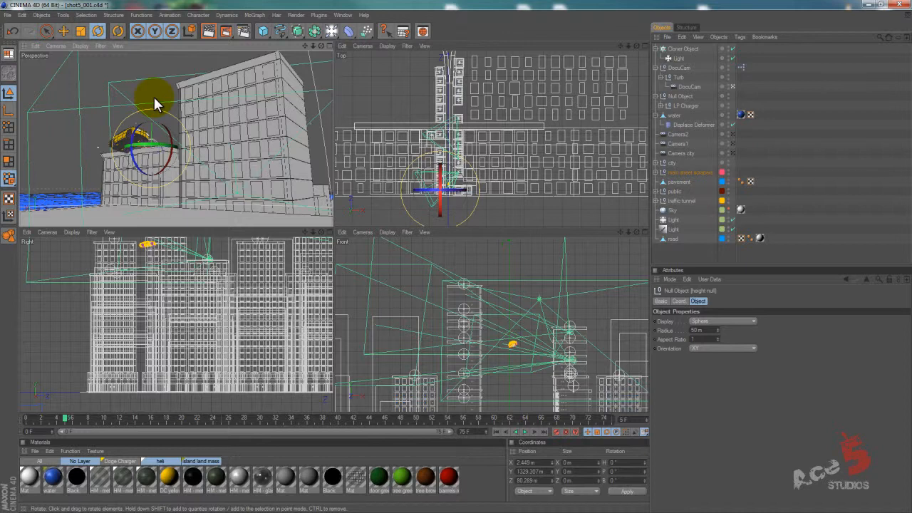
key("e")
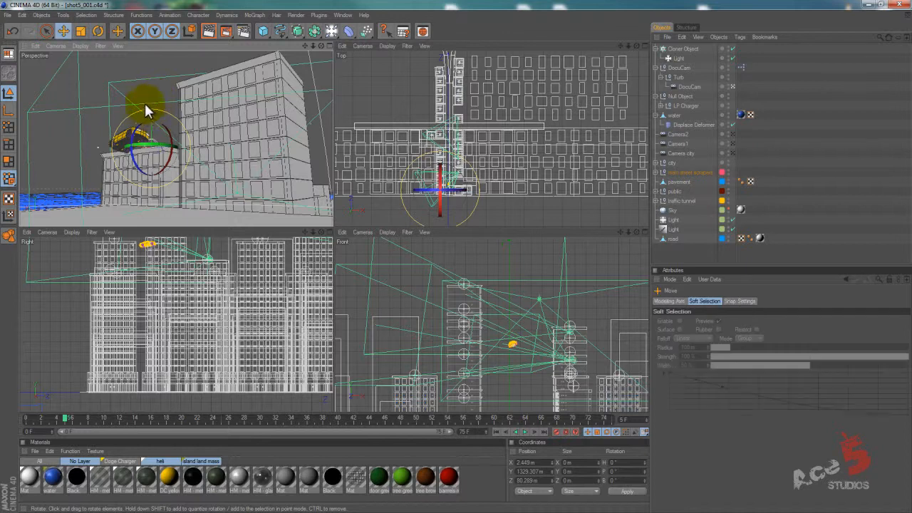
left_click_drag(151, 114, 170, 122)
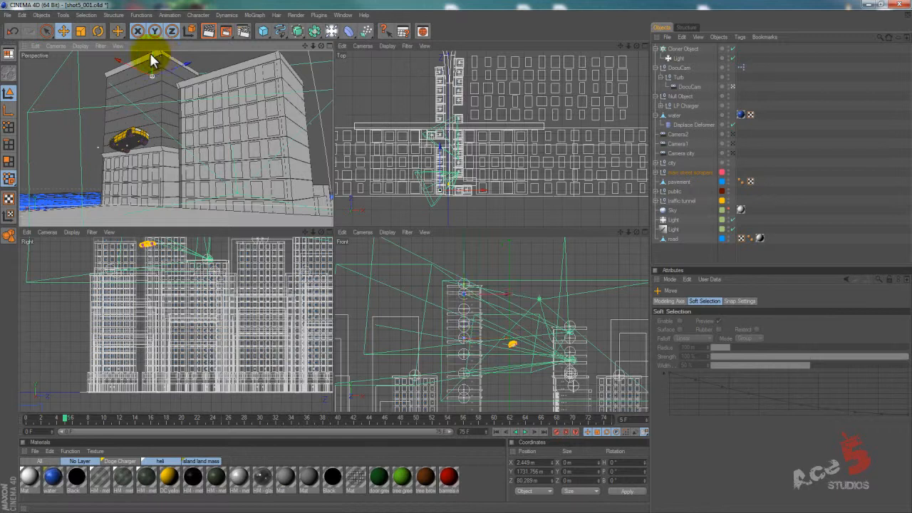
left_click_drag(152, 60, 173, 116)
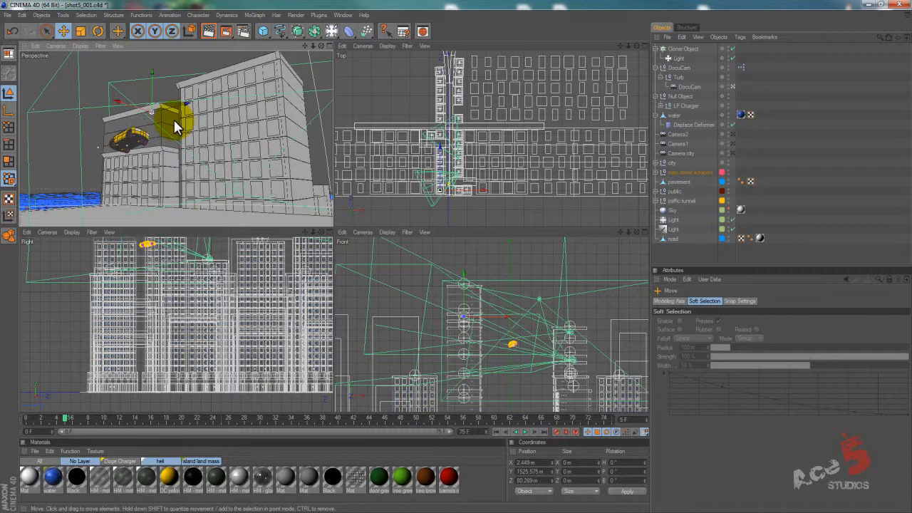
mouse_move(177, 127)
left_mouse_down()
mouse_move(97, 106)
mouse_move(149, 86)
mouse_move(152, 57)
mouse_move(332, 228)
mouse_move(328, 256)
mouse_move(332, 227)
mouse_move(335, 234)
mouse_move(176, 187)
left_mouse_up()
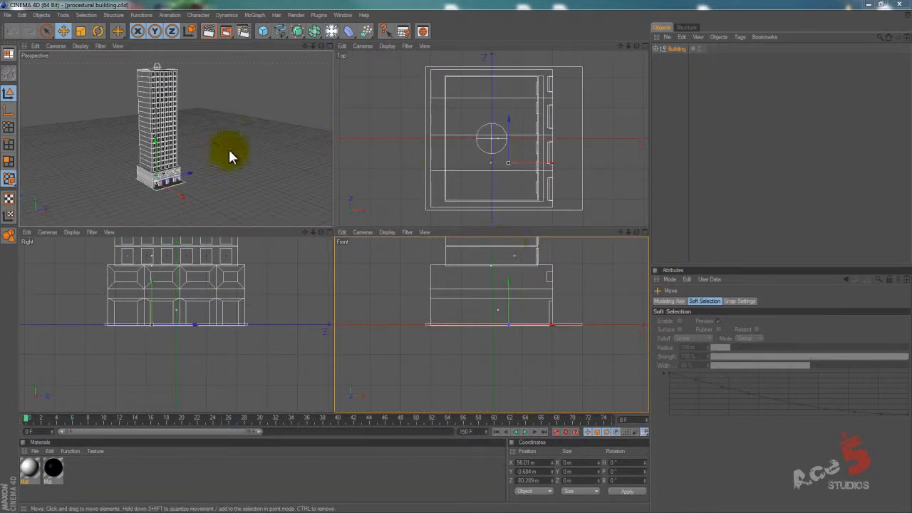
Orbit around the tower in the procedural building scene to examine it from several sides.
middle_click_drag(186, 139, 336, 226, "alt")
left_click_drag(336, 226, 336, 225, "alt")
right_click_drag(336, 226, 312, 227, "alt")
middle_click_drag(245, 161, 339, 220, "alt")
left_click_drag(255, 150, 311, 224, "alt")
middle_click_drag(248, 92, 299, 245, "alt")
right_click_drag(299, 245, 237, 106, "alt")
left_click_drag(235, 101, 335, 222, "alt")
Select the height null on the tower's roof and move it vertically to about 1481 m on Y to resize the building.
left_click(184, 84)
left_click_drag(183, 62, 211, 139)
right_click_drag(210, 138, 215, 184, "alt")
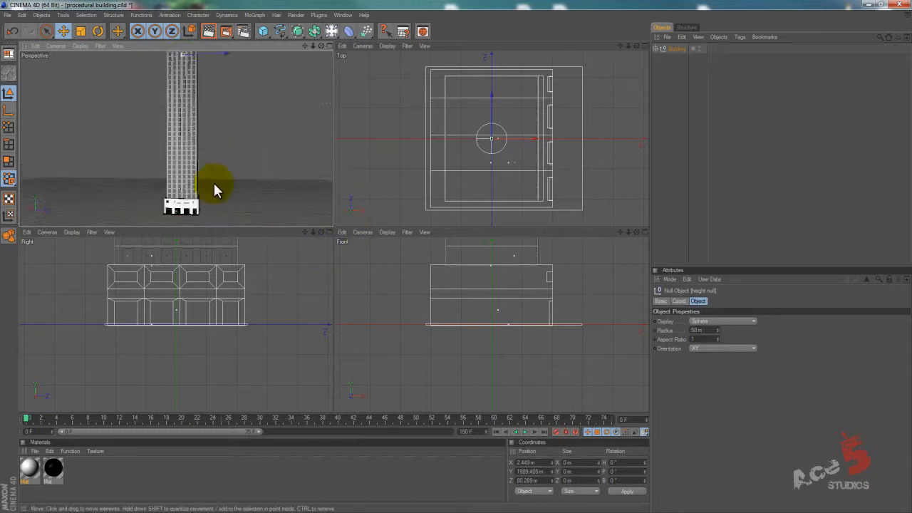
left_click_drag(217, 185, 332, 226, "alt")
middle_click_drag(216, 184, 333, 226, "alt")
left_click_drag(164, 64, 208, 102)
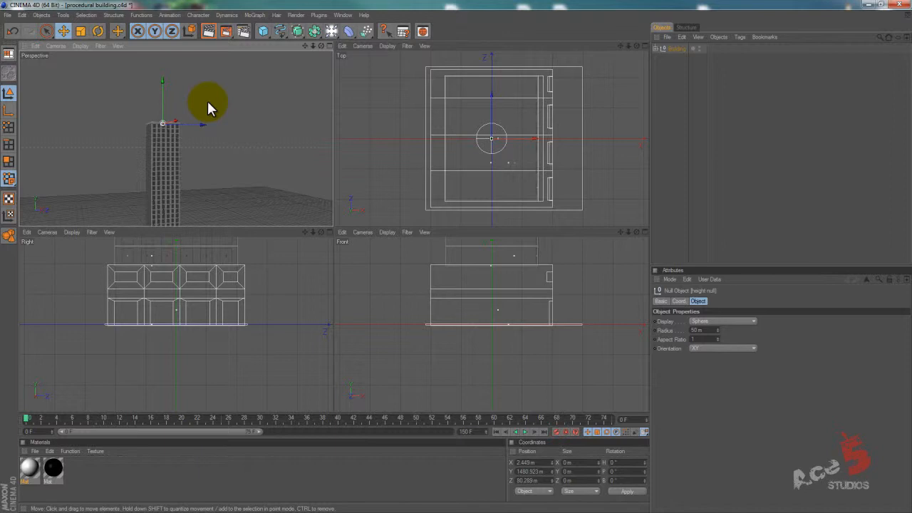
Expand the Building and Building top groups and select Building top to inspect the parts that form the tower.
left_click(657, 49)
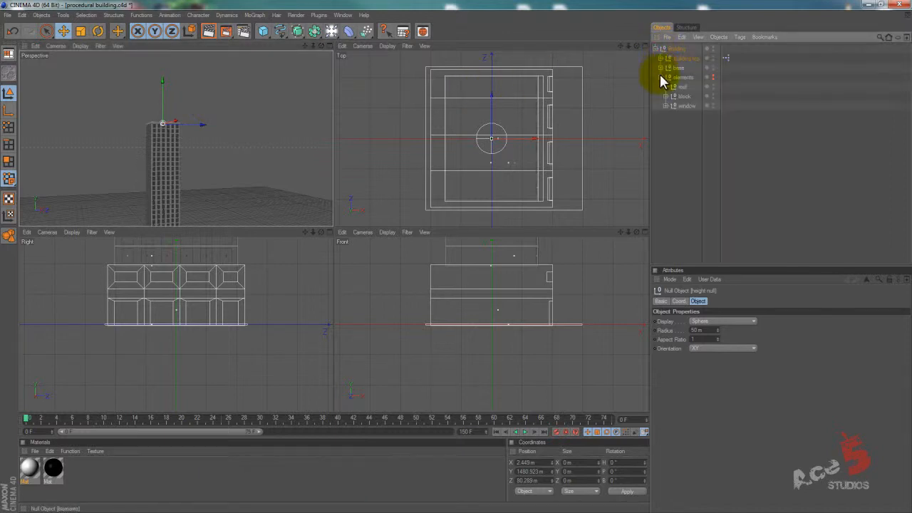
left_click(661, 59)
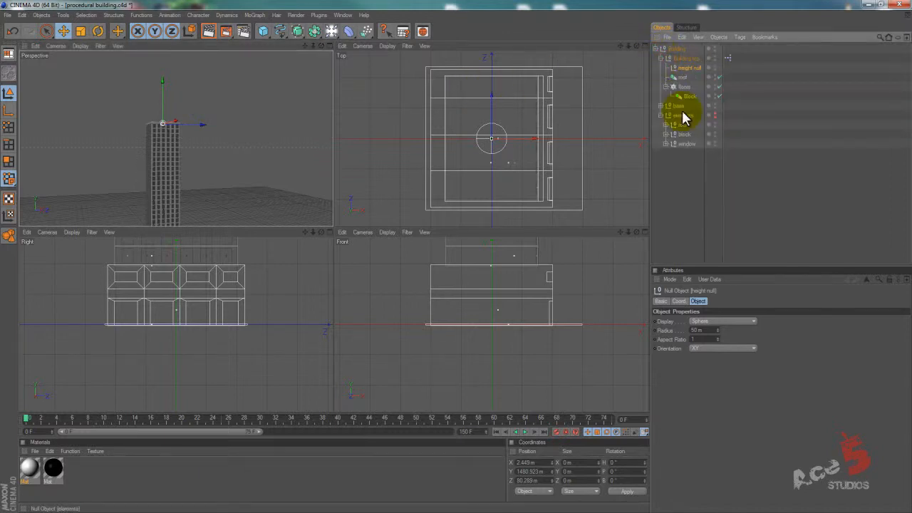
left_click(683, 58)
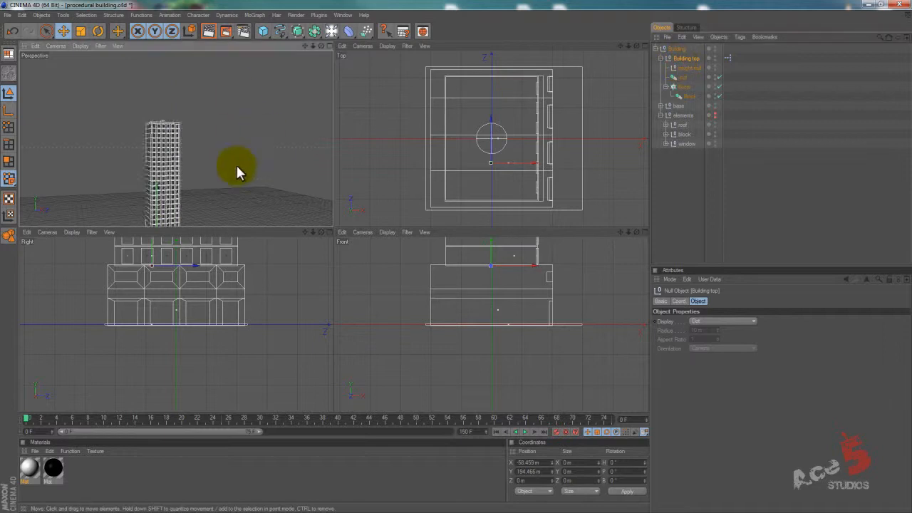
middle_click_drag(236, 164, 246, 118, "alt")
Make the elements group visible and move its roof element away from the tower along Z.
left_click(679, 125)
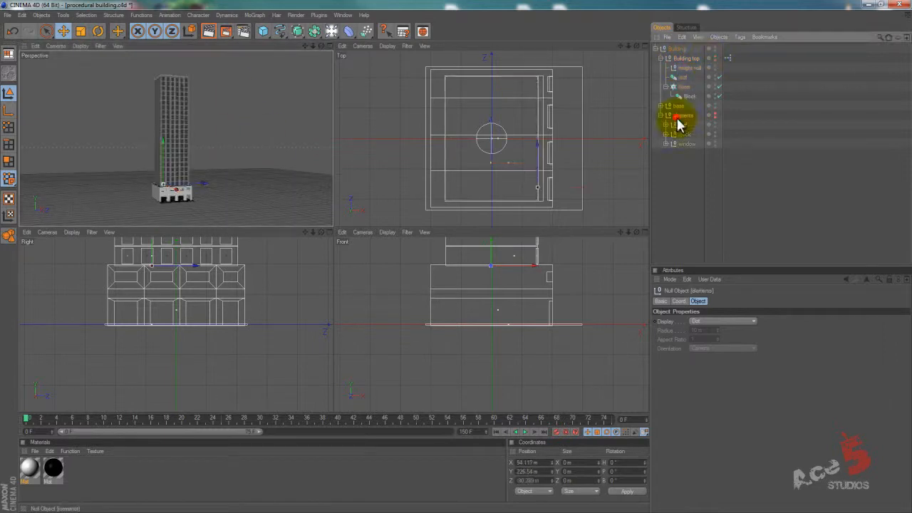
left_click(715, 115)
left_click_drag(178, 169, 235, 171)
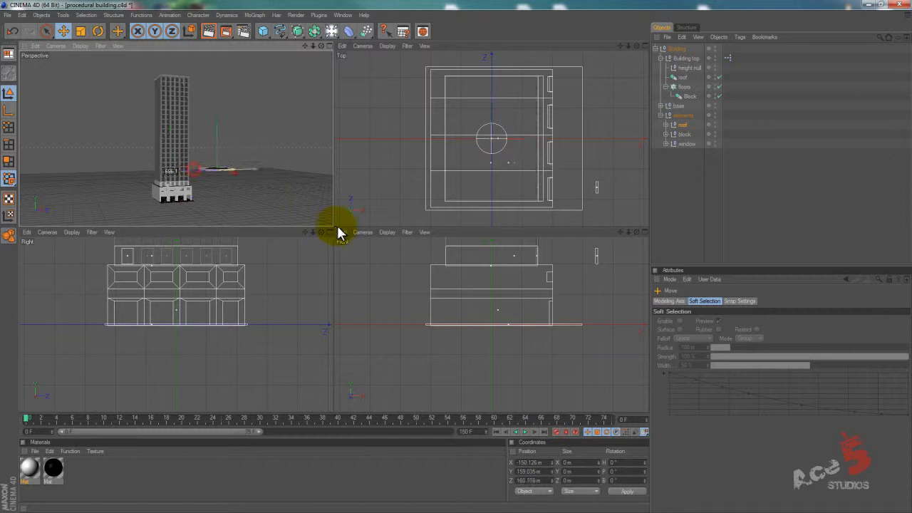
Move the block and window elements along Z away from the tower, placing the window at about 647 m.
left_click(685, 136)
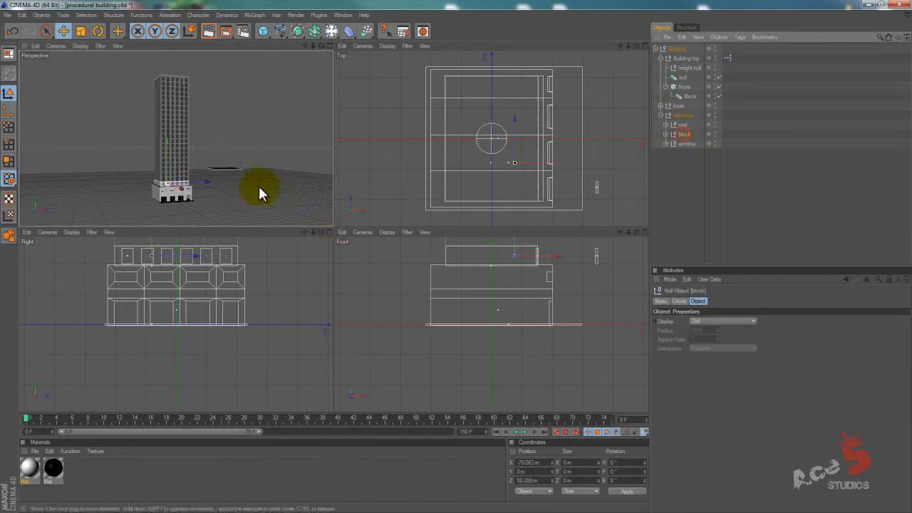
left_click_drag(201, 191, 333, 226)
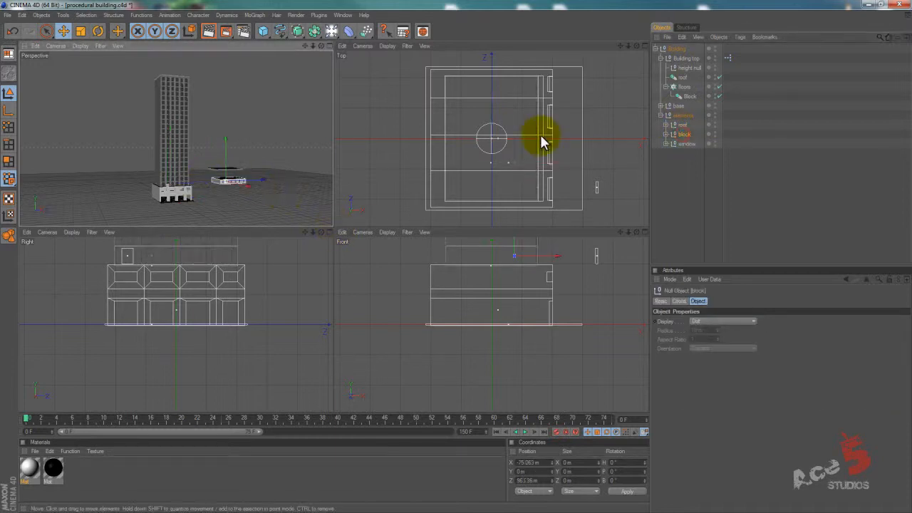
left_click(683, 144)
left_click_drag(183, 187, 342, 230)
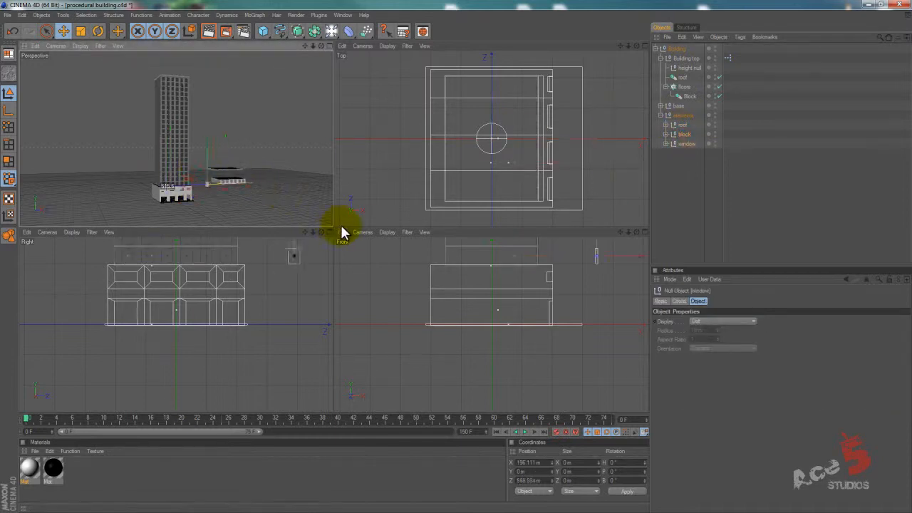
Enlarge the perspective view, close in on the separated elements and select the windows cloner on the block.
middle_click(256, 153)
right_click_drag(266, 212, 528, 250, "alt")
middle_click_drag(534, 313, 433, 227, "alt")
left_click_drag(274, 161, 458, 265, "alt")
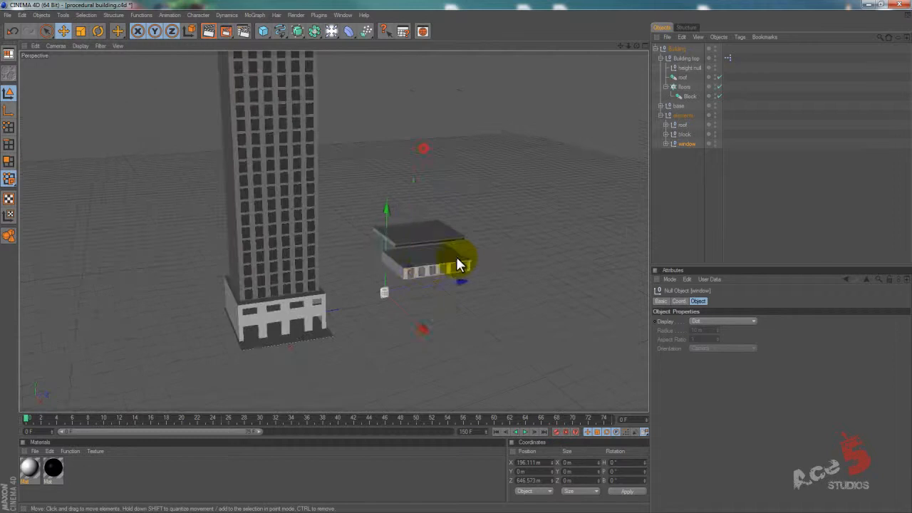
left_click(422, 271)
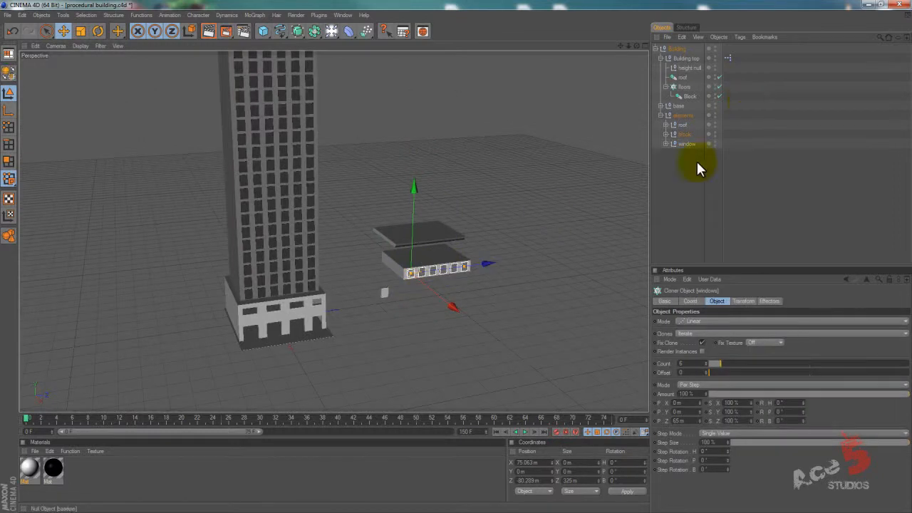
Set the windows cloner's count to 7 and tighten its Z spacing to 51 m.
left_click(693, 364)
scroll(692, 364, "up", 1)
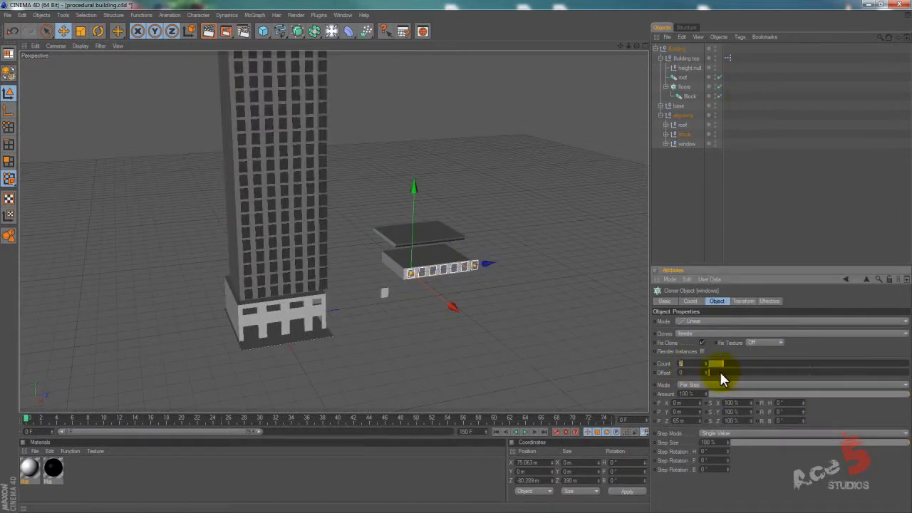
left_click_drag(701, 421, 700, 419)
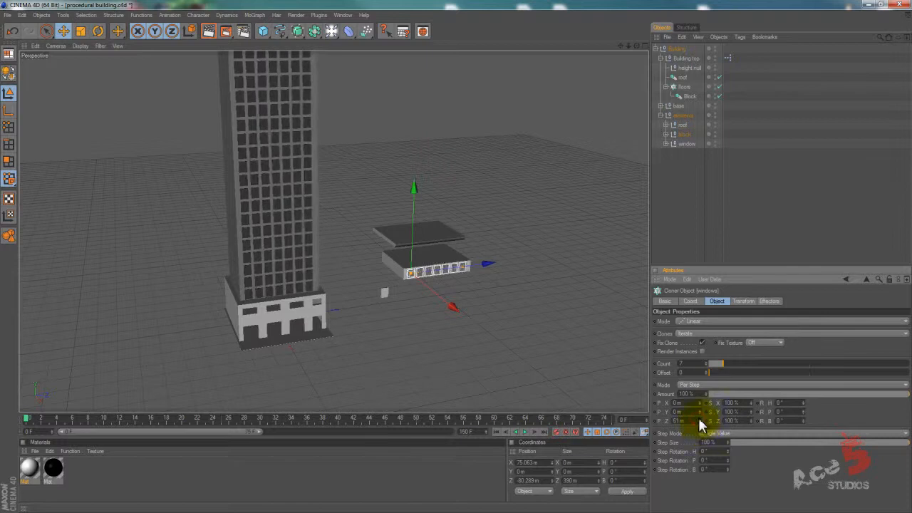
left_click(677, 167)
Compare the block and roof elements with the Block and roof instances in the tower and check the instances' reference objects.
left_click(683, 134)
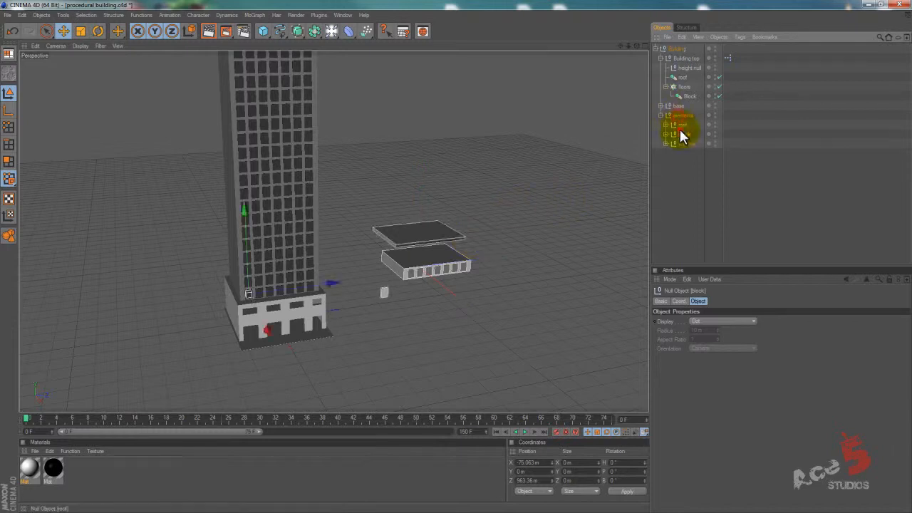
middle_click_drag(413, 169, 457, 257, "alt")
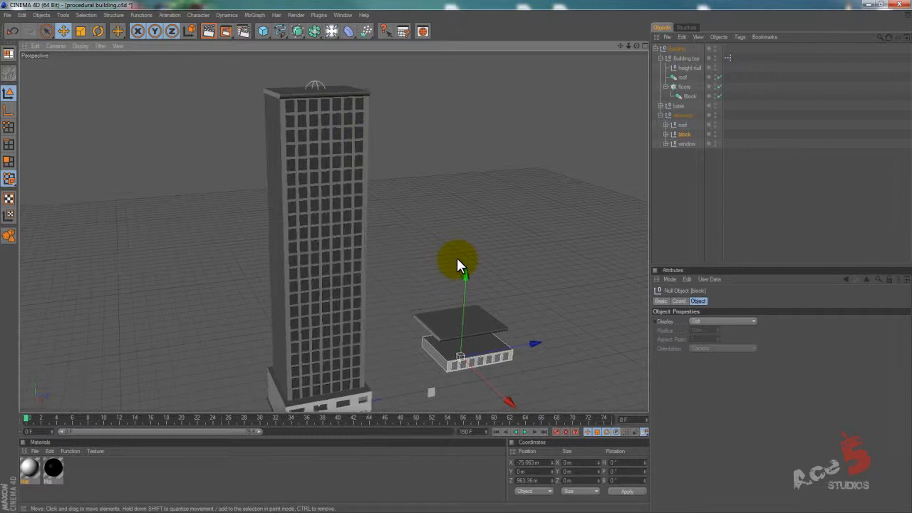
middle_click_drag(397, 271, 384, 158, "alt")
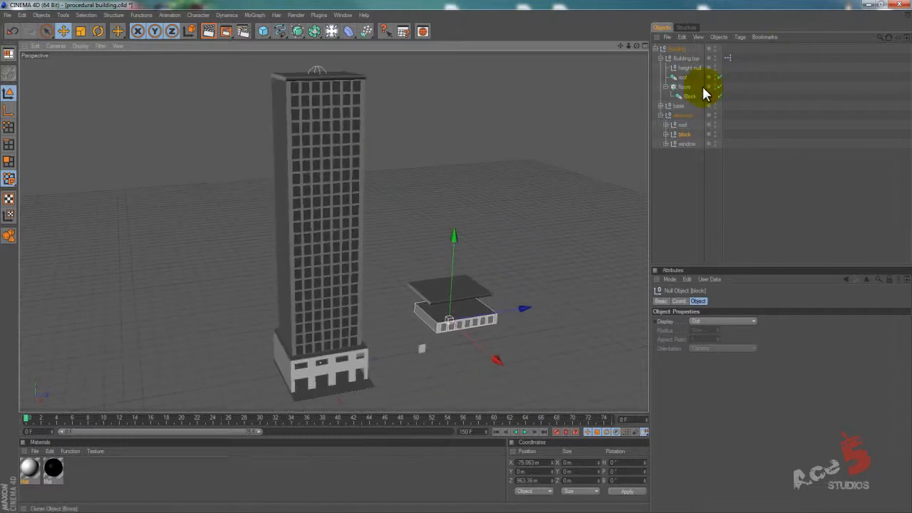
left_click(686, 96)
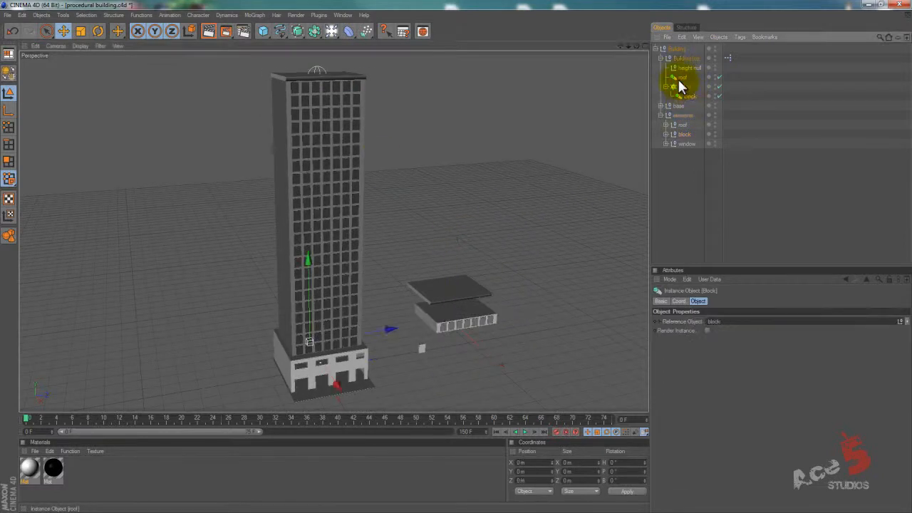
left_click(680, 78)
left_click(682, 125)
left_click(675, 79)
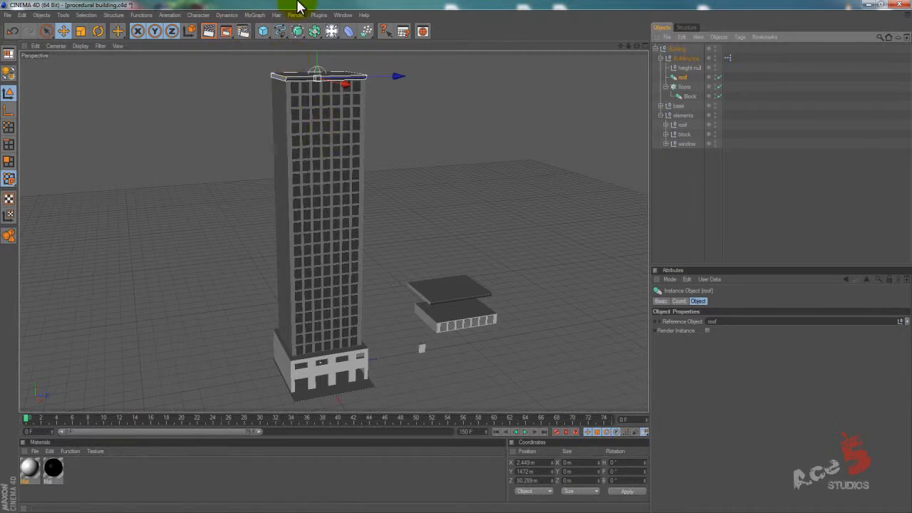
Close the procedural building project without saving its changes and continue in an empty scene.
left_click(6, 15)
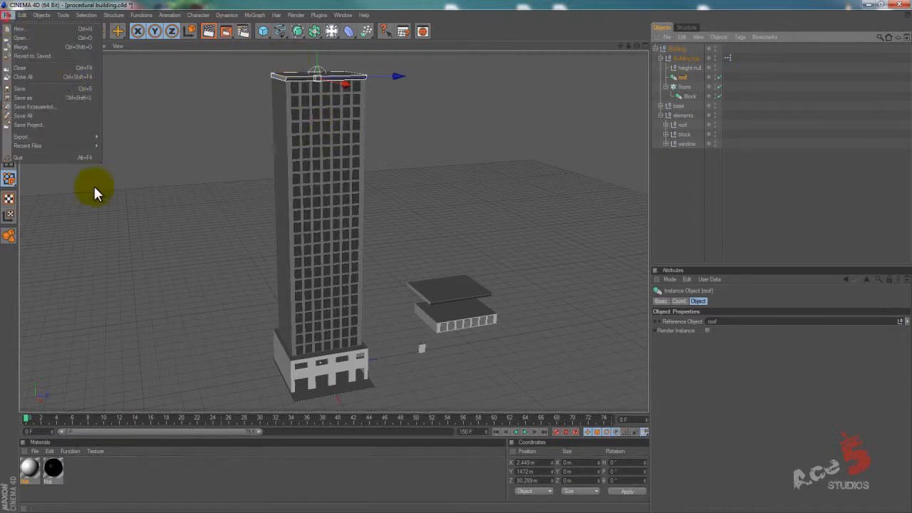
left_click(47, 126)
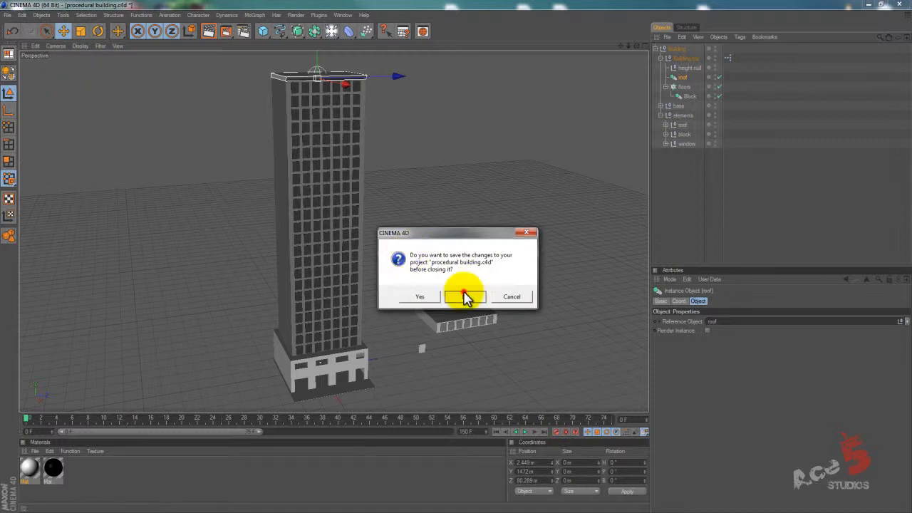
left_click(465, 295)
left_click(472, 299)
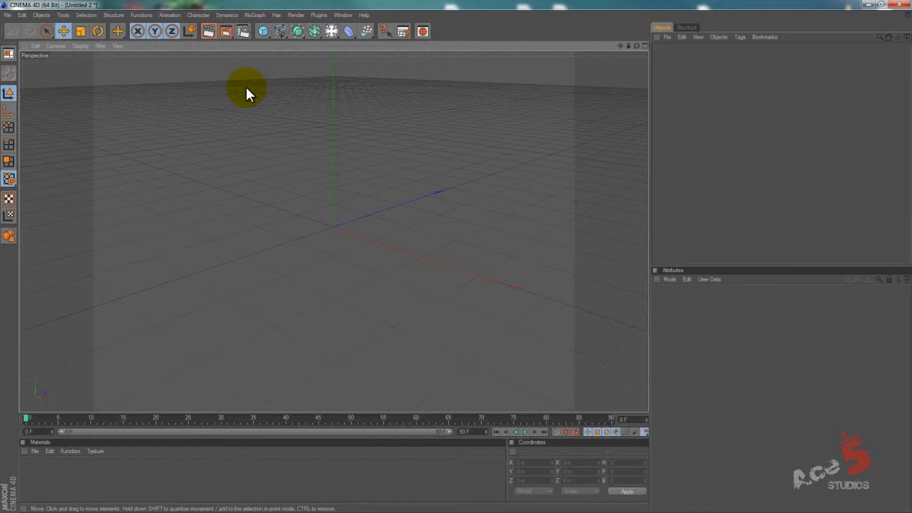
Add a cube and shape it into a flat square slab about 633 m wide and 20 m thick.
left_click(263, 31)
left_click_drag(334, 174, 459, 261)
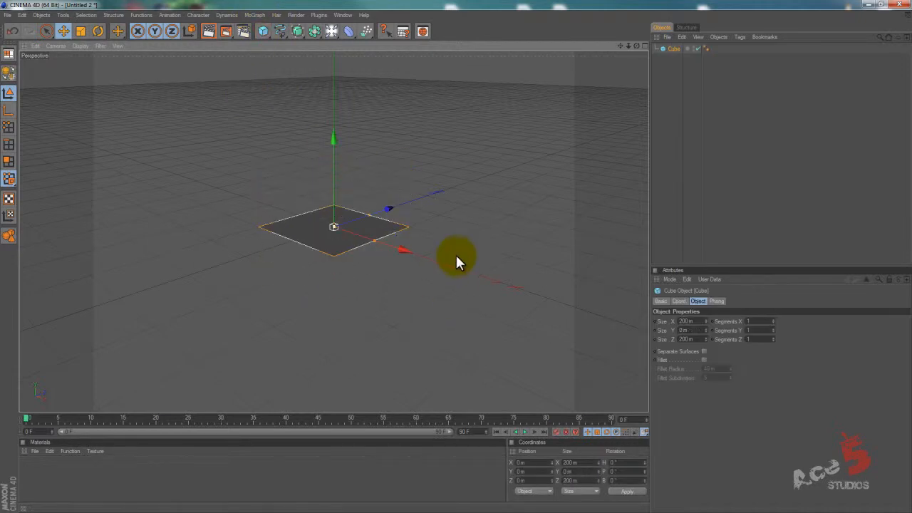
key("t")
mouse_move(219, 167)
left_mouse_down()
mouse_move(729, 240)
mouse_move(227, 170)
left_mouse_up()
left_click_drag(518, 280, 456, 253, "alt")
Make the slab editable and add two parallel Knife loop cuts about 194 m apart across its front edge.
key("k")
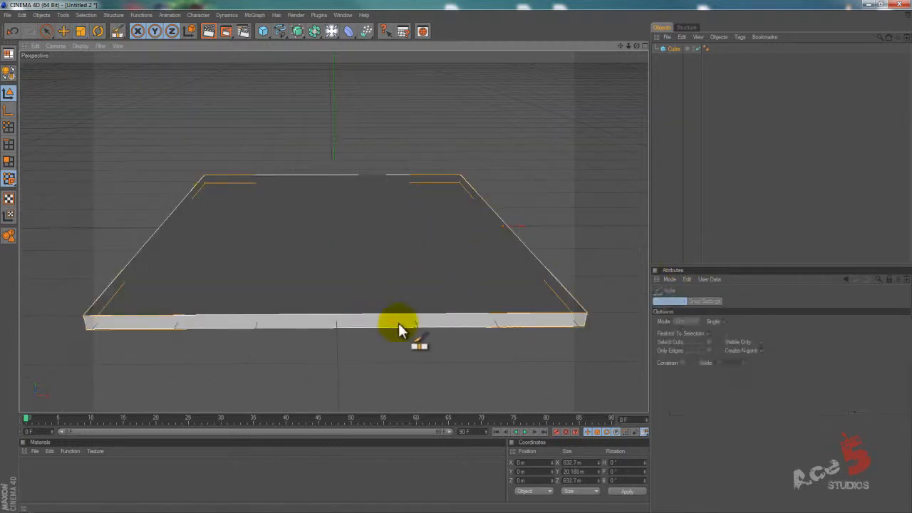
left_click(9, 161)
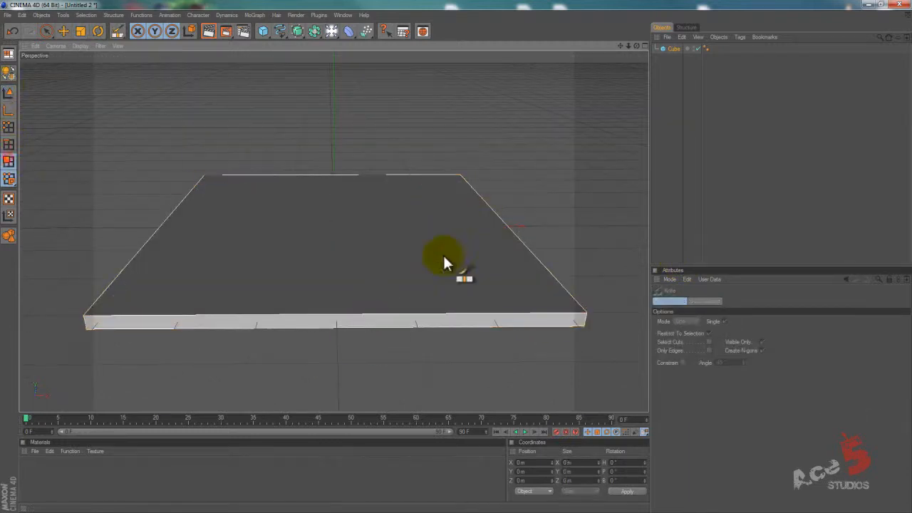
left_click(16, 75)
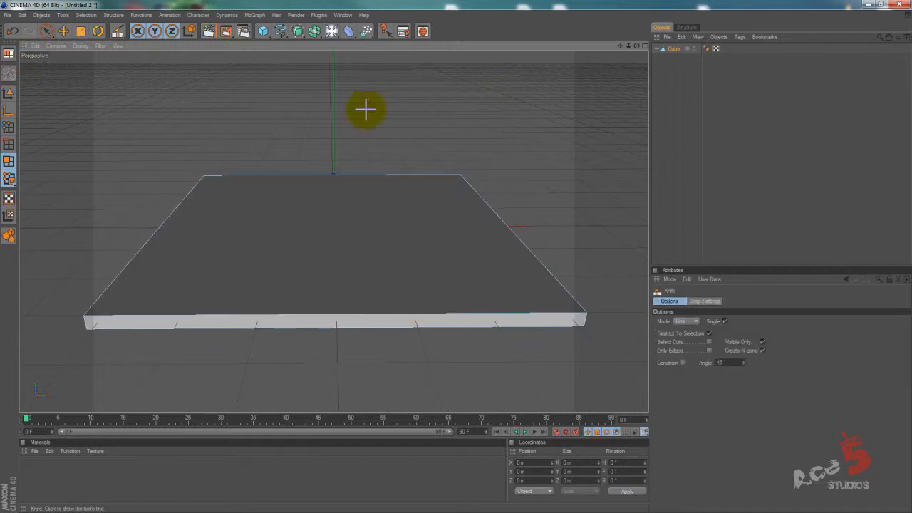
left_click(697, 322)
left_click(690, 359)
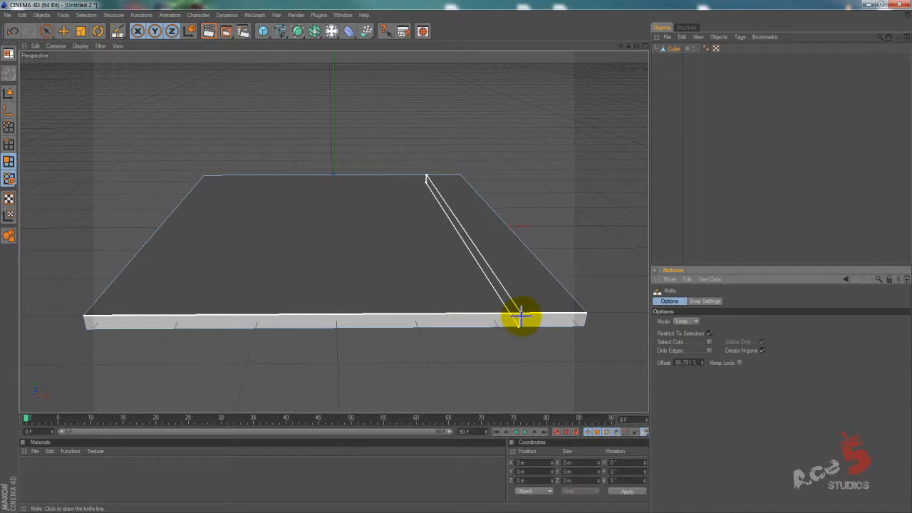
left_click(546, 316)
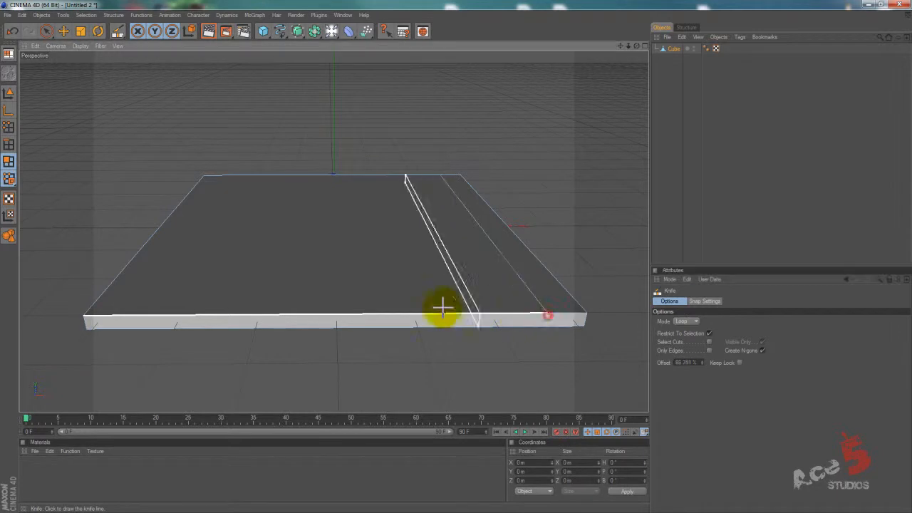
left_click(390, 315)
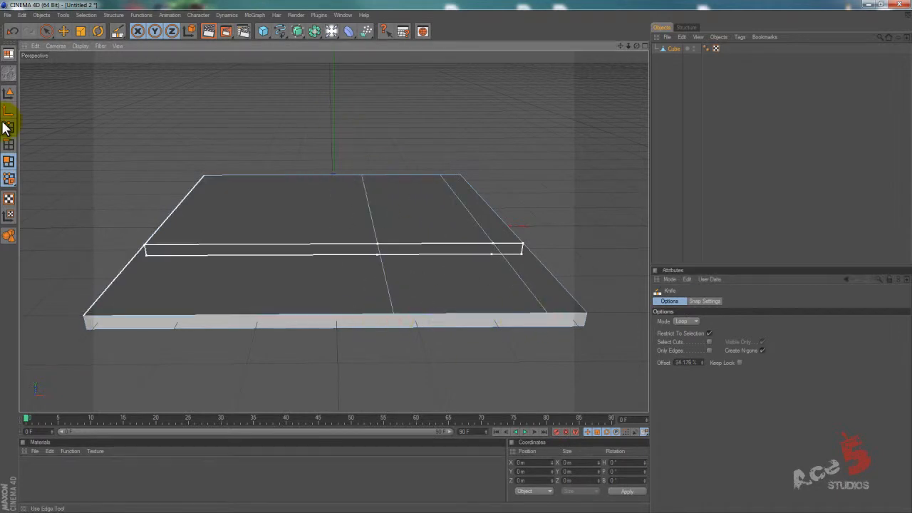
Select the polygon strip between the two cuts with Loop Selection.
left_click(46, 31)
left_click(422, 298)
left_click(404, 135)
key("v")
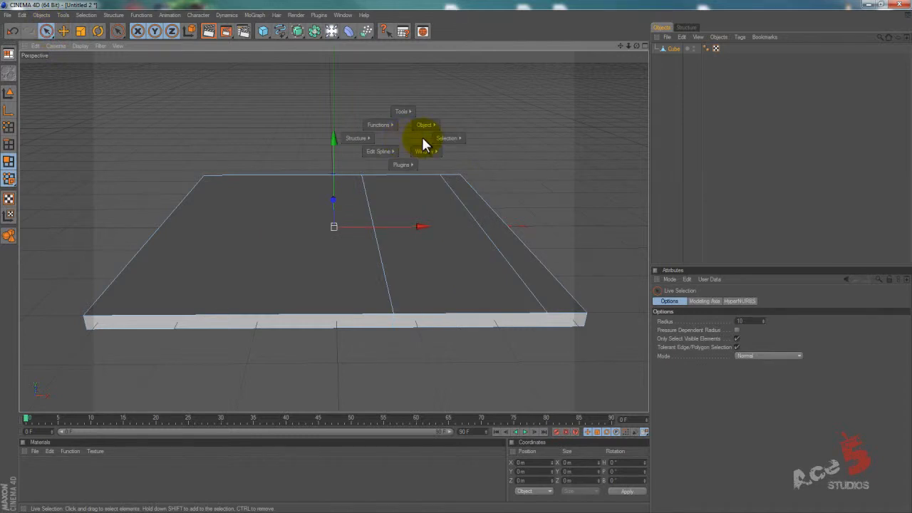
mouse_move(442, 140)
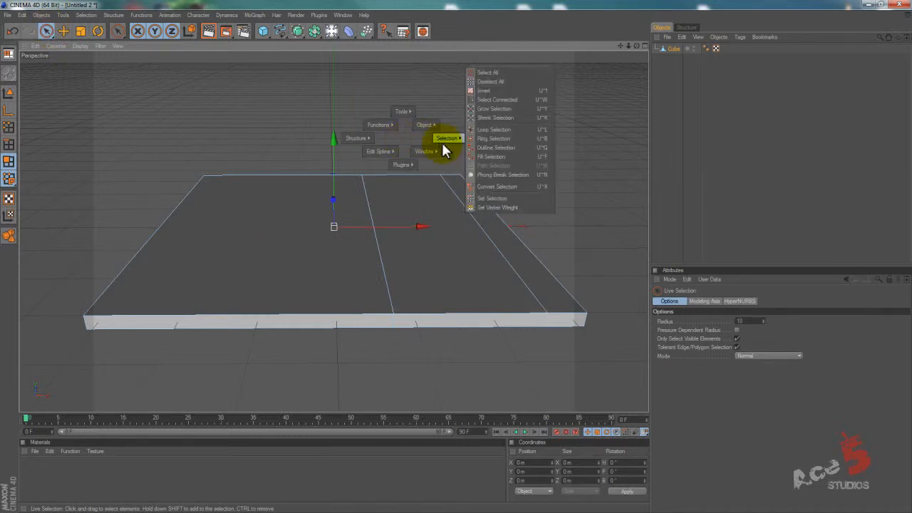
left_click(491, 129)
left_click(470, 301)
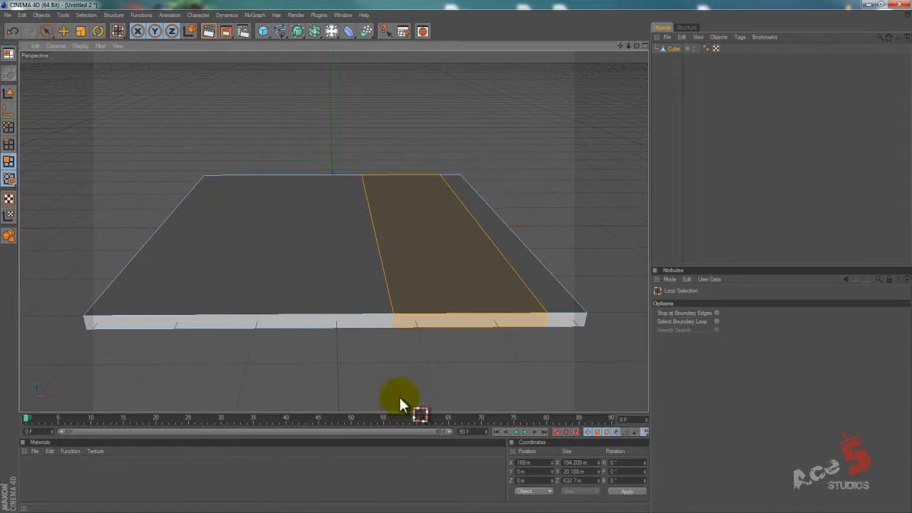
Create a material, lower its color brightness to near black and apply it to the selected strip of the slab.
double_click(118, 483)
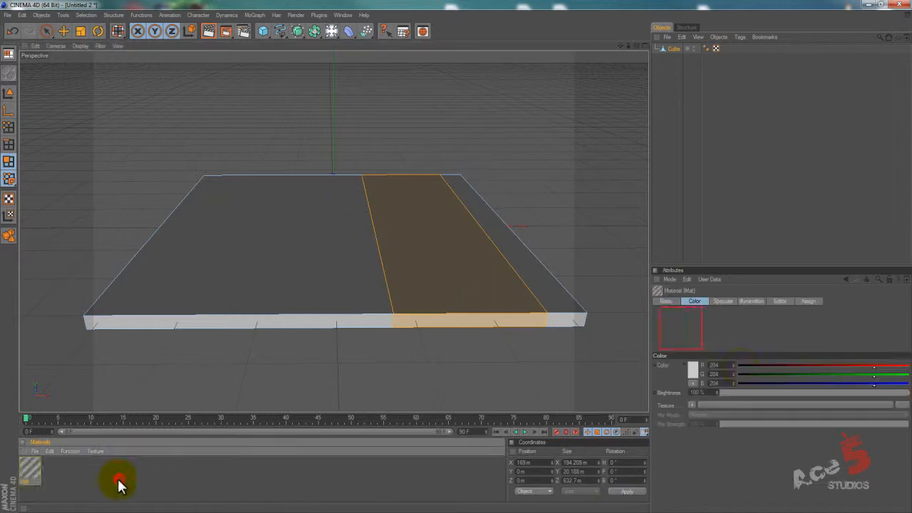
left_click(756, 392)
left_click_drag(29, 469, 430, 233)
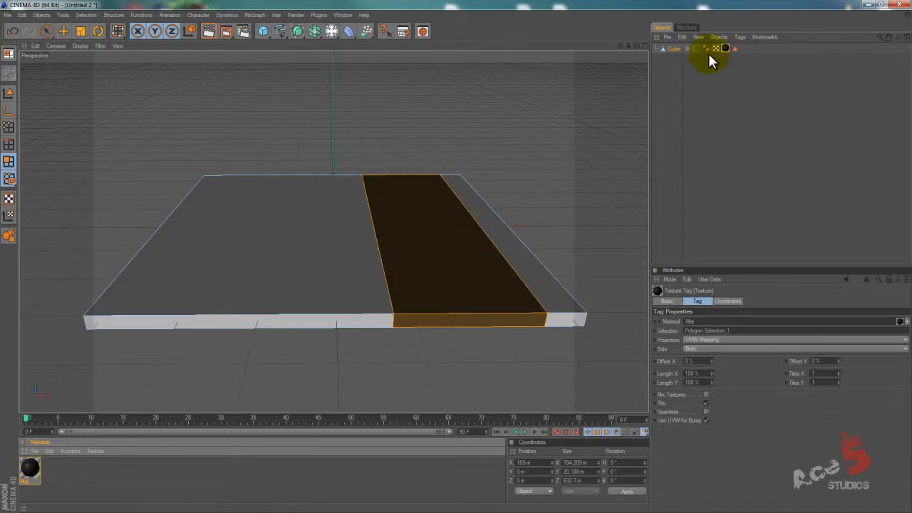
left_click(677, 72)
left_click_drag(402, 198, 457, 259, "alt")
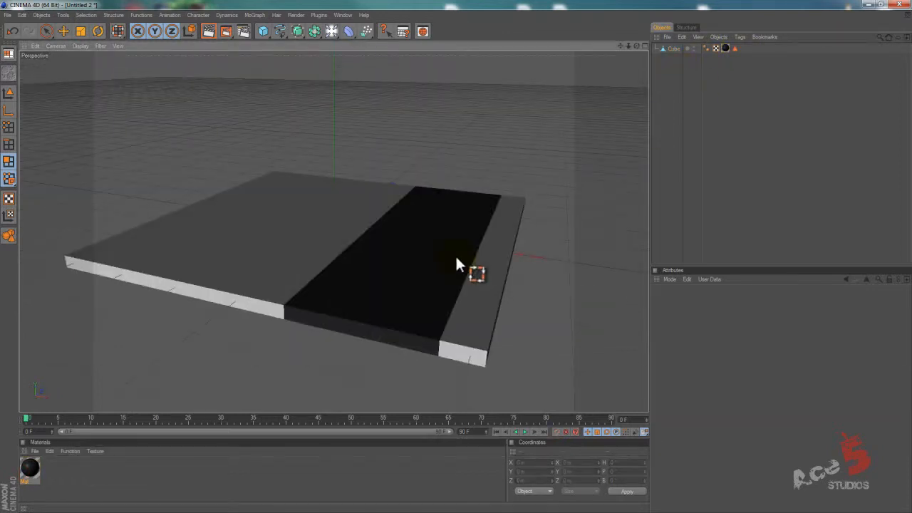
Return the slab to model mode and rename it as foundation.
left_click(670, 49)
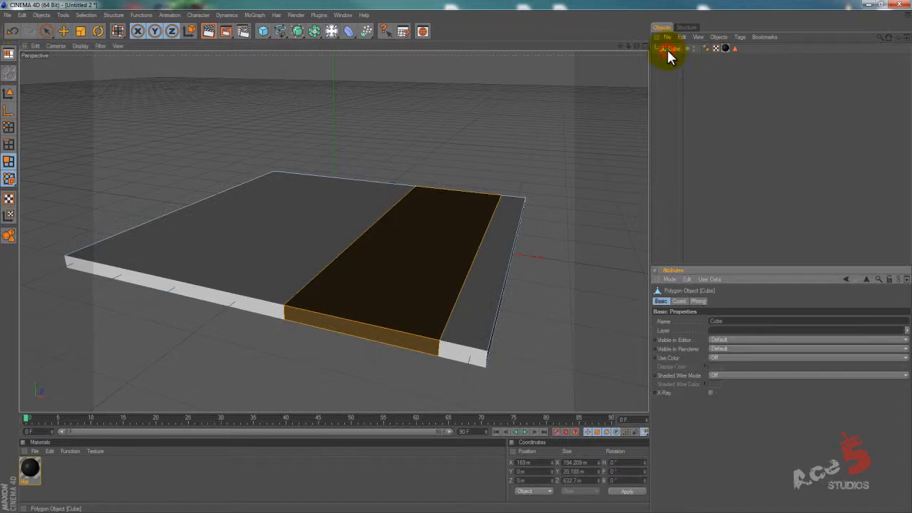
left_click(9, 93)
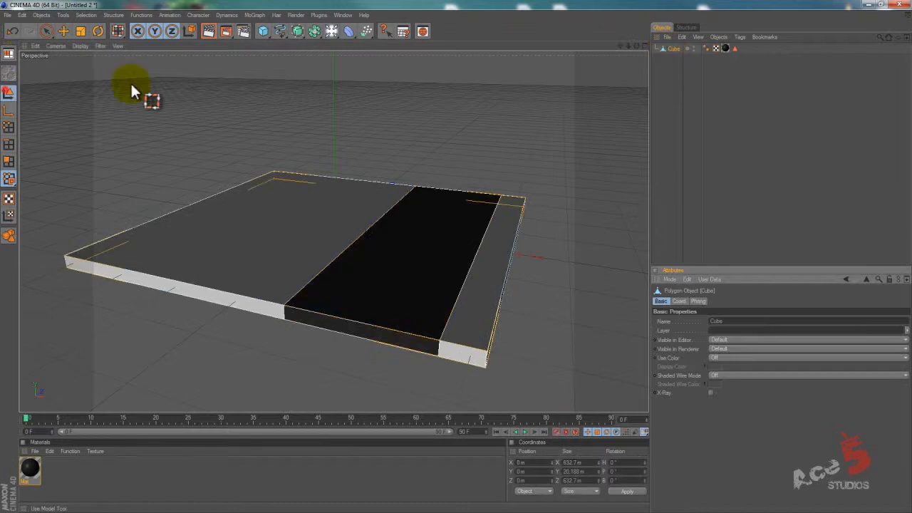
double_click(674, 49)
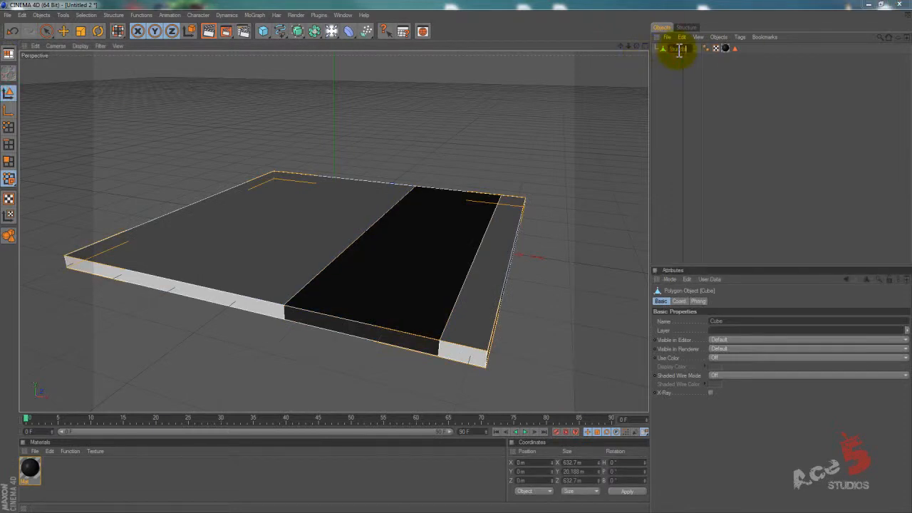
key("Return")
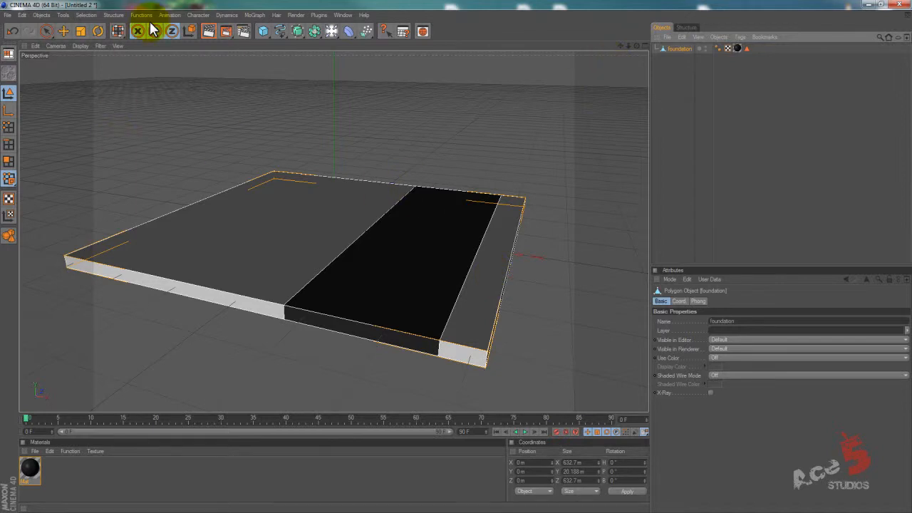
Add a second cube and raise it along Y above the foundation.
left_click(263, 31)
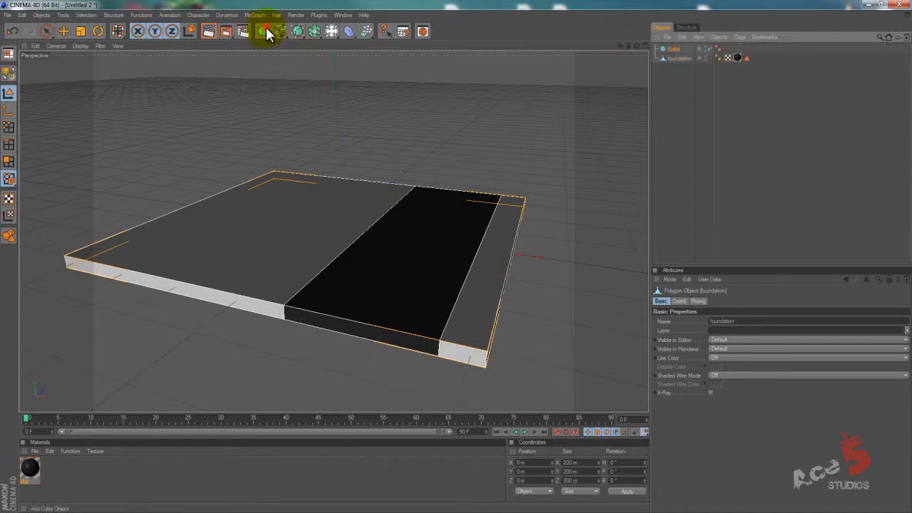
key("e")
left_click(342, 204)
left_click_drag(333, 204, 458, 261)
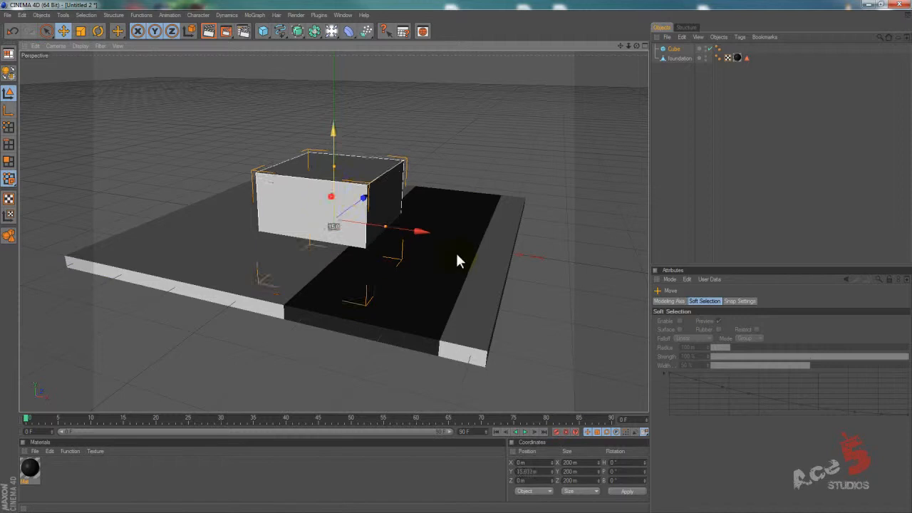
Stretch the cube to about 267 by 545 m and place it on the foundation beside the black strip, at about X -154 m.
left_click_drag(419, 165, 435, 121)
left_click_drag(365, 142, 362, 143, "alt")
left_click_drag(290, 69, 458, 256)
left_click_drag(343, 179, 457, 254)
mouse_move(373, 172)
left_mouse_down()
mouse_move(456, 254)
mouse_move(368, 176)
mouse_move(481, 263)
mouse_move(389, 220)
mouse_move(455, 255)
mouse_move(389, 176)
mouse_move(435, 248)
mouse_move(461, 255)
mouse_move(371, 175)
left_mouse_up()
key("ctrl+z")
left_click_drag(384, 178, 323, 171, "alt")
left_click_drag(318, 210, 459, 257, "alt")
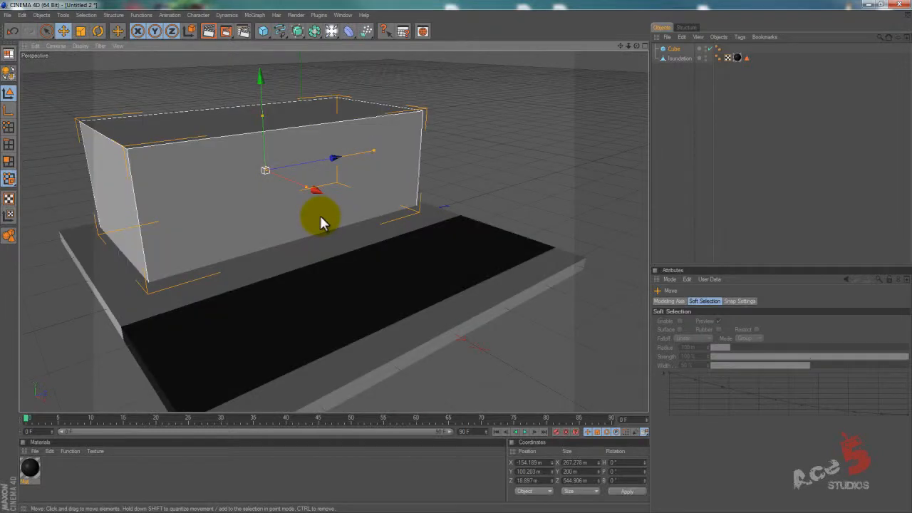
Try Enhanced OpenGL display in the perspective view and switch it off again.
left_click(56, 45)
mouse_move(79, 47)
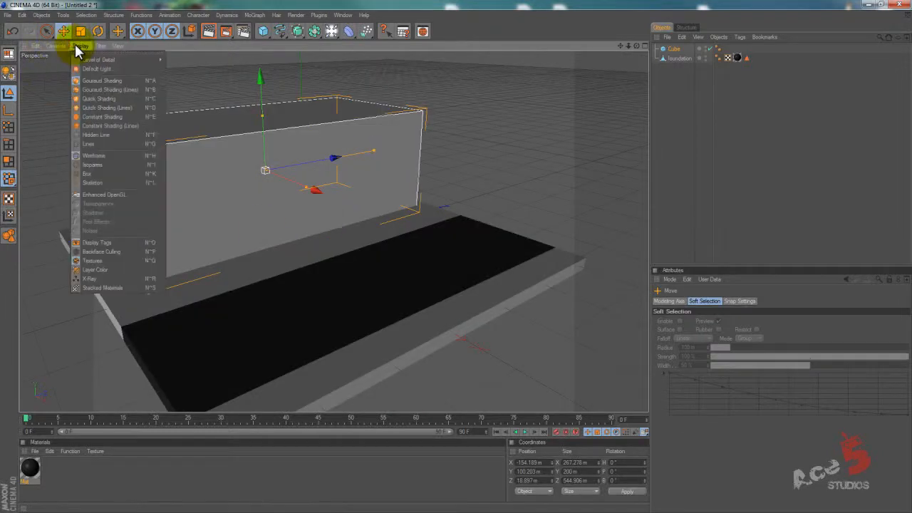
left_click(126, 192)
middle_click_drag(343, 246, 462, 255, "alt")
left_click_drag(411, 200, 447, 254, "alt")
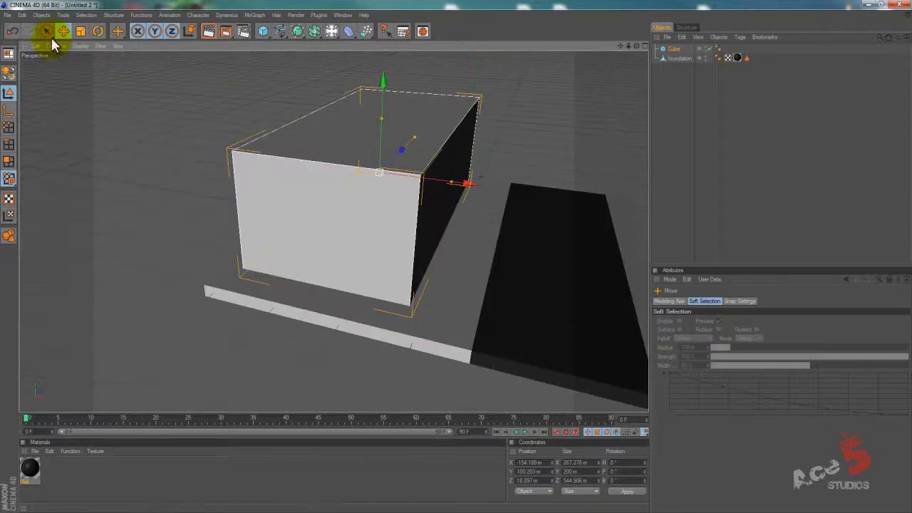
left_click(80, 45)
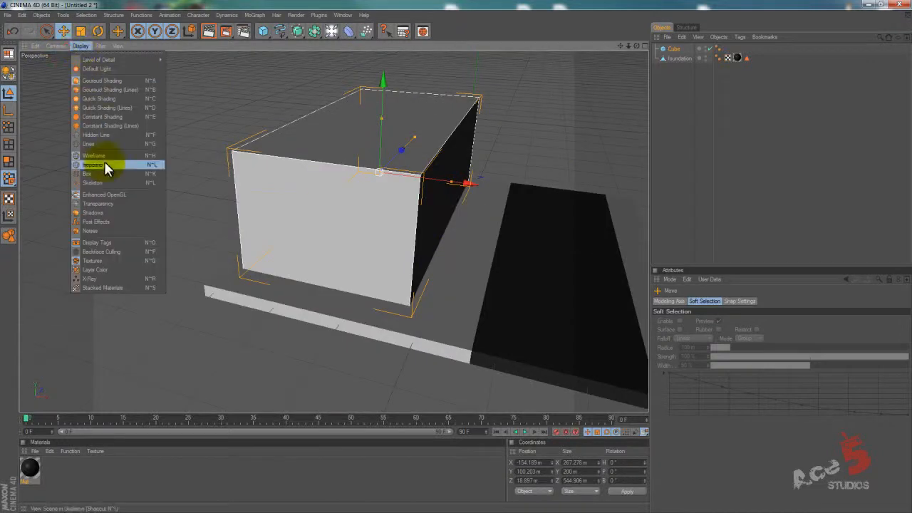
left_click(106, 194)
left_click_drag(430, 197, 423, 278, "alt")
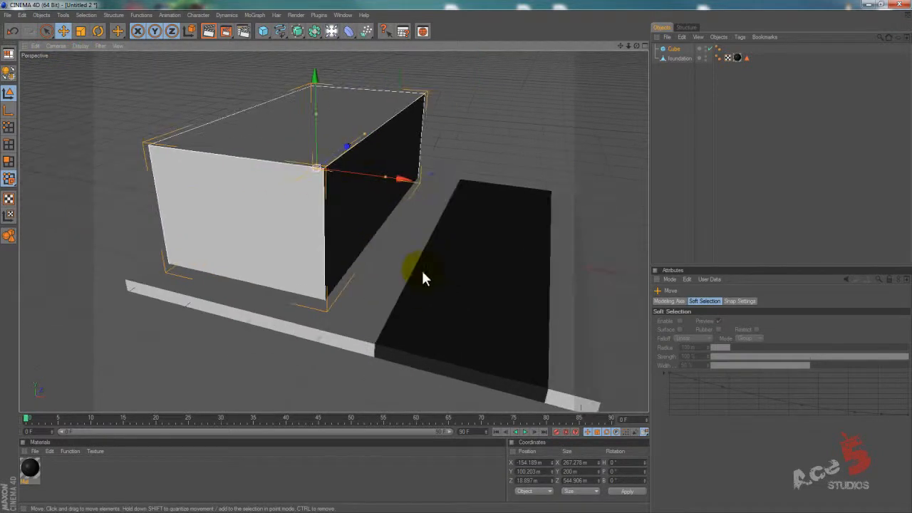
Turn on the Frames per Second readout in the perspective view's HUD settings.
key("shift+v")
left_click(702, 301)
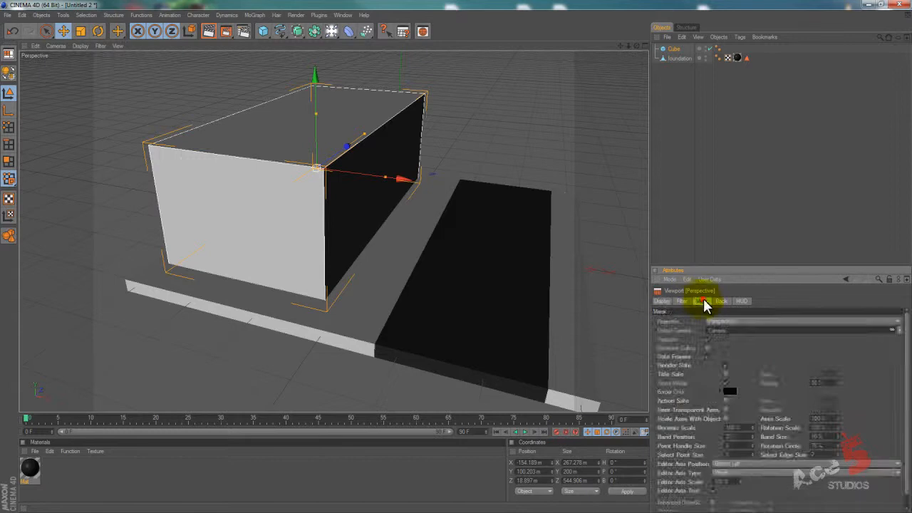
left_click(720, 300)
left_click(682, 301)
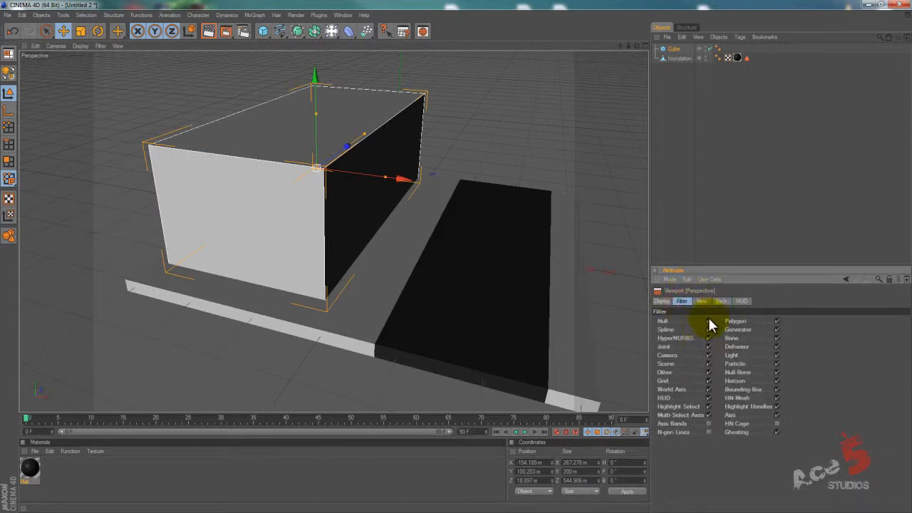
left_click(701, 300)
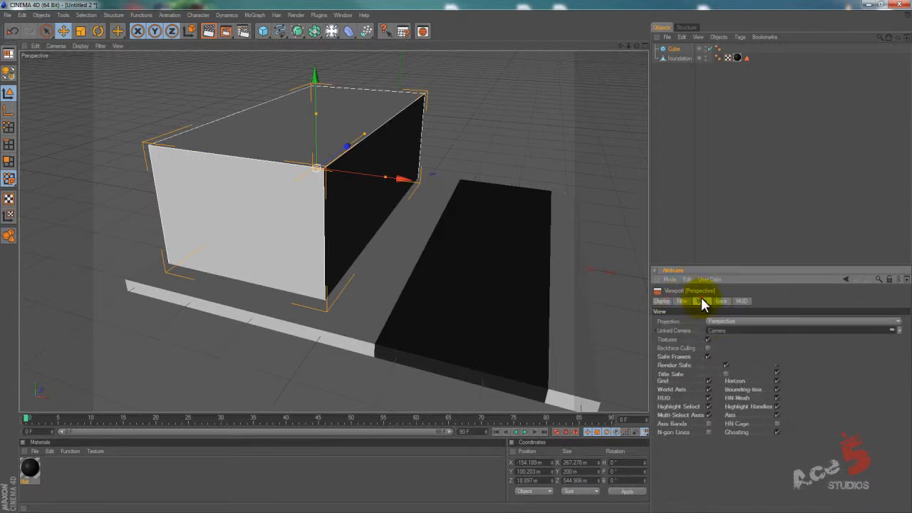
left_click(742, 302)
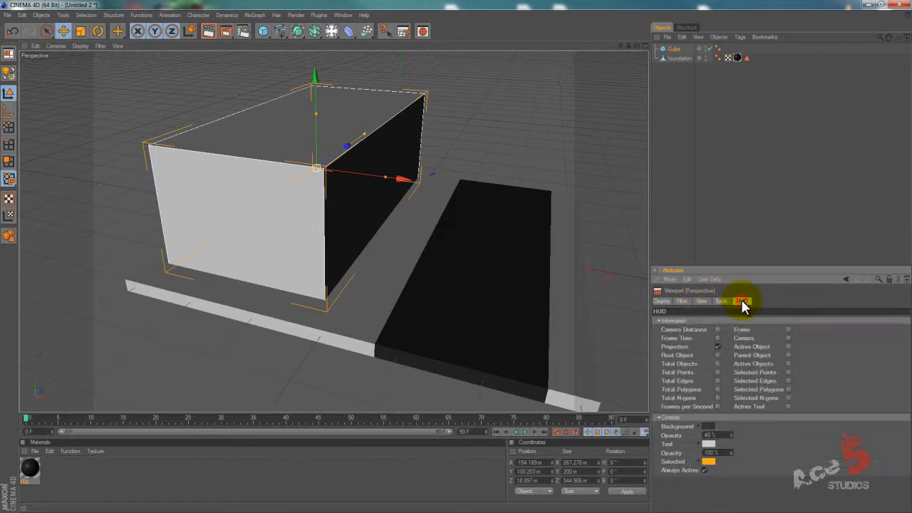
left_click(718, 406)
Convert the cube standing beside the black strip into an editable polygon object in polygon mode.
left_click_drag(415, 308, 457, 264, "alt")
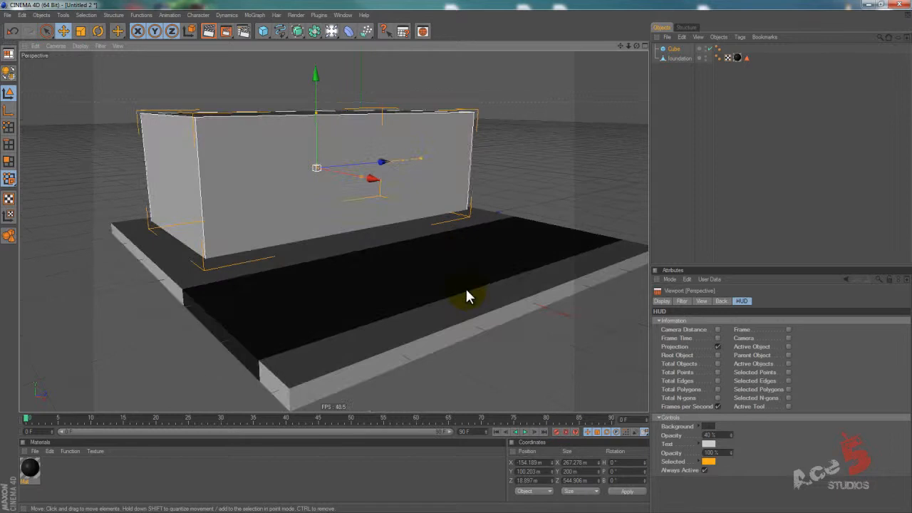
mouse_move(467, 296)
left_mouse_down("alt")
mouse_move(460, 224)
mouse_move(449, 294)
left_mouse_up("alt")
right_click_drag(341, 251, 461, 257, "alt")
middle_click_drag(425, 332, 460, 232, "alt")
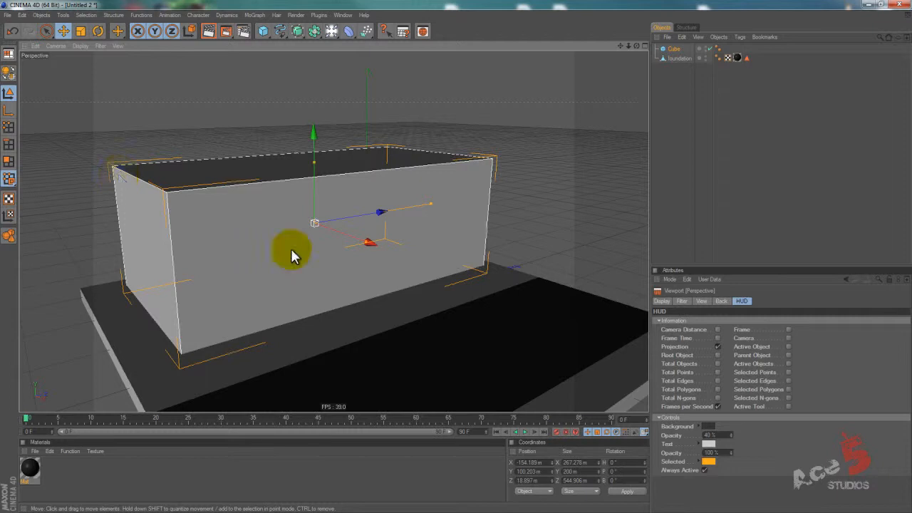
left_click(9, 162)
left_click(9, 71)
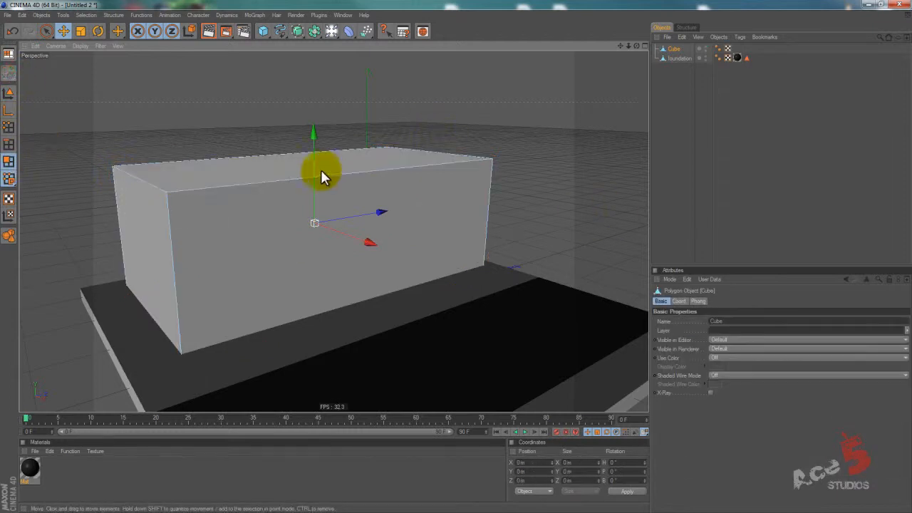
Loop-cut the cube with the Knife, adding two horizontal cuts around its middle and six vertical cuts along its length.
key("k")
mouse_move(463, 265)
left_mouse_down("alt")
mouse_move(442, 248)
mouse_move(455, 257)
left_mouse_up("alt")
left_click(160, 207)
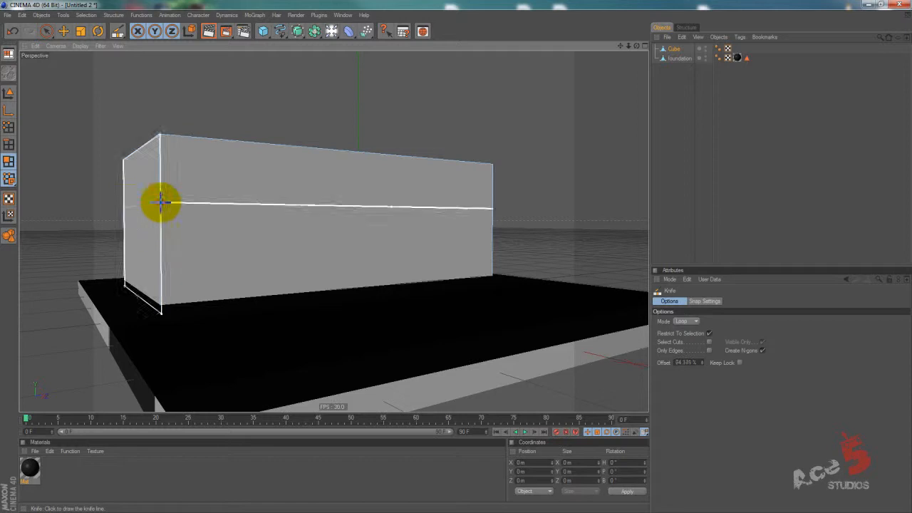
left_click(162, 229)
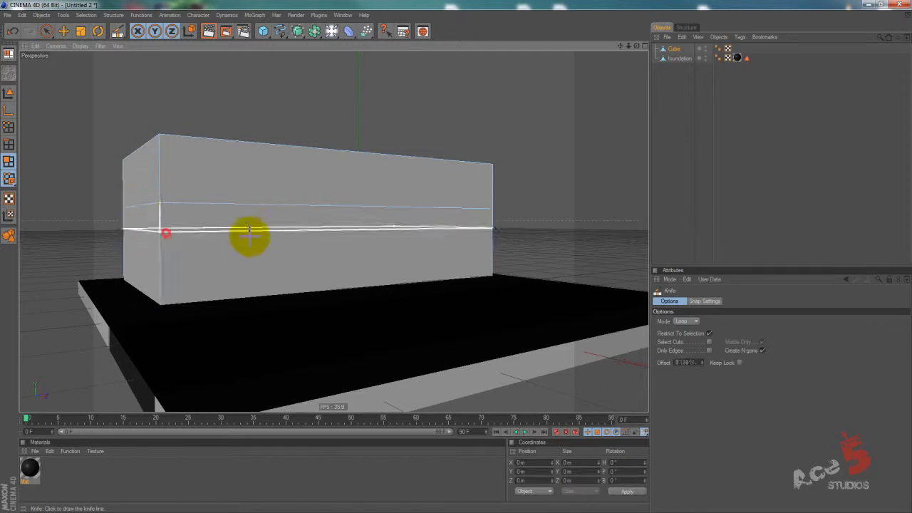
left_click(284, 240)
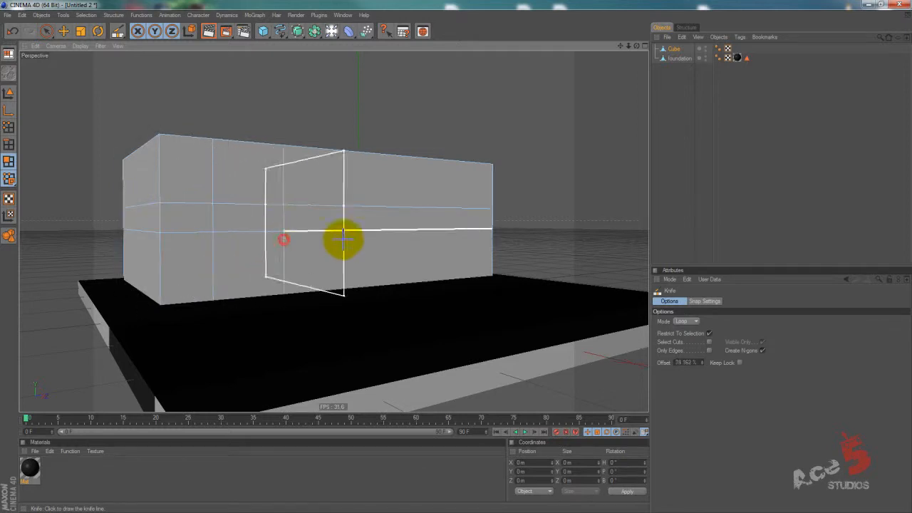
left_click(331, 236)
left_click(383, 234)
left_click_drag(384, 235, 418, 228, "alt")
left_click(400, 233)
left_click(469, 236)
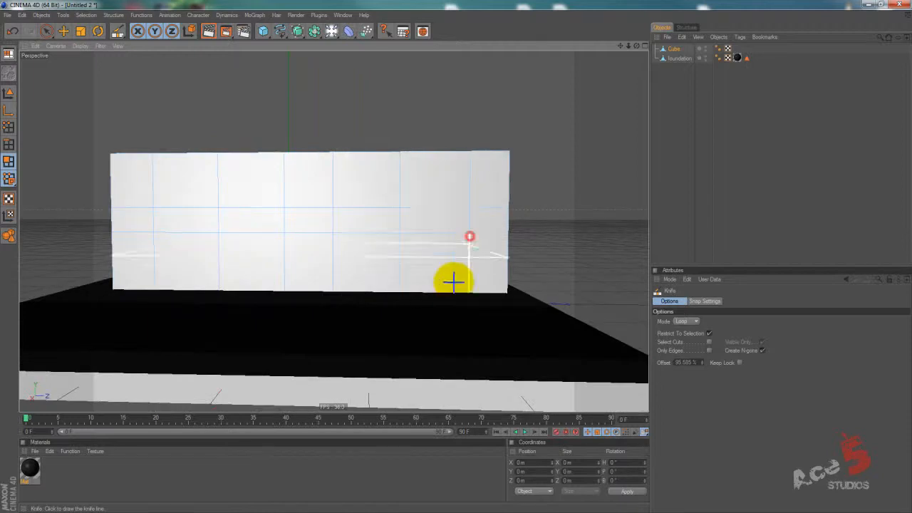
Add one more horizontal Knife loop just below the cube's top edge and clear the polygon selection.
left_click(47, 30)
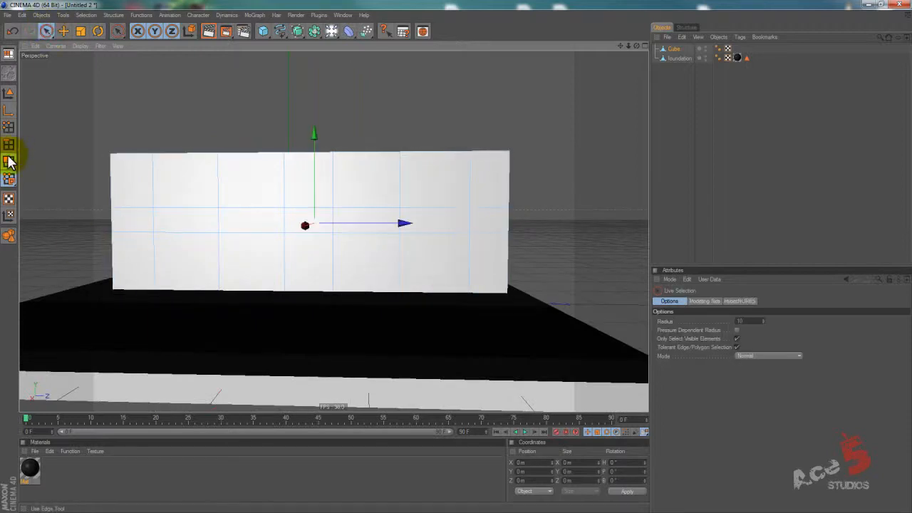
left_click(9, 161)
left_click(178, 262)
left_click(376, 265)
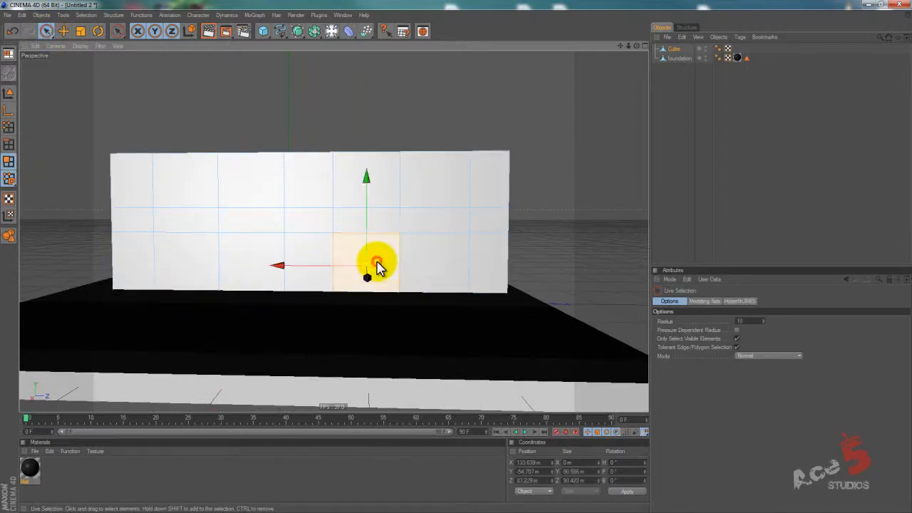
key("k")
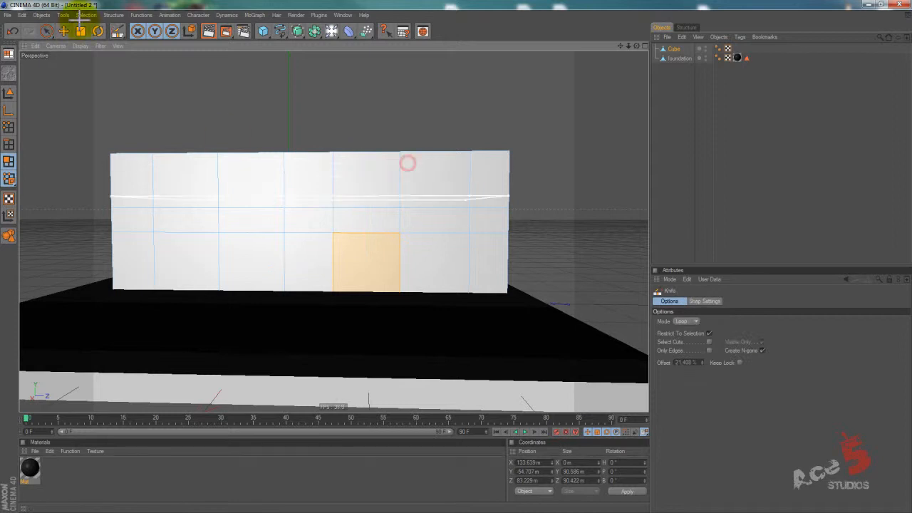
key("ctrl+shift+a")
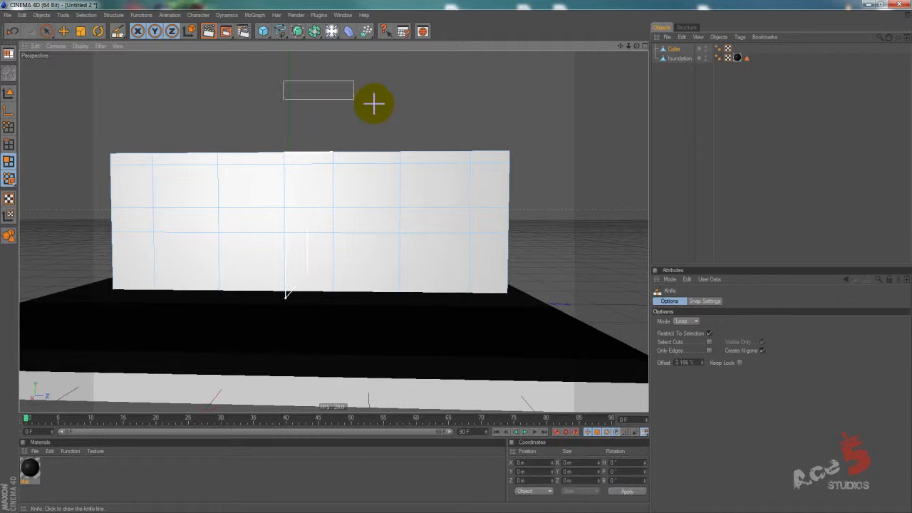
left_click_drag(227, 66, 525, 218)
left_click_drag(308, 86, 390, 125)
left_click_drag(203, 60, 350, 220)
left_click(307, 106)
Delete three alternating upper polygons and the three lowest polygons beneath them on the road-facing side to open windows and doorways.
key("space")
left_click(189, 194)
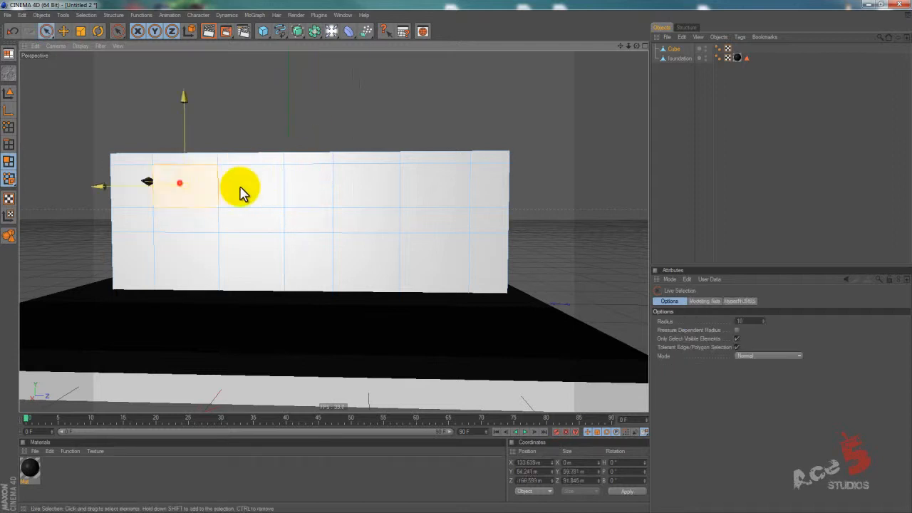
left_click(296, 192, "shift")
left_click(423, 192, "shift")
left_click(188, 265, "shift")
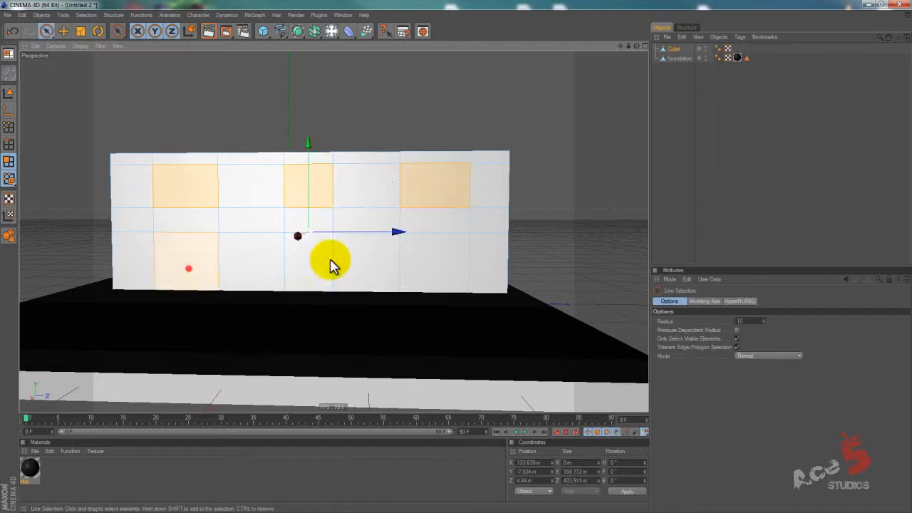
left_click(310, 263, "shift")
left_click(435, 260, "shift")
key("Delete")
left_click(524, 200)
mouse_move(455, 254)
left_mouse_down("alt")
mouse_move(478, 249)
mouse_move(448, 254)
mouse_move(451, 261)
left_mouse_up("alt")
Try extruding all of the cube's polygons by 8.3 m with a maximum angle of 92°, and undo the extrusion.
left_click(670, 48)
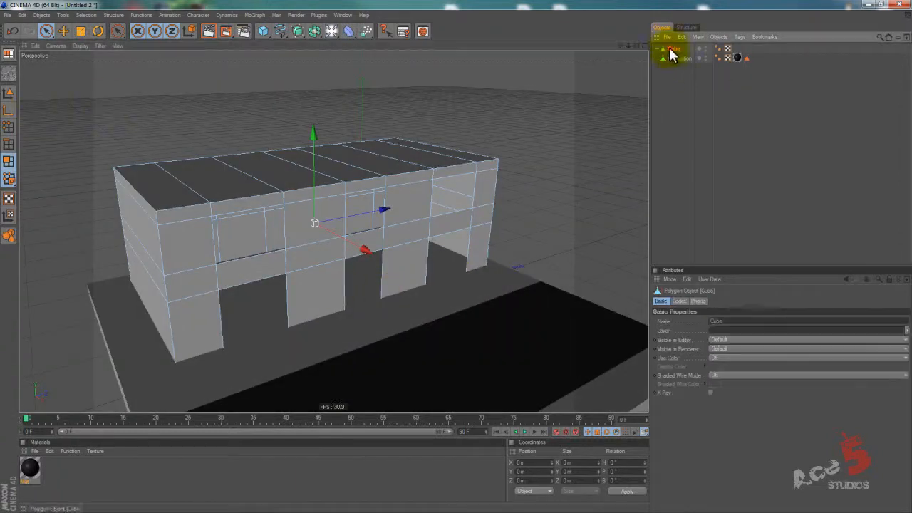
key("ctrl+a")
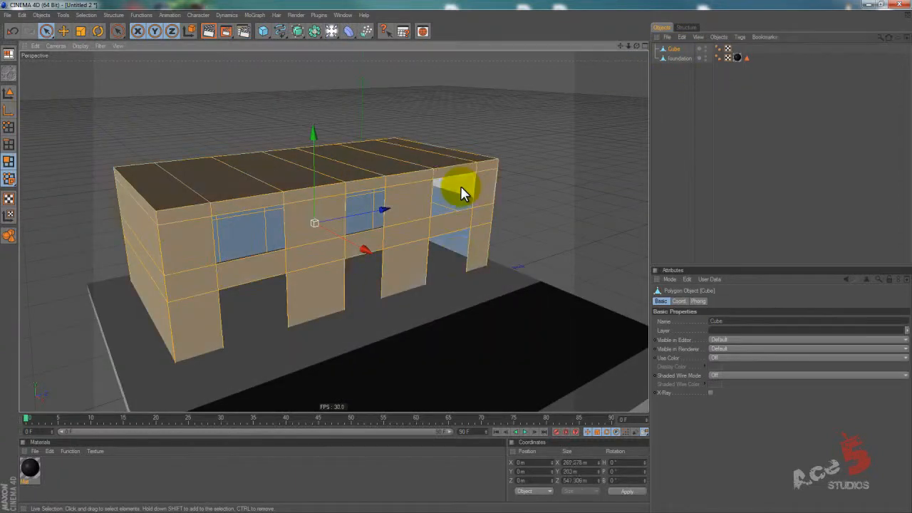
key("d")
left_click_drag(540, 124, 456, 255)
left_click(723, 321)
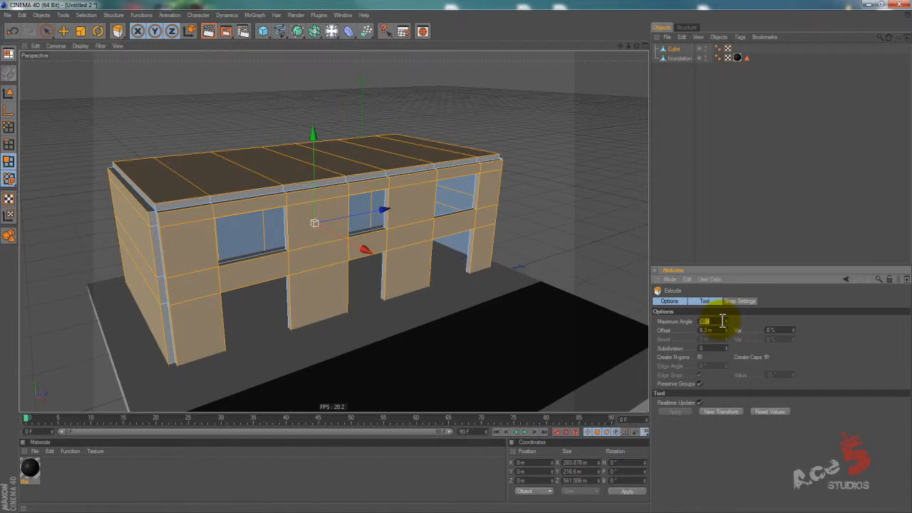
scroll(723, 321, "up", 3)
mouse_move(468, 261)
left_mouse_down("alt")
mouse_move(450, 248)
mouse_move(457, 254)
left_mouse_up("alt")
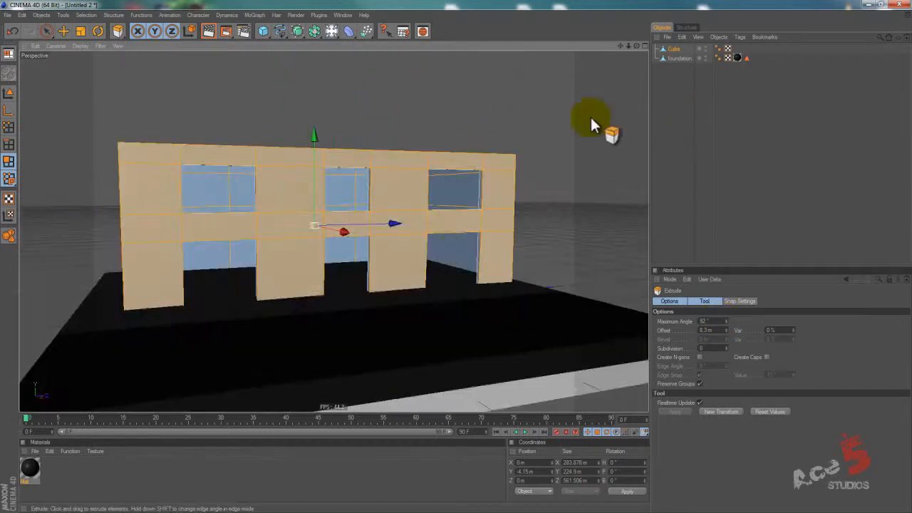
key("ctrl+z")
key("ctrl+z")
Try thickening the cube's walls with Smooth Shift at an offset of about 7.6 m.
left_click_drag(417, 152, 427, 178, "alt")
right_click(406, 110)
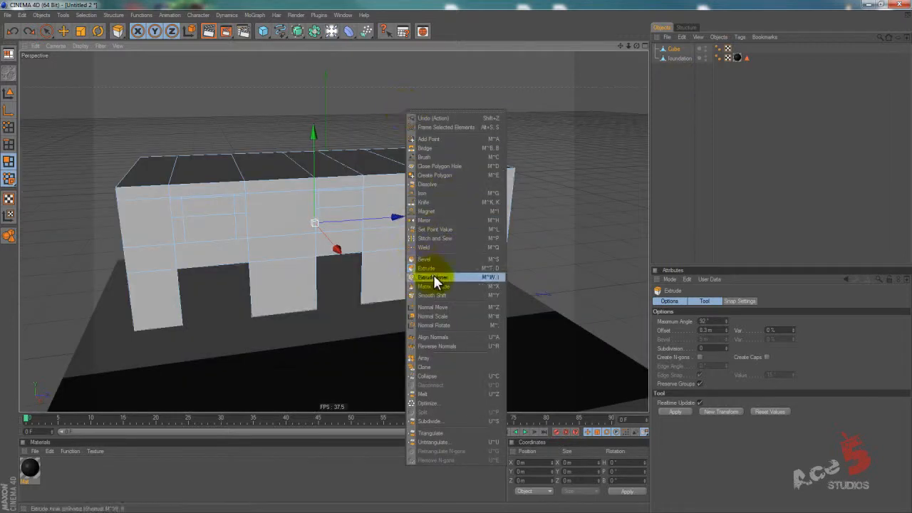
left_click(442, 295)
left_click_drag(347, 123, 457, 260)
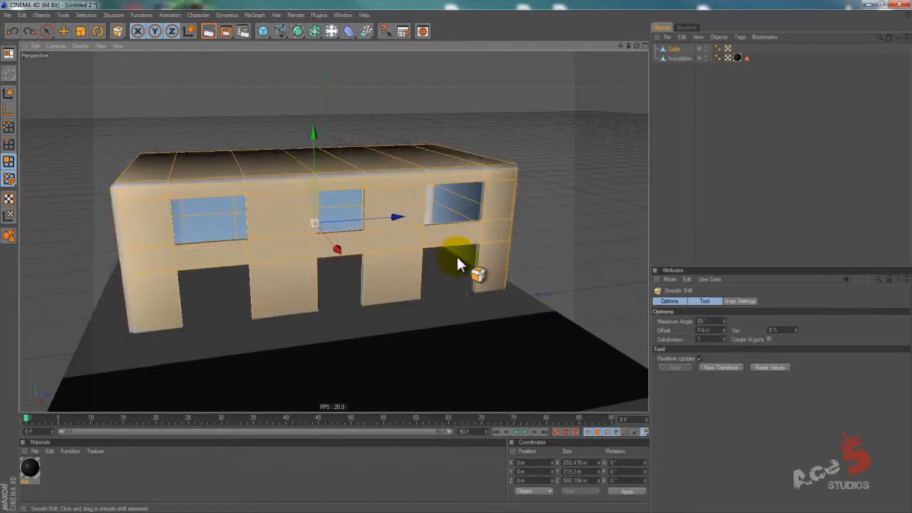
left_click_drag(358, 132, 456, 266, "alt")
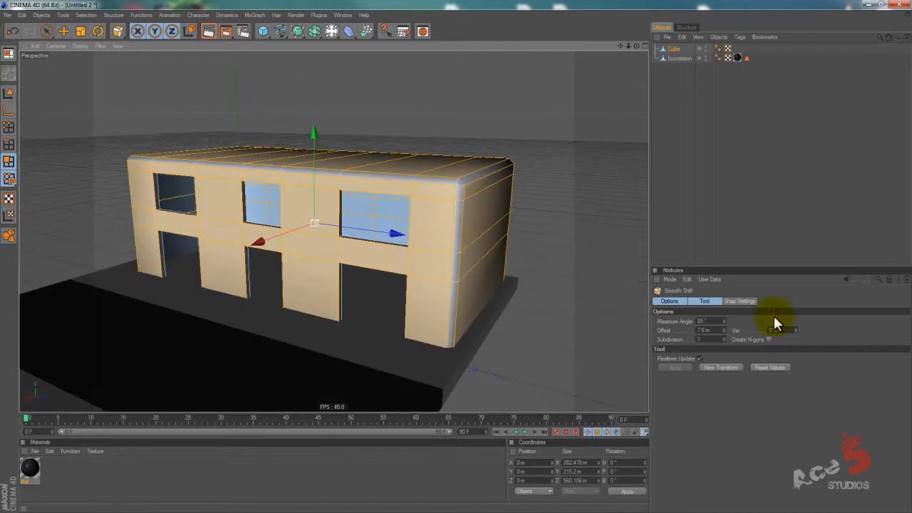
Try the smooth shift with a subdivision of 2 and an offset of 2.6 m.
left_click(719, 340)
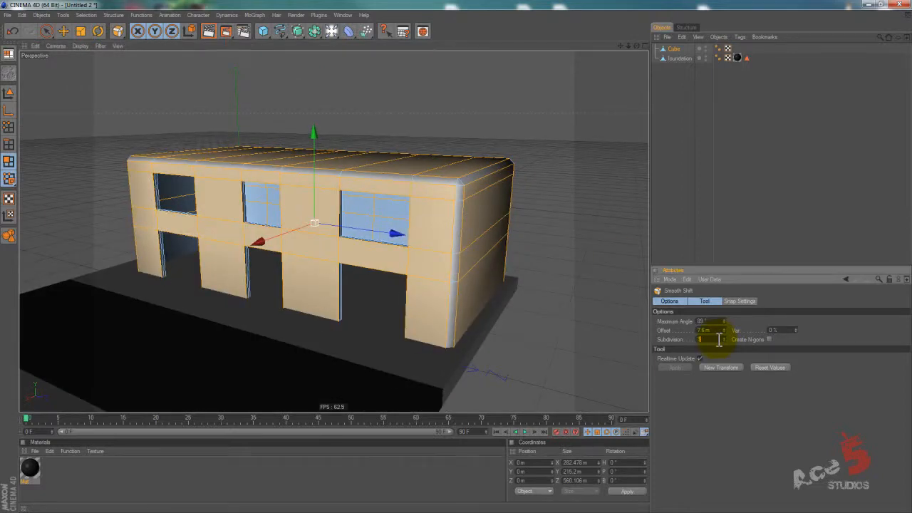
double_click(720, 330)
scroll(720, 330, "down", 5)
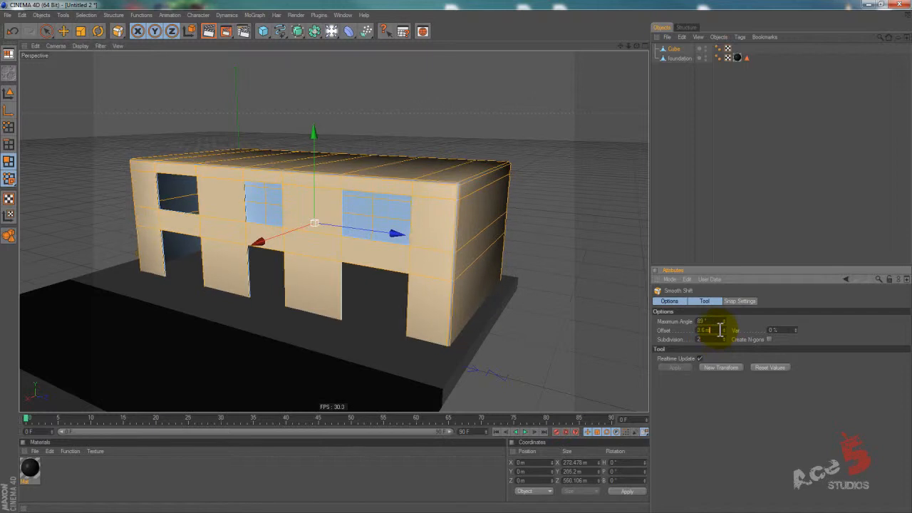
scroll(715, 336, "down", 1)
left_click_drag(442, 251, 631, 118, "alt")
left_click(666, 90)
Extrude all of the cube's polygons outward by about 8.6 m to give the walls thickness.
left_click_drag(484, 255, 438, 256, "alt")
left_click(428, 152)
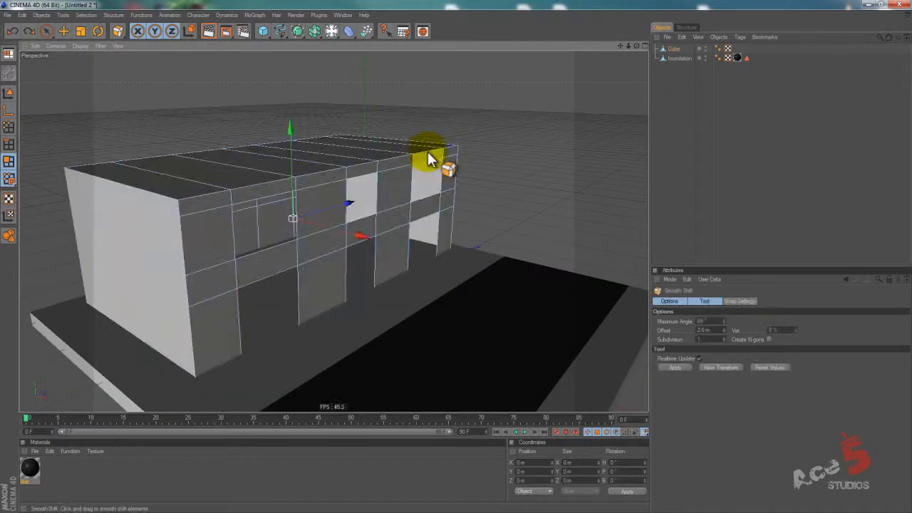
key("d")
left_click_drag(459, 263, 505, 173)
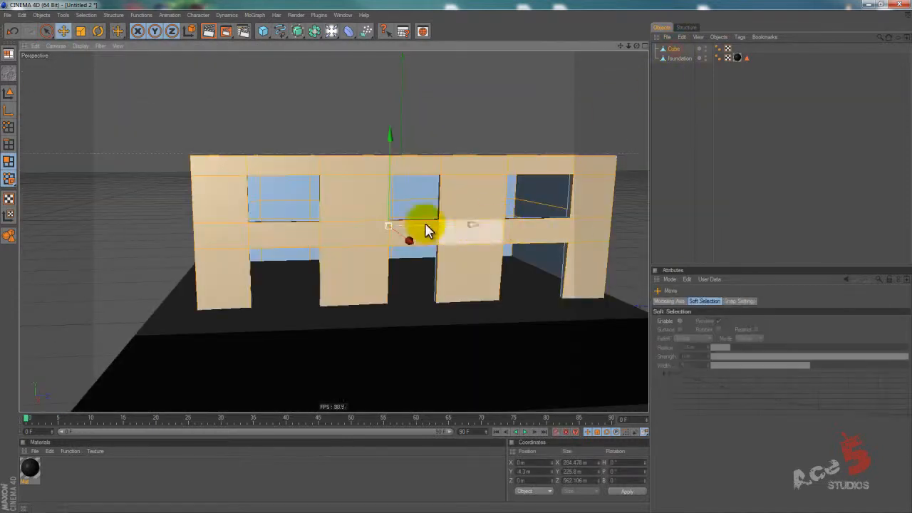
In model mode, move the block along Z to about 2 m so it sits centred on the foundation.
left_click(8, 93)
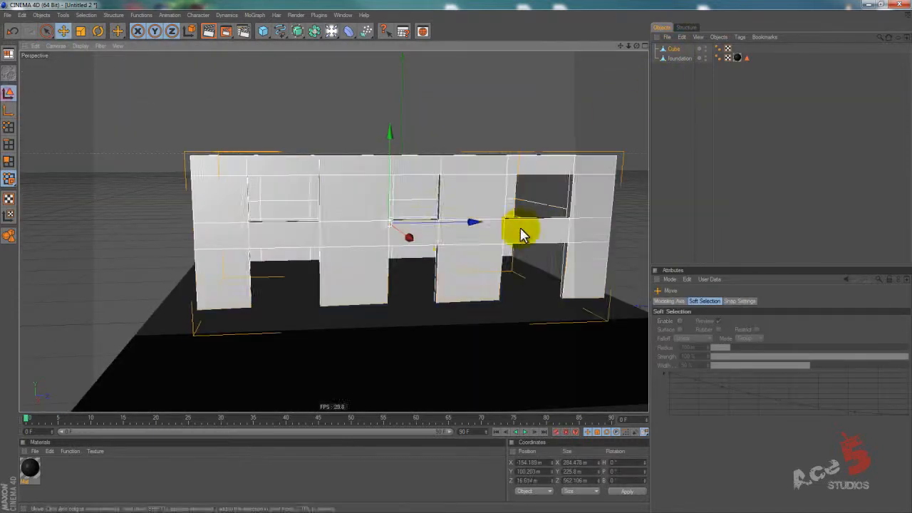
left_click_drag(464, 230, 451, 258, "alt")
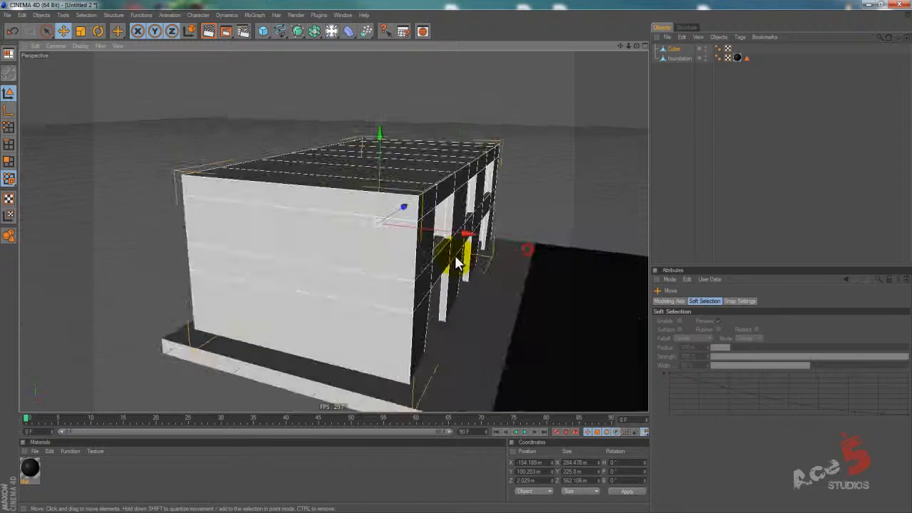
mouse_move(457, 263)
left_mouse_down("alt")
mouse_move(534, 252)
mouse_move(456, 266)
left_mouse_up("alt")
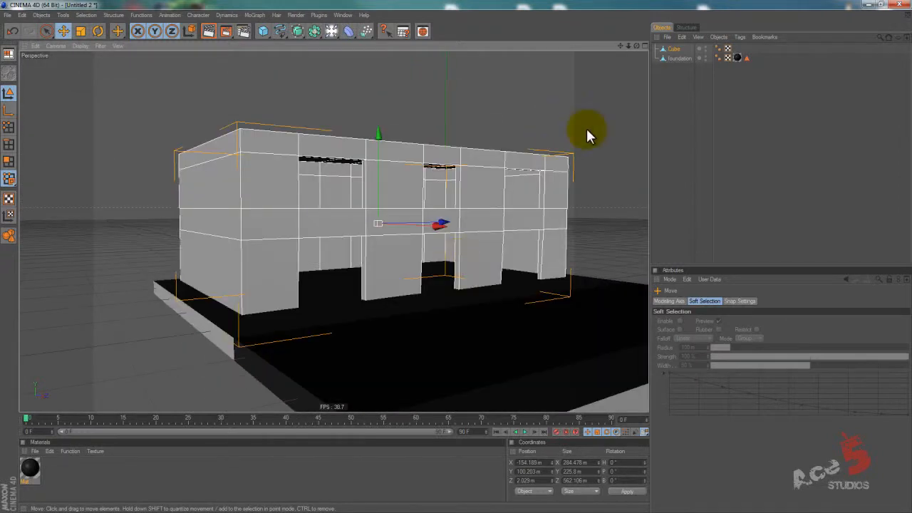
middle_click_drag(447, 257, 332, 301, "alt")
scroll(611, 144, "down", 5)
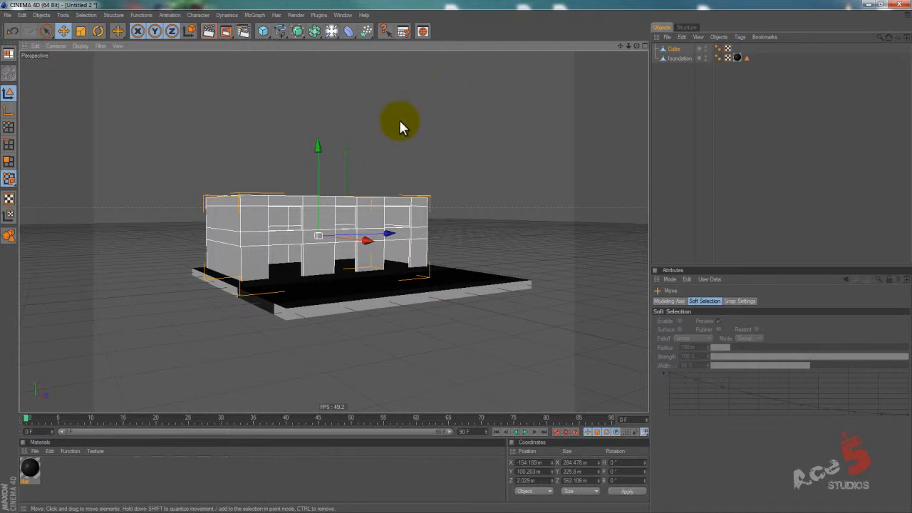
Rename the cube object as lobby1.
left_click(669, 108)
left_click(676, 49)
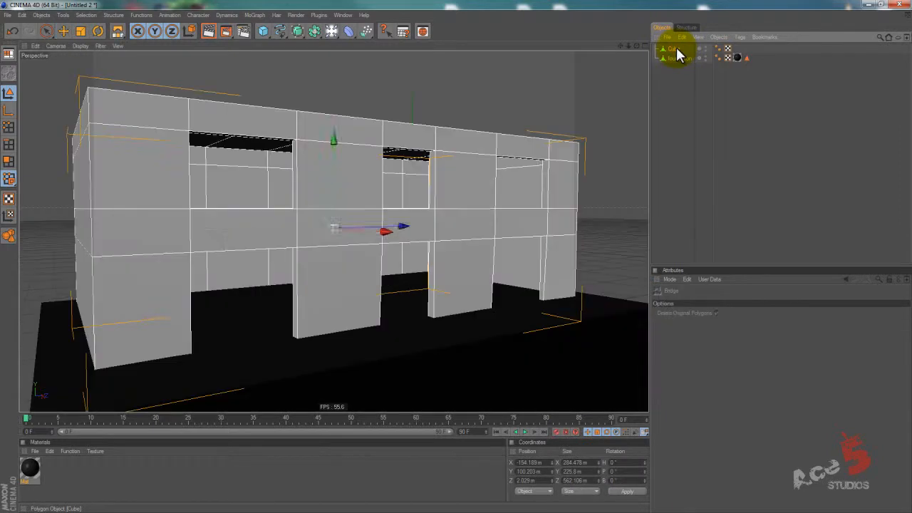
key("b")
double_click(676, 49)
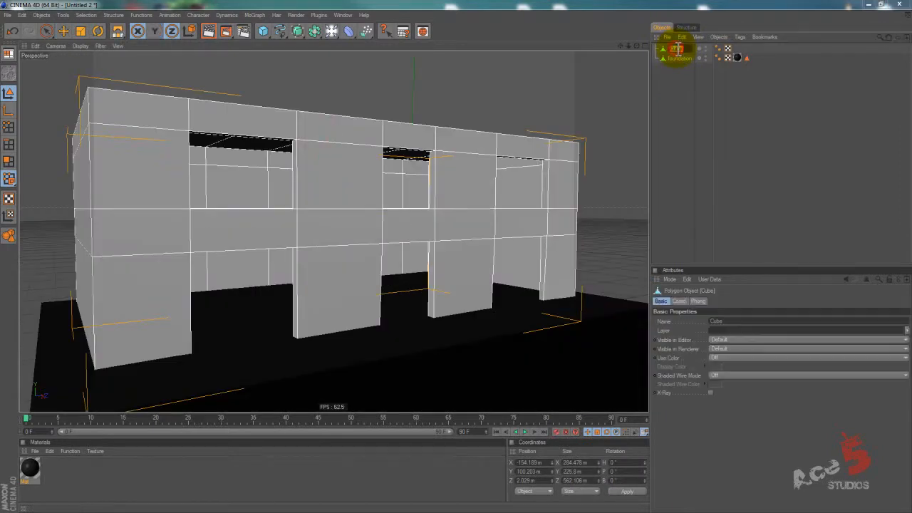
key("Return")
Switch the viewport display to Gouraud Shading (Lines) so the edges of all objects are drawn.
right_click_drag(430, 256, 568, 119, "alt")
left_click(682, 79)
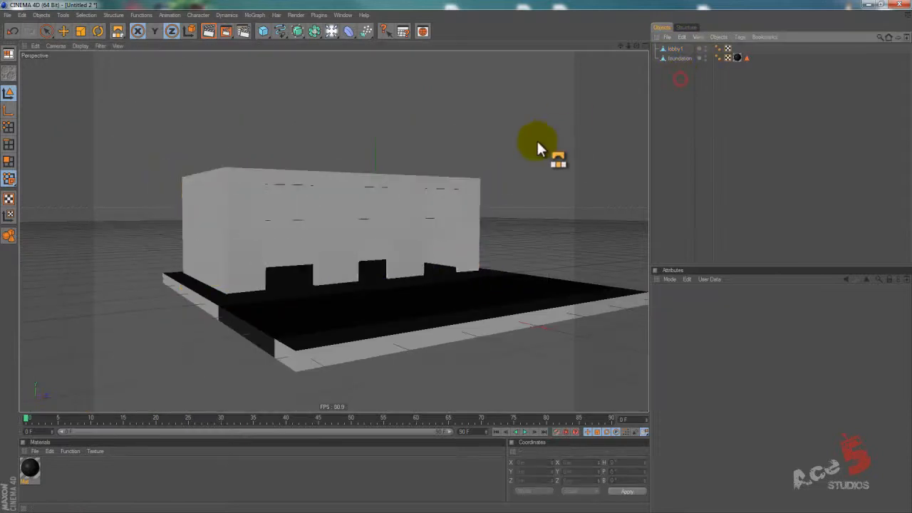
left_click_drag(537, 142, 590, 90, "alt")
left_click(676, 58)
left_click(673, 48)
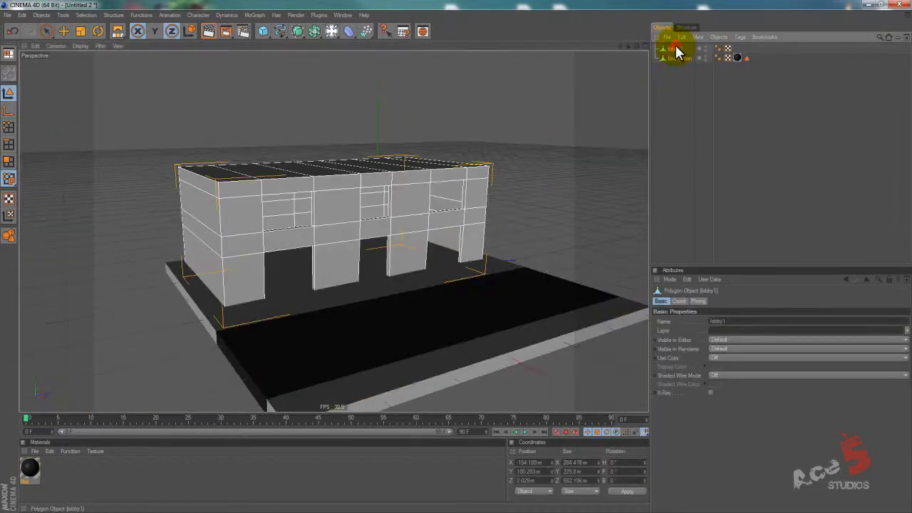
left_click(678, 89)
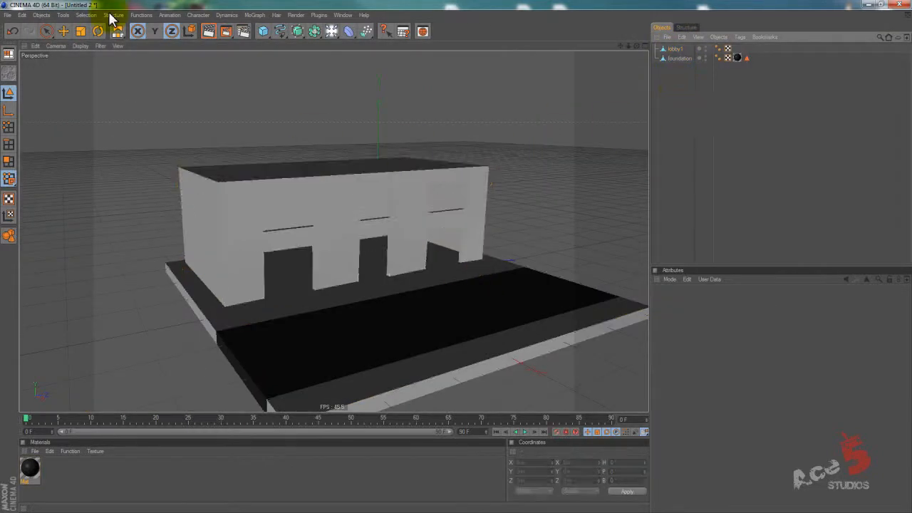
left_click(60, 47)
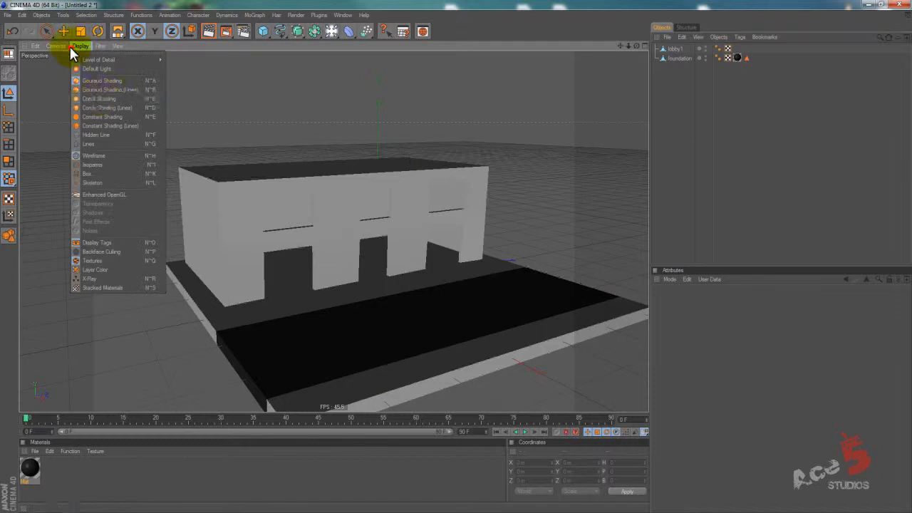
left_click(102, 92)
mouse_move(394, 106)
left_mouse_down("alt")
mouse_move(427, 267)
mouse_move(474, 250)
mouse_move(458, 253)
left_mouse_up("alt")
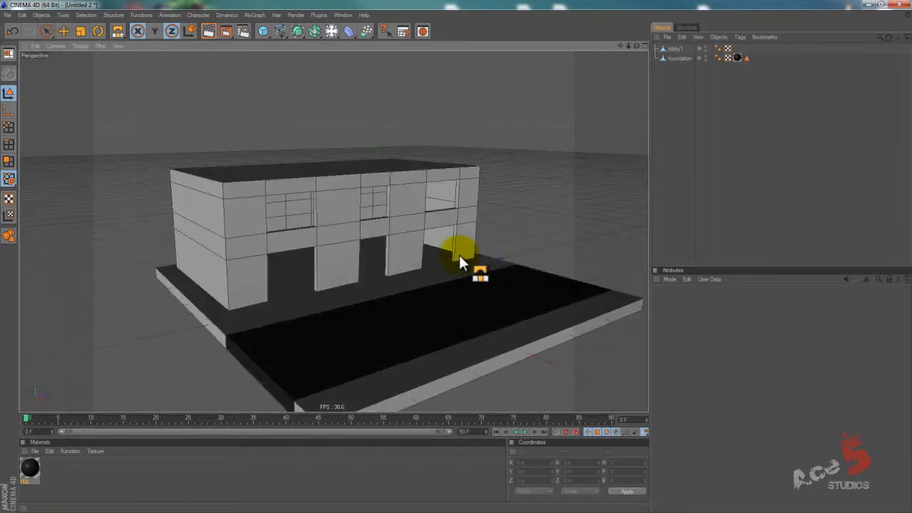
Add a cube and move it above the lobby roof, at about X -165 m and Y 299 m.
left_click(263, 31)
key("e")
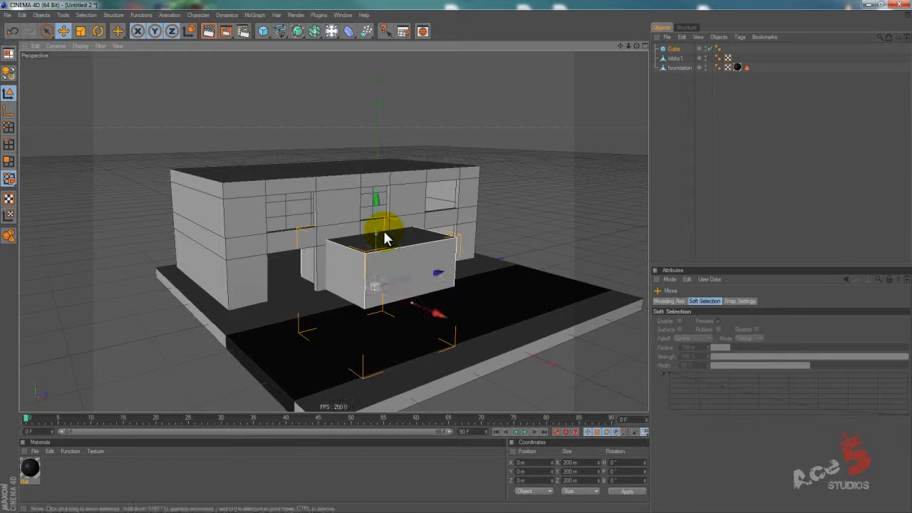
left_click_drag(376, 205, 455, 271)
left_click_drag(417, 245, 448, 256, "alt")
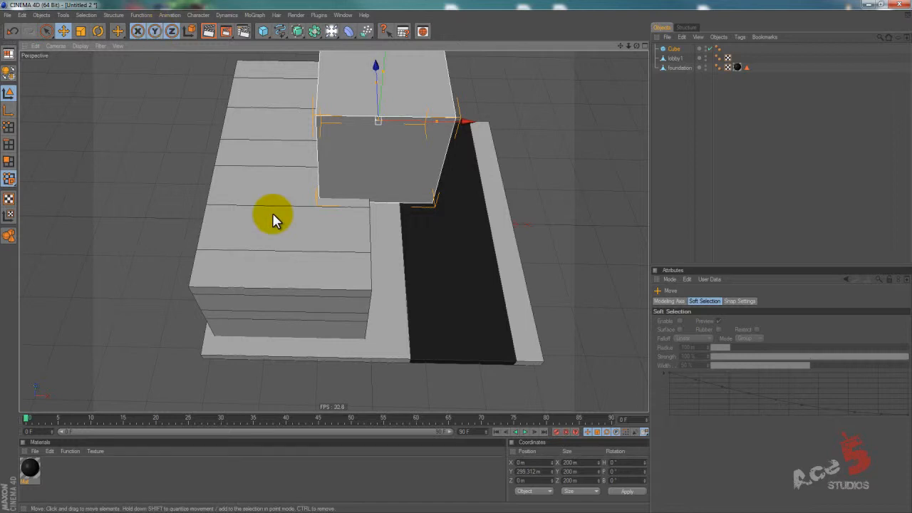
left_click_drag(477, 275, 395, 233, "alt")
left_click_drag(490, 218, 443, 258)
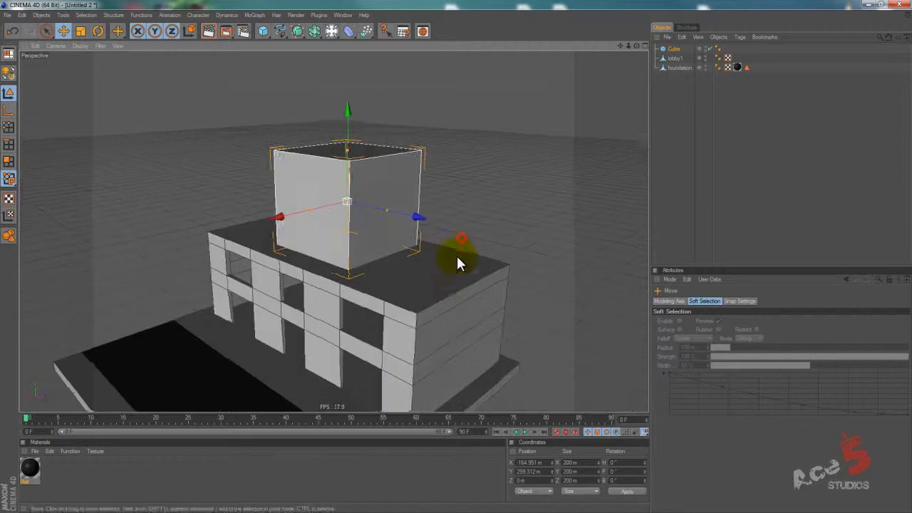
Resize the new cube to about 102 m high and 541 m long, lower it to about Y 253 m and make it editable.
left_click_drag(347, 149, 458, 261)
mouse_move(400, 226)
left_mouse_down()
mouse_move(463, 263)
mouse_move(440, 238)
mouse_move(440, 263)
mouse_move(398, 230)
left_mouse_up()
left_click(9, 73)
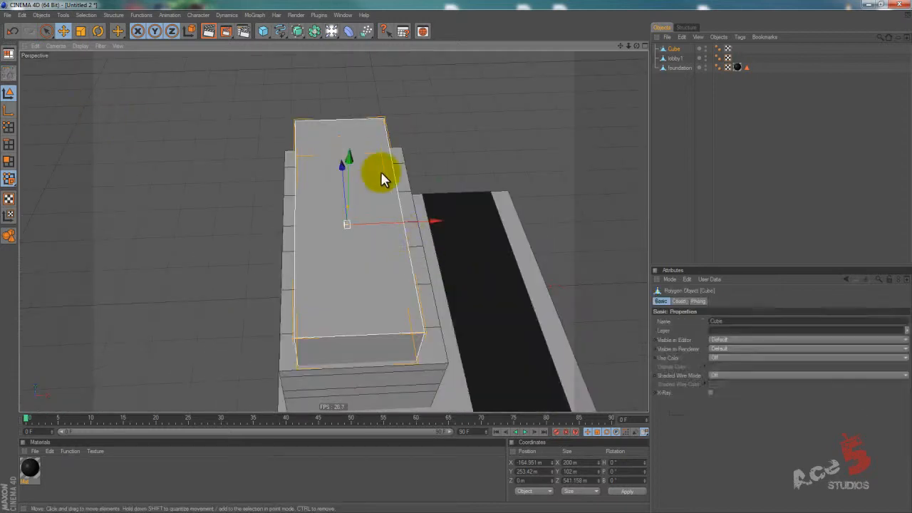
In point mode, select the four points on the upper block's rear side using Rectangle Selection with Only Select Visible Elements off.
left_click(8, 127)
left_click_drag(252, 91, 327, 397)
left_click_drag(285, 250, 457, 261, "alt")
left_click(46, 31)
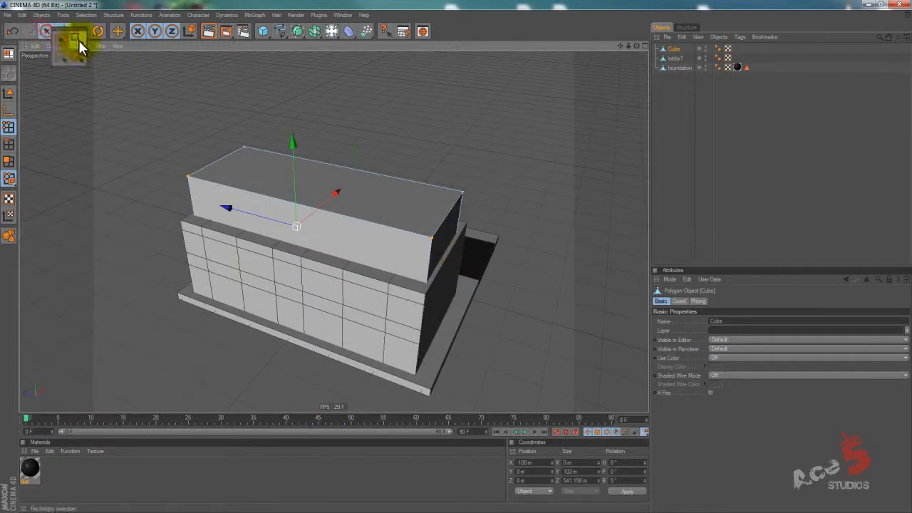
left_click(77, 40)
left_click(726, 330)
left_click_drag(277, 156, 236, 122, "alt")
left_click_drag(192, 82, 326, 395)
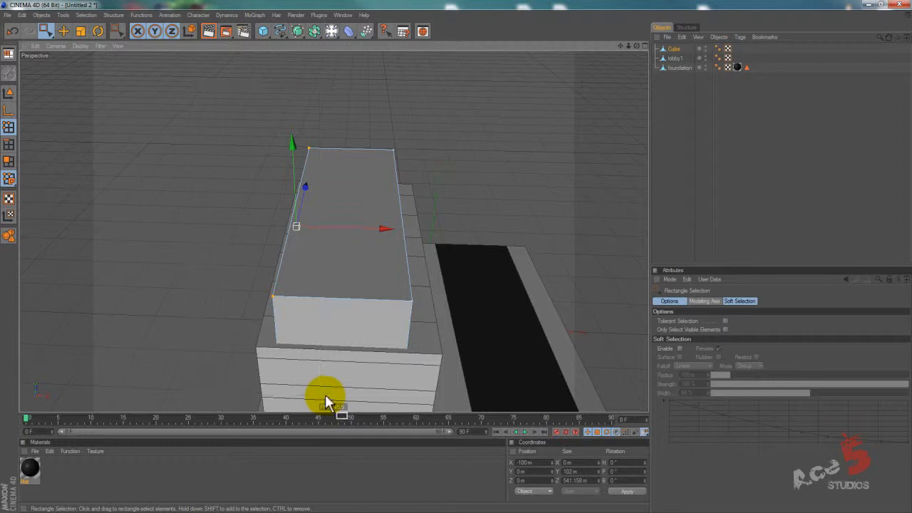
left_click_drag(281, 264, 457, 257, "alt")
key("e")
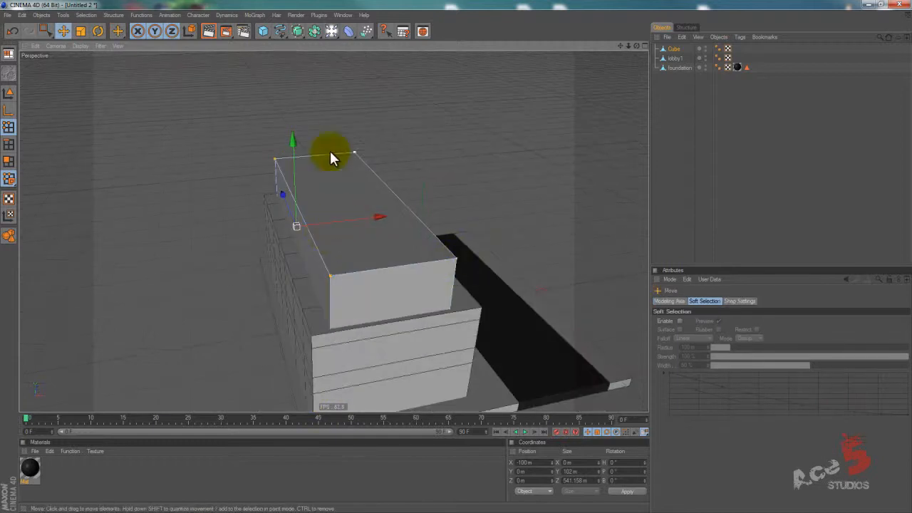
Enable the selected points, edges and polygons read-outs in the viewport HUD and try them on the upper block's corner points.
key("shift+v")
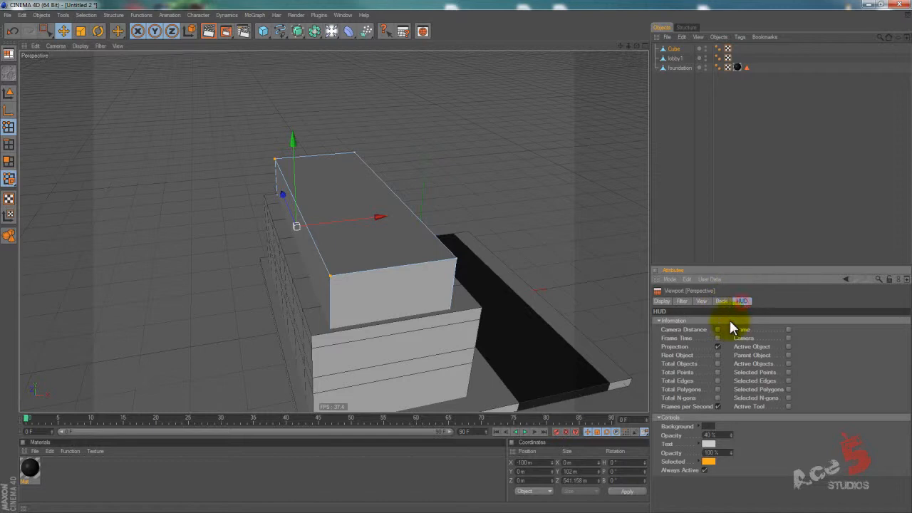
left_click(788, 373)
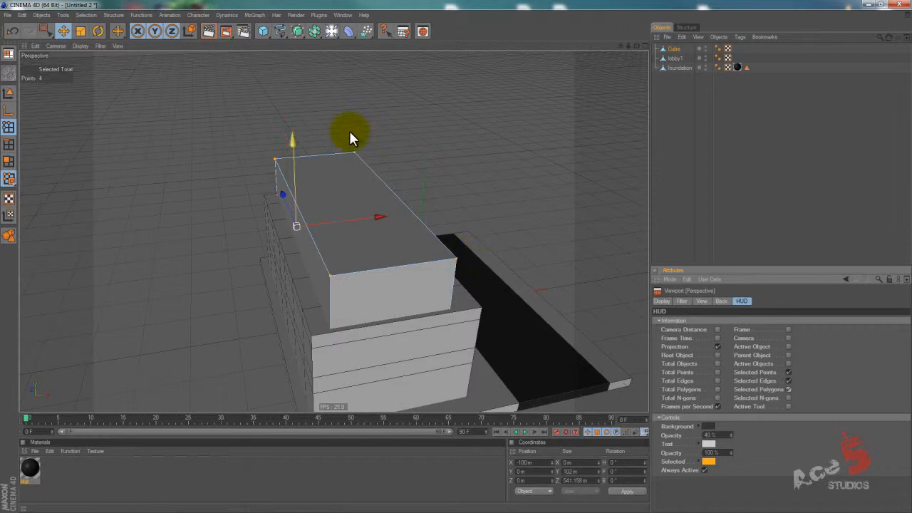
right_click_drag(244, 130, 303, 181)
right_click_drag(207, 168, 303, 248)
right_click_drag(237, 122, 297, 178)
Select the four points on each long side of the upper block and move them outward along X towards the lobby's edges.
right_click_drag(210, 113, 370, 359)
left_click_drag(327, 277, 470, 258, "alt")
right_click_drag(225, 142, 314, 330)
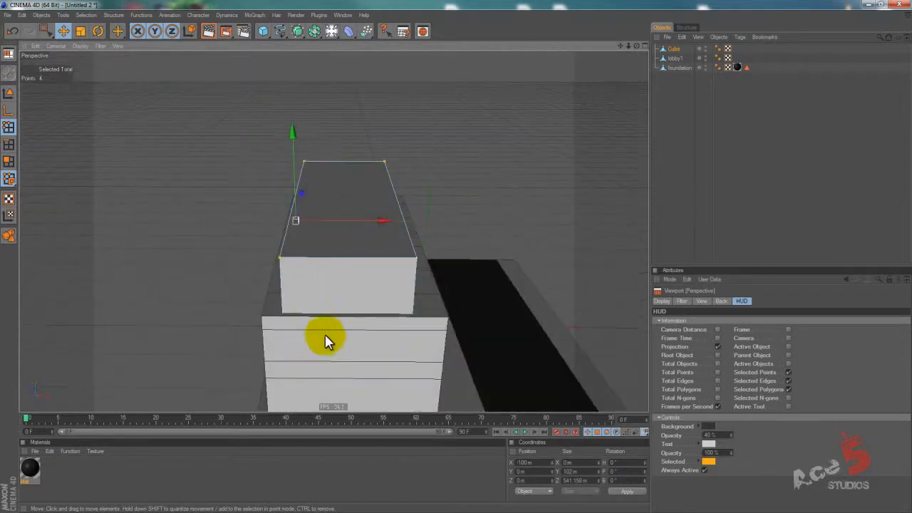
left_click_drag(373, 220, 451, 261)
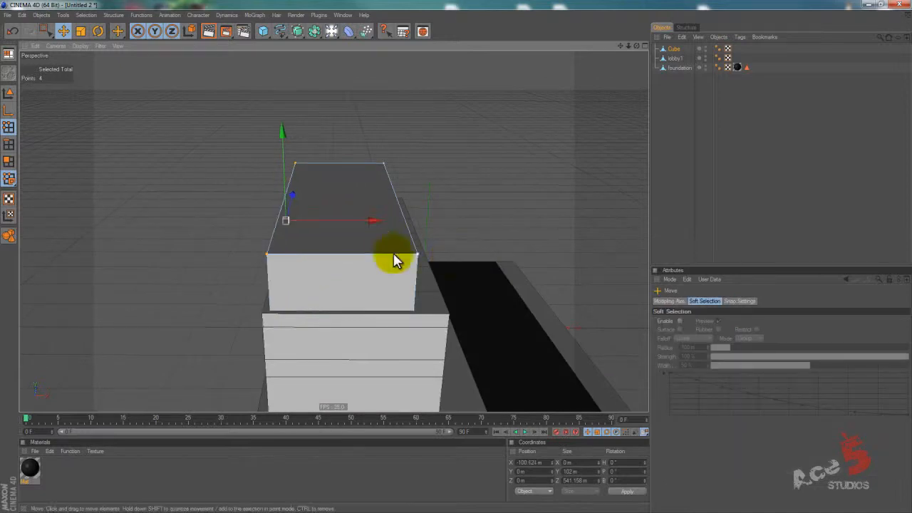
right_click_drag(363, 139, 433, 385)
left_click_drag(501, 266, 458, 254, "alt")
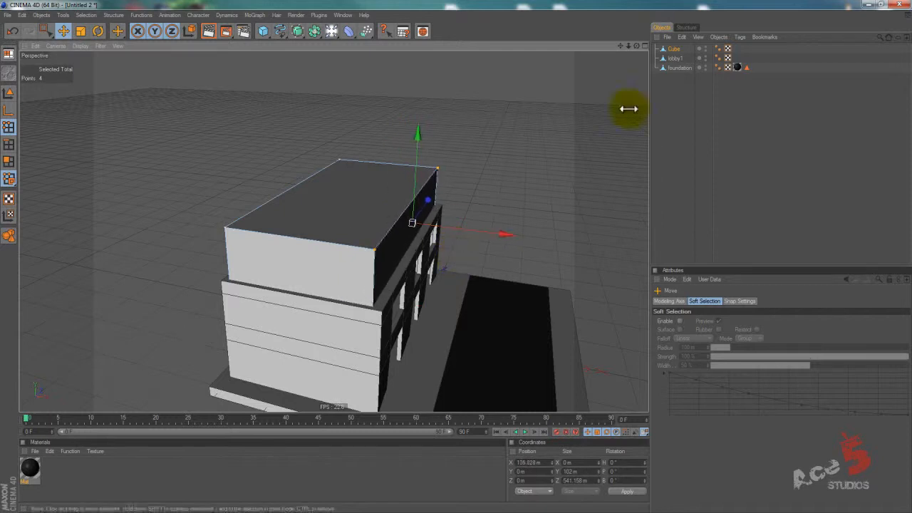
In model mode, raise the upper block to about Y 260 m and rename it floor1 base.
left_click(673, 48)
left_click(676, 122)
left_click(8, 93)
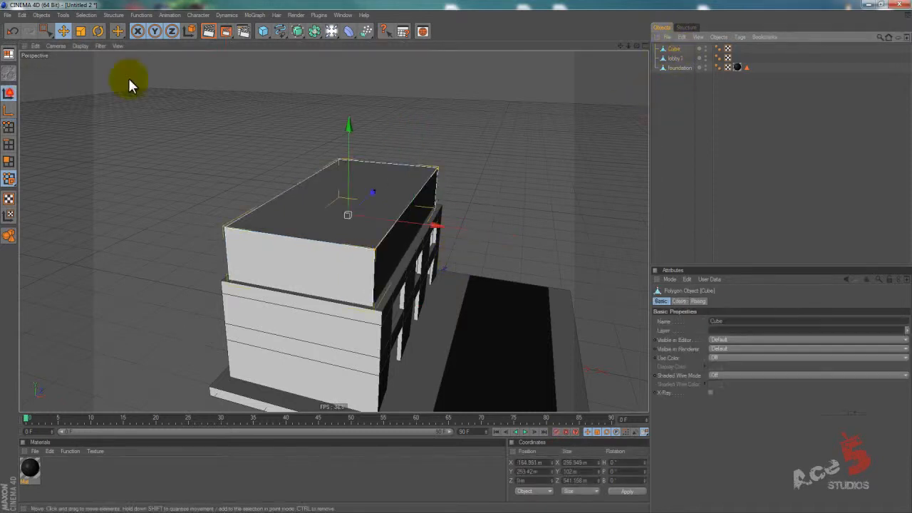
left_click(354, 154)
left_click_drag(355, 155, 456, 255)
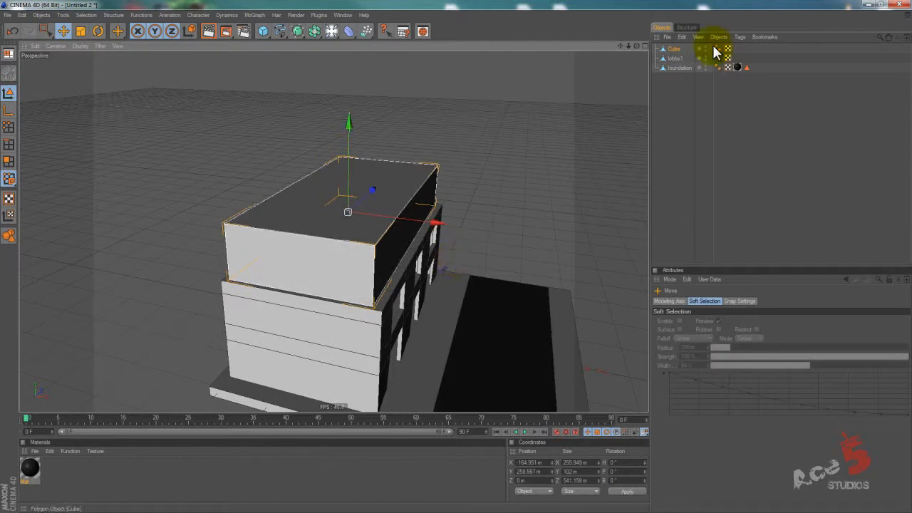
left_click(673, 48)
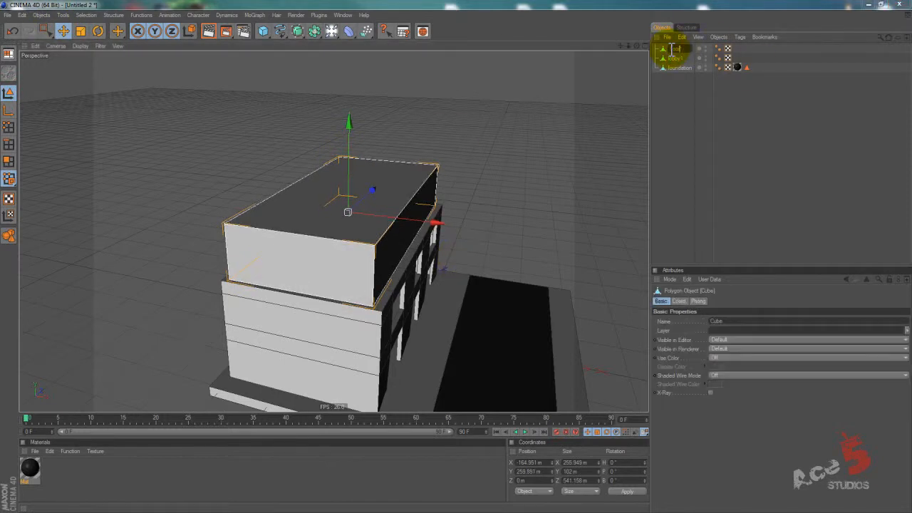
key("Return")
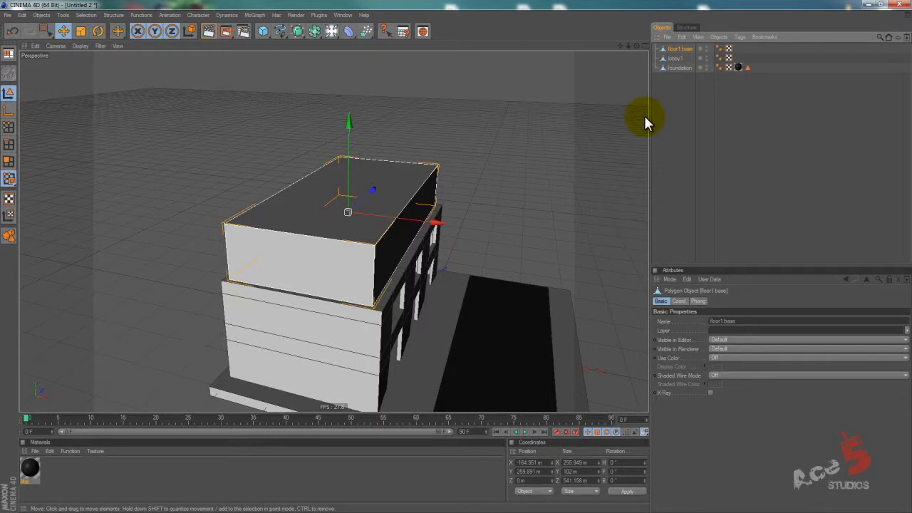
Add another cube, raise it to the upper floor's level and scale it into a thin panel about 4.5 x 71 x 41 m.
left_click_drag(525, 195, 456, 262, "alt")
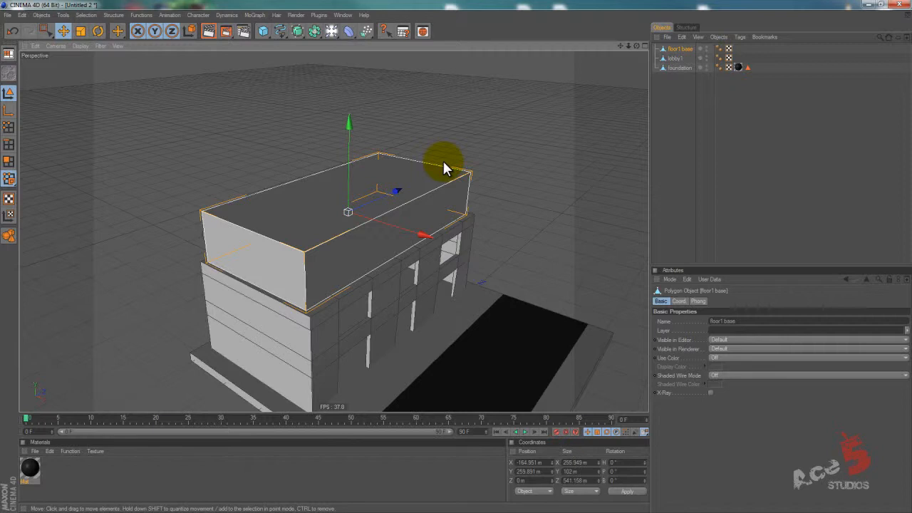
left_click(263, 30)
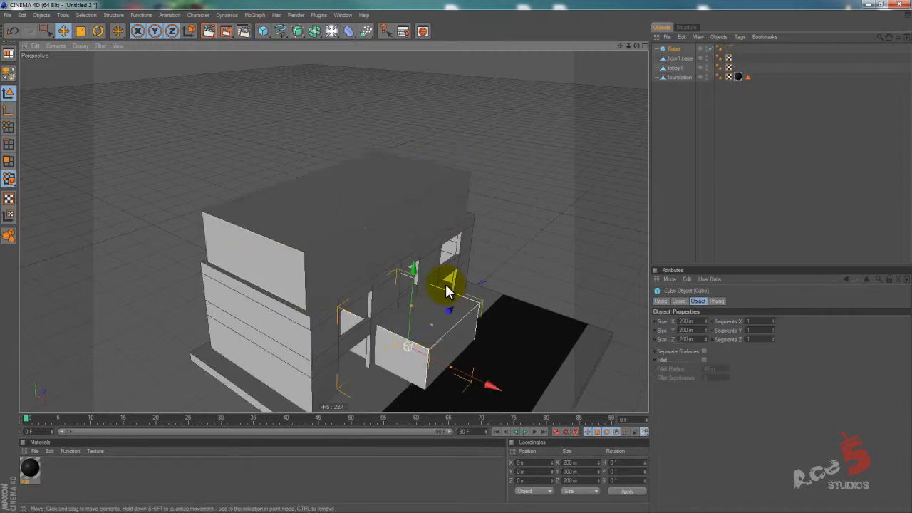
left_click_drag(404, 269, 380, 275)
key("t")
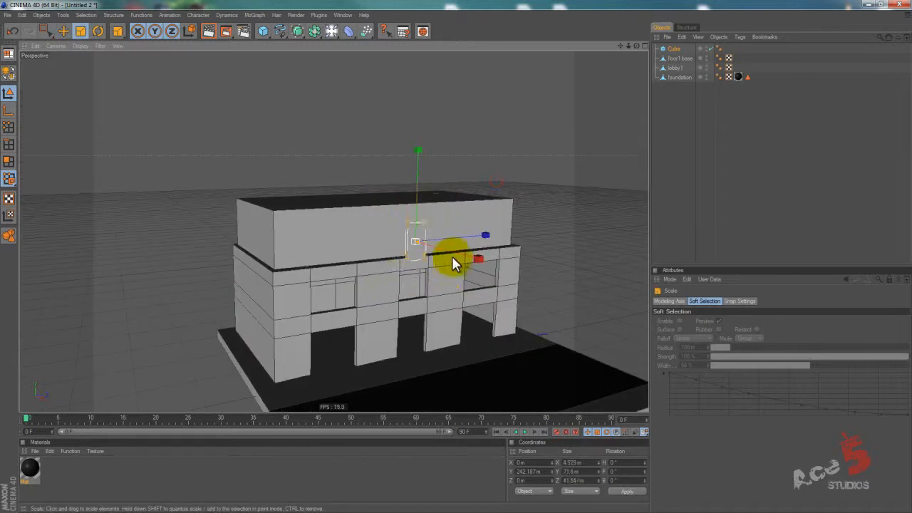
Move the thin panel onto the upper floor's road-side wall near its corner, at about X -27 m, Y 264 m, Z -240 m.
key("e")
left_click_drag(483, 223, 454, 257)
left_click_drag(366, 235, 455, 255)
scroll(460, 260, "up", 3)
left_click_drag(223, 197, 445, 265, "alt")
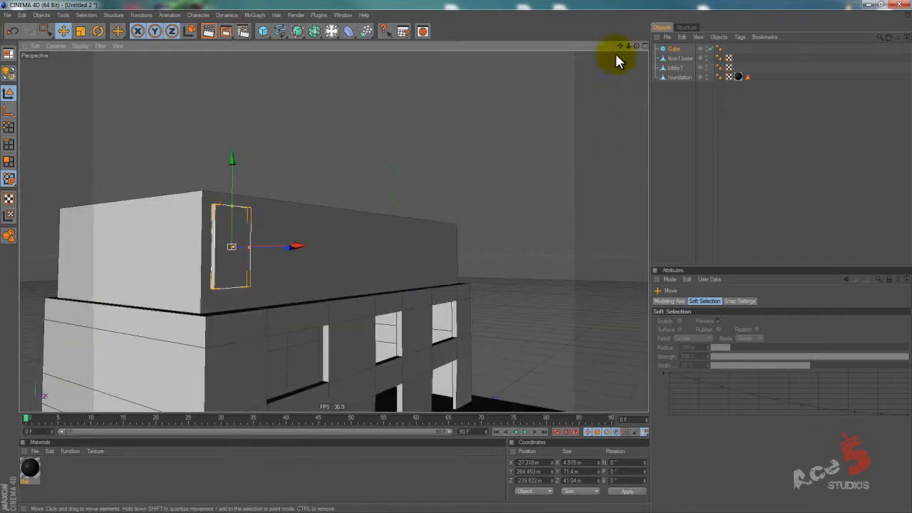
Duplicate the window panel and rotate the copy 90° in bank so it lies horizontally.
left_click(673, 51)
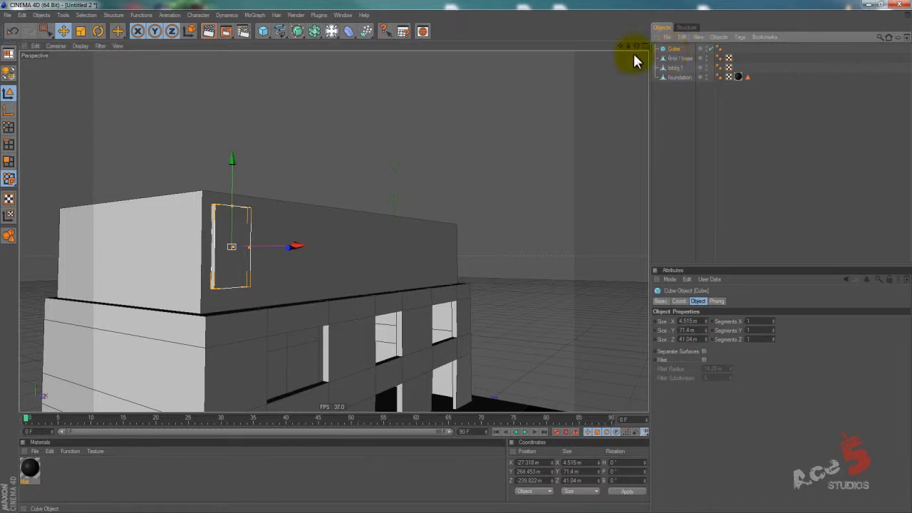
key("ctrl+c")
key("ctrl+v")
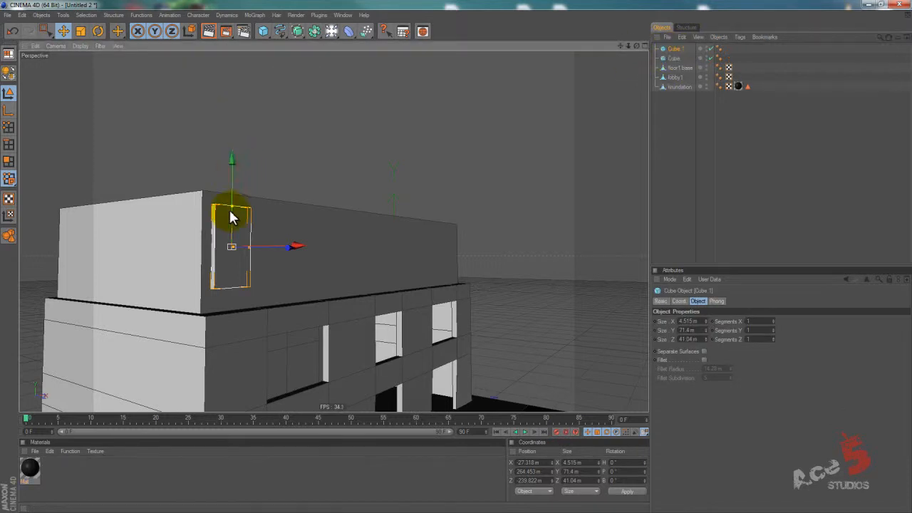
key("r")
left_click_drag(254, 208, 269, 290)
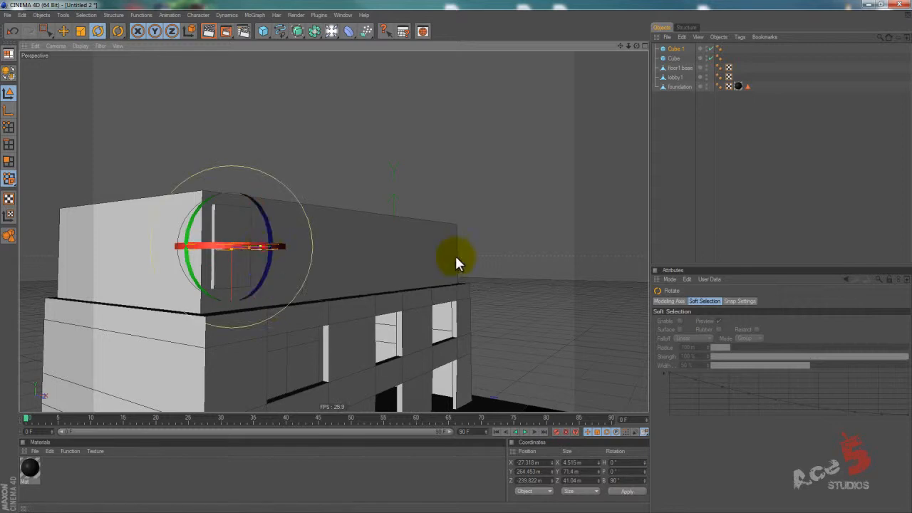
Shorten the rotated copy to about 12.8 m deep and place it as a ledge at the panel's foot, at about X -19 m and Y 232 m.
key("e")
left_click_drag(454, 238, 206, 261, "alt")
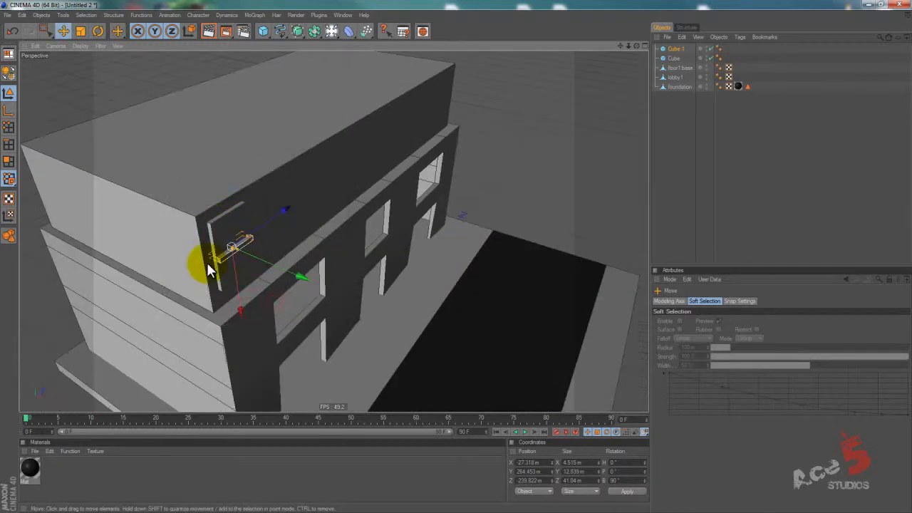
left_click_drag(276, 268, 283, 271)
left_click_drag(245, 300, 249, 320)
Duplicate the ledge, placing the copy partway up the window panel.
key("ctrl+c")
key("ctrl+v")
left_click_drag(456, 255, 201, 322, "alt")
key("ctrl+z")
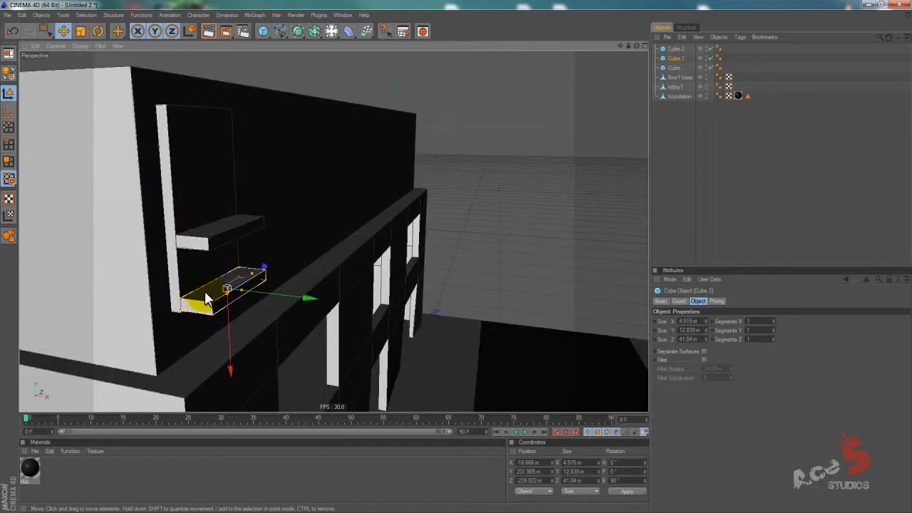
Make the lower ledge editable and add Knife loop cuts in Loop mode close to its outer edges.
key("c")
left_click(8, 163)
left_click_drag(347, 308, 457, 261, "alt")
key("k")
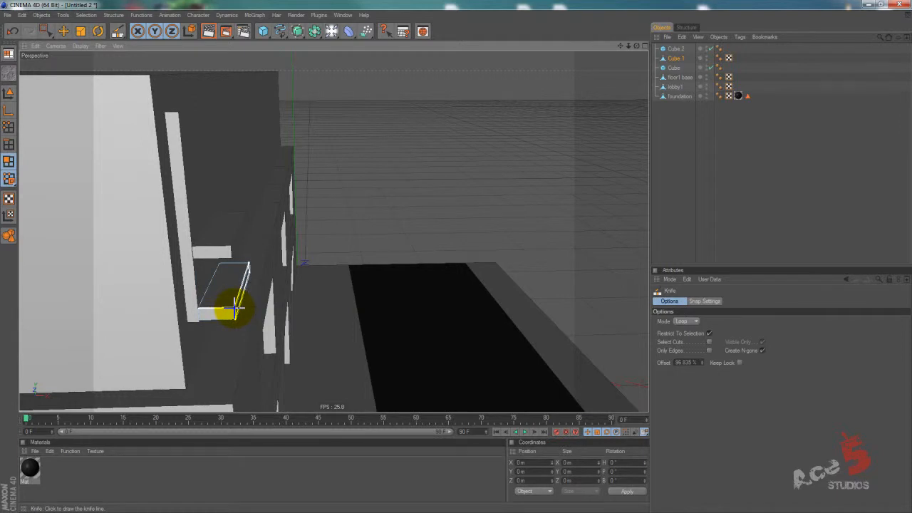
key("o")
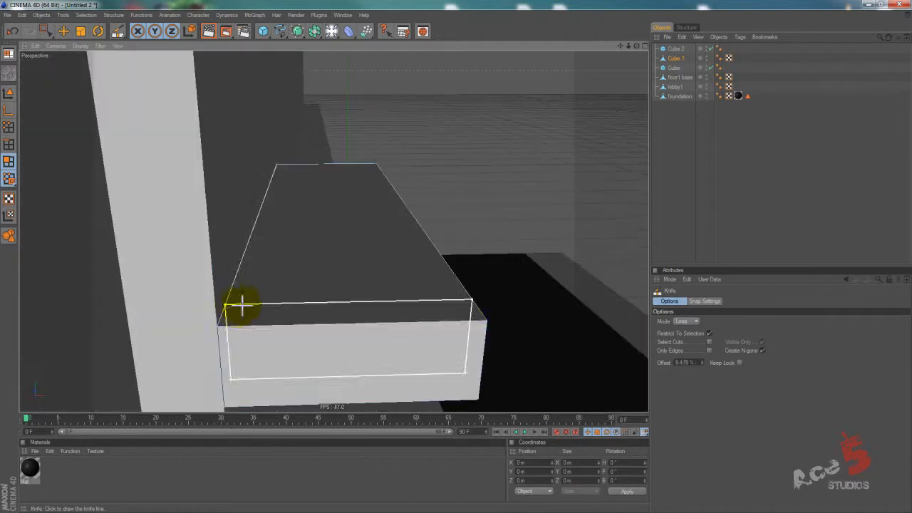
left_click(453, 327)
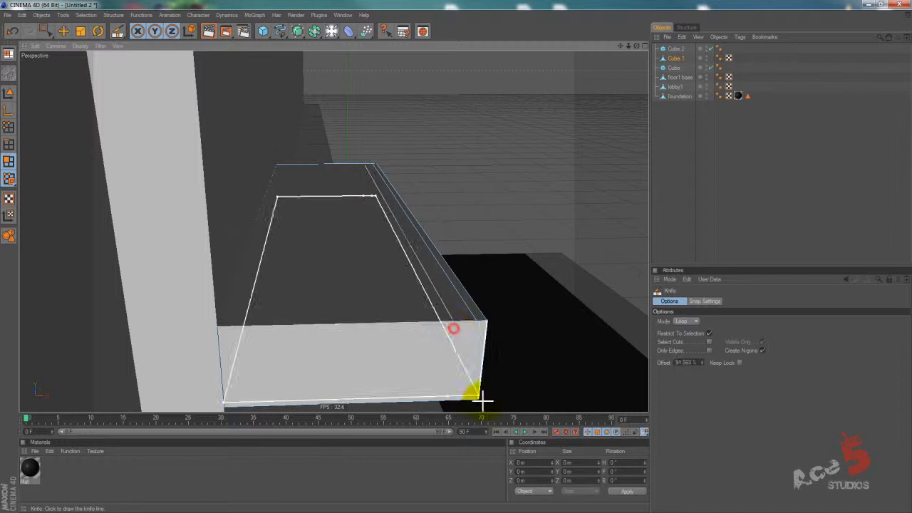
left_click_drag(468, 272, 453, 261, "alt")
right_click_drag(453, 261, 480, 231, "alt")
Select the narrow strip between the cuts along the lower ledge's outer edge and extrude it up 18.5 m as a railing.
key("space")
left_click(370, 232)
left_click_drag(47, 30, 60, 36)
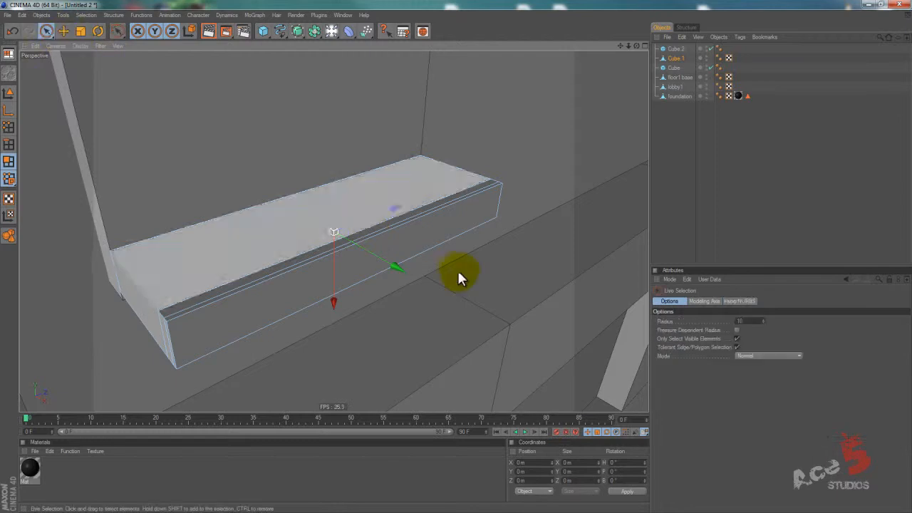
left_click(437, 196)
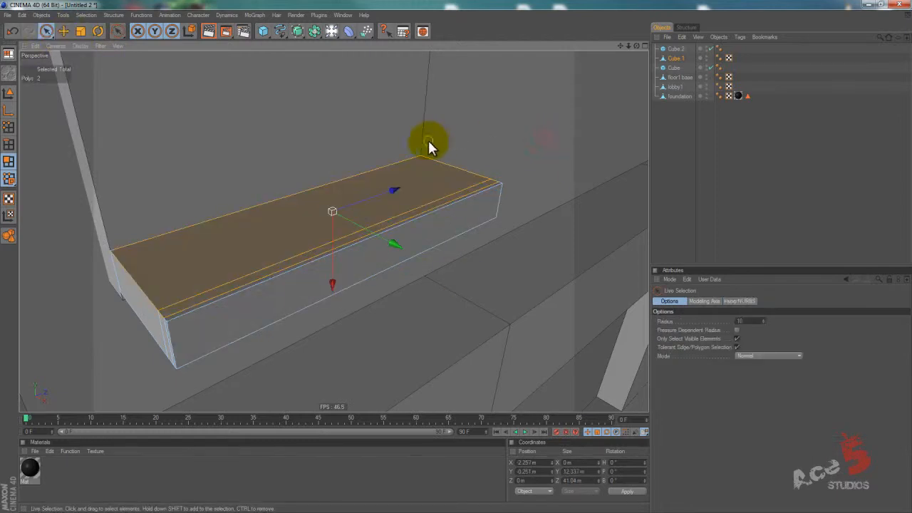
left_click(399, 223)
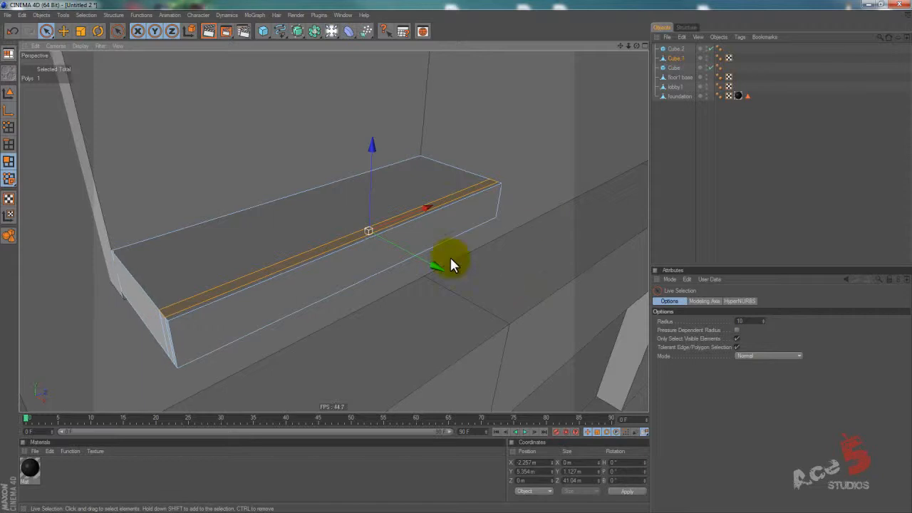
scroll(464, 257, "down", 7)
scroll(476, 256, "up", 2)
key("d")
left_click_drag(457, 257, 459, 210)
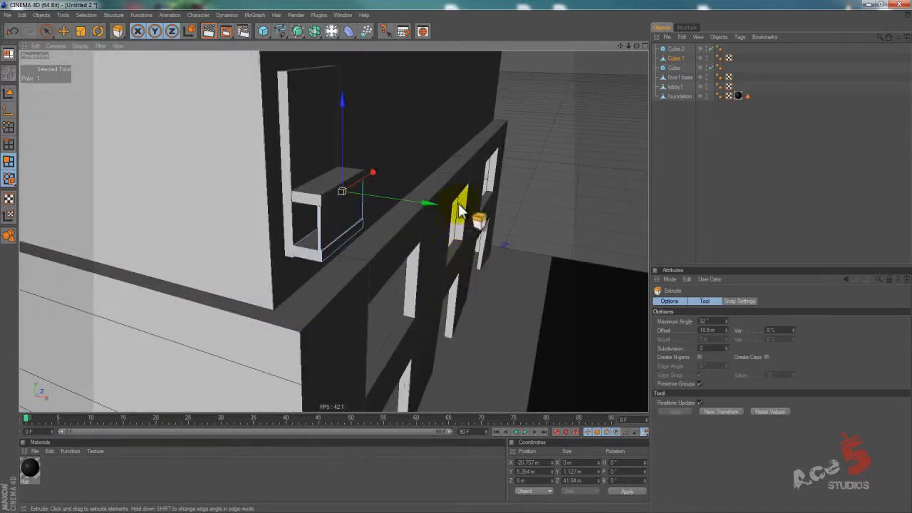
Narrow the upper ledge to about 2.4 m deep and move it to about X -12.9 m, capping the railing wall.
left_click(9, 93)
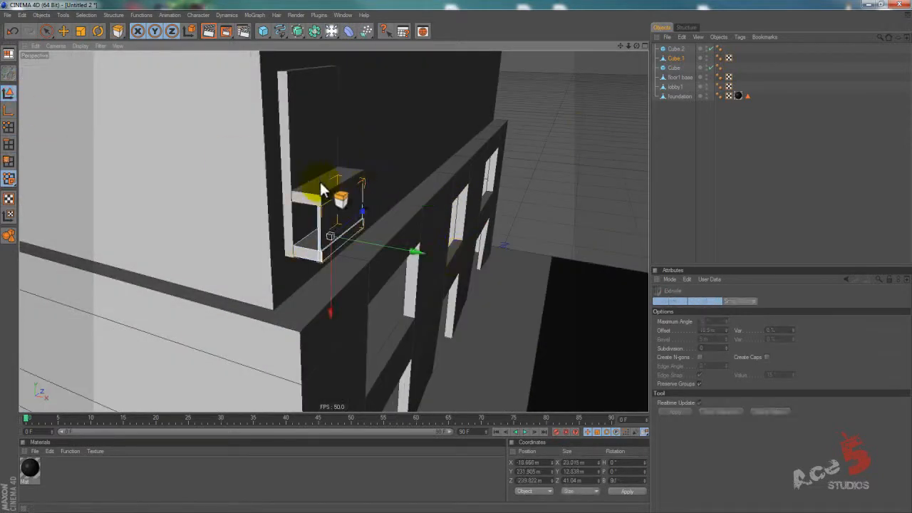
left_click(47, 31)
left_click(320, 188)
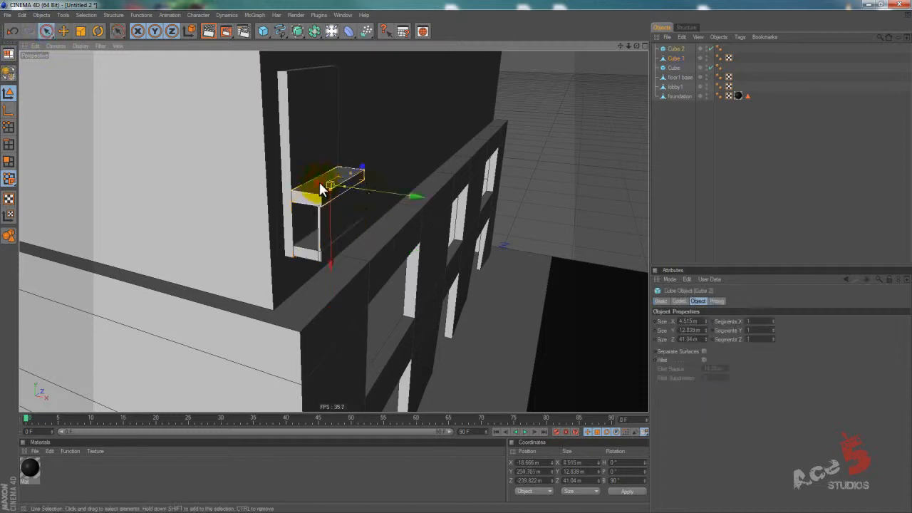
left_click_drag(369, 187, 459, 254)
left_click_drag(357, 187, 457, 255)
left_click_drag(329, 223, 457, 263, "alt")
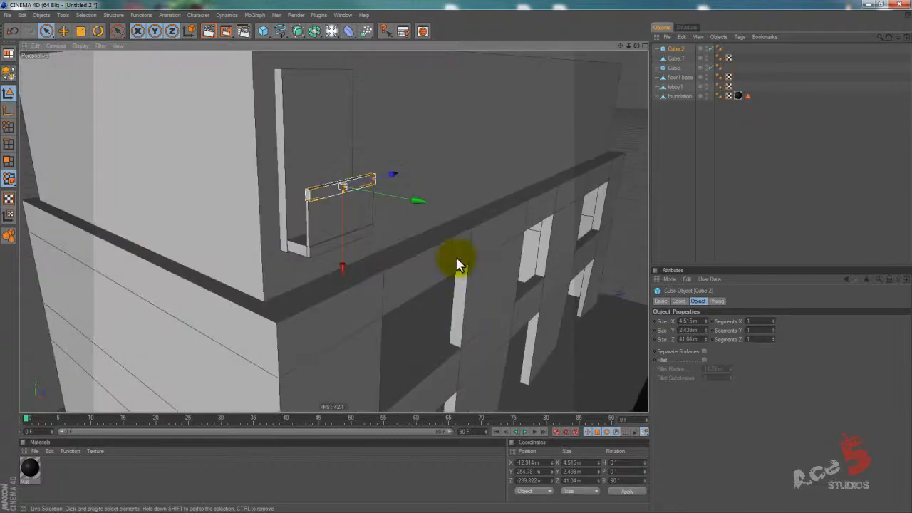
Apply the black material Mat to the lower ledge with the extruded railing.
left_click(672, 147)
left_click_drag(418, 224, 458, 258, "alt")
left_click_drag(28, 467, 273, 204)
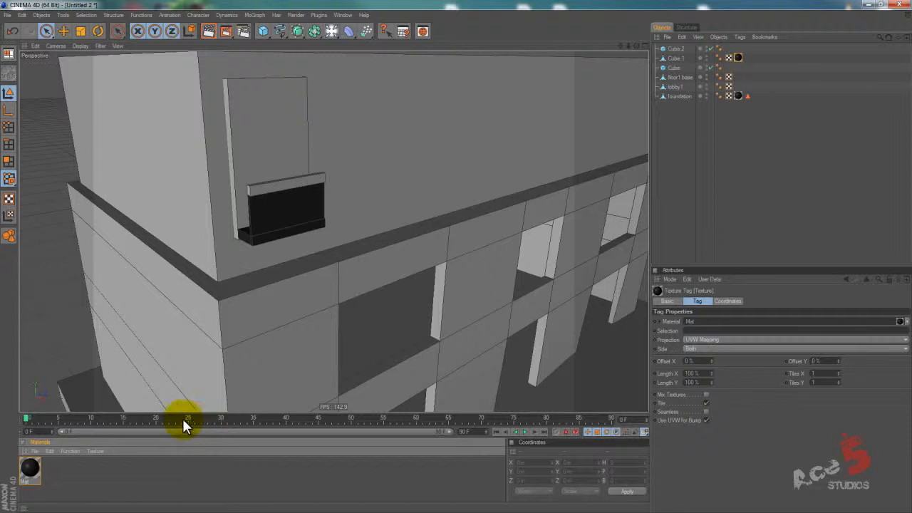
mouse_move(464, 261)
left_mouse_down("alt")
mouse_move(438, 254)
mouse_move(454, 254)
left_mouse_up("alt")
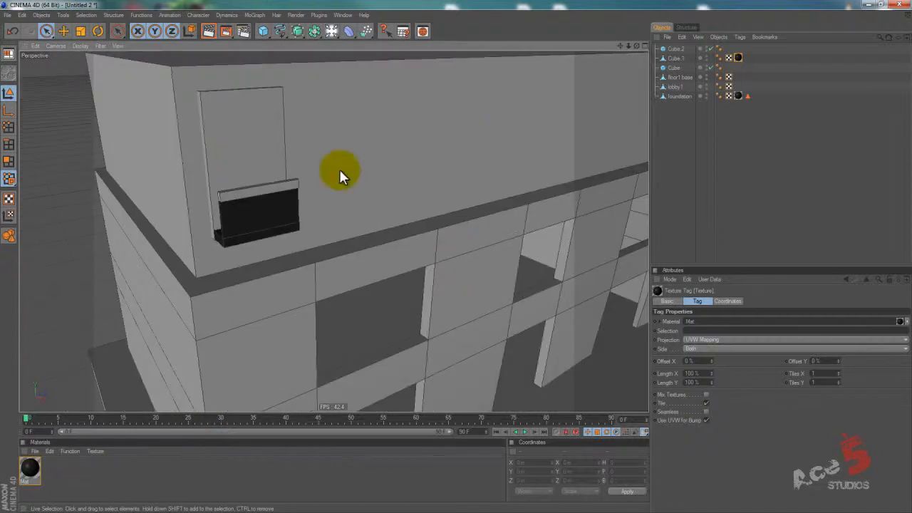
Group the window panel, lower ledge and handrail cubes and name the group Balcony.
left_click(675, 49)
left_click(675, 58, "ctrl")
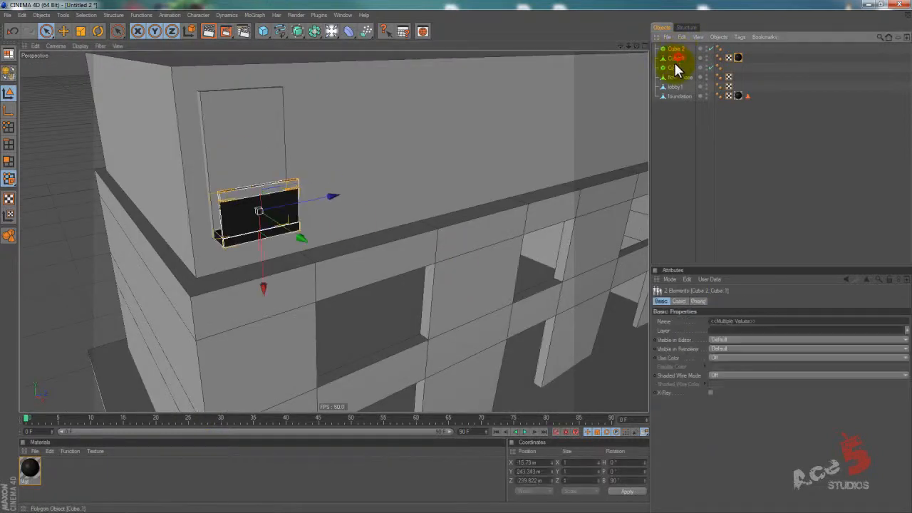
left_click(675, 68, "ctrl")
key("alt+g")
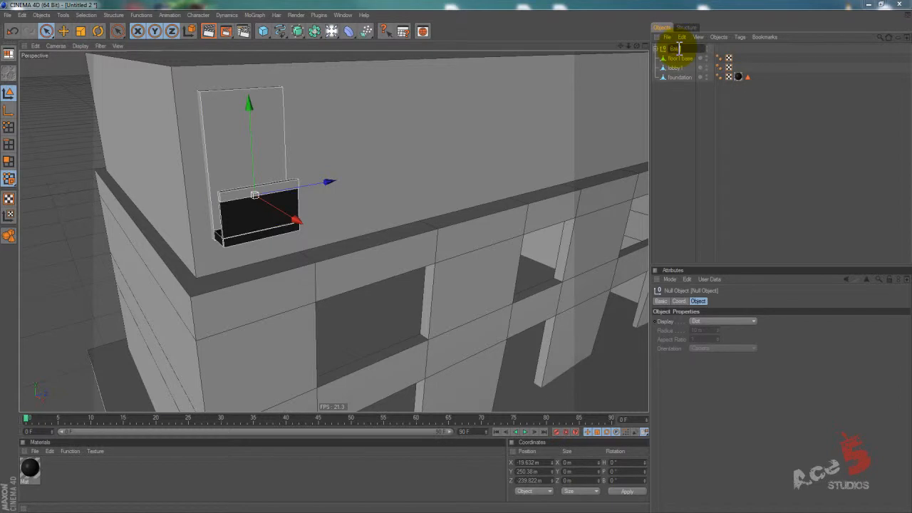
type("ny")
key("Return")
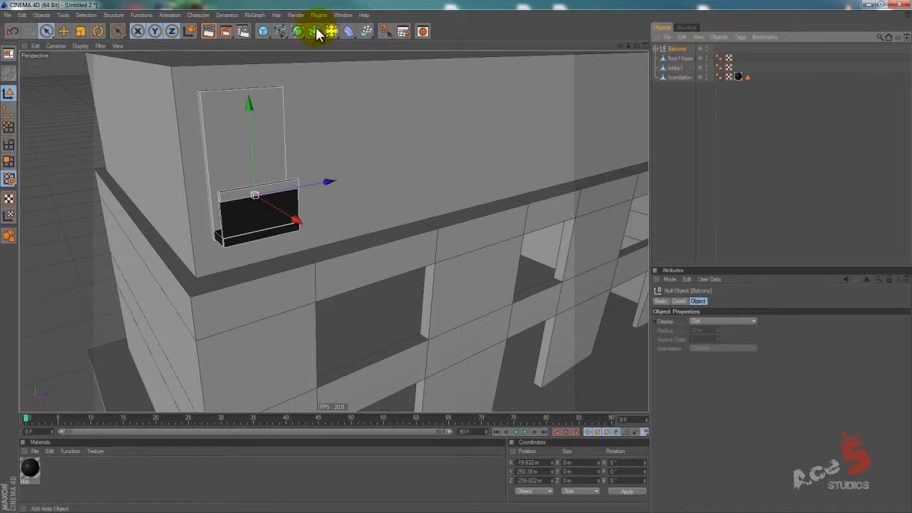
Create a MoGraph Cloner Object with the Balcony group as its child.
left_click(249, 15)
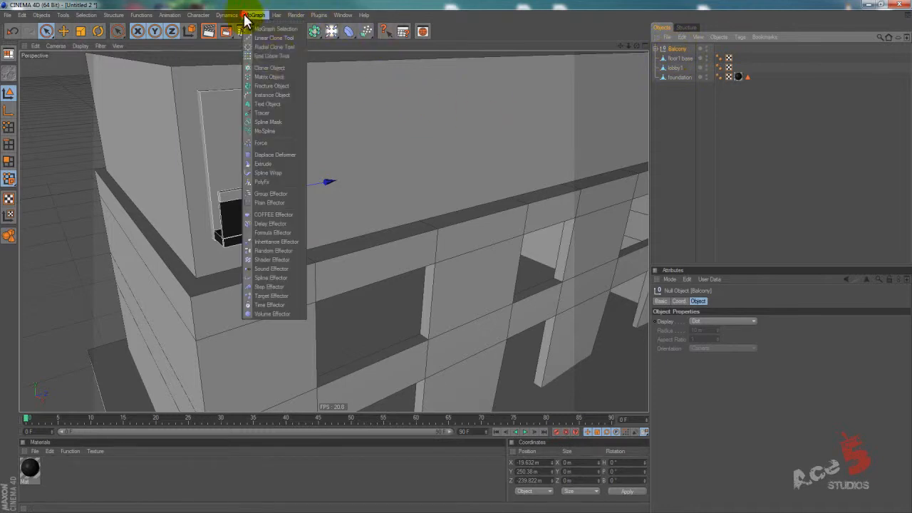
left_click(280, 67, "alt")
middle_click_drag(441, 175, 456, 258, "alt")
right_click_drag(456, 258, 343, 270, "alt")
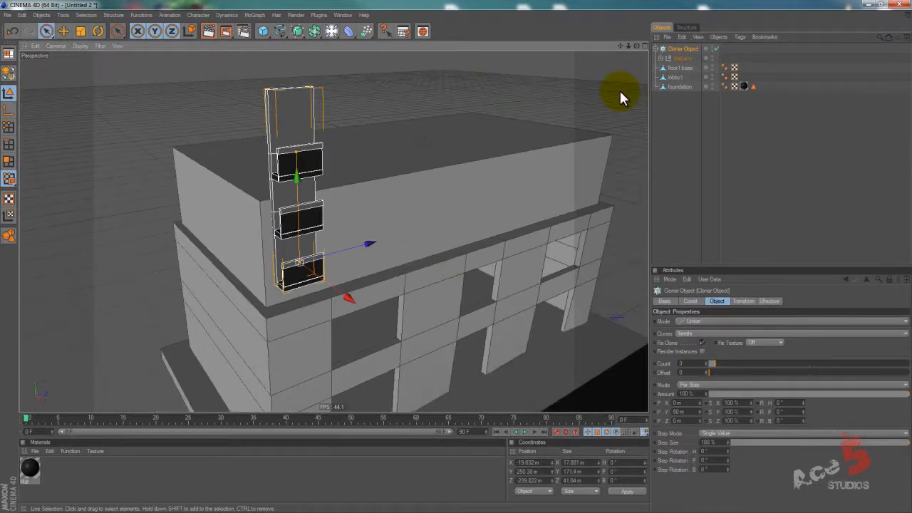
left_click(677, 57)
left_click(677, 48)
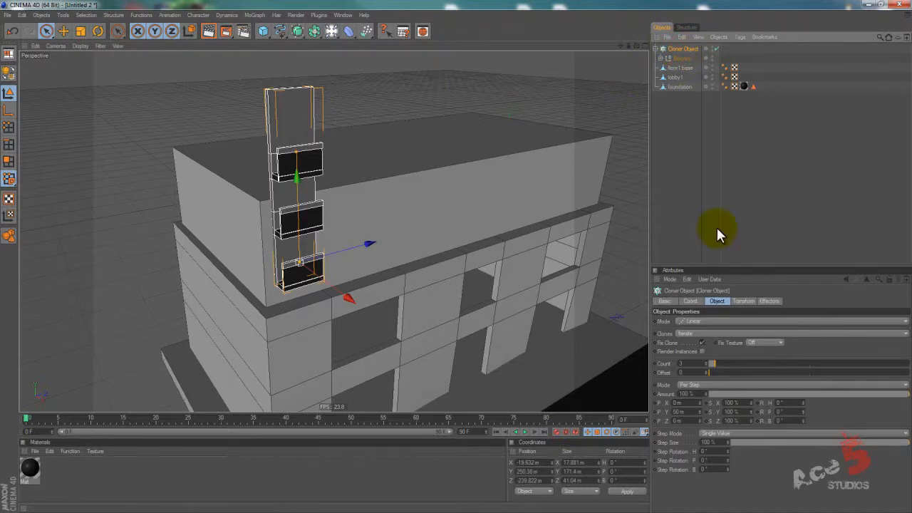
Set the cloner to a count of 7 with offsets of 0 m in X and Y and 71 m in Z.
left_click(692, 411)
type("0")
key("Return")
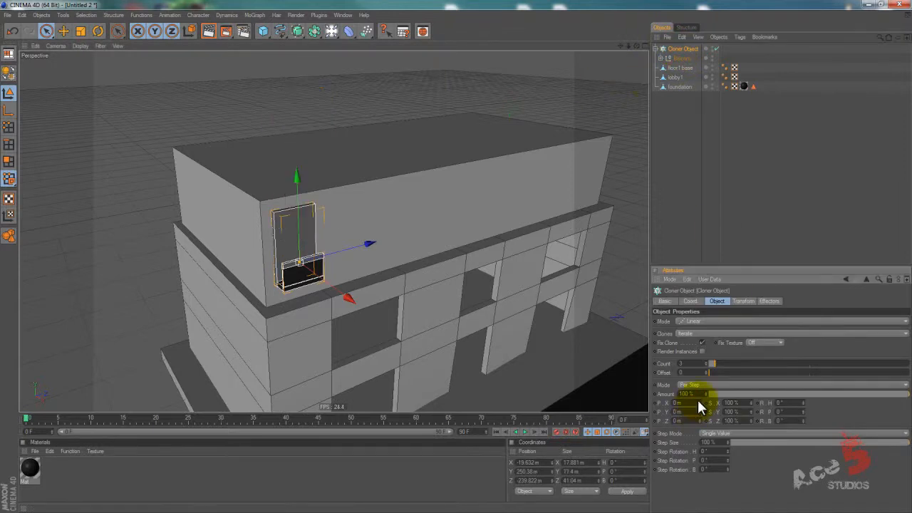
left_click_drag(699, 408, 696, 428)
double_click(690, 404)
type("0")
key("Return")
left_click_drag(698, 367, 695, 361)
left_click_drag(434, 264, 376, 263, "alt")
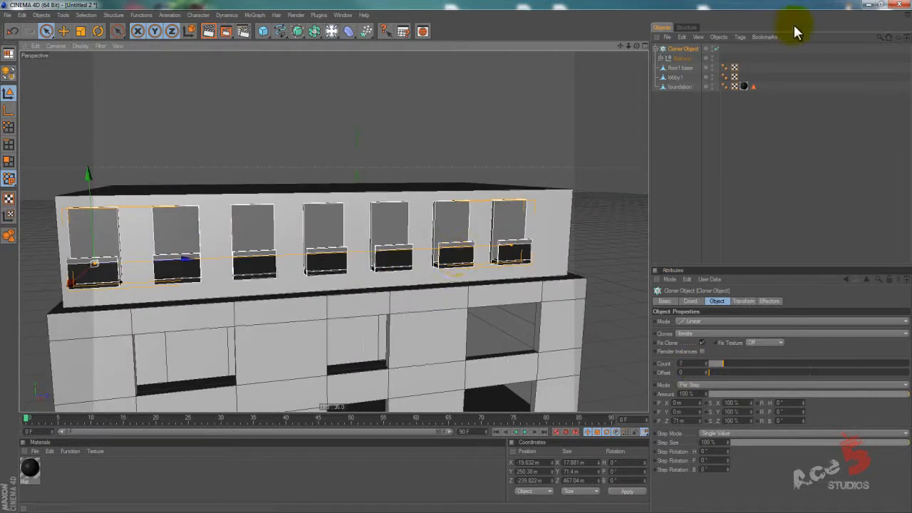
Shift the row of cloned balconies slightly along Z to centre it on the upper floor's facade.
left_click_drag(164, 260, 178, 261)
left_click_drag(421, 264, 456, 257, "alt")
left_click(692, 133)
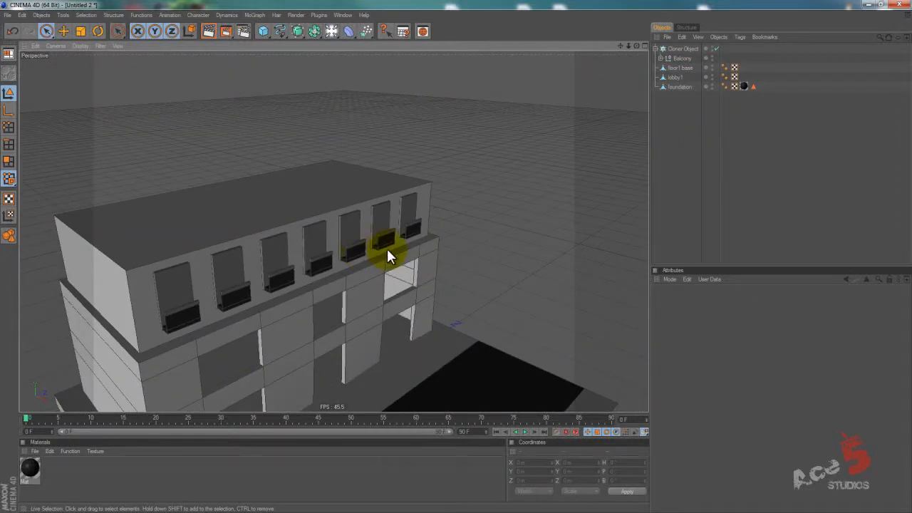
left_click_drag(333, 193, 459, 258, "alt")
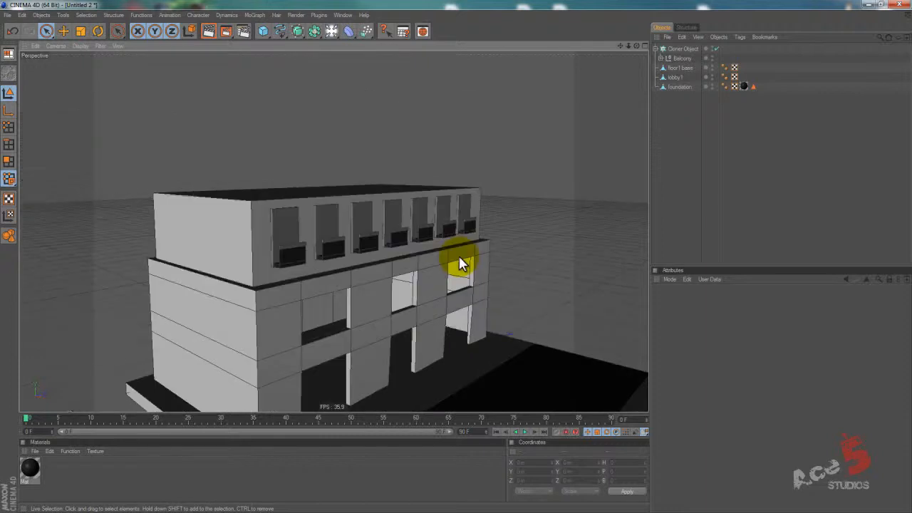
Group the balcony cloner with the floor1 base and name the group 1st floor.
left_click(680, 50)
left_click(679, 68, "shift")
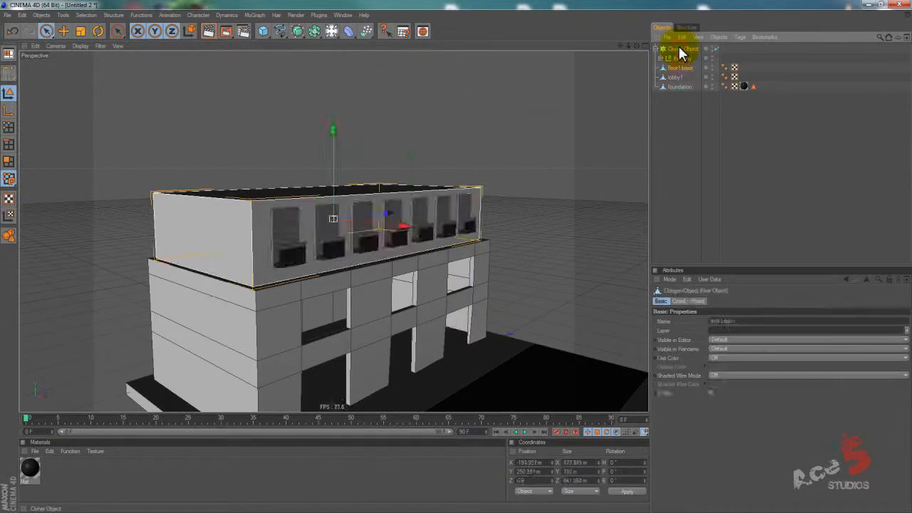
key("alt+g")
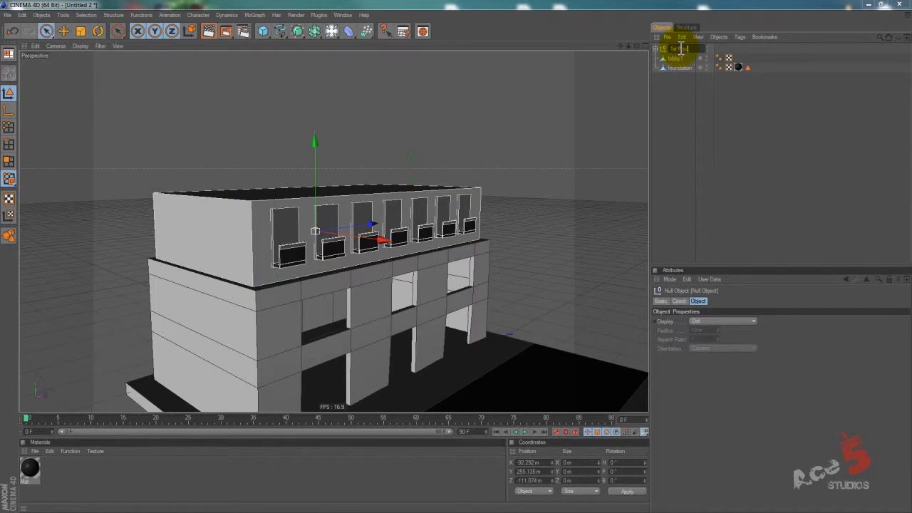
key("Return")
left_click_drag(457, 257, 453, 255, "alt")
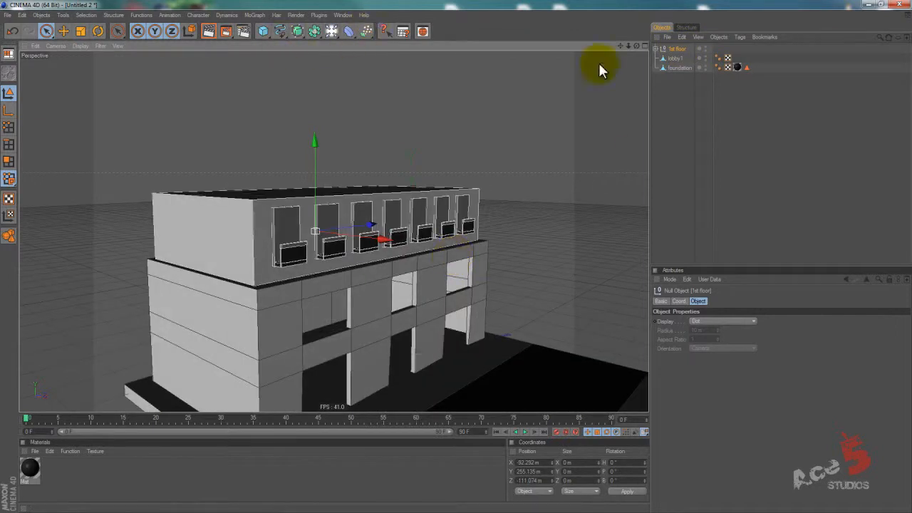
Put the 1st floor group in a new Cloner Object and set its Y offset to 107 m to stack the floors.
left_click(253, 15)
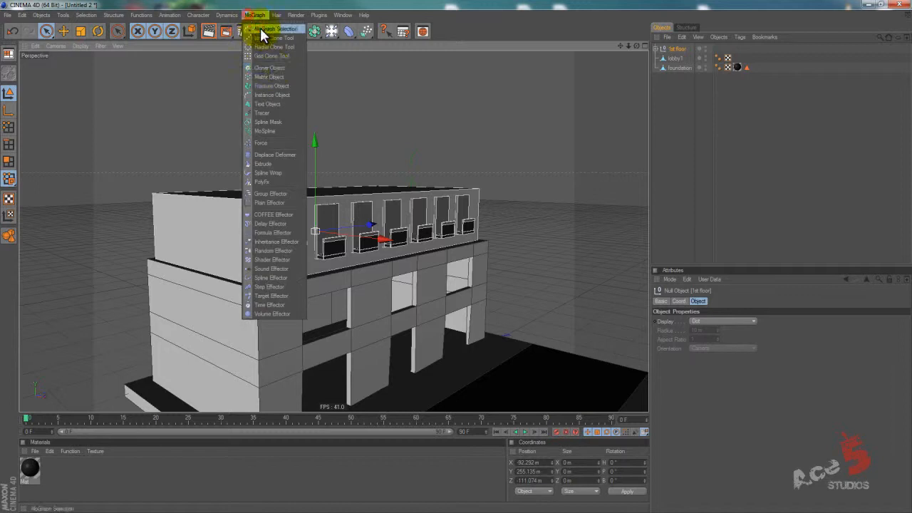
left_click(275, 69, "alt")
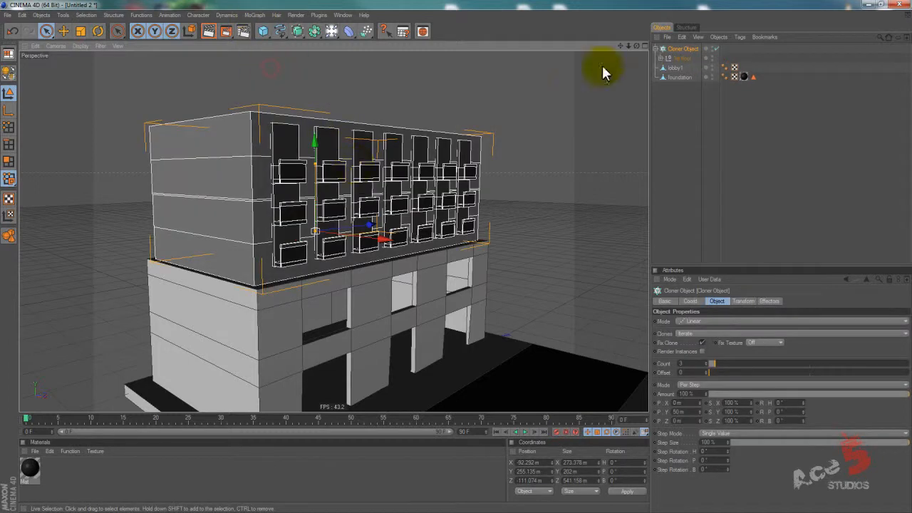
mouse_move(702, 410)
left_mouse_down()
mouse_move(705, 382)
mouse_move(706, 430)
mouse_move(699, 411)
left_mouse_up()
middle_click_drag(470, 271, 458, 258, "alt")
mouse_move(458, 258)
right_mouse_down("alt")
mouse_move(352, 262)
mouse_move(448, 256)
right_mouse_up("alt")
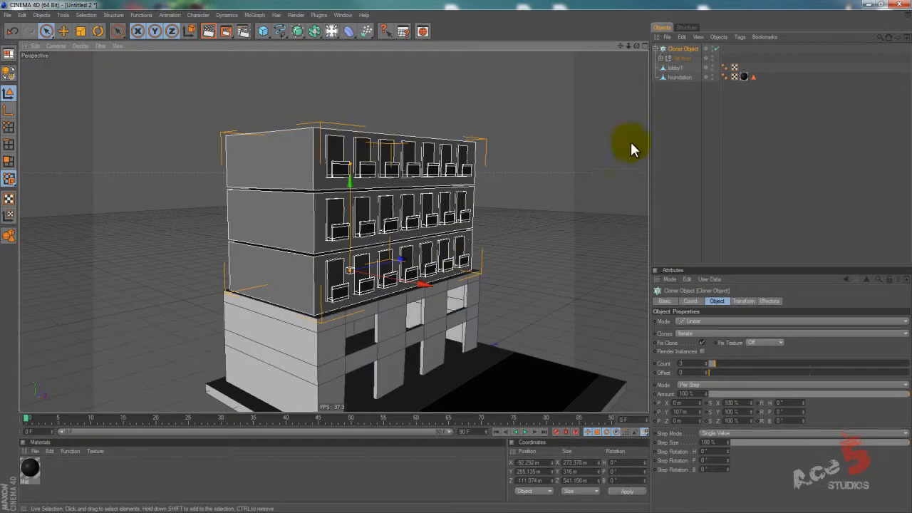
left_click(657, 115)
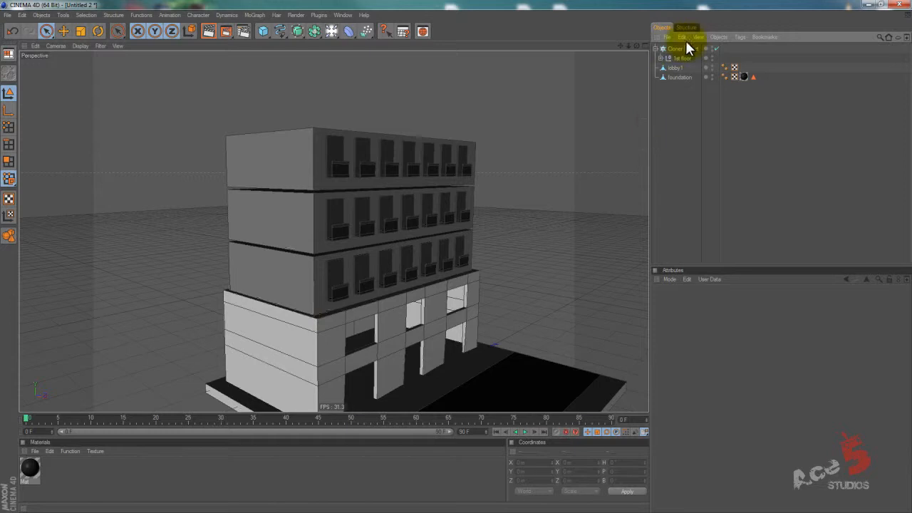
Select the four top points of the floor1 base and lower them to about Y 23 m.
left_click(663, 57)
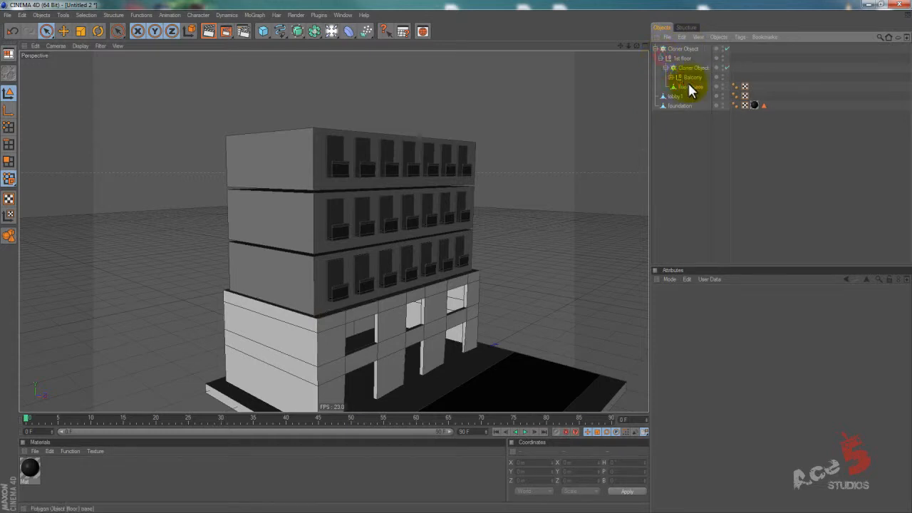
left_click(250, 242)
left_click(8, 127)
left_click_drag(371, 218, 458, 256, "alt")
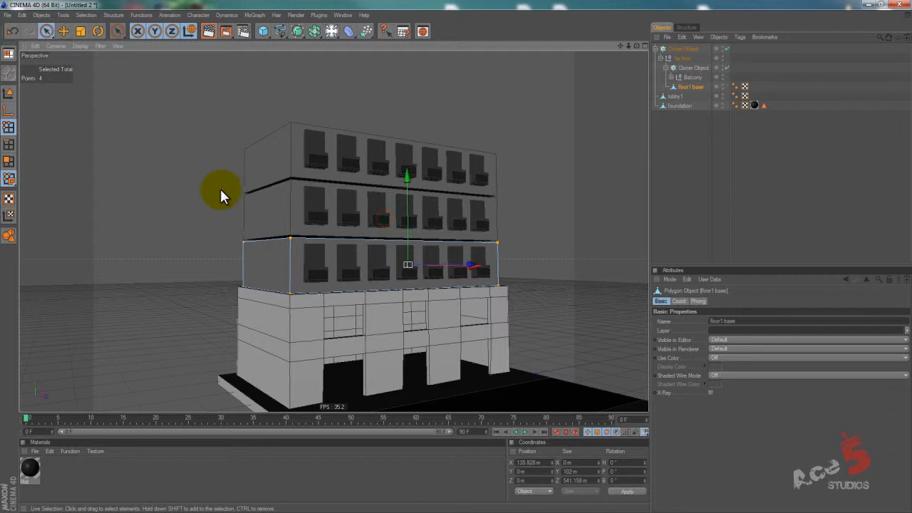
left_click_drag(215, 199, 550, 248)
key("e")
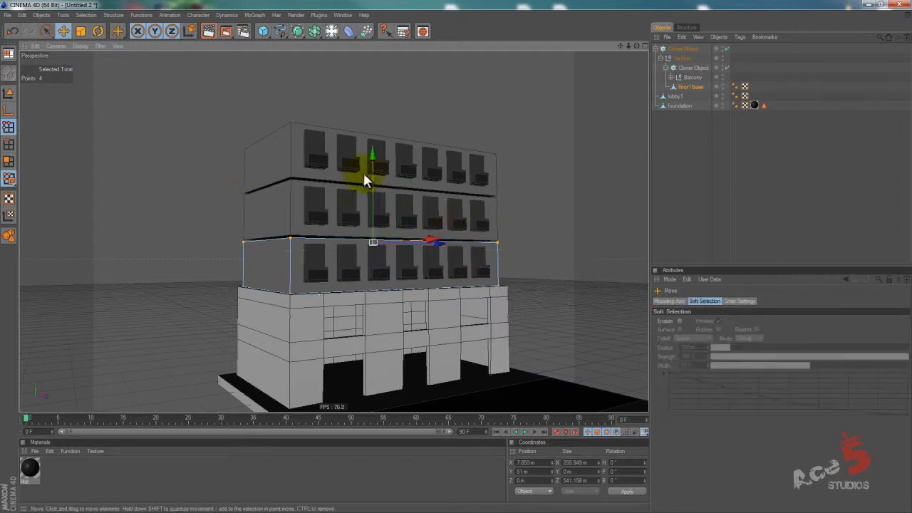
left_click_drag(373, 171, 456, 255)
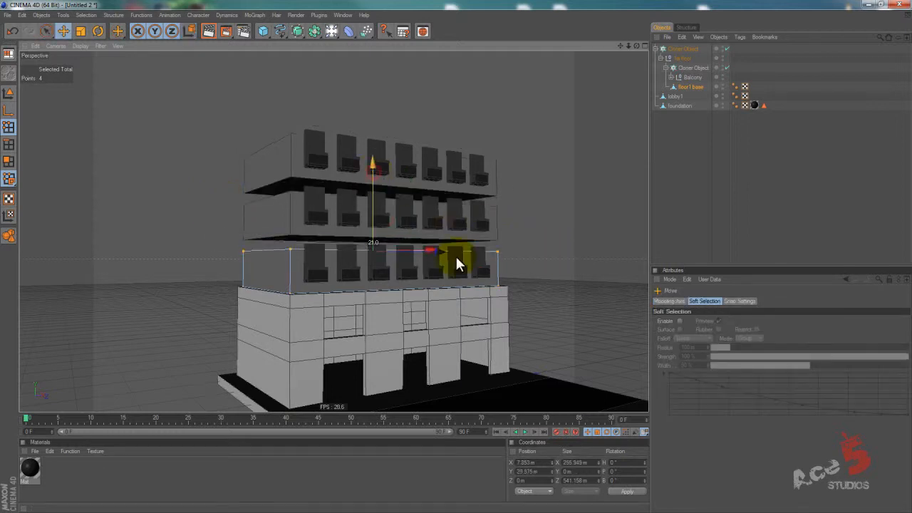
left_click_drag(390, 218, 340, 121, "alt")
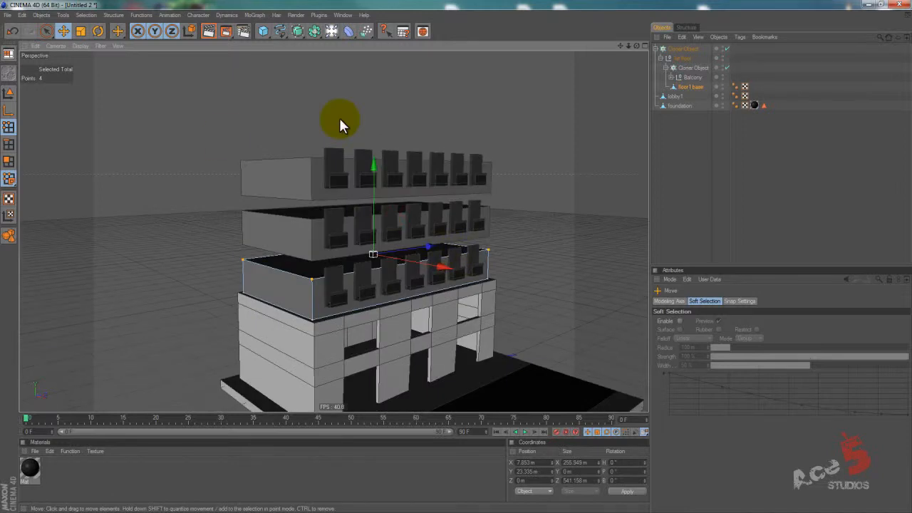
Try a different Z offset on the balcony cloner and undo the change.
left_click(693, 67)
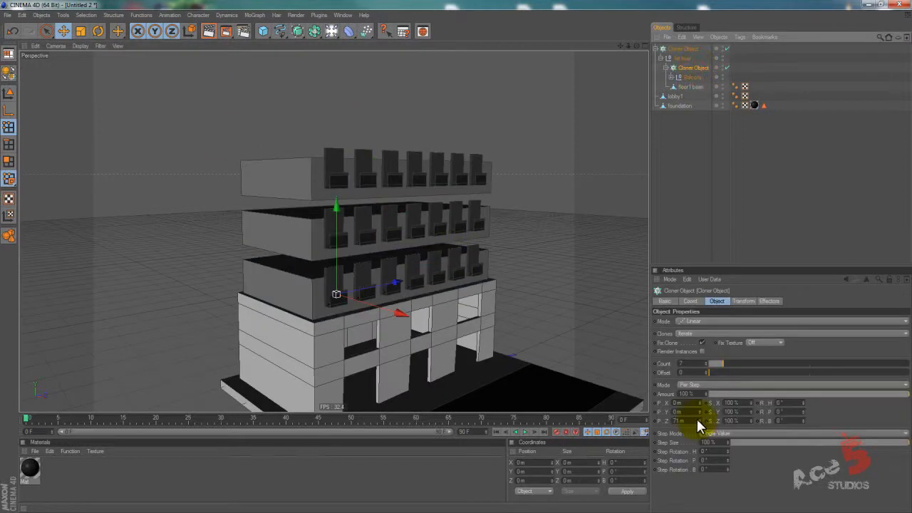
left_click_drag(700, 422, 699, 419)
key("ctrl+z")
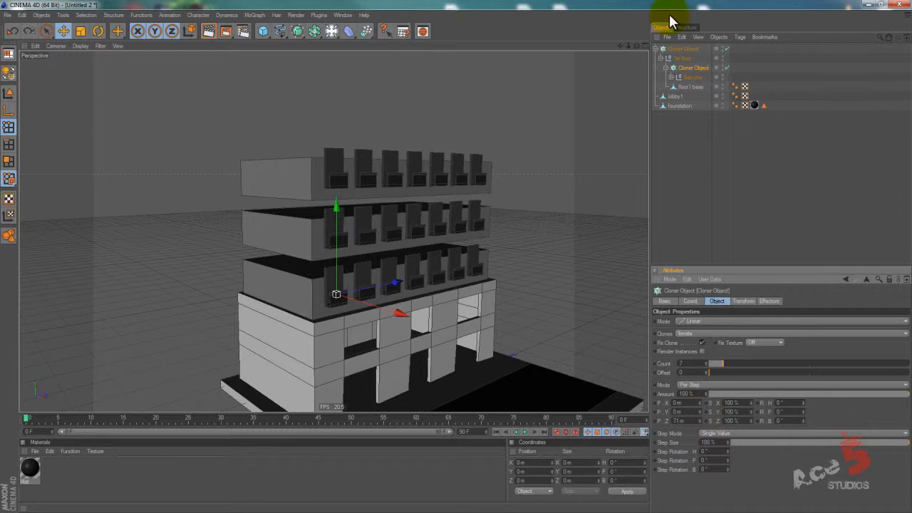
Rename the balcony cloner inside the 1st floor group as wondows.
double_click(687, 67)
type("windows")
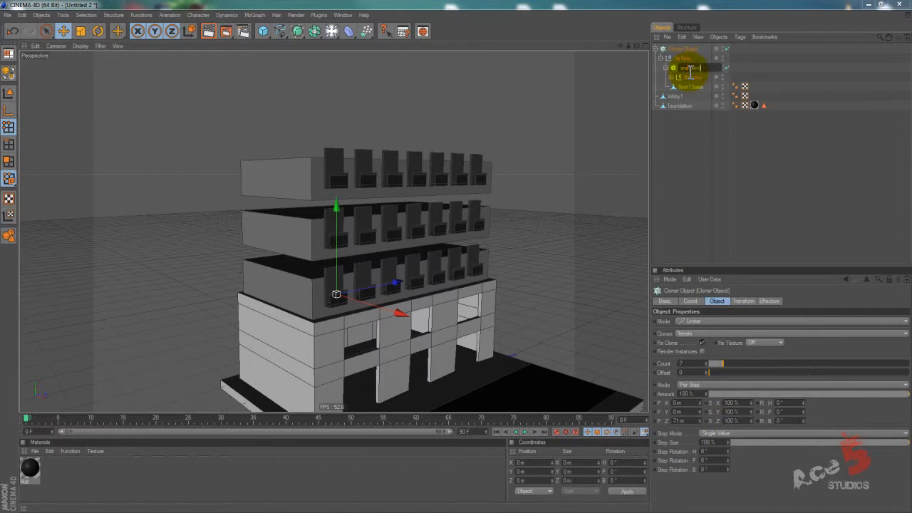
key("Return")
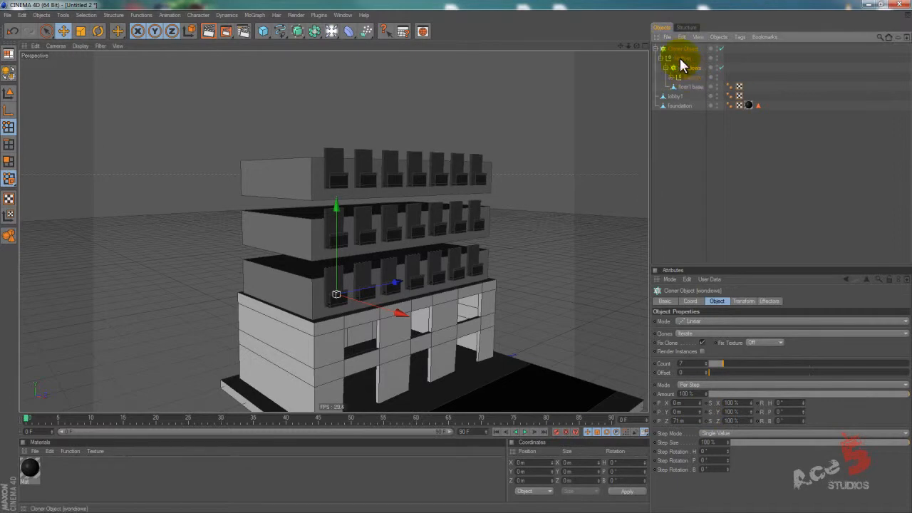
Try a smaller Y offset on the outer floor cloner and undo the change.
left_click(659, 57)
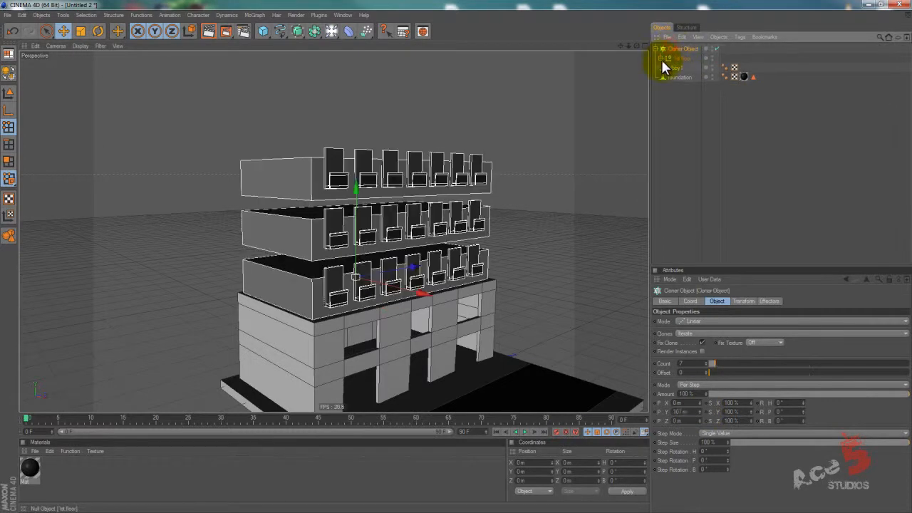
left_click(661, 58)
left_click(673, 47)
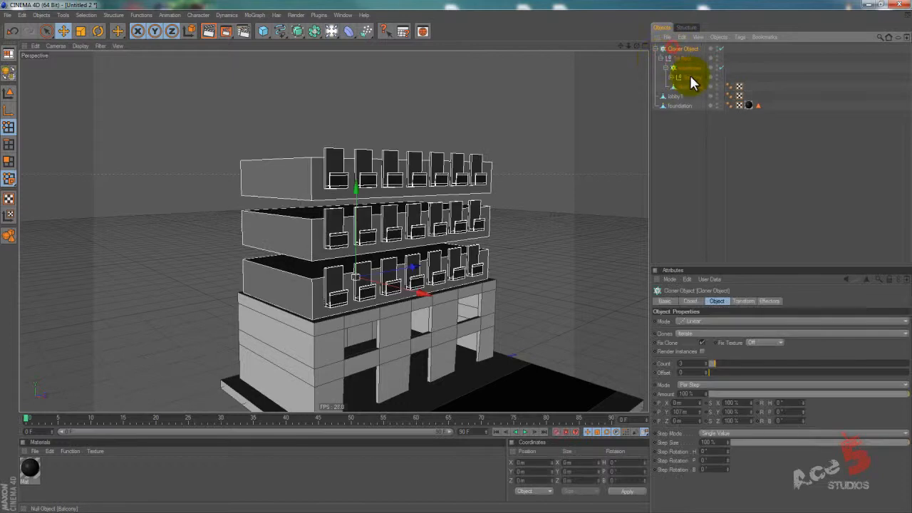
left_click(665, 67)
left_click_drag(701, 417, 701, 417)
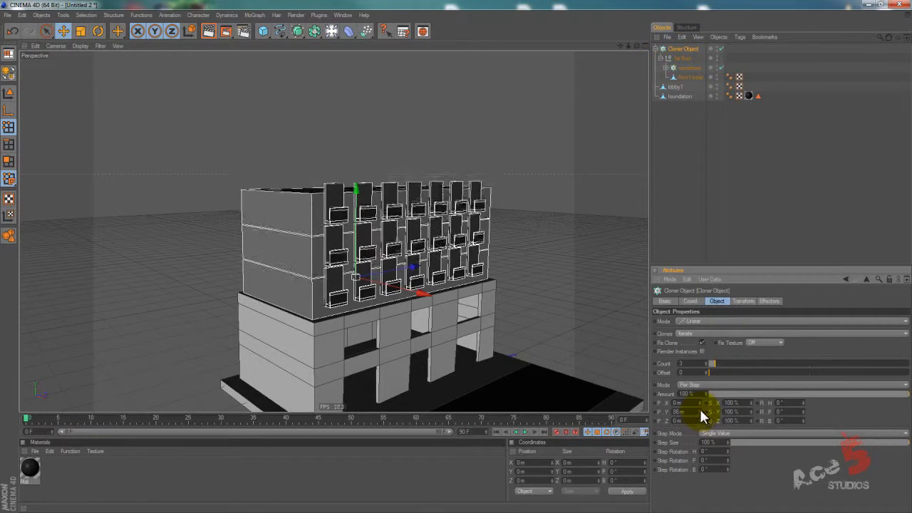
key("ctrl+z")
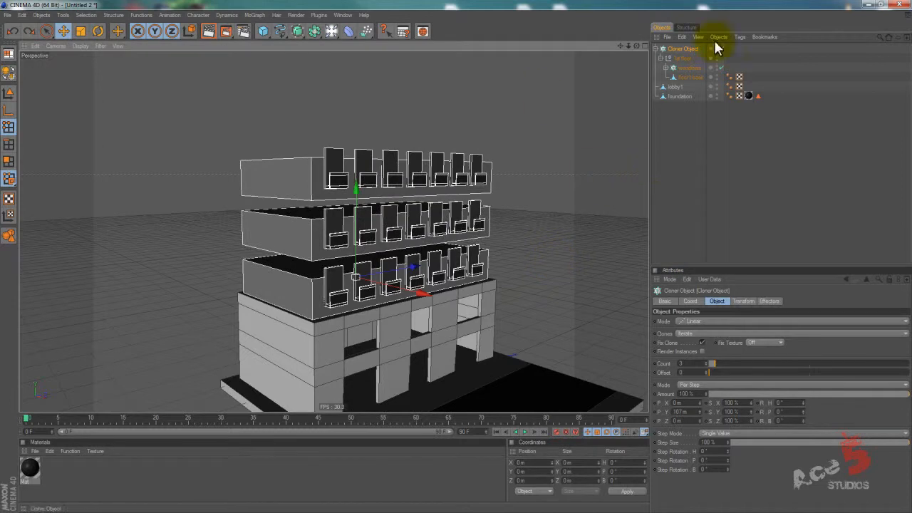
Raise the four top points of the floor1 base to about Y 48 m and open the outer cloner's Y offset.
left_click(688, 77)
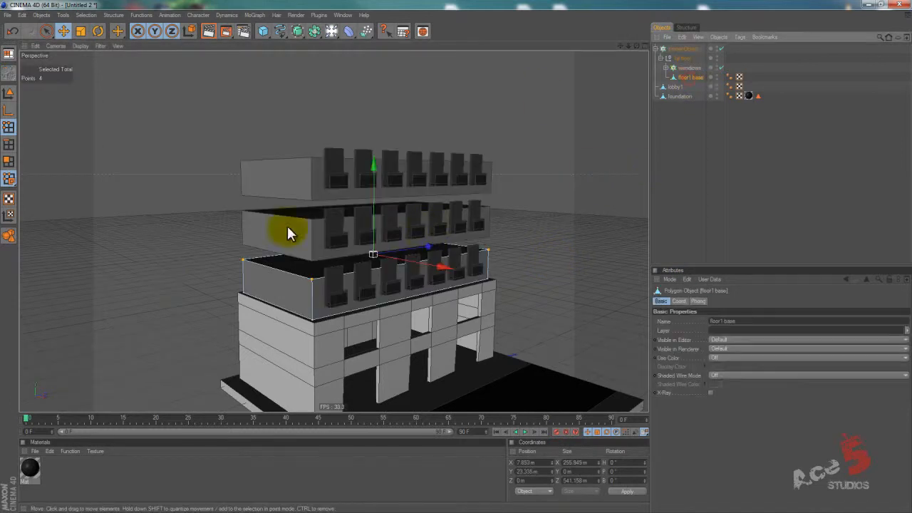
left_click_drag(371, 199, 457, 263)
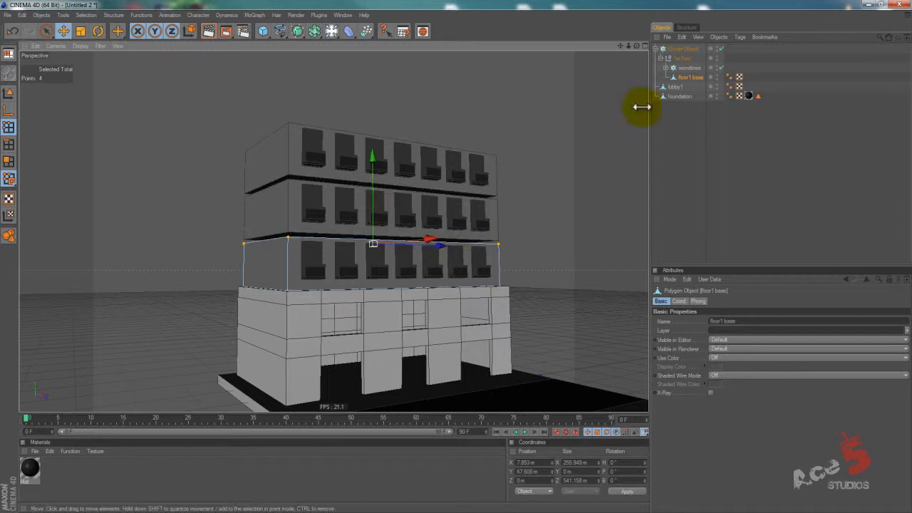
left_click(677, 49)
left_click(688, 414)
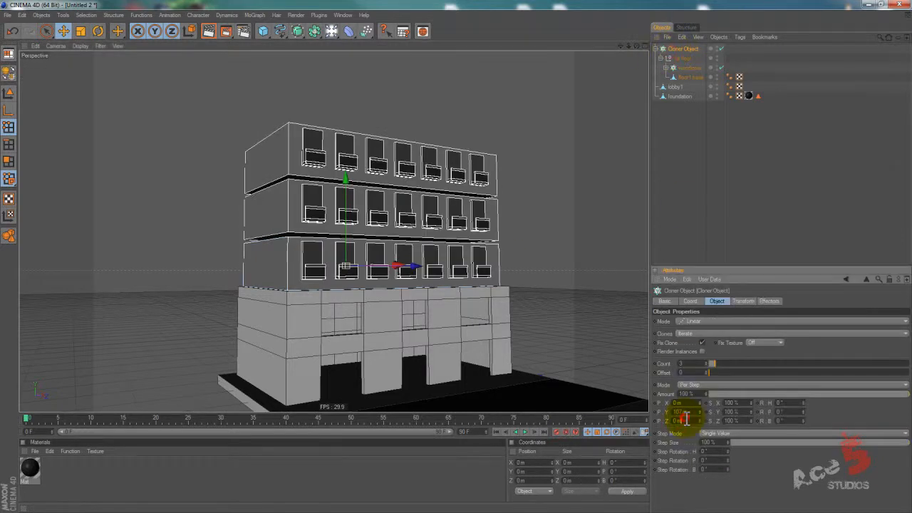
mouse_move(692, 412)
left_mouse_down()
mouse_move(664, 411)
mouse_move(694, 415)
left_mouse_up()
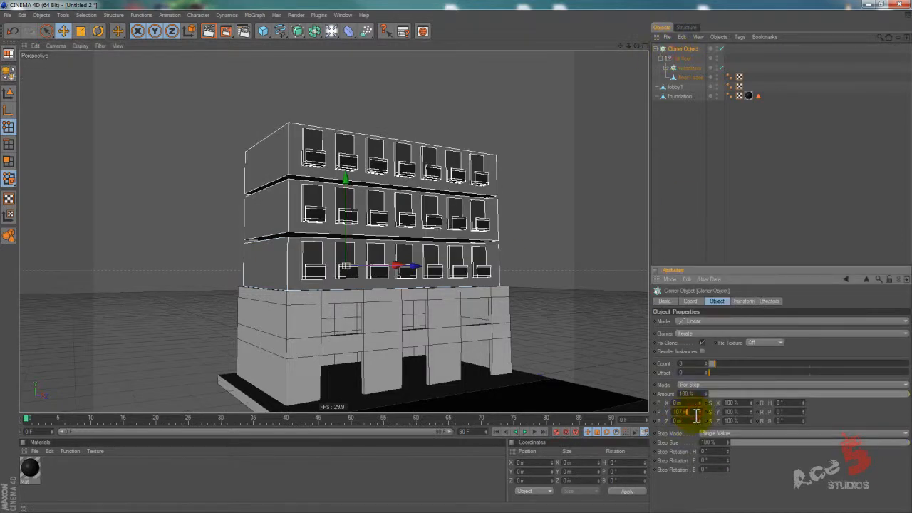
Add an XPresso tag to the outer Cloner Object and place that cloner as a node in the XPresso graph.
left_click(682, 50)
right_click(683, 50)
mouse_move(703, 51)
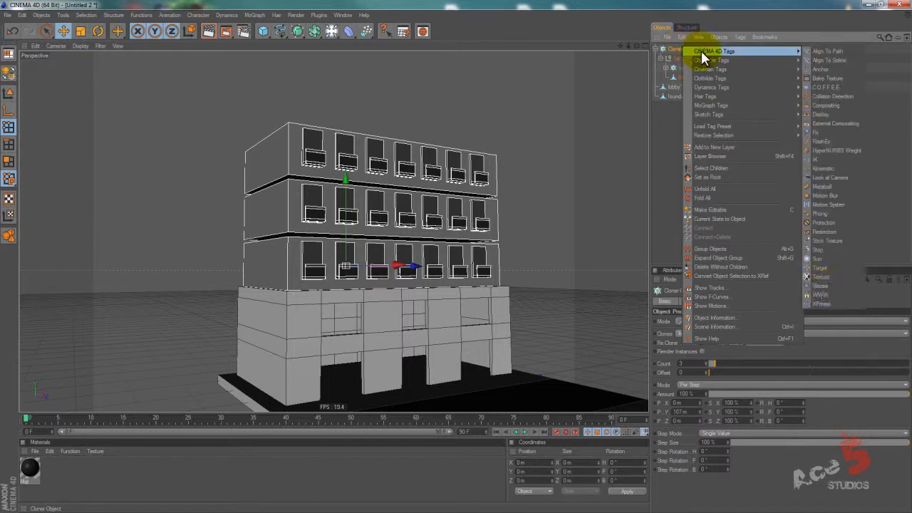
left_click(819, 288)
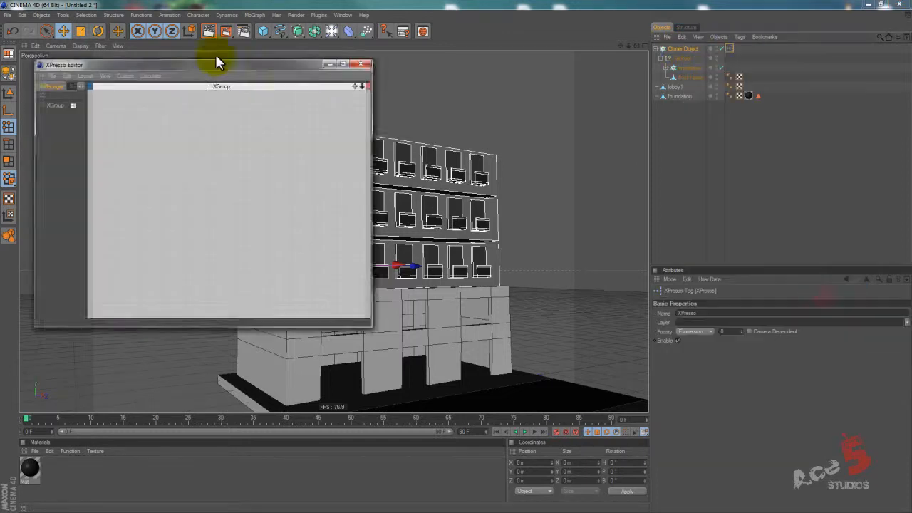
left_click_drag(244, 63, 387, 112)
left_click_drag(683, 50, 380, 212)
Rename the outer Cloner Object as 1st floor cloner.
left_click(681, 48)
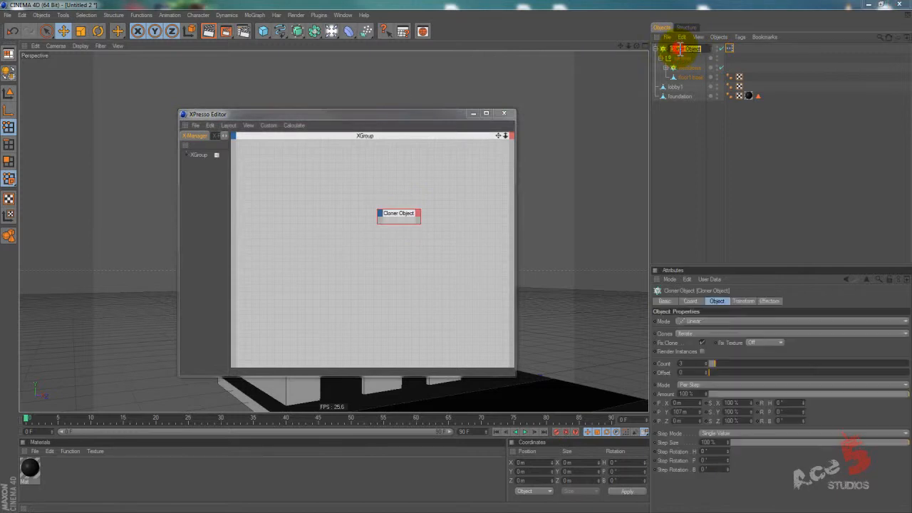
type("fl")
type("t floorcloner")
key("Return")
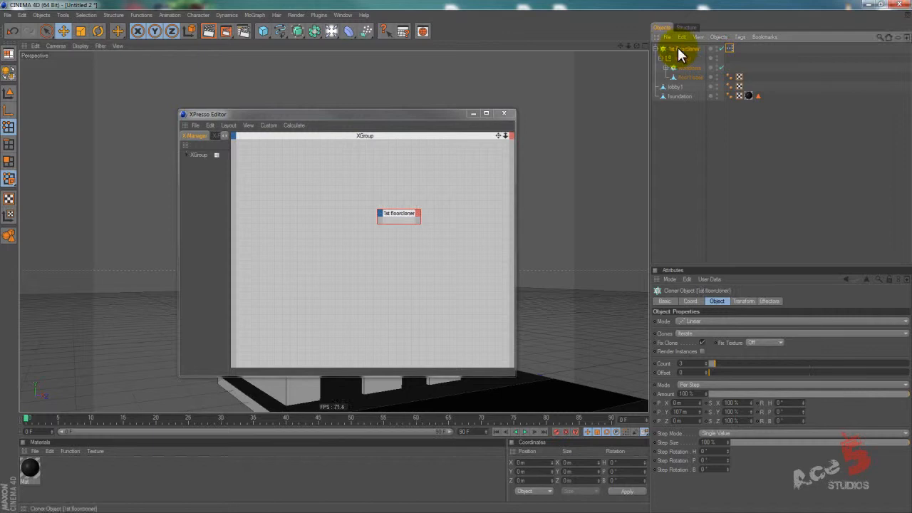
double_click(678, 48)
type("1st floorcloner")
key("BackSpace")
key("BackSpace")
key("BackSpace")
key("BackSpace")
key("BackSpace")
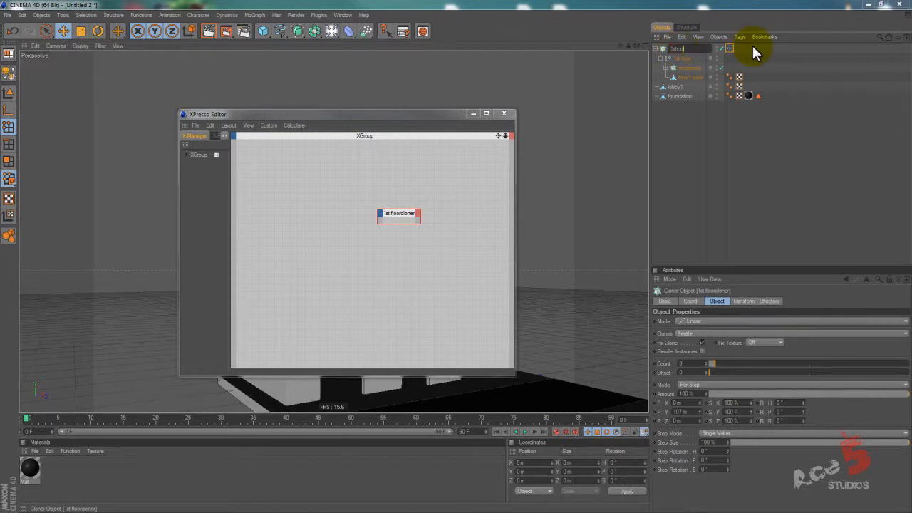
key("BackSpace")
type("floor cloner")
key("Return")
Add the floor1 base as a node to the left of the 1st floor cloner node in the XPresso graph.
left_click_drag(397, 219, 419, 224)
left_click_drag(688, 77, 276, 225)
left_click_drag(378, 116, 701, 173)
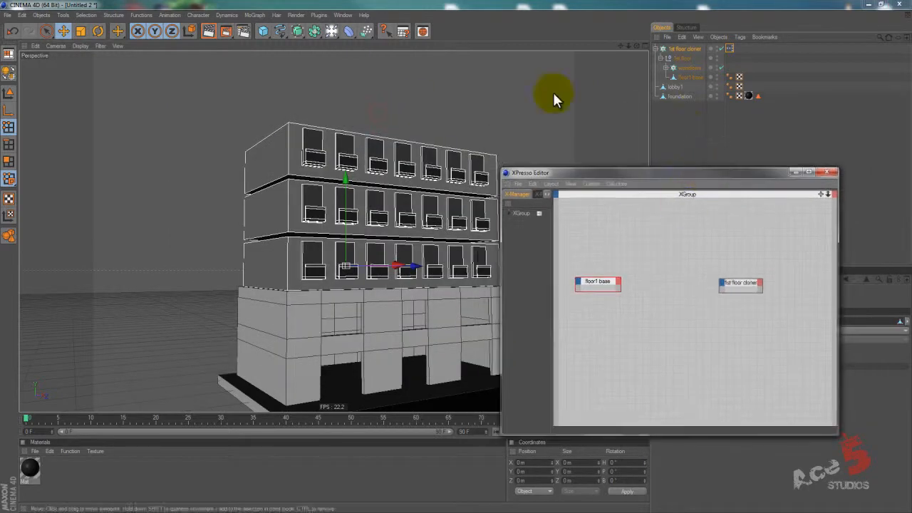
left_click(688, 77)
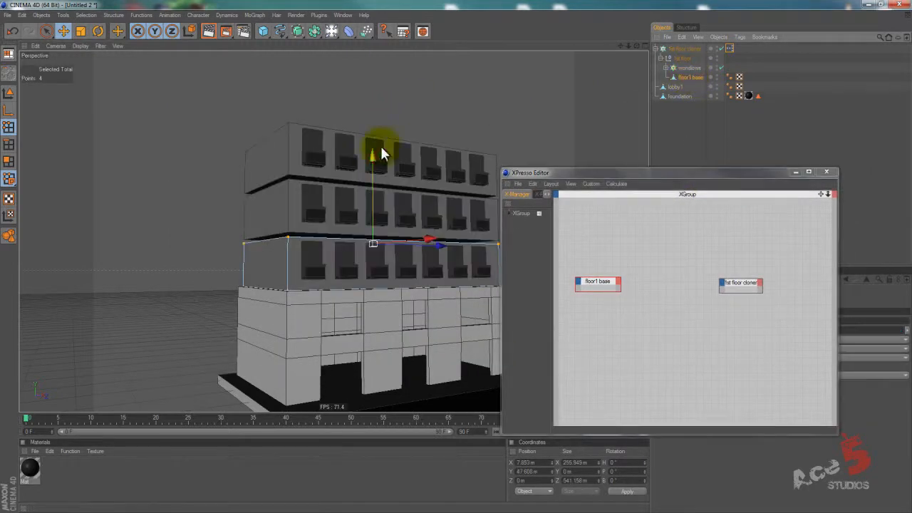
left_click_drag(560, 173, 437, 171)
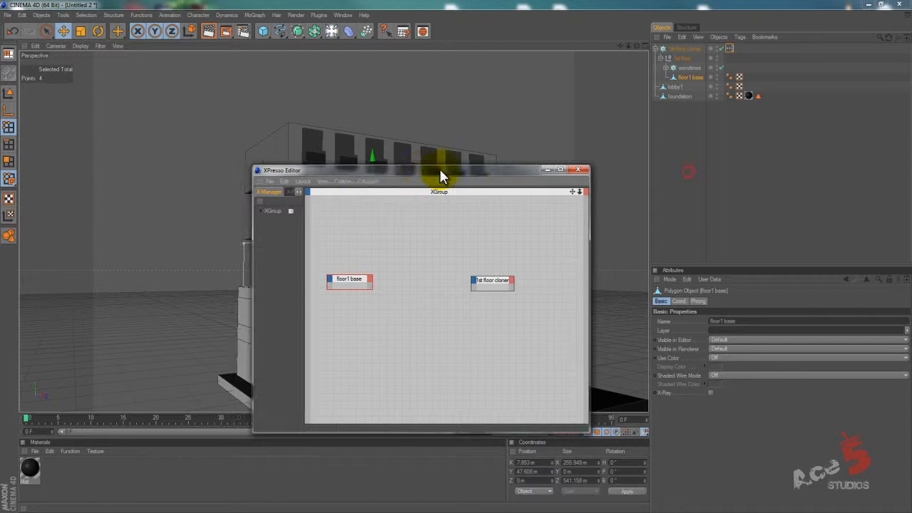
Look through the floor1 base node's available output ports, including its basic properties and coordinate scale entries.
left_click(370, 279)
mouse_move(387, 293)
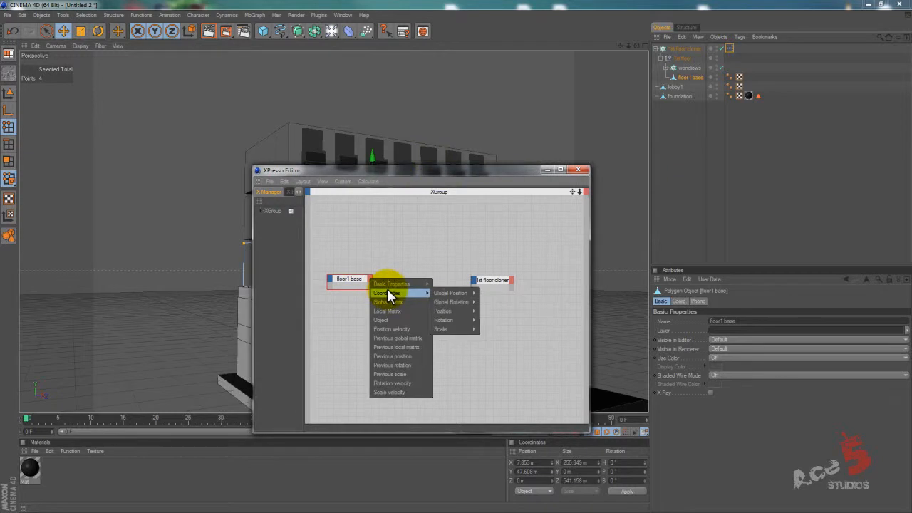
mouse_move(417, 284)
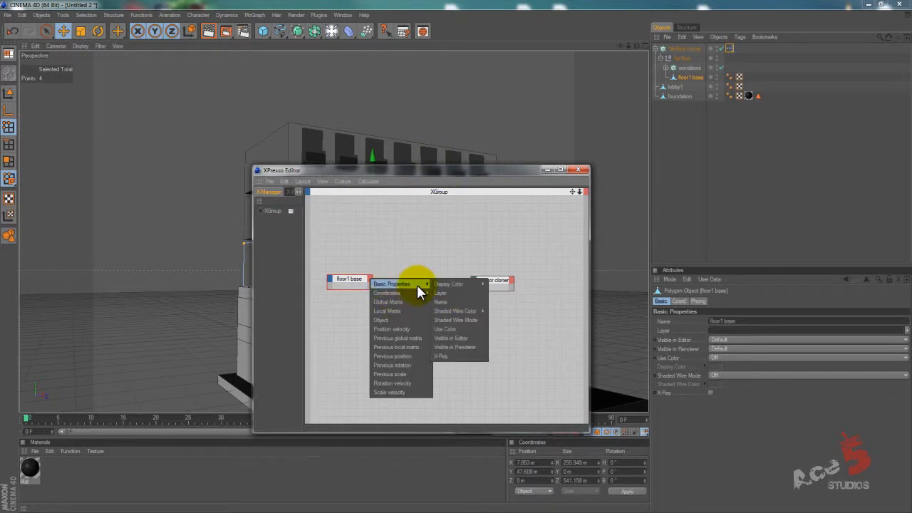
mouse_move(464, 285)
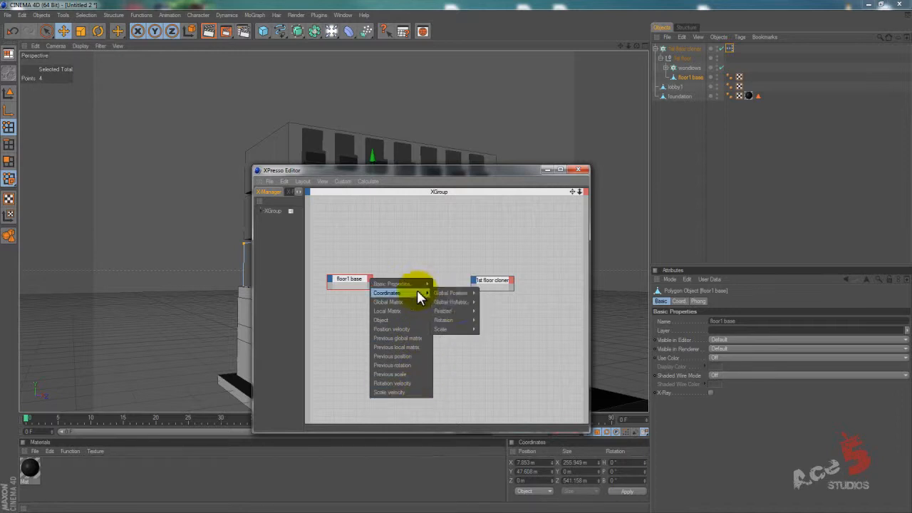
mouse_move(460, 330)
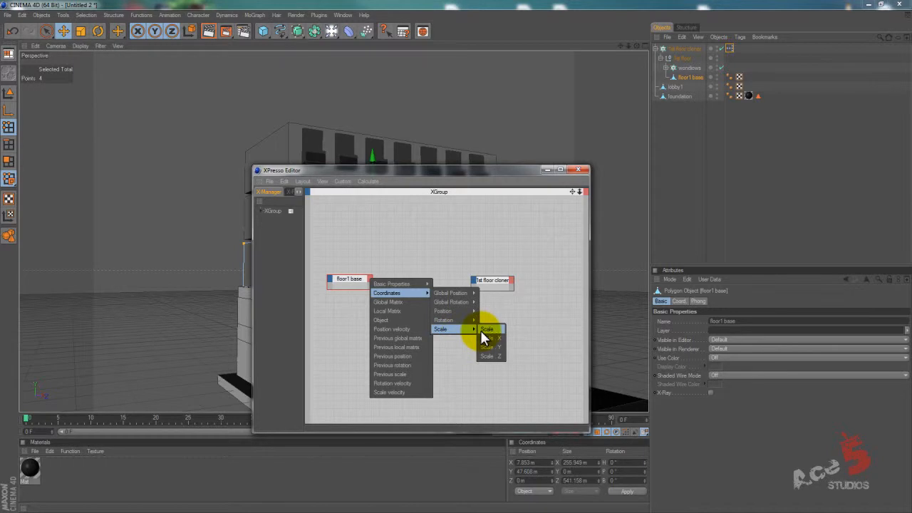
left_click(516, 305)
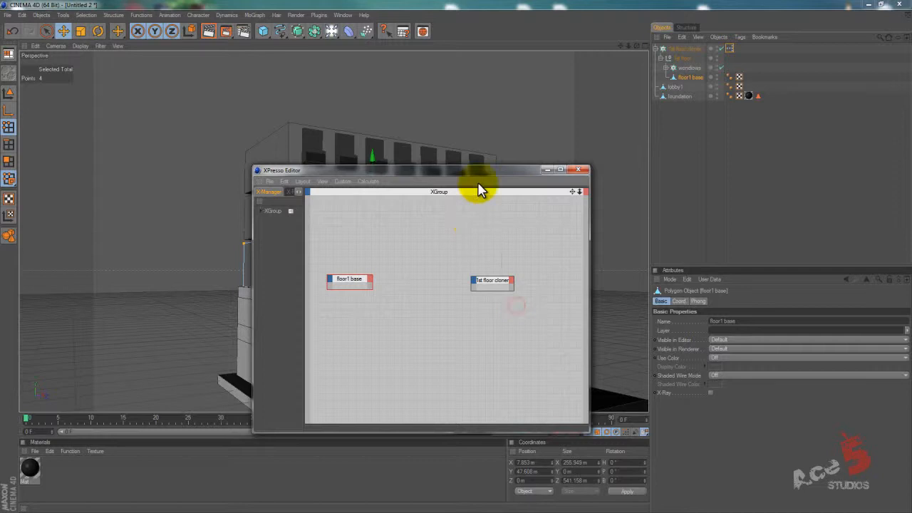
Inspect the coordinates of an upper and a lower corner point of the floor1 base.
left_click_drag(481, 170, 230, 306)
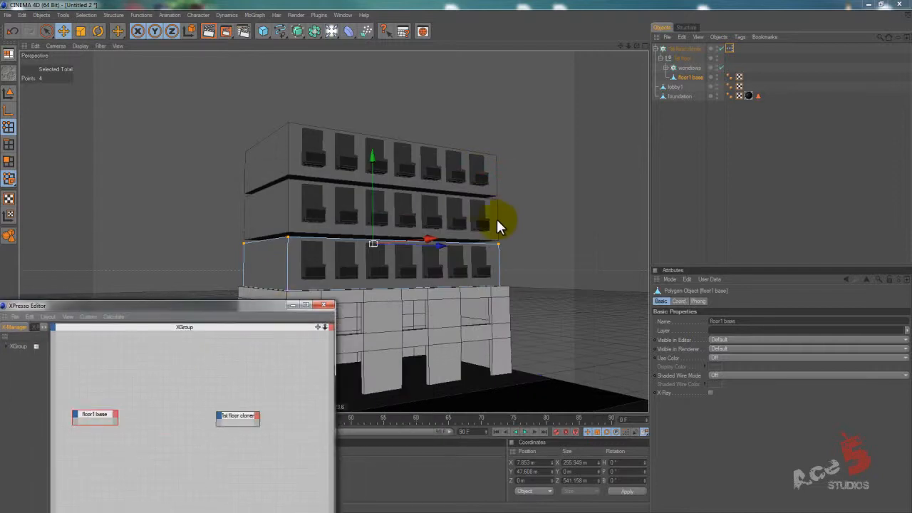
left_click(510, 247)
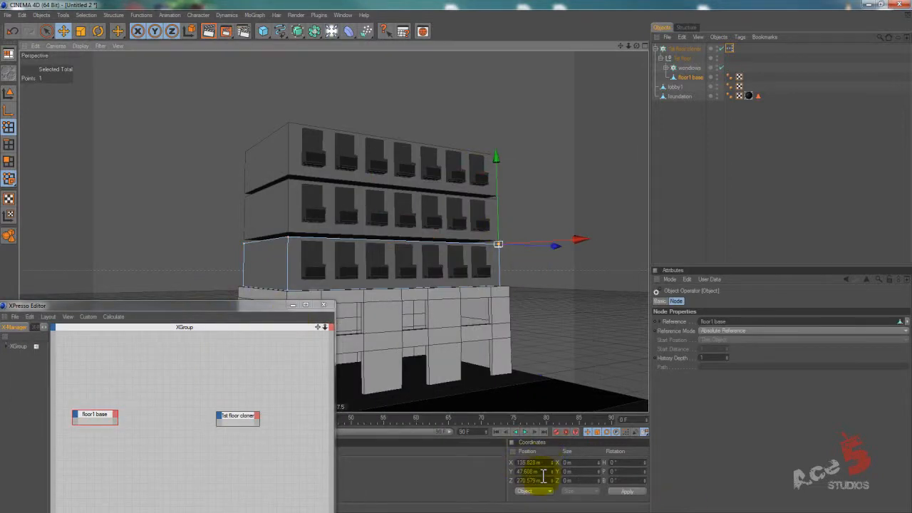
left_click_drag(498, 269, 519, 304)
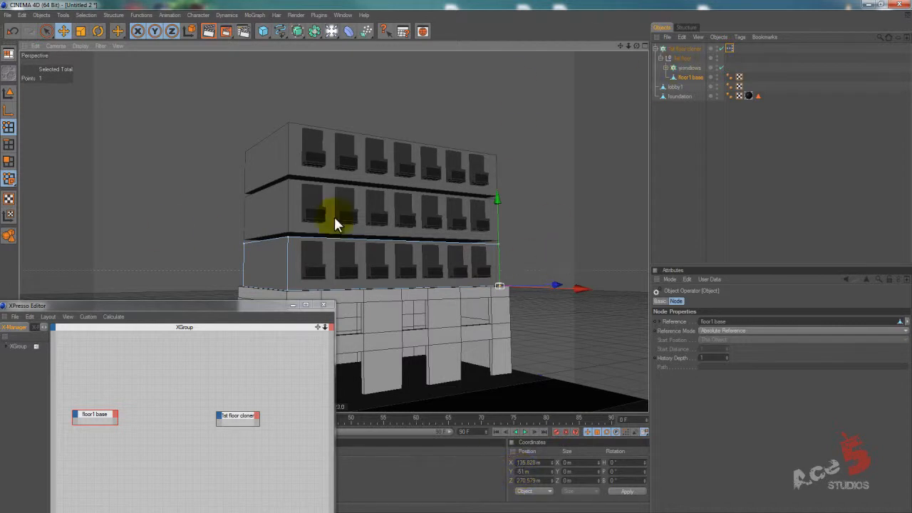
Select all eight points of the floor1 base and raise them until the bottom points sit at about Y 17 m.
left_click_drag(200, 199, 599, 314)
key("e")
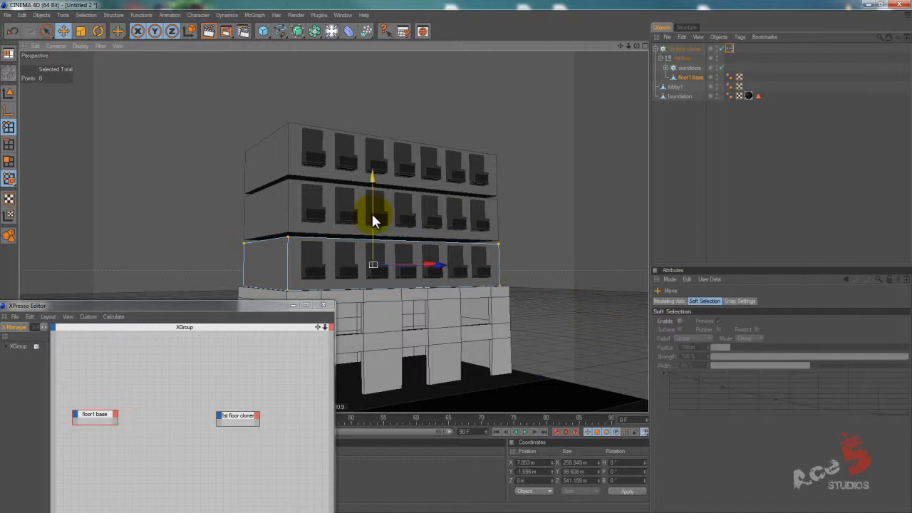
left_click_drag(372, 213, 372, 183)
right_click_drag(492, 248, 530, 279)
Select the four bottom points of the floor1 base and set their Y position to 0 m.
right_click_drag(191, 226, 535, 320)
left_click_drag(555, 312, 454, 256, "alt")
right_click_drag(226, 236, 562, 312)
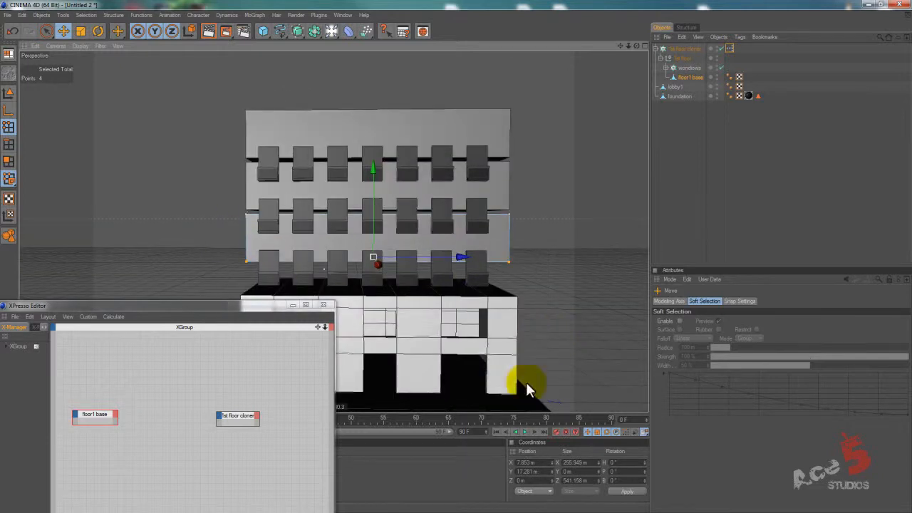
double_click(544, 470)
type("0")
key("Return")
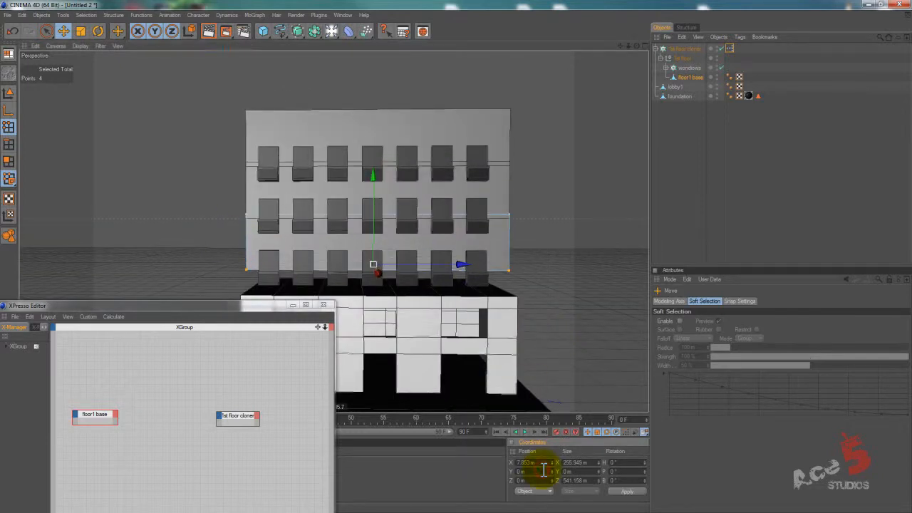
Move the whole floor1 base object down so it rests on top of the lobby.
mouse_move(522, 249)
left_mouse_down("alt")
mouse_move(453, 258)
mouse_move(494, 261)
mouse_move(509, 249)
left_mouse_up("alt")
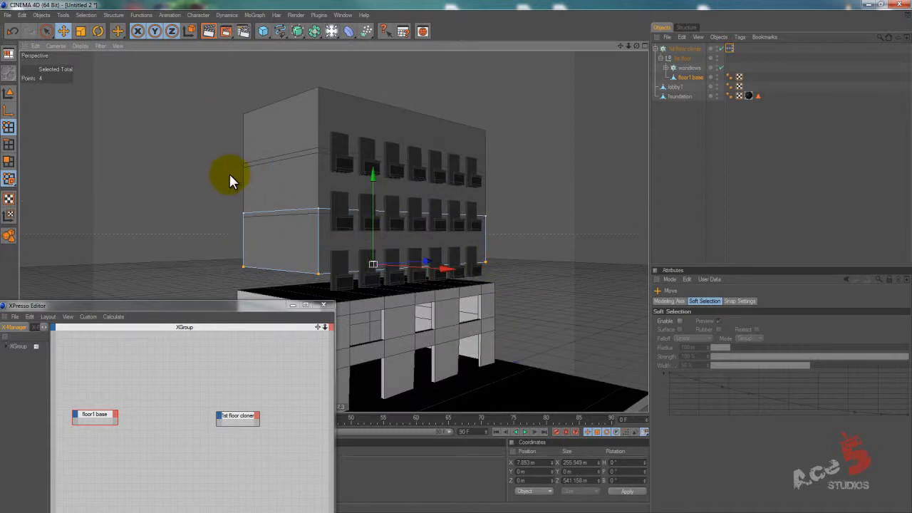
left_click(8, 93)
left_click_drag(376, 205, 457, 258)
Select the four top points of the floor1 base and lower them to about Y 93 m.
left_click(9, 127)
left_click_drag(185, 211, 539, 266)
left_click_drag(370, 189, 497, 250)
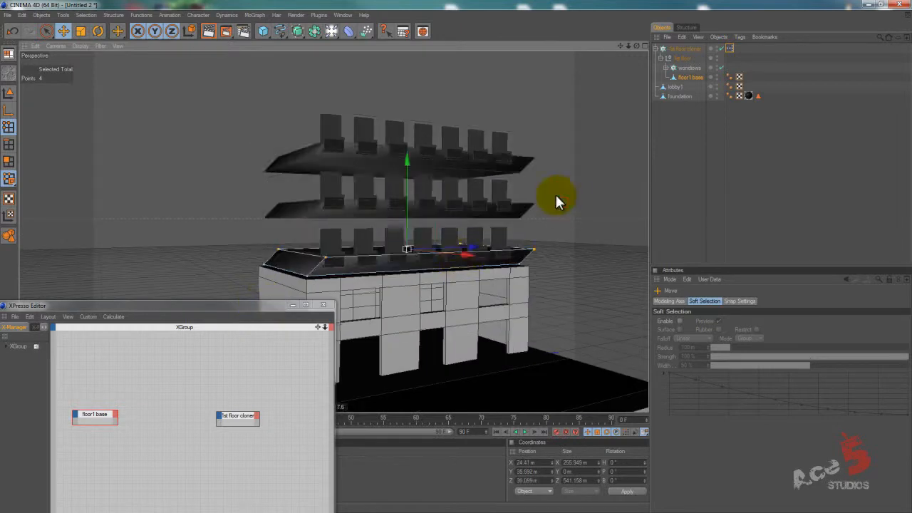
Examine the point coordinate table of the floor1 base for one of its top corner points.
left_click(526, 229)
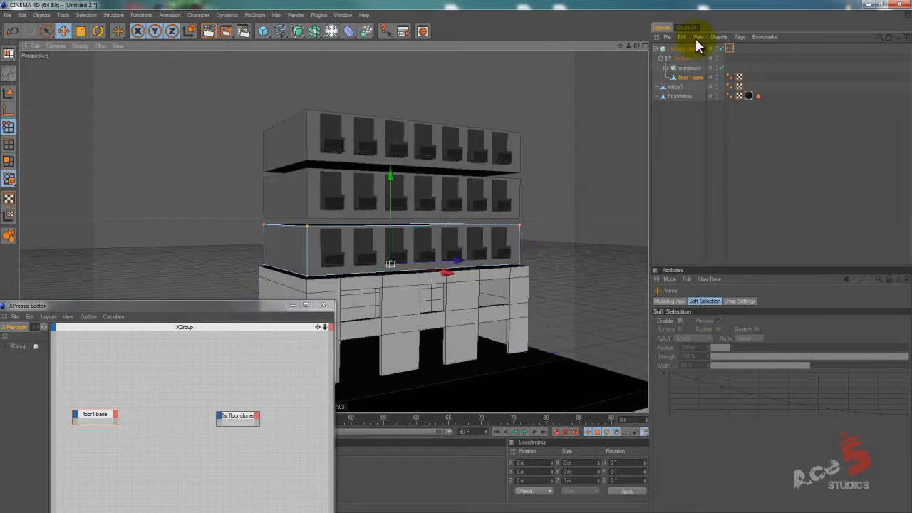
left_click(691, 27)
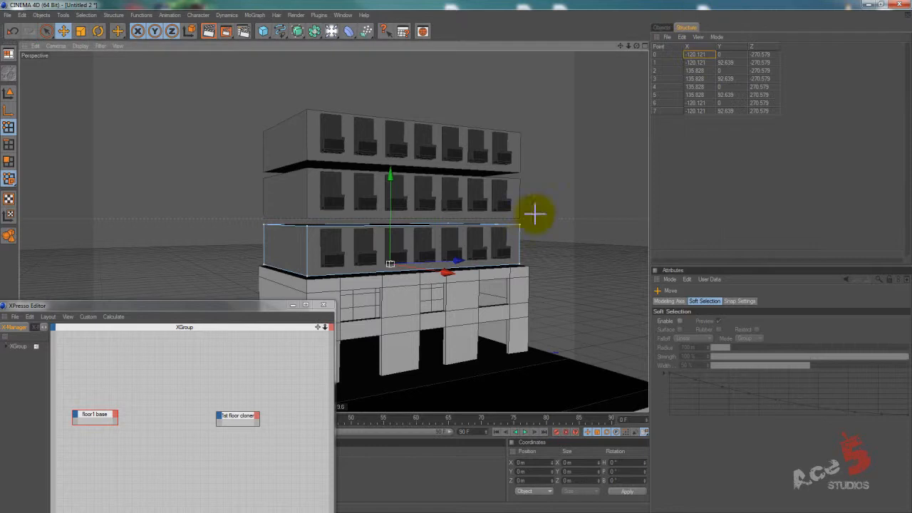
left_click(520, 225)
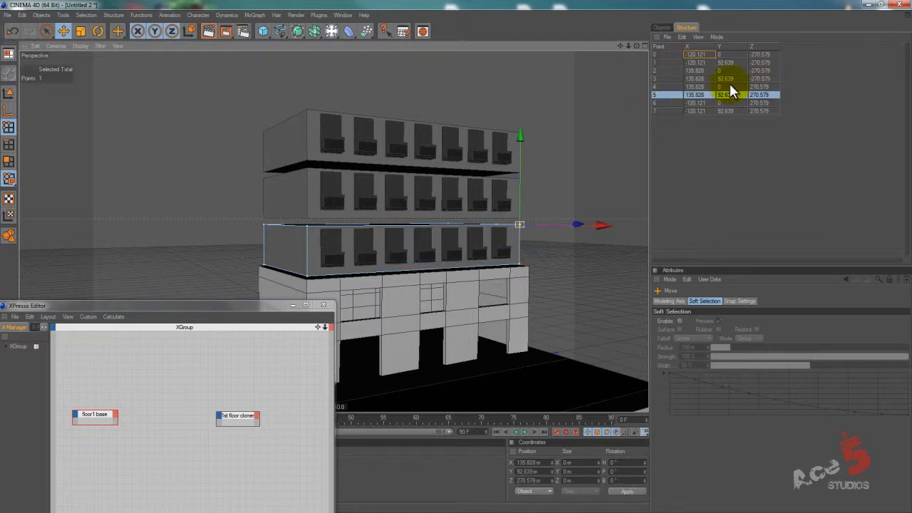
Try adding a general Object node between the floor1 base and 1st floor cloner nodes in the XPresso graph.
left_click_drag(175, 308, 275, 220)
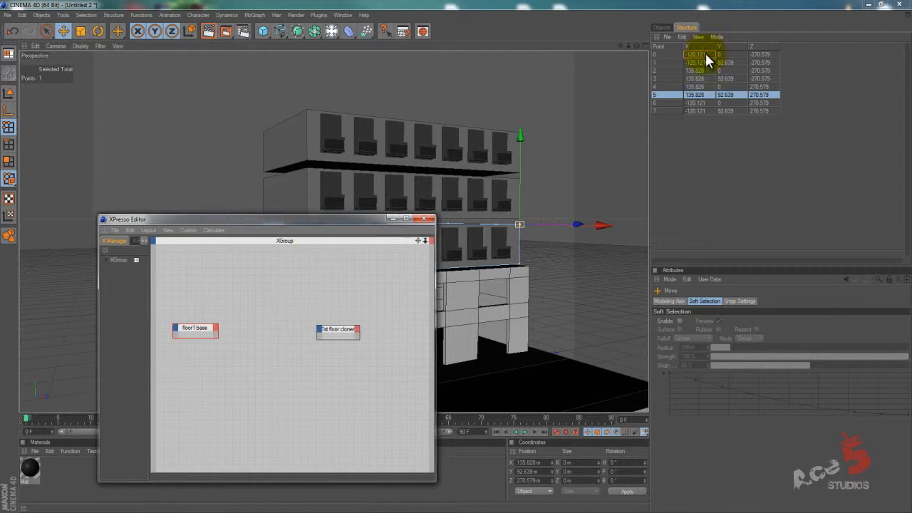
right_click(204, 331)
right_click(246, 275)
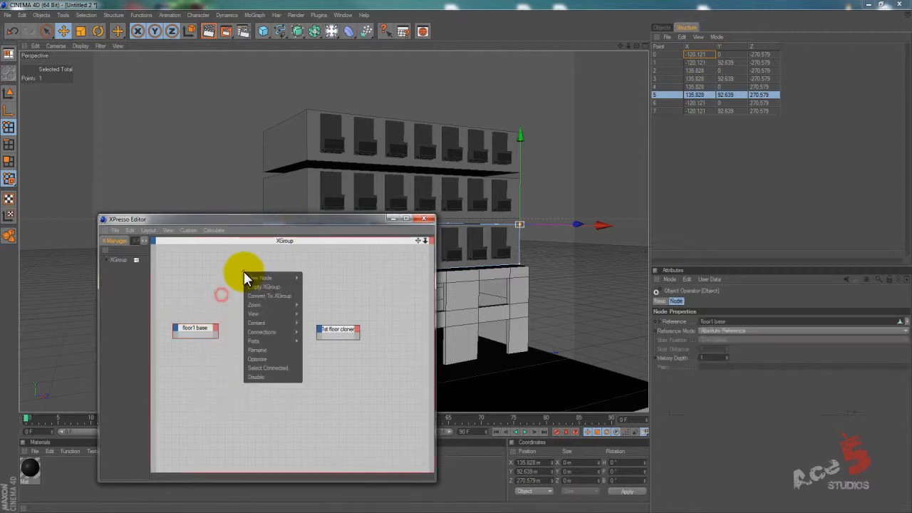
mouse_move(274, 279)
mouse_move(340, 279)
mouse_move(385, 279)
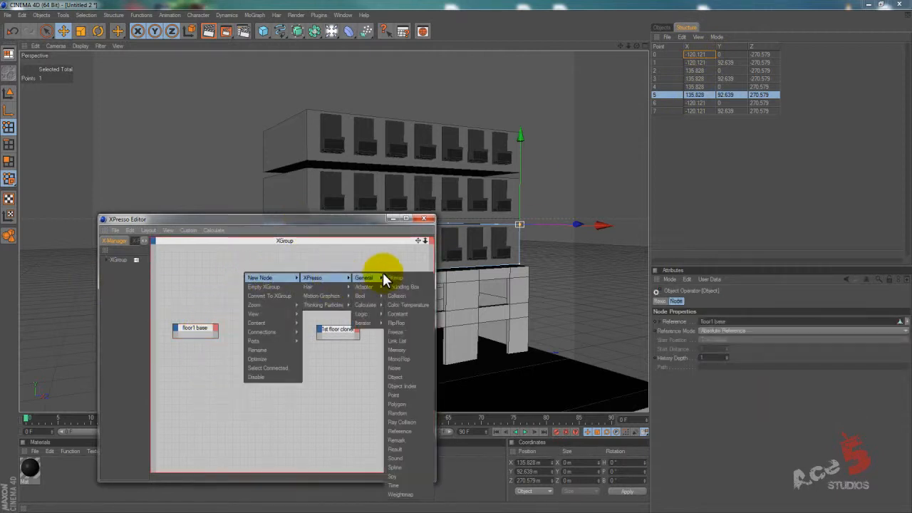
left_click(411, 378)
left_click(242, 267)
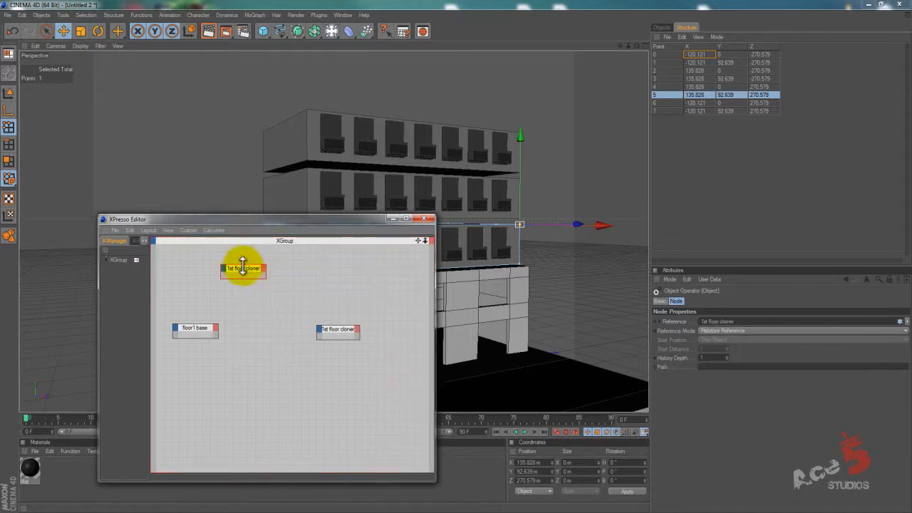
left_click_drag(247, 272, 257, 322)
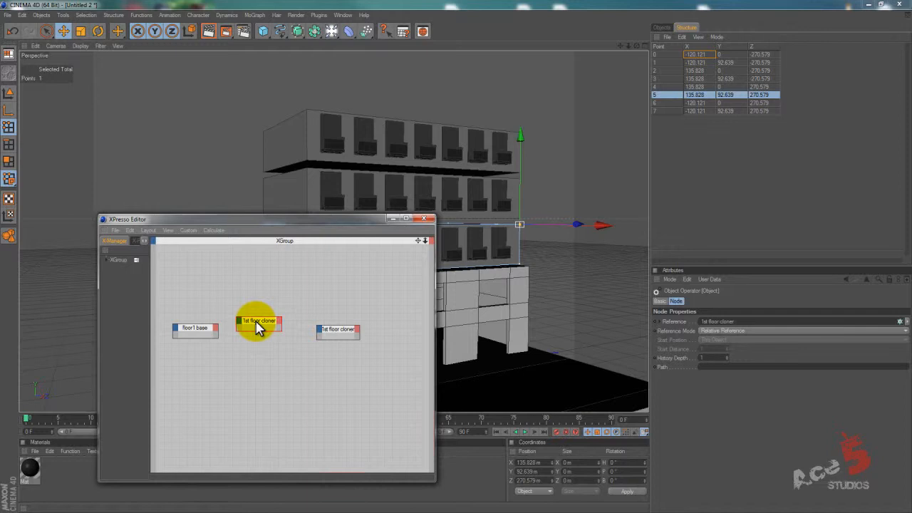
Add an Object Index node and place it between the floor1 base and 1st floor cloner nodes.
right_click(240, 300)
mouse_move(269, 306)
mouse_move(345, 304)
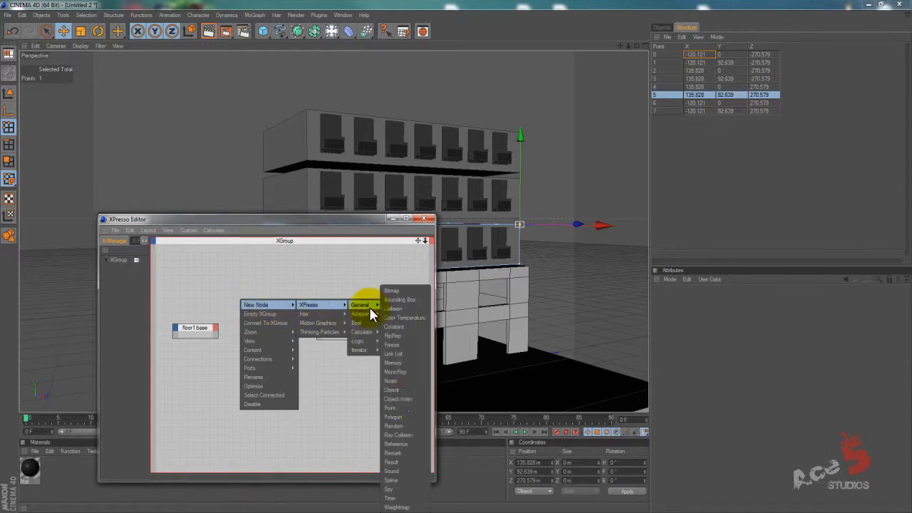
left_click(408, 401)
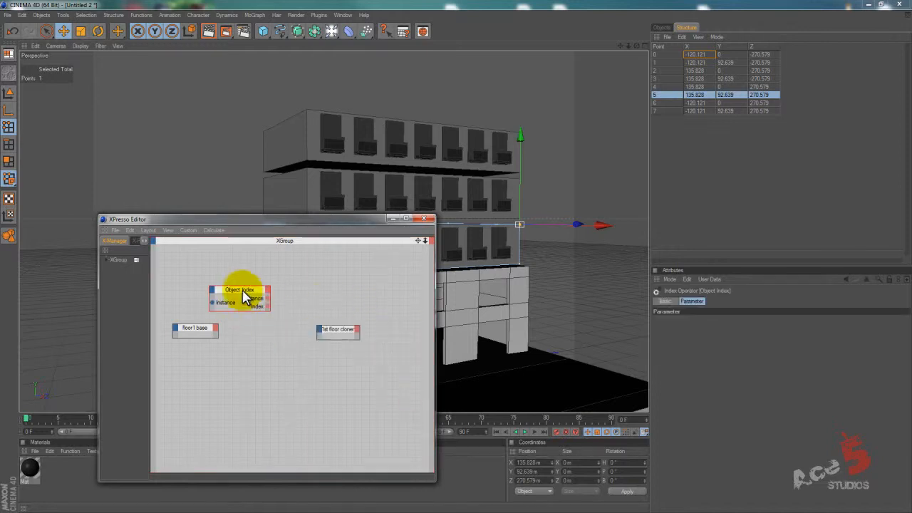
left_click_drag(245, 295, 269, 322)
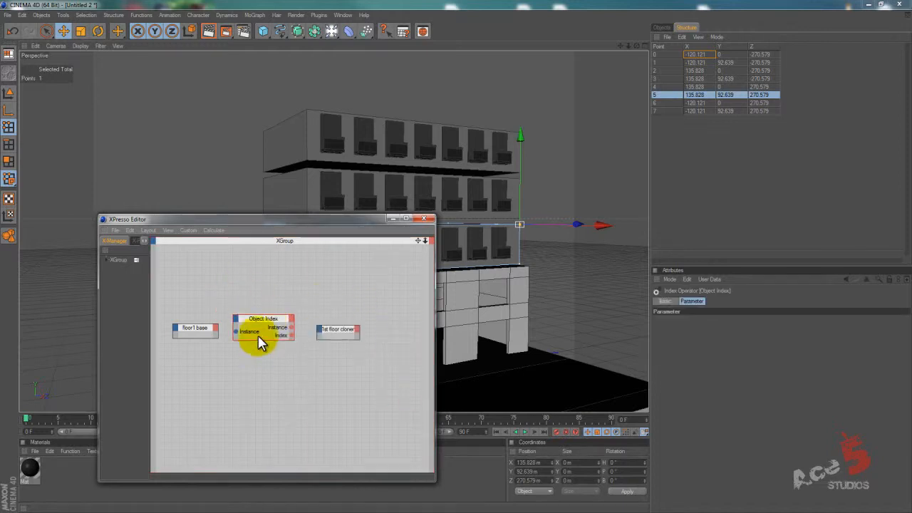
right_click(278, 286)
mouse_move(326, 290)
mouse_move(366, 292)
mouse_move(408, 290)
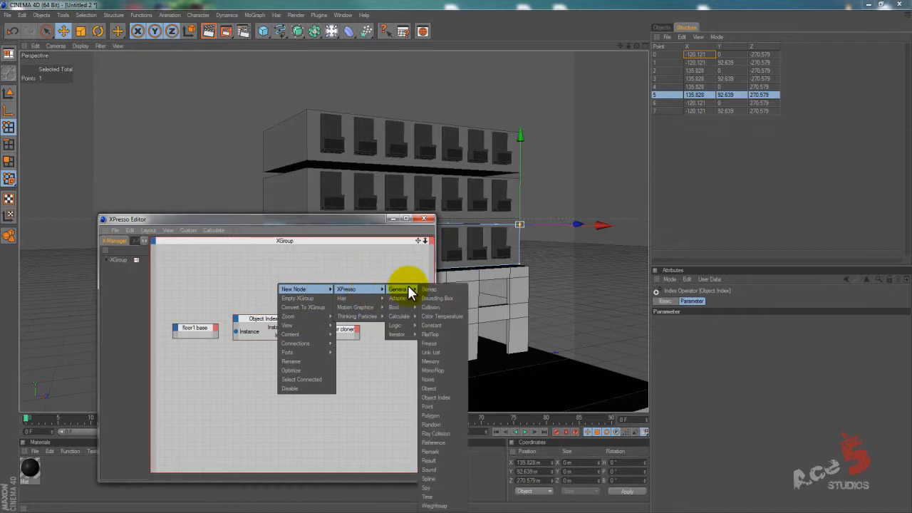
left_click(317, 250)
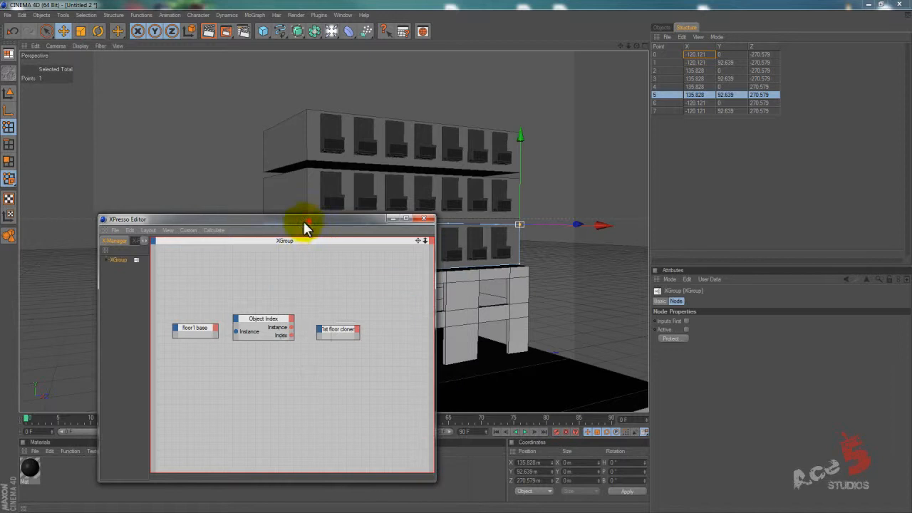
Add an Object output port to the floor1 base node and connect it to the Object Index node's Instance input.
left_click(216, 327)
mouse_move(231, 333)
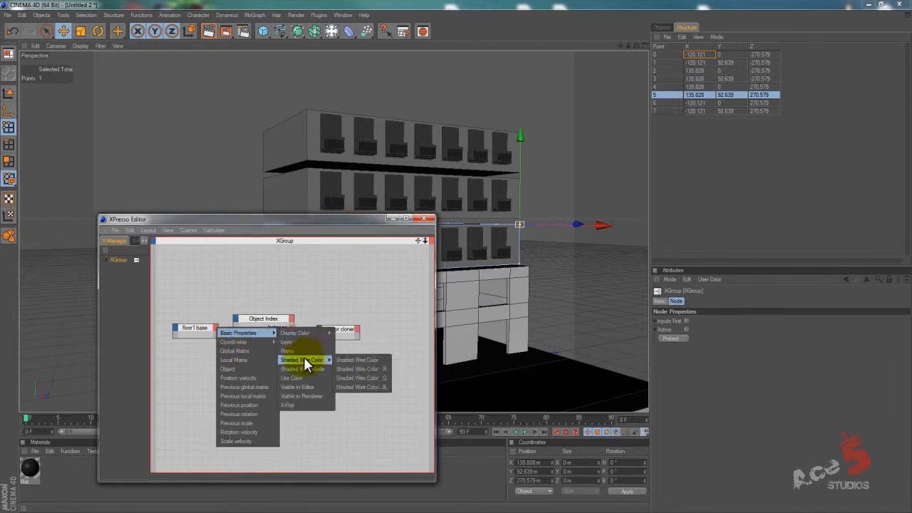
left_click(243, 370)
left_click(216, 343)
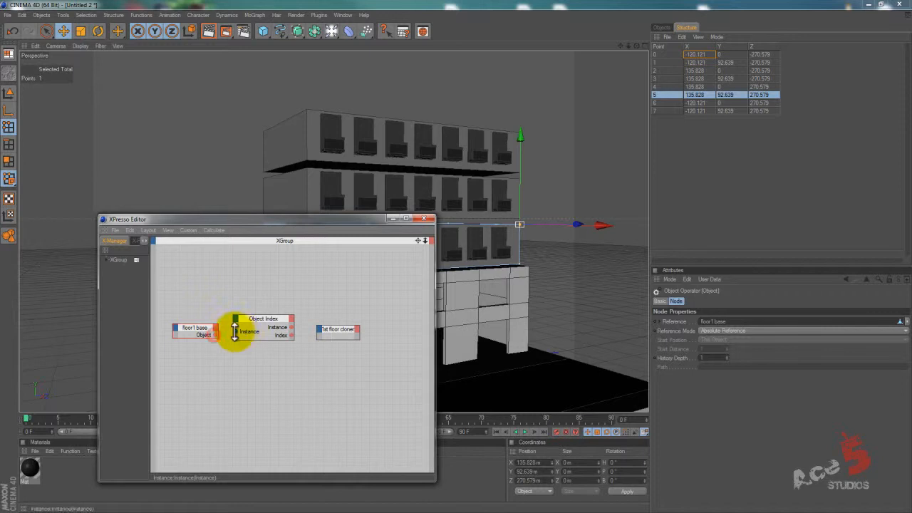
left_click_drag(217, 338, 283, 332)
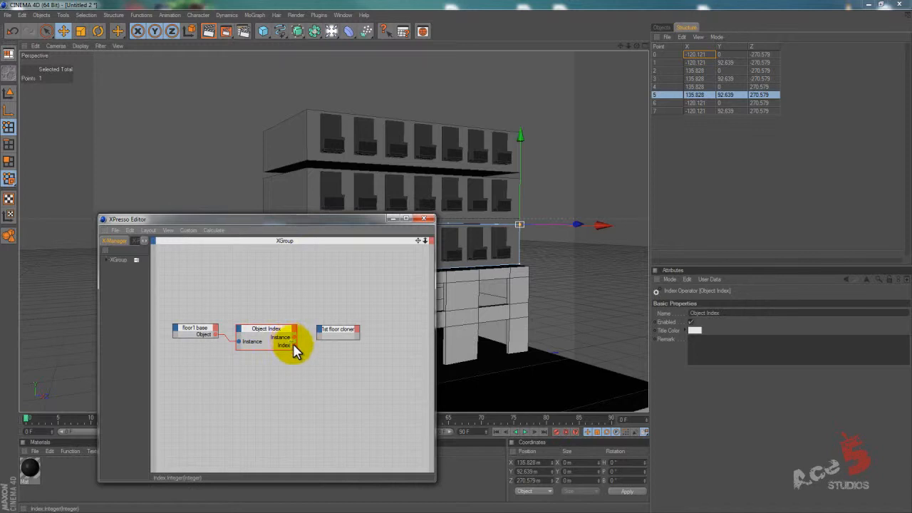
Move the 1st floor cloner node farther from the other nodes and delete the Object Index node.
left_click_drag(336, 328, 381, 282)
left_click(249, 340)
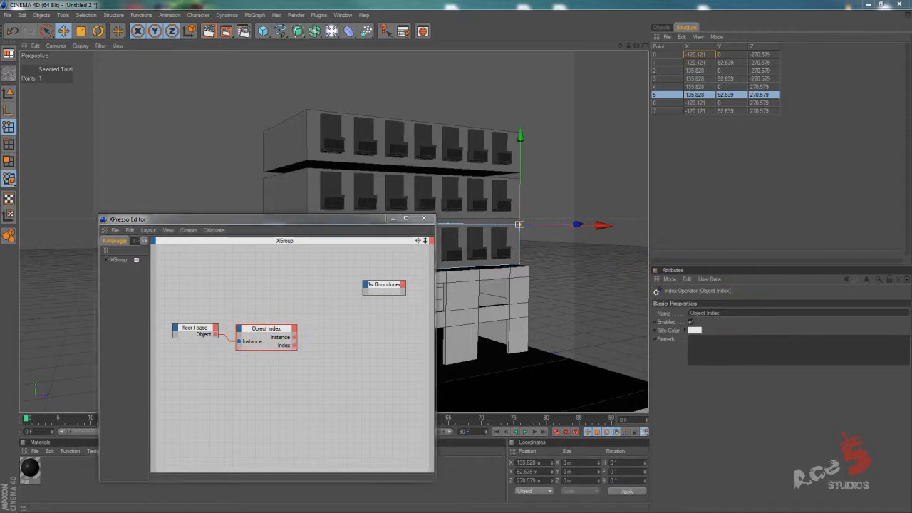
left_click(286, 281)
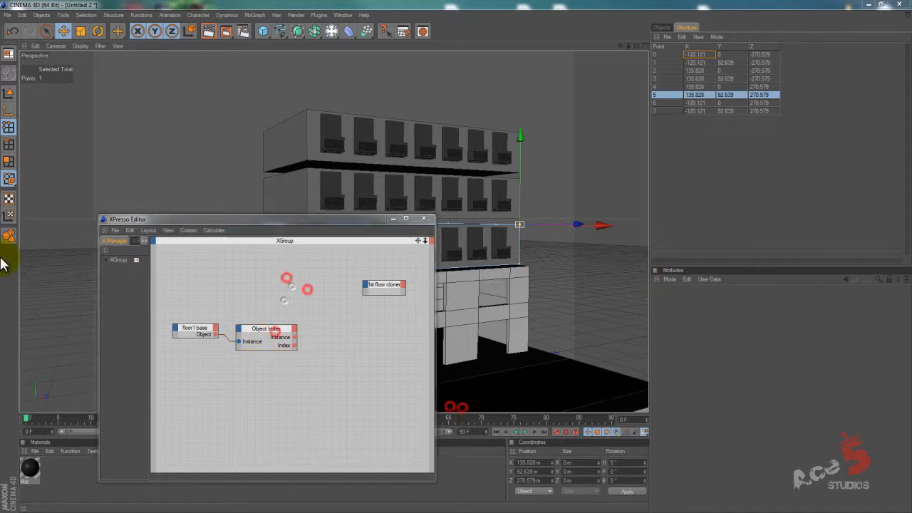
left_click(267, 331)
key("Delete")
Add a general Point node beside floor1 base and connect floor1 base's Object output to its Object input.
right_click(266, 289)
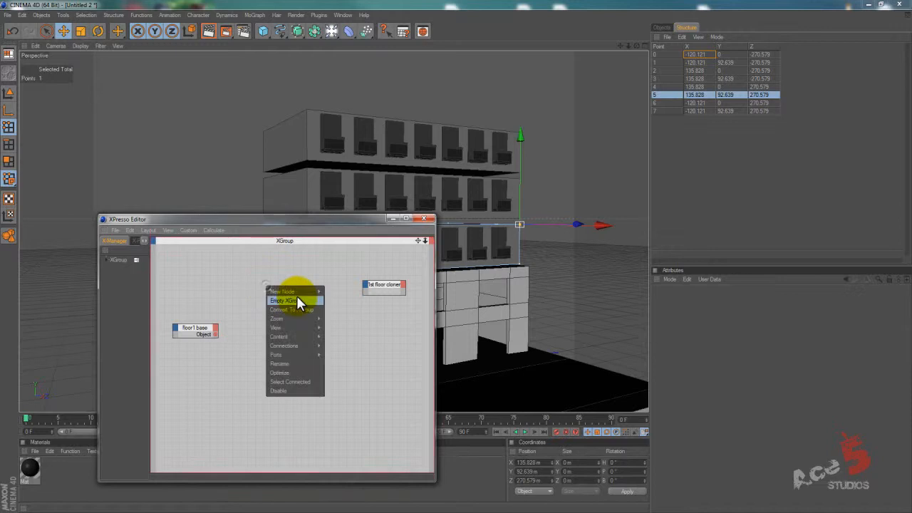
mouse_move(299, 293)
mouse_move(347, 294)
mouse_move(385, 292)
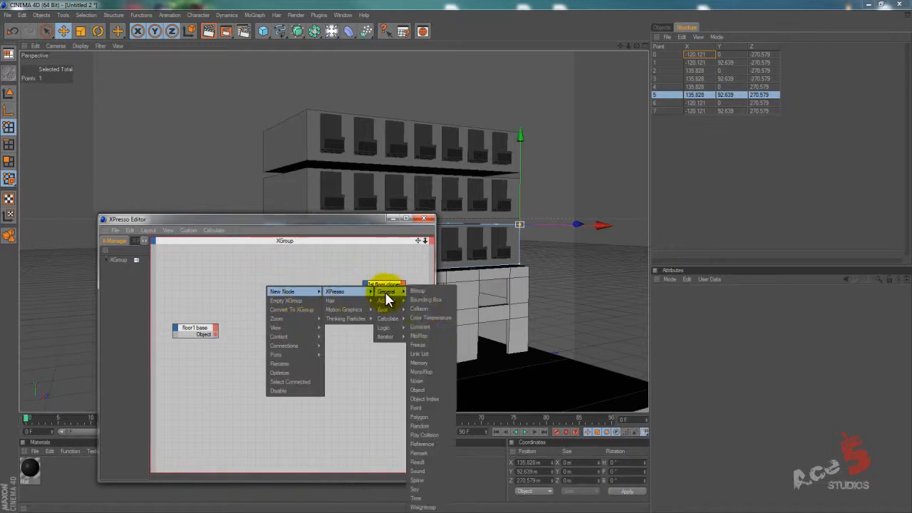
left_click(428, 408)
left_click_drag(258, 283, 278, 335)
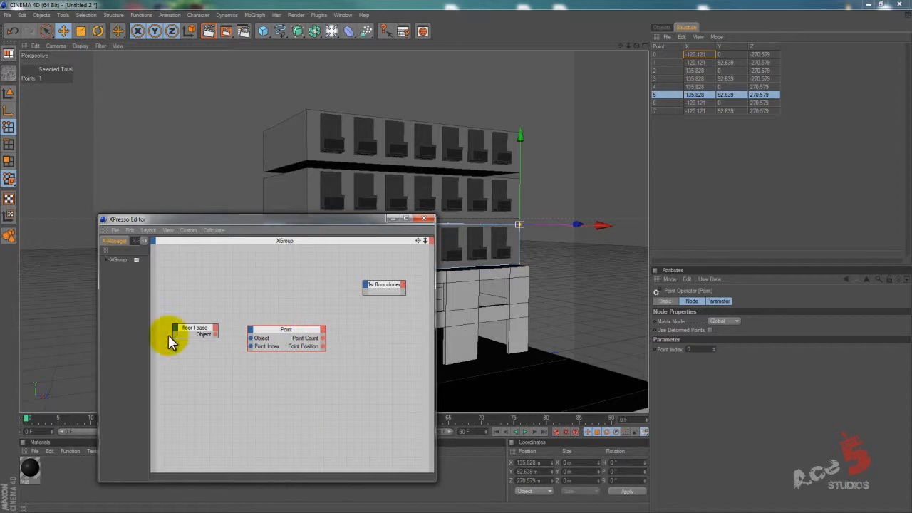
left_click_drag(217, 334, 282, 328)
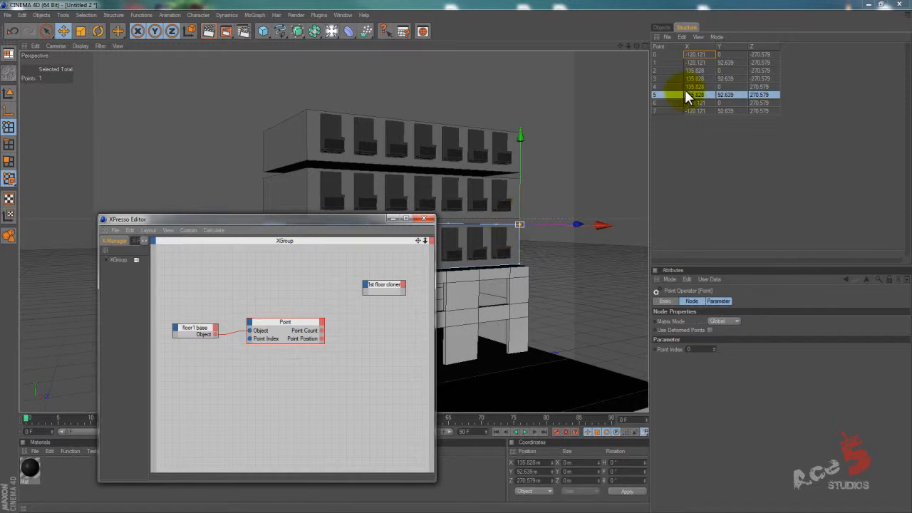
Set the Point node's Point Index to 5.
left_click(296, 321)
left_click(686, 348)
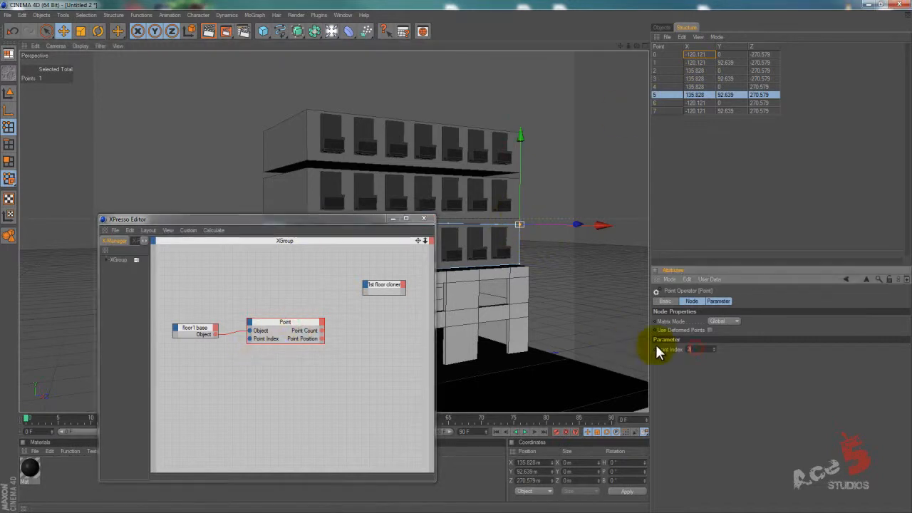
left_click_drag(701, 349, 657, 346)
type("5")
key("Return")
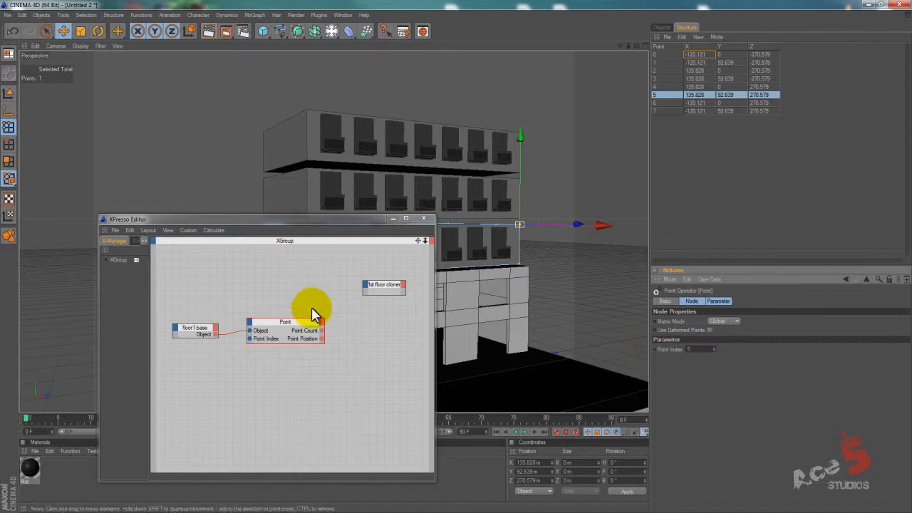
Duplicate the Point node below the original and connect floor1 base's Object output to the copy's Object input.
left_click_drag(285, 321, 292, 363, "ctrl")
left_click_drag(216, 332, 249, 366)
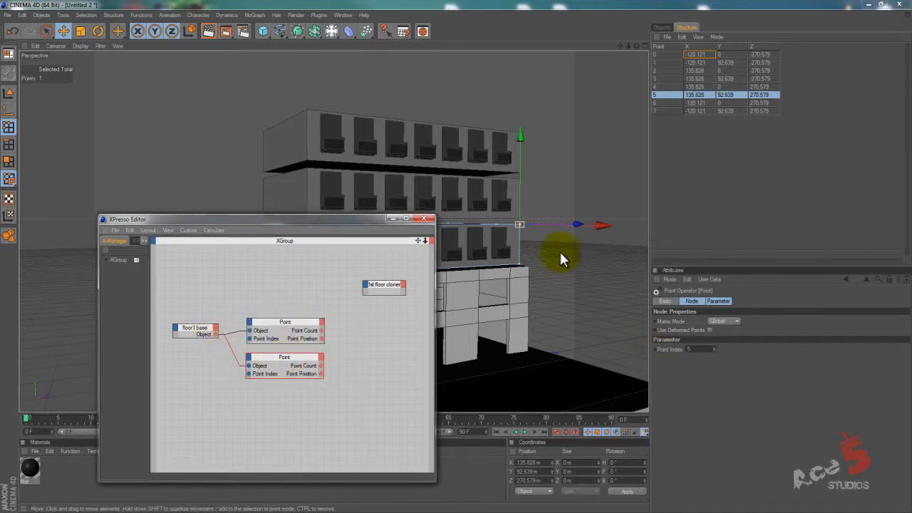
Select the floor1 base's bottom corner point directly below point 5 and set the duplicate Point node's Point Index to 4.
left_click(516, 268)
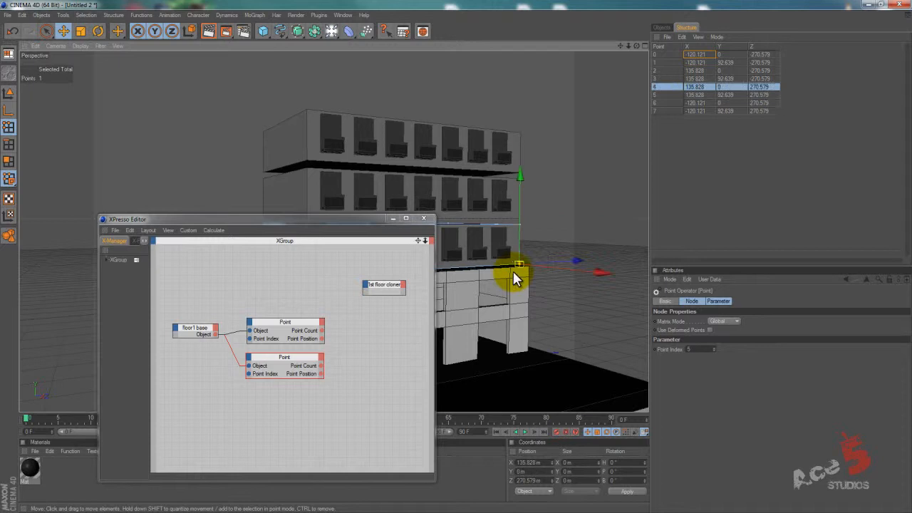
left_click(281, 358)
left_click_drag(702, 353, 646, 350)
type("4")
key("Return")
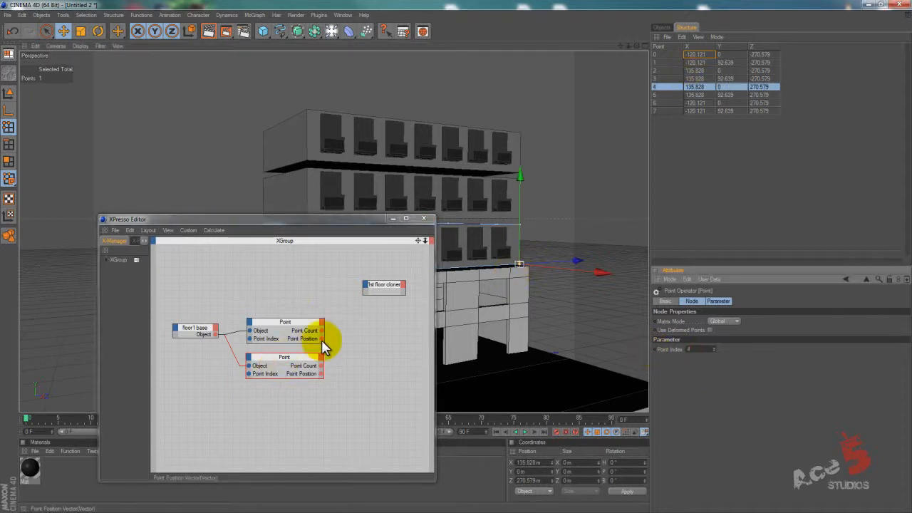
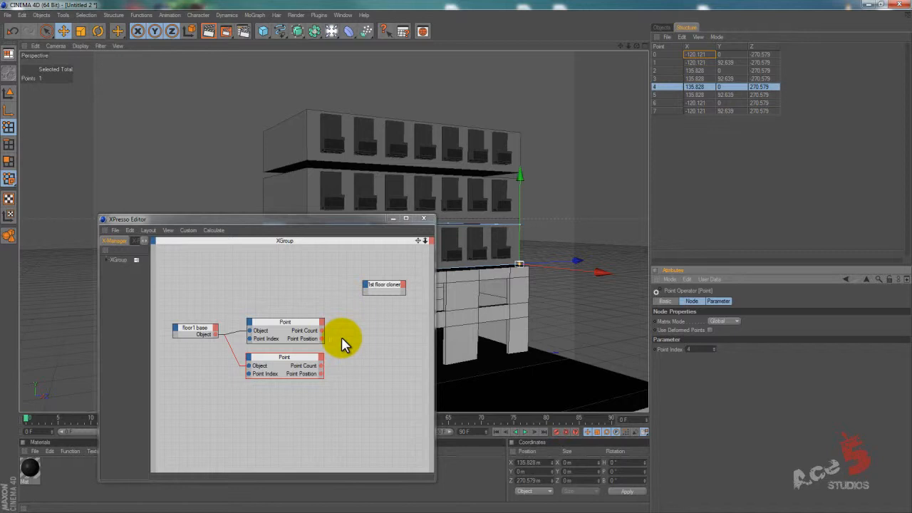
Add a Distance node and connect the two Point nodes' Point Position outputs to its Input 1 and Input 2.
right_click(342, 337)
mouse_move(376, 334)
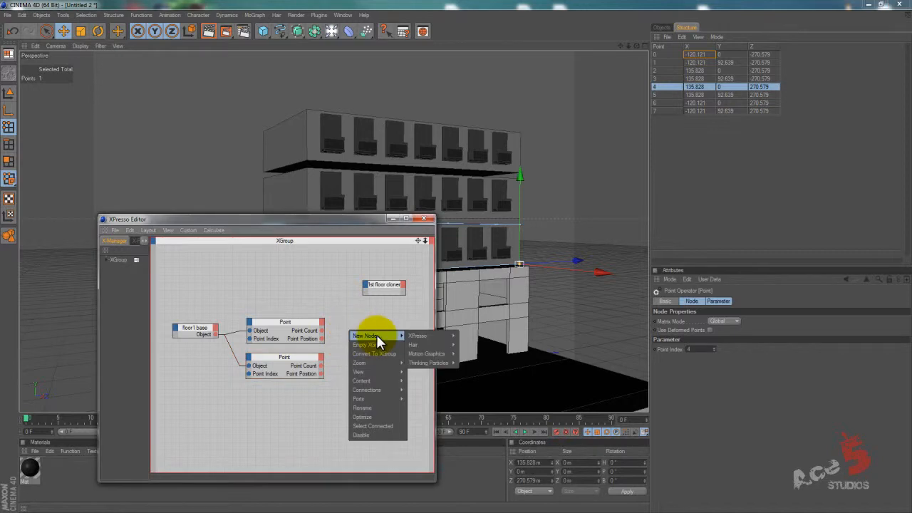
mouse_move(420, 336)
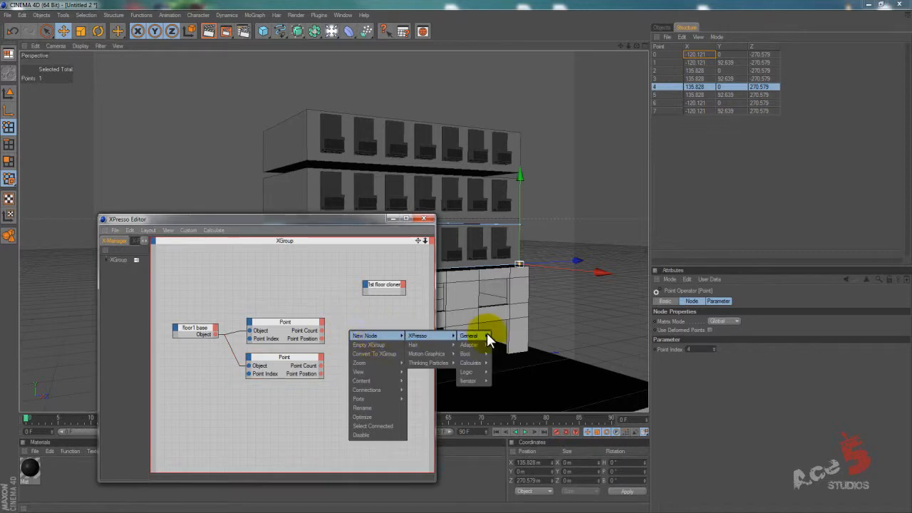
mouse_move(489, 338)
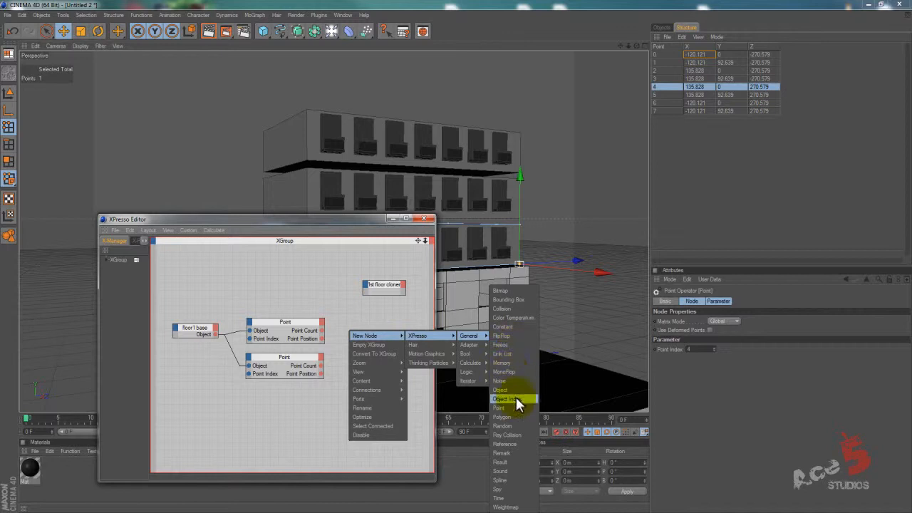
mouse_move(472, 362)
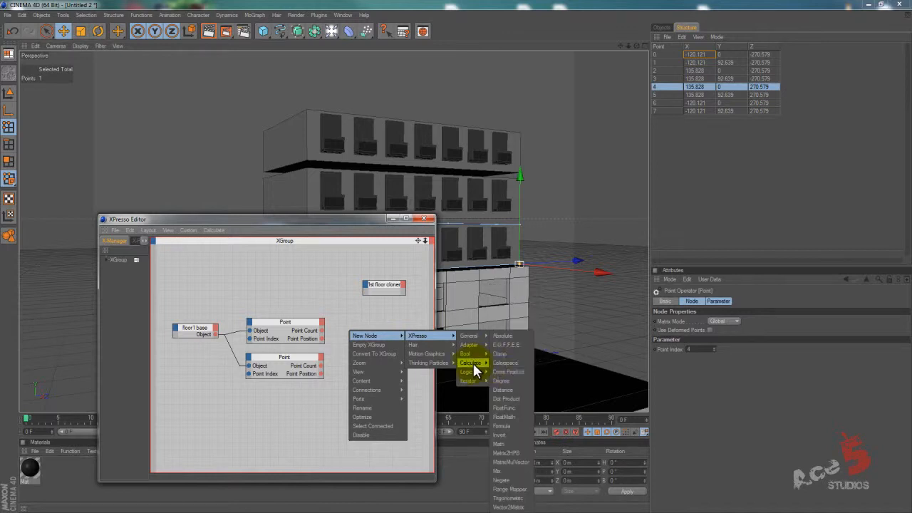
left_click(503, 390)
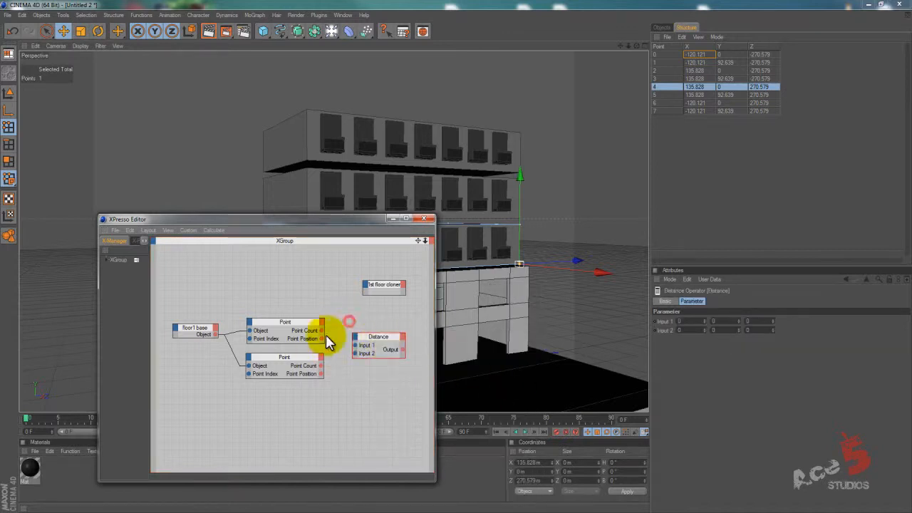
left_click_drag(321, 341, 356, 345)
left_click_drag(320, 374, 355, 352)
Add a general Result node above the Distance node and connect the Distance Output to its input.
right_click(337, 385)
mouse_move(385, 390)
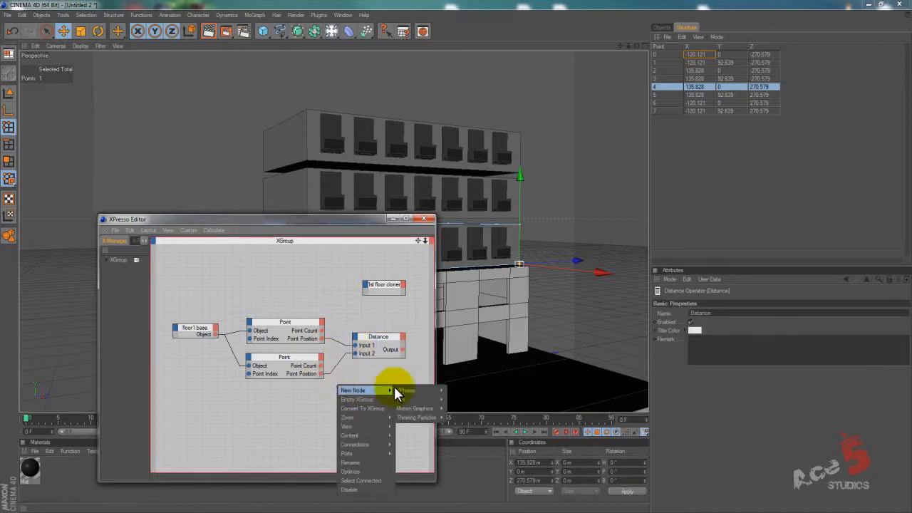
mouse_move(467, 392)
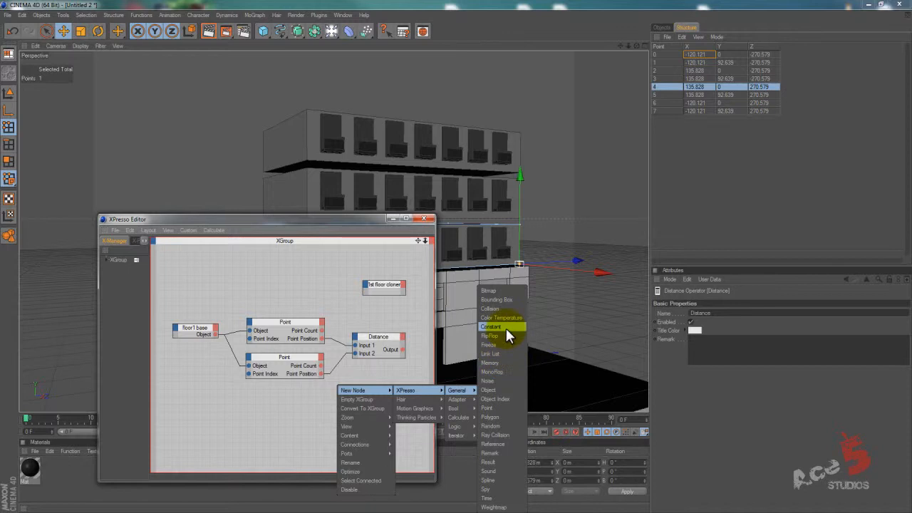
left_click(510, 462)
left_click_drag(337, 385, 418, 308)
left_click_drag(434, 356, 504, 354)
left_click_drag(442, 351, 447, 313)
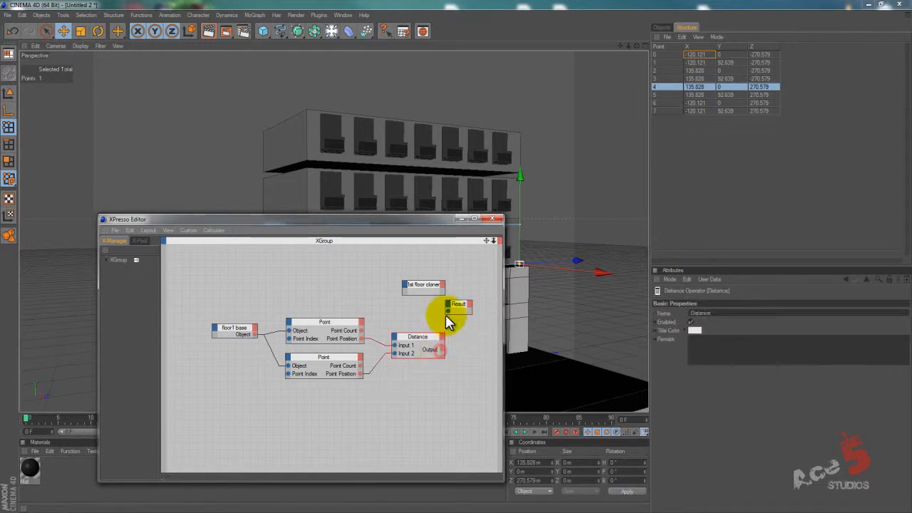
left_click_drag(442, 350, 473, 306)
left_click_drag(421, 338, 413, 336)
left_click(471, 305)
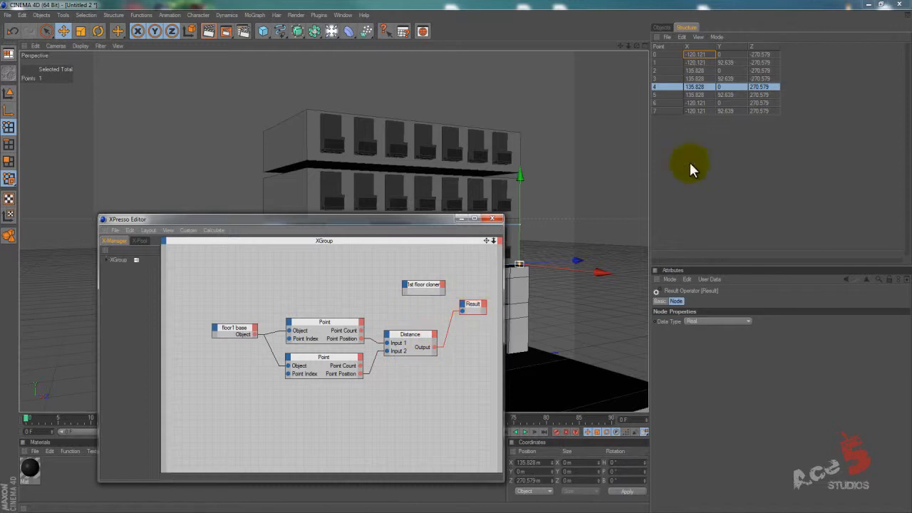
Test the Result read-out by raising floor1 base's selected corner point, and undo the move.
left_click(662, 28)
left_click(680, 134)
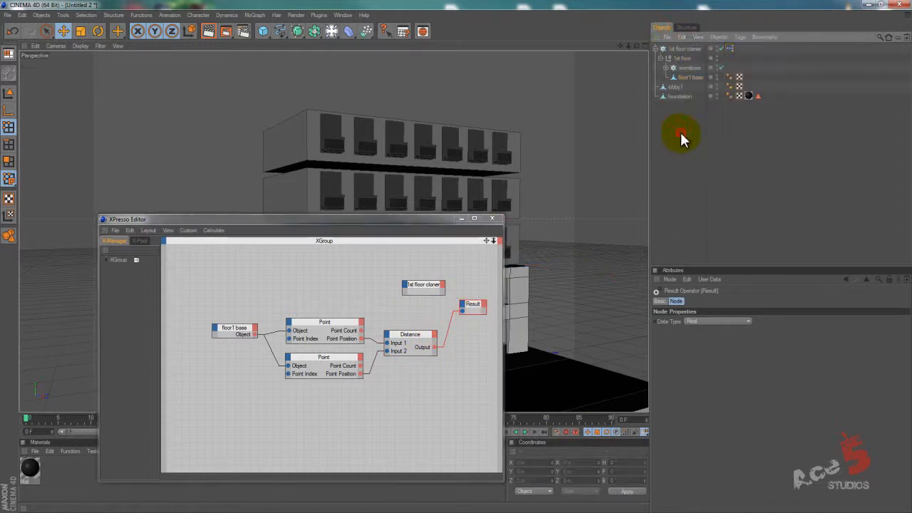
left_click(688, 77)
left_click_drag(522, 156, 523, 140)
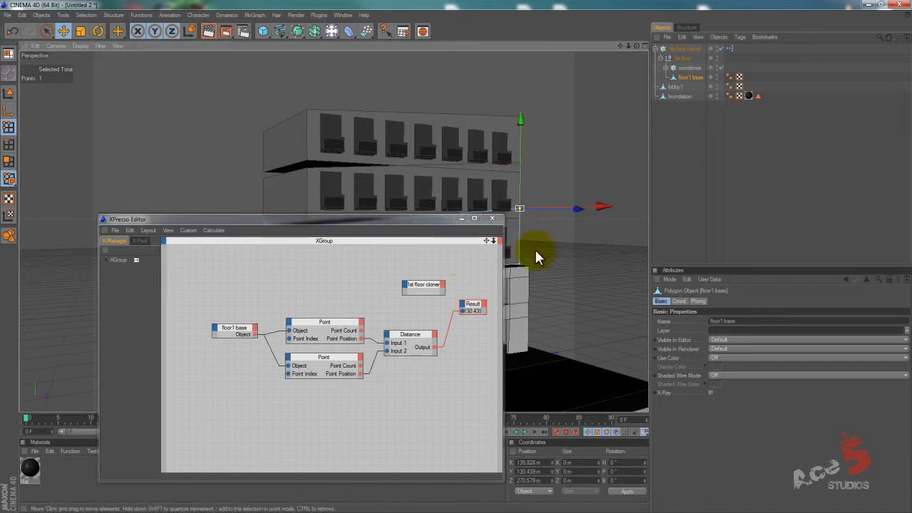
key("ctrl+z")
Switch to model mode, try scaling floor1 base vertically as a whole, and undo the scaling.
left_click_drag(381, 219, 358, 262)
left_click(9, 93)
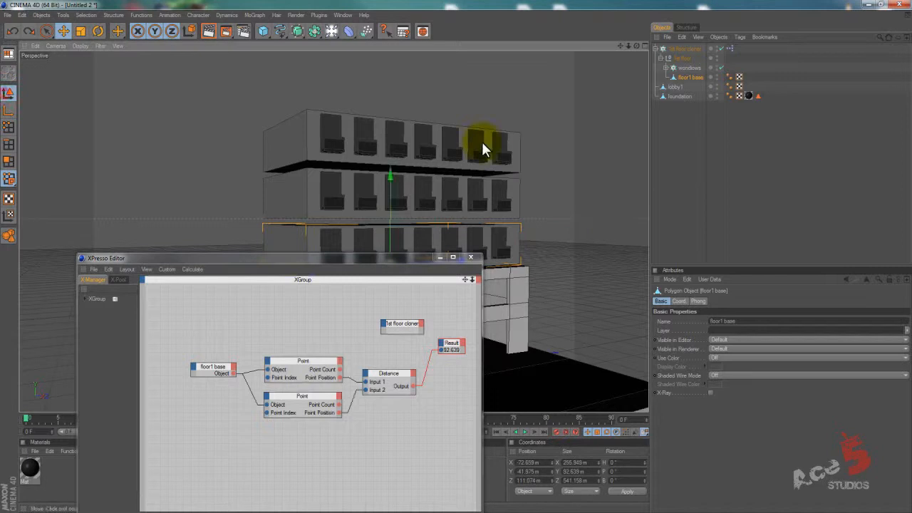
left_click_drag(391, 184, 456, 258)
key("ctrl+z")
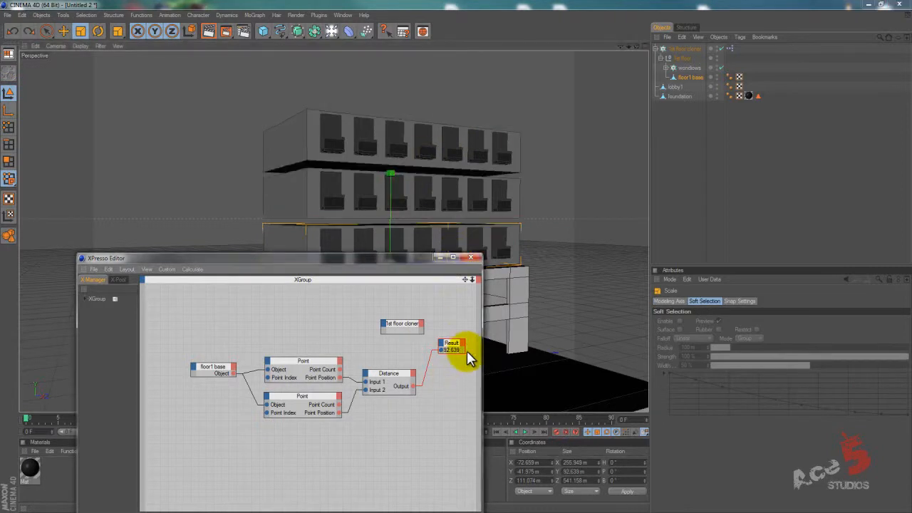
Disconnect the Result node from the Distance node and place the 1st floor cloner node beside the Distance Output.
left_click(463, 351)
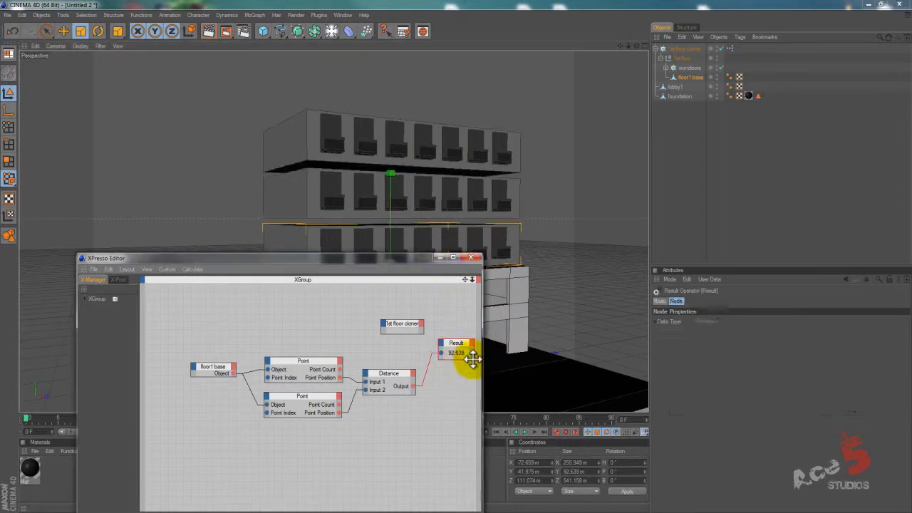
left_click_drag(398, 373, 389, 370)
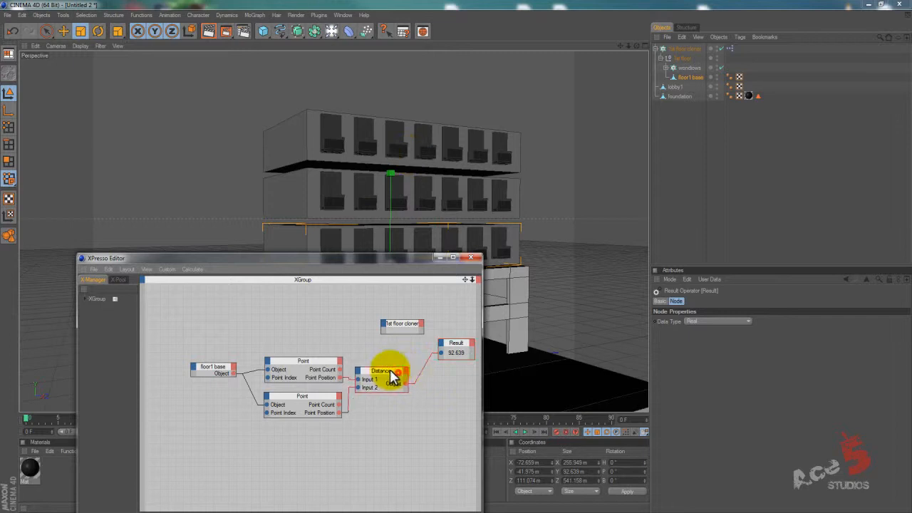
left_click_drag(425, 270, 352, 249)
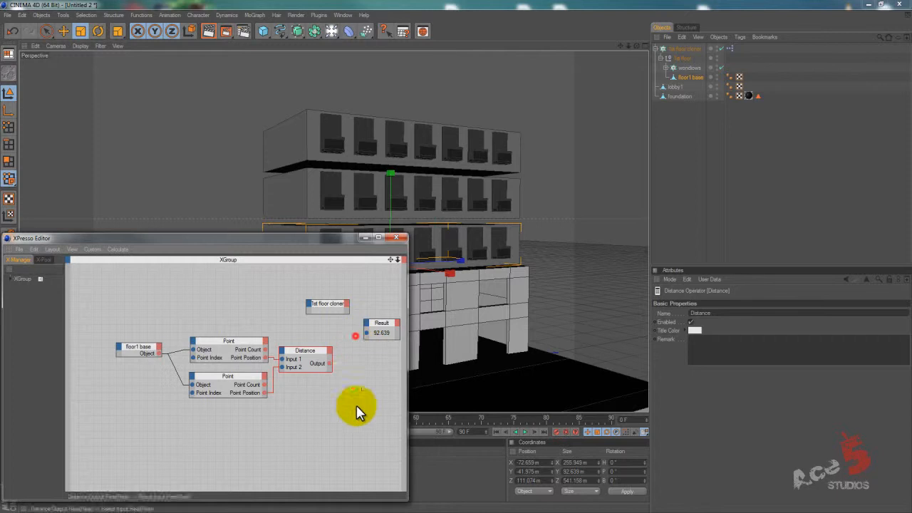
left_click_drag(330, 306, 364, 361)
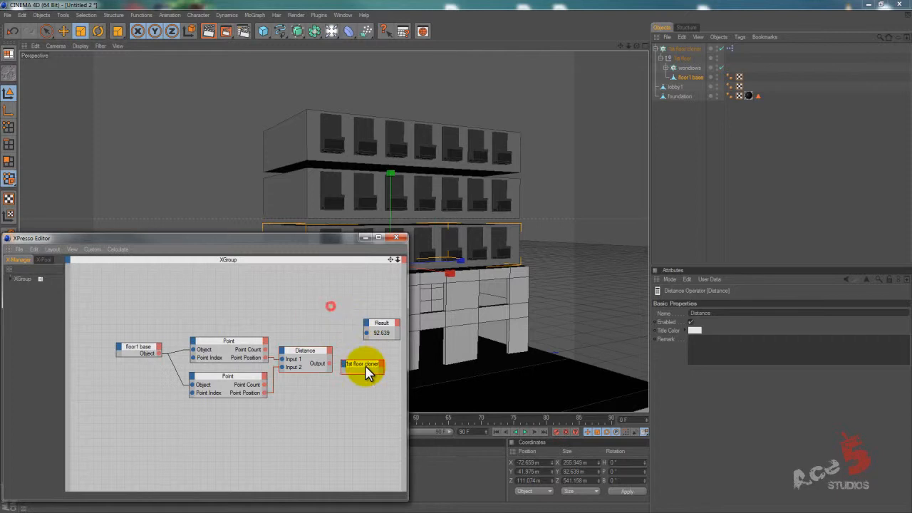
Add a P . Y input port to the 1st floor cloner node and connect the Distance Output to it.
left_click(684, 67)
left_click(684, 49)
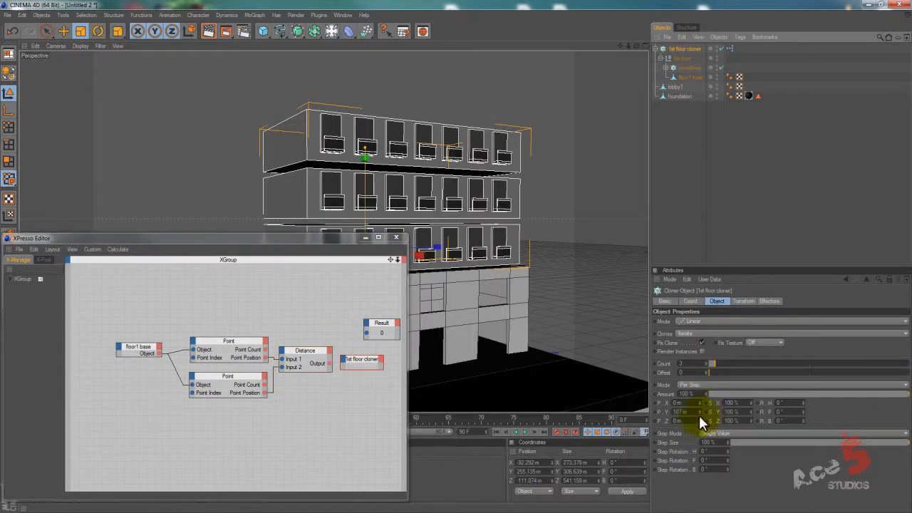
left_click(344, 359)
left_click(344, 359)
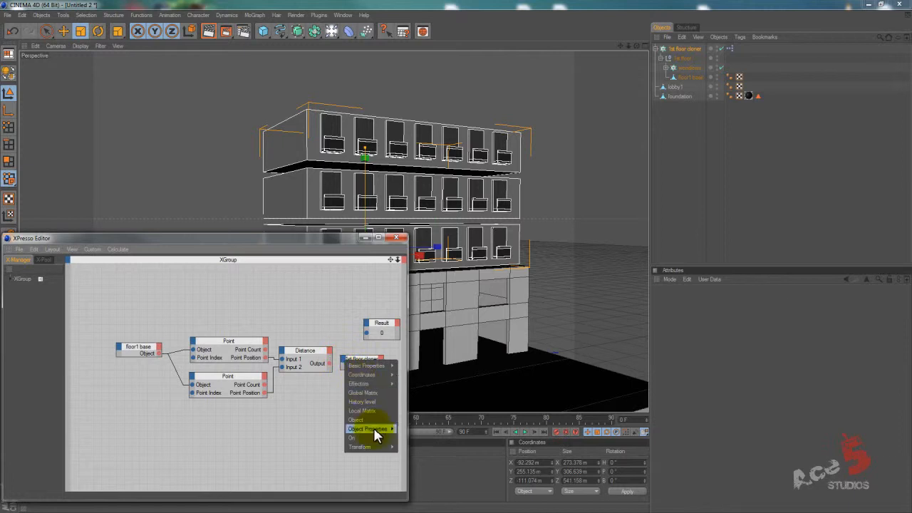
mouse_move(374, 428)
mouse_move(435, 452)
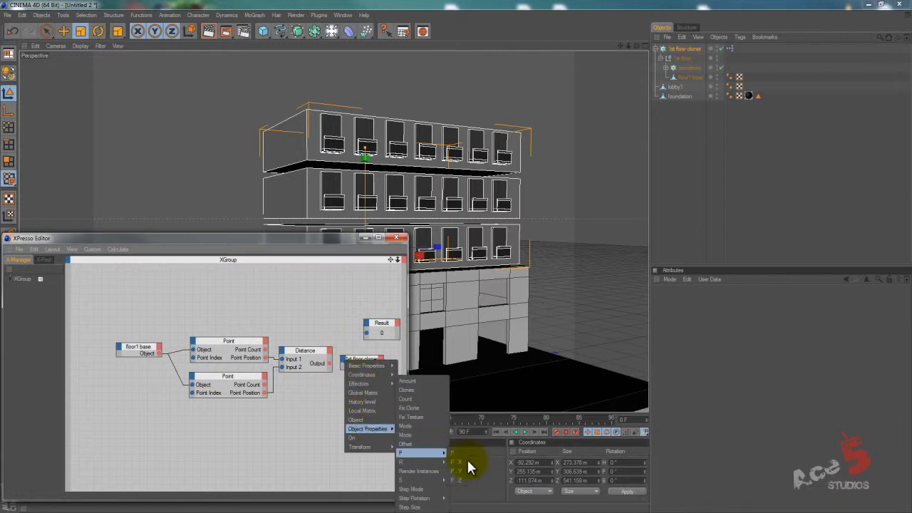
left_click(461, 471)
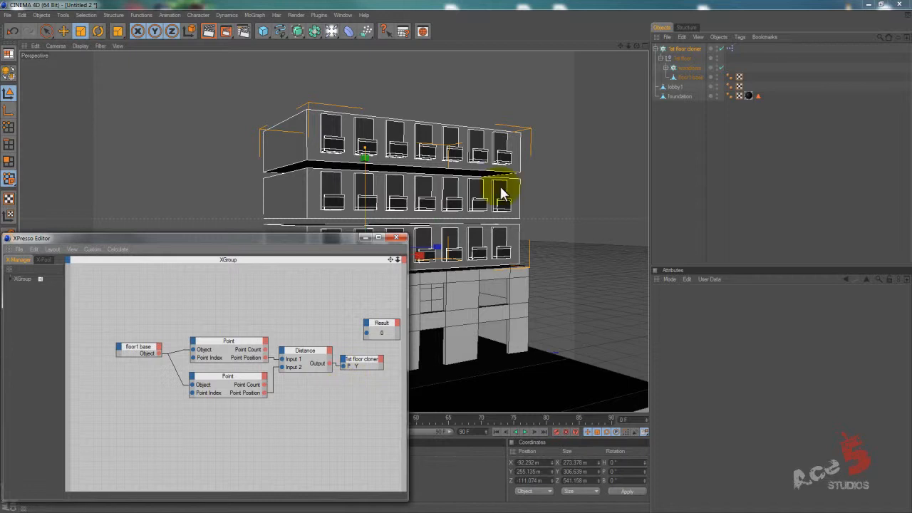
Set the 1st floor cloner's Count to 5.
left_click_drag(325, 238, 653, 266)
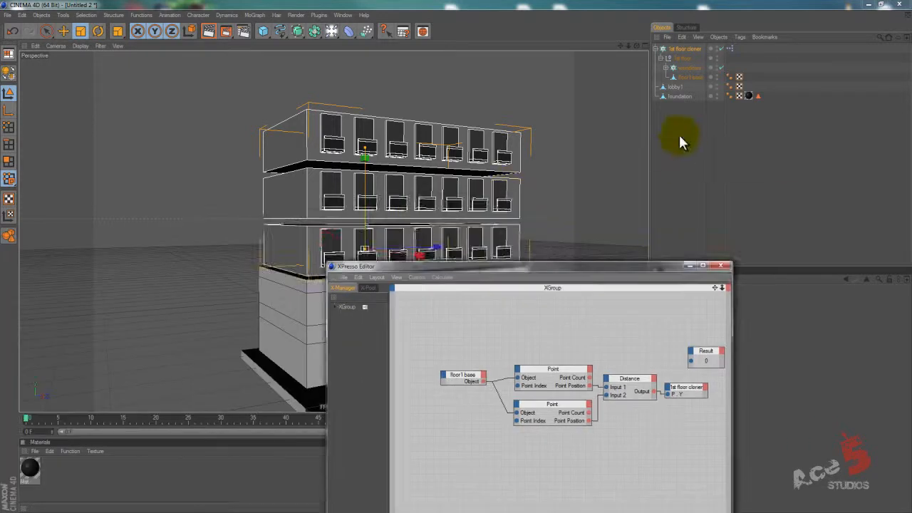
left_click(682, 134)
left_click_drag(513, 264, 230, 273)
left_click(677, 49)
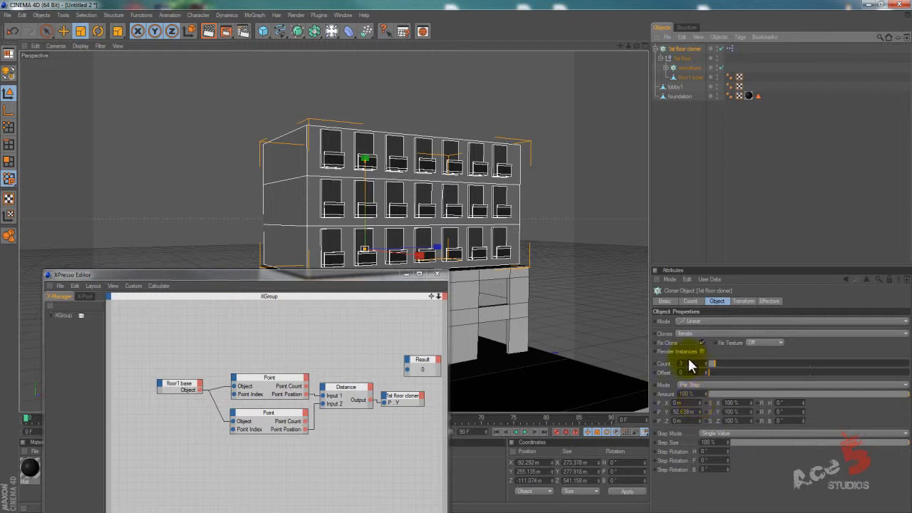
type("5")
key("Return")
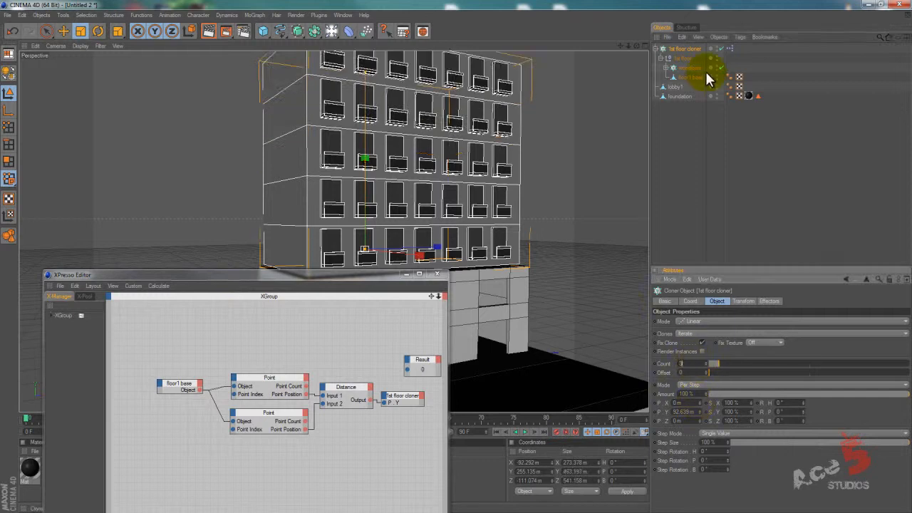
Scale floor1 base vertically to about 126 m high so the cloned floors respace with it.
left_click(689, 78)
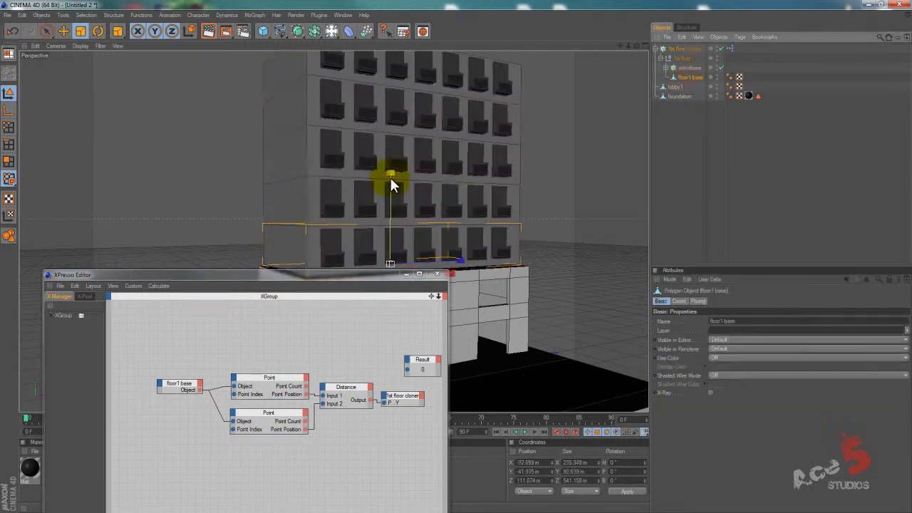
mouse_move(464, 216)
left_mouse_down()
mouse_move(456, 253)
mouse_move(460, 216)
left_mouse_up()
scroll(446, 253, "down", 4)
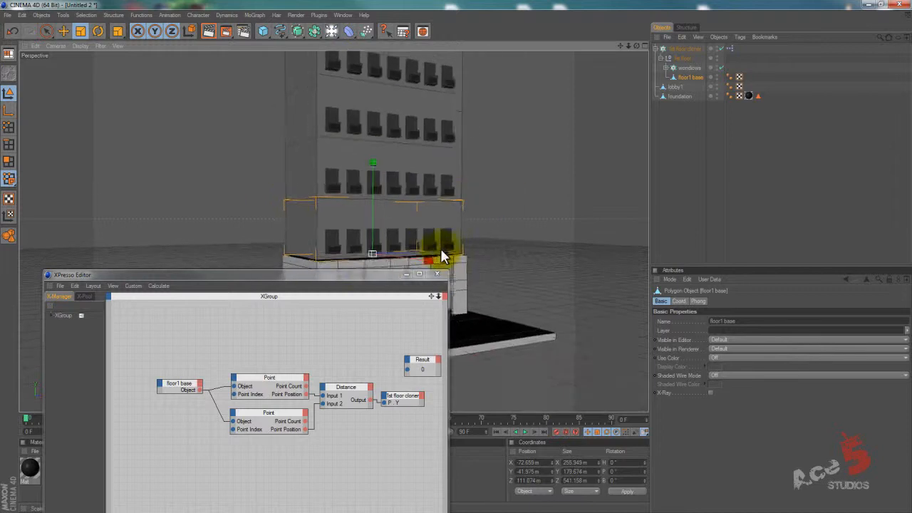
middle_click_drag(403, 194, 465, 246, "alt")
mouse_move(465, 252)
left_mouse_down("alt")
mouse_move(465, 149)
mouse_move(453, 296)
mouse_move(457, 260)
left_mouse_up("alt")
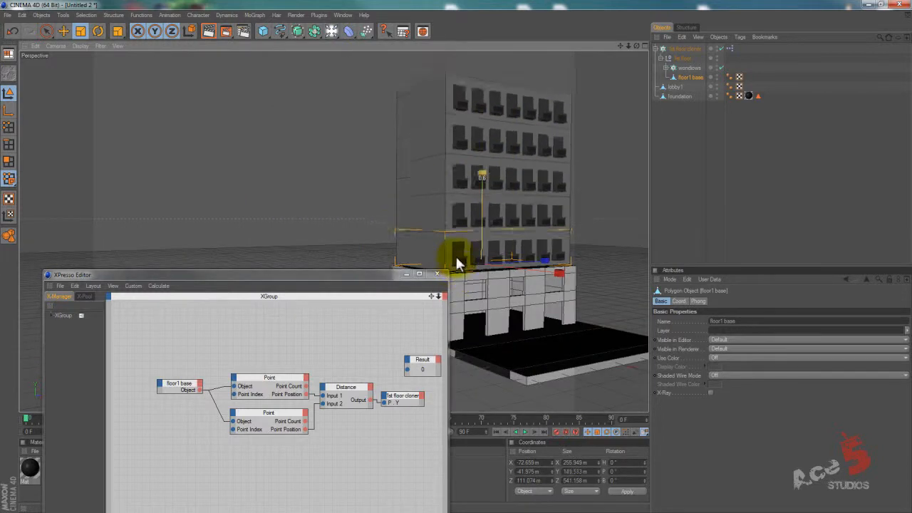
left_click_drag(549, 71, 415, 268, "alt")
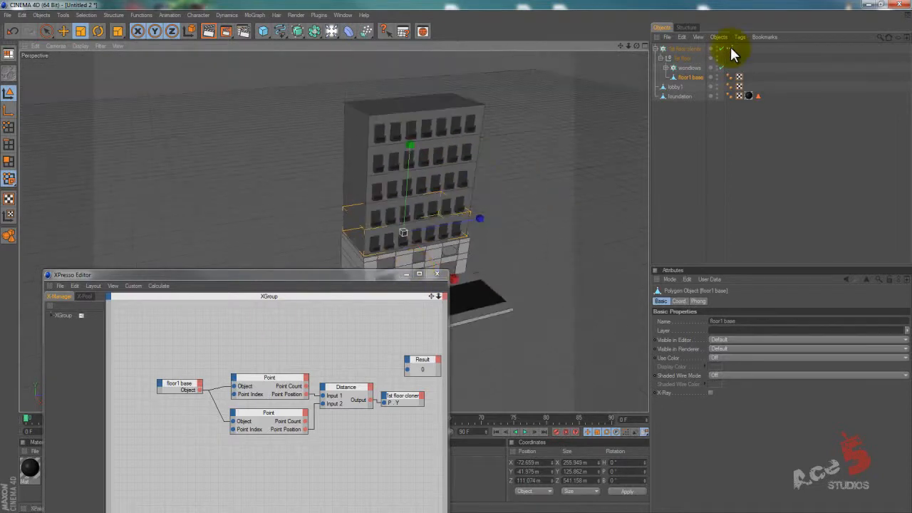
Try a higher Count on the 1st floor cloner and return it to 5.
left_click(686, 50)
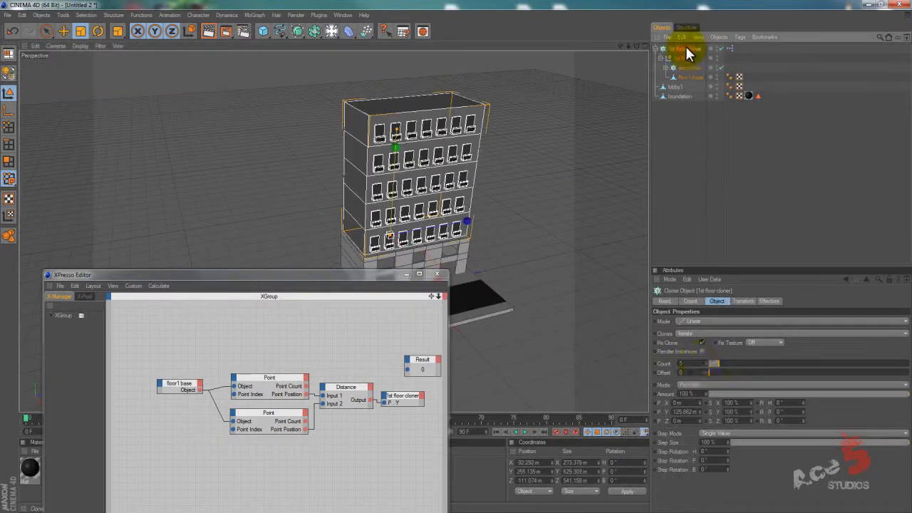
left_click(696, 365)
scroll(696, 366, "up", 3)
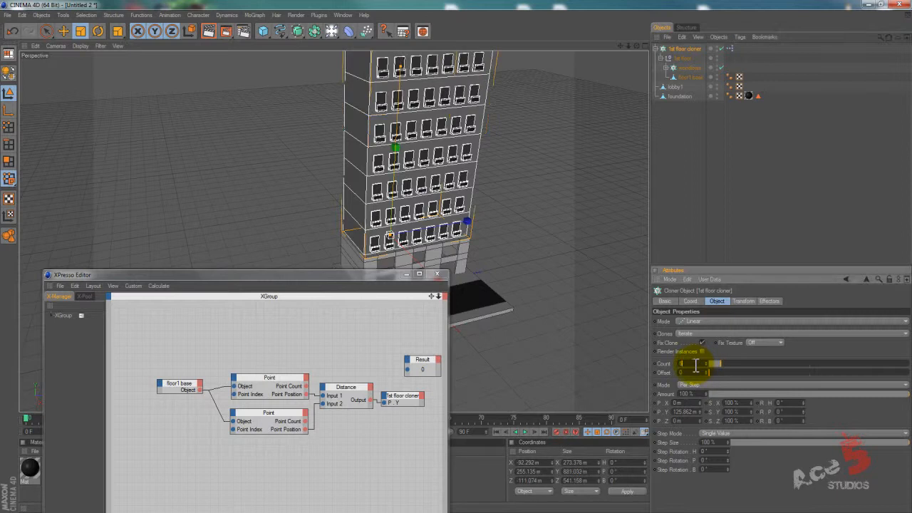
scroll(696, 365, "down", 2)
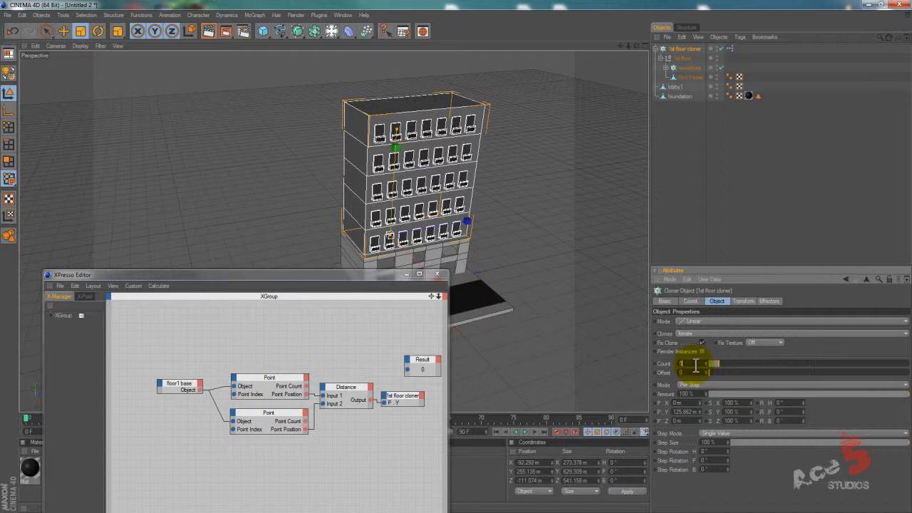
Close the XPresso Editor and stack a duplicate of the 1st floor cloner on top of the existing floors, at Y about 874 m.
left_click(437, 276)
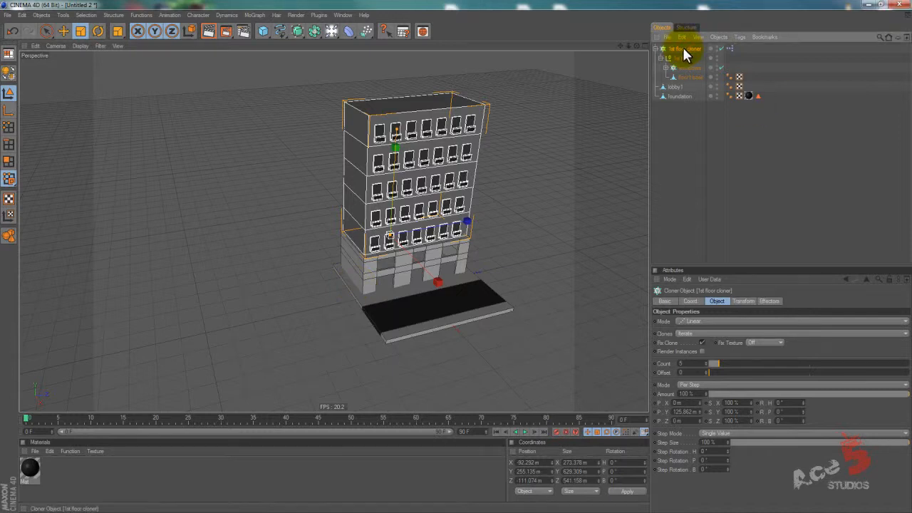
left_click_drag(683, 48, 684, 53, "ctrl")
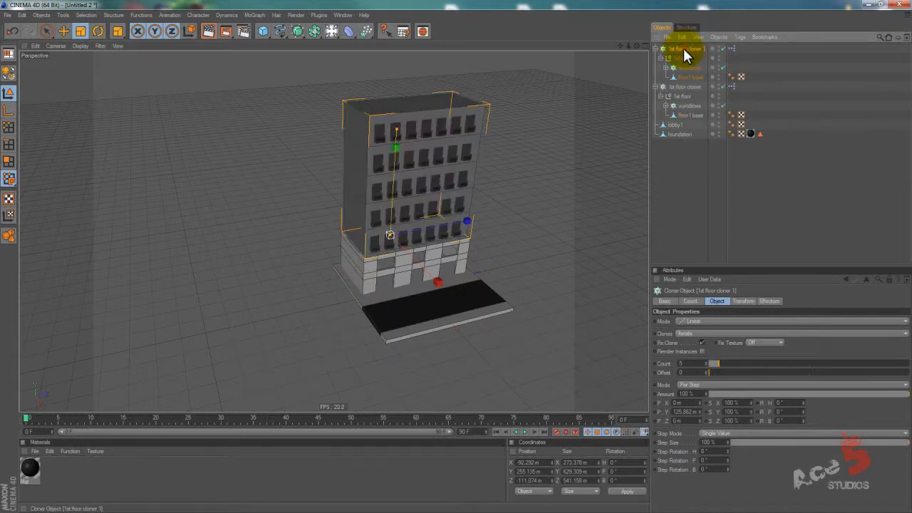
key("e")
left_click_drag(394, 172, 457, 259)
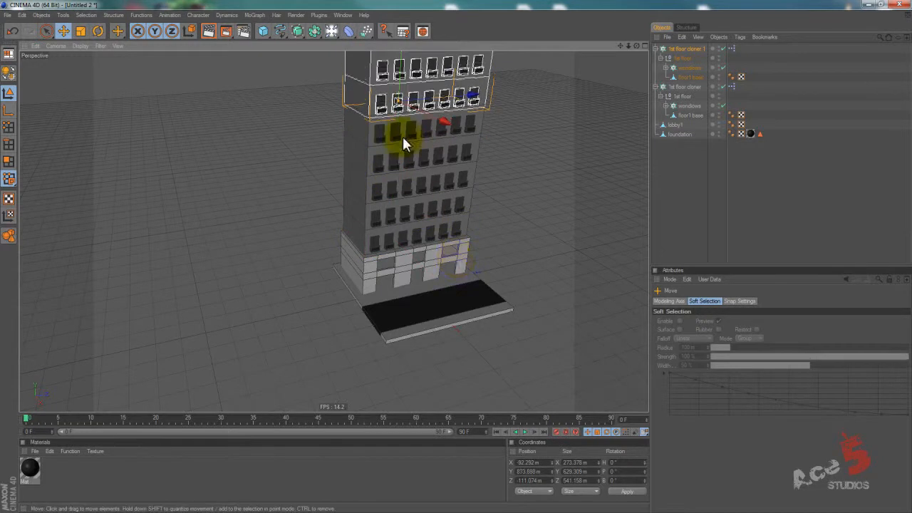
middle_click_drag(454, 263, 457, 263, "alt")
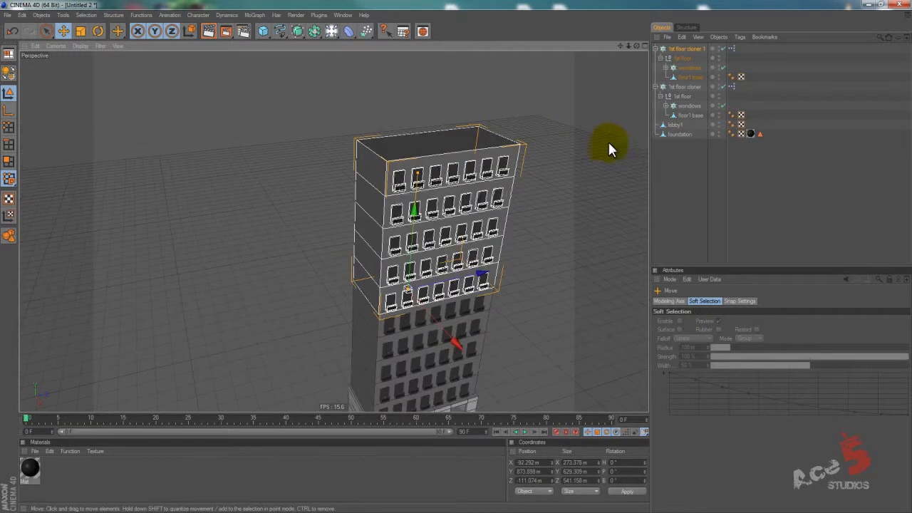
Scale the upper section's floor1 base down to about 215 m in X and 498 m in Z.
left_click(683, 78)
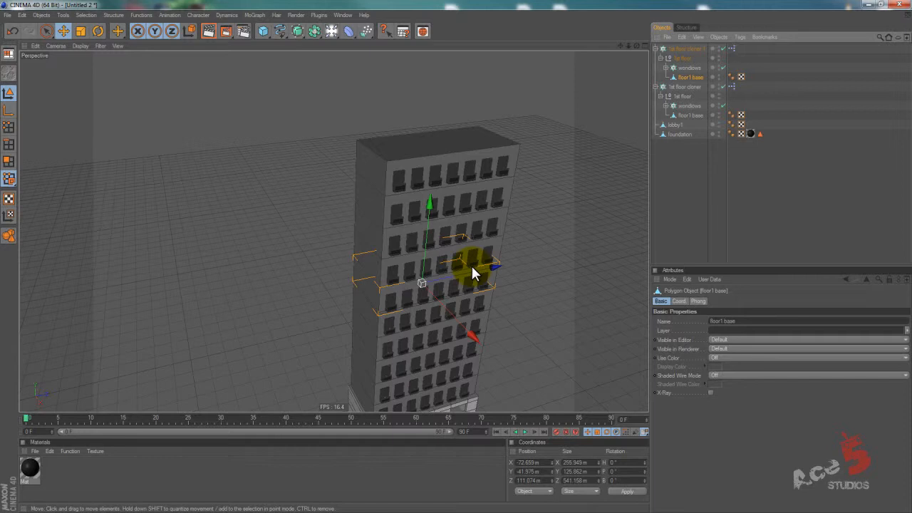
key("t")
left_click_drag(491, 268, 449, 263)
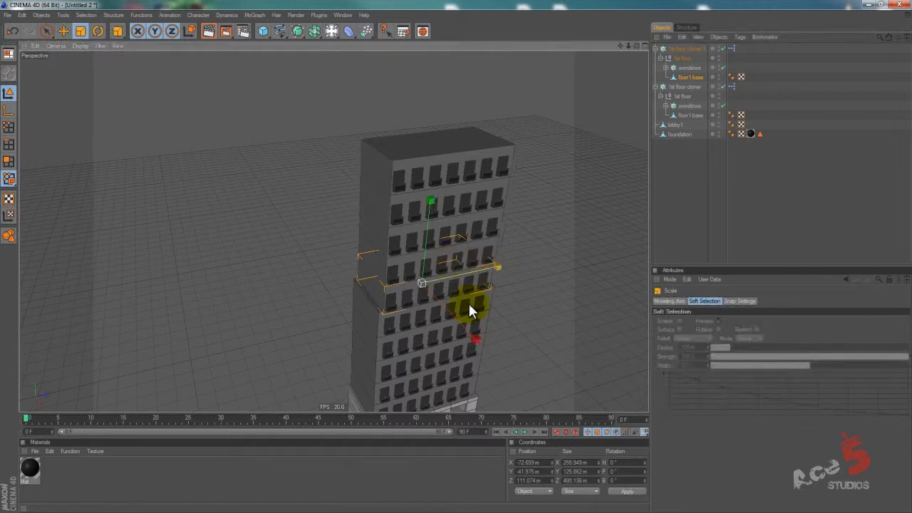
left_click_drag(467, 332, 383, 192)
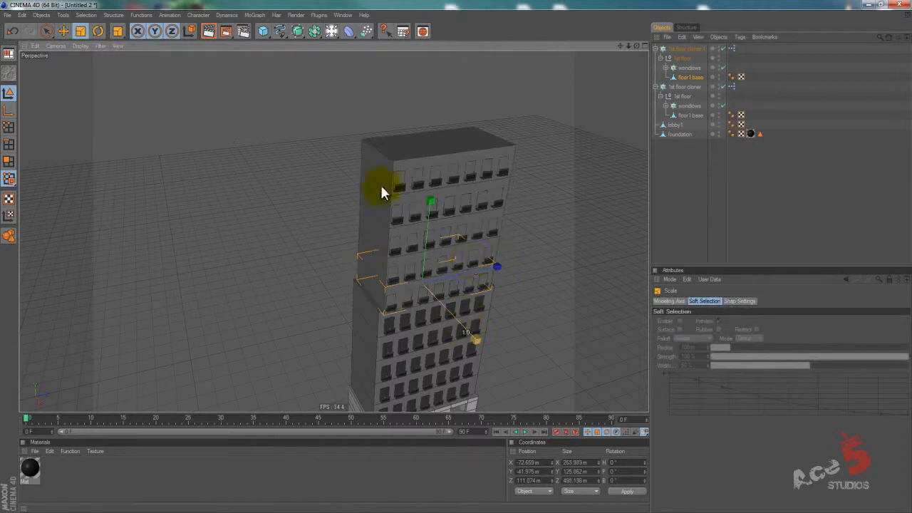
left_click_drag(479, 266, 461, 264)
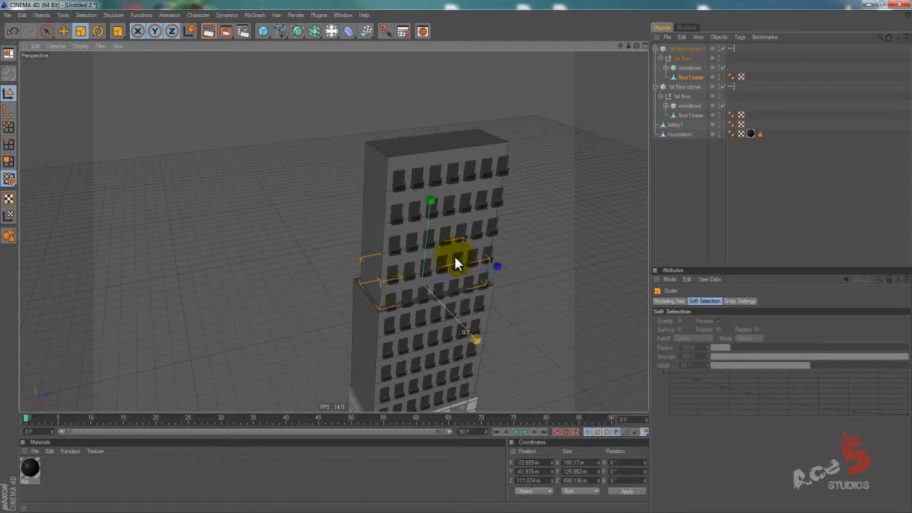
left_click_drag(405, 292, 488, 289, "alt")
left_click_drag(524, 257, 483, 240, "alt")
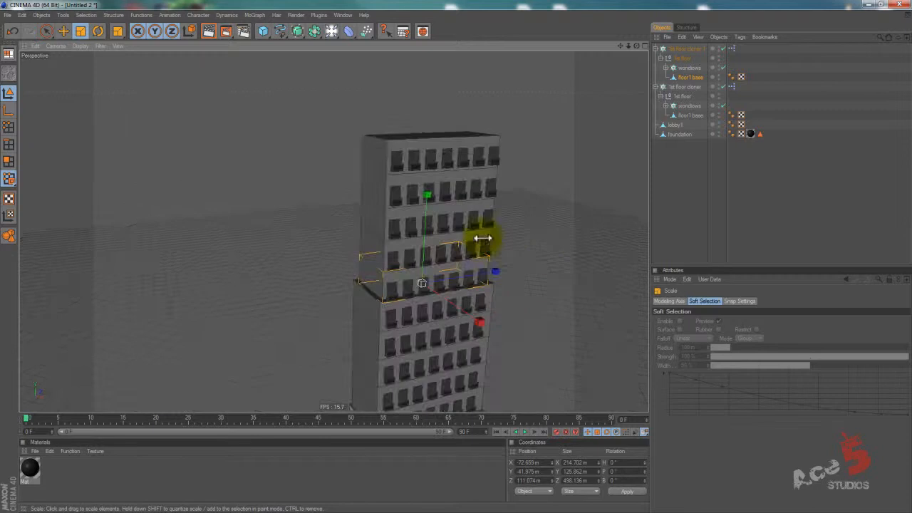
Delete Cube 1 and Cube 2 from the upper section's Balcony and widen the remaining cube to about 86 m in Z.
left_click(666, 67)
left_click(685, 77)
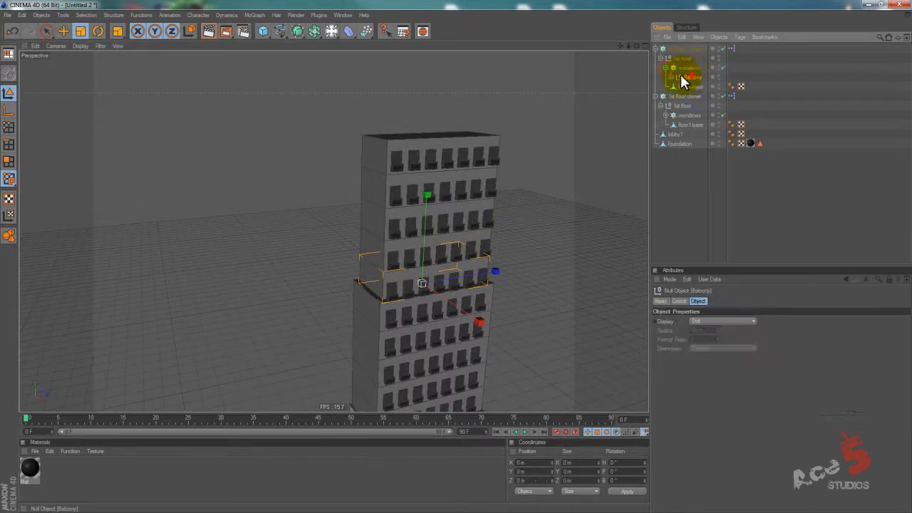
left_click(678, 77)
left_click(695, 87)
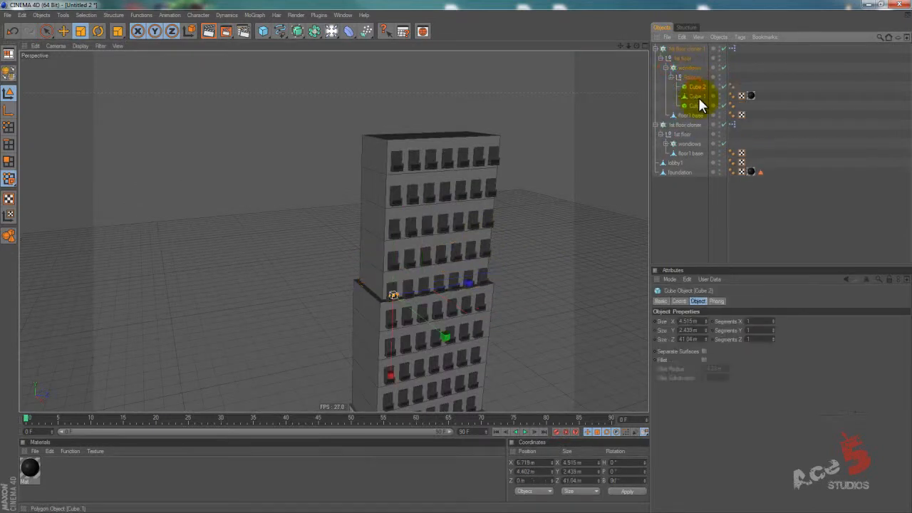
left_click(698, 96)
key("Delete")
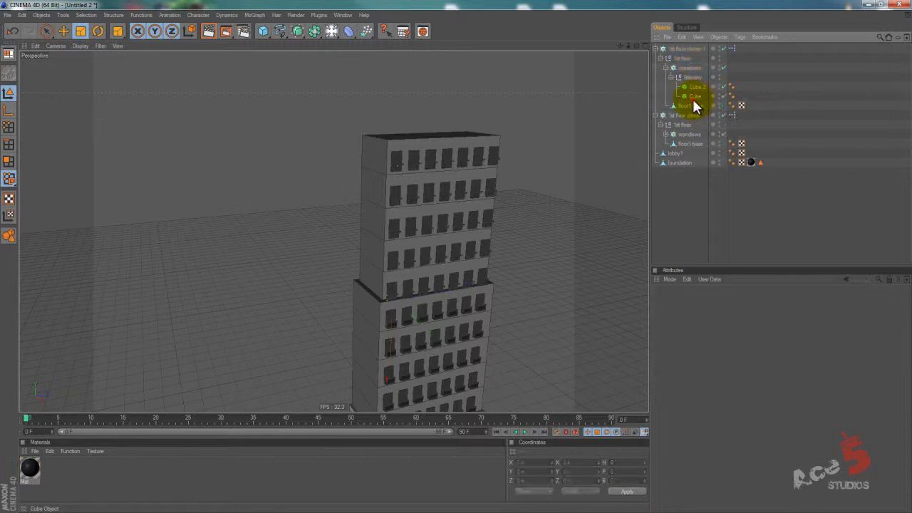
left_click(692, 97)
left_click(695, 87)
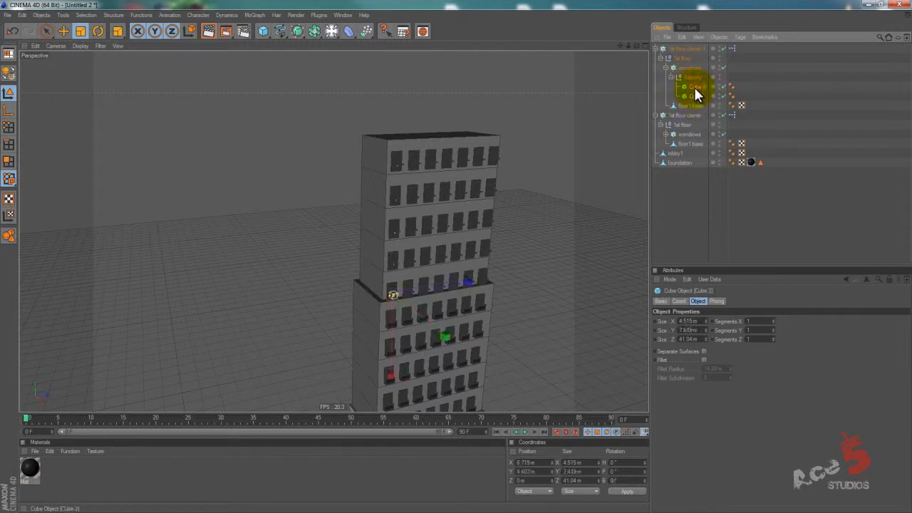
key("Delete")
left_click(694, 87)
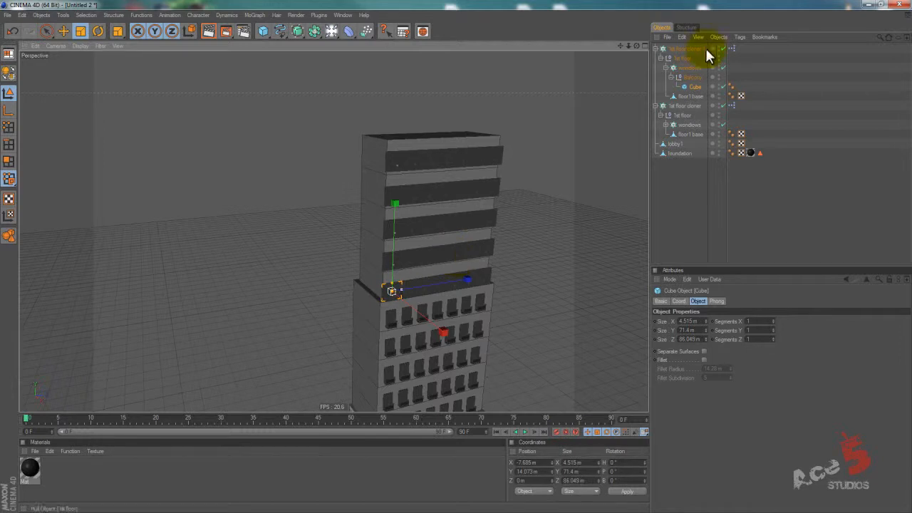
Set the upper section's wondows cloner to a Count of 4 with a 119 m Z step between windows.
left_click(684, 68)
left_click(690, 364)
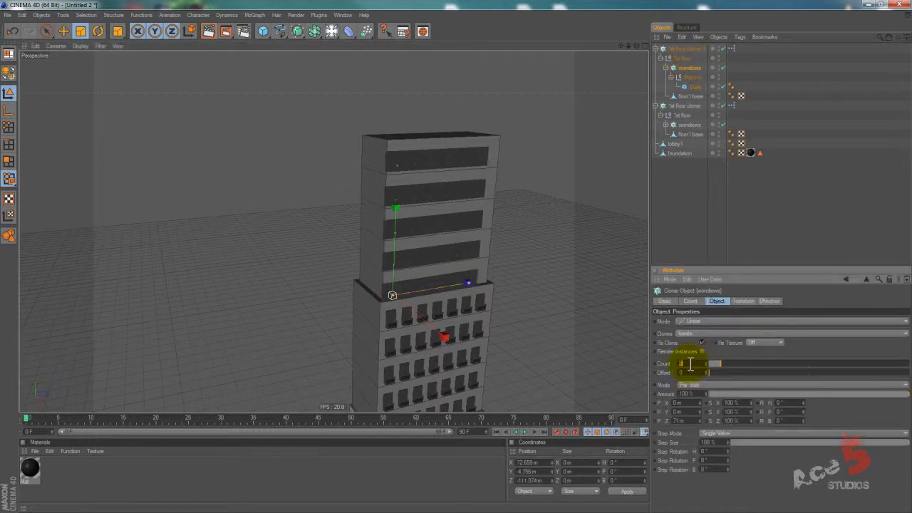
type("5")
key("Return")
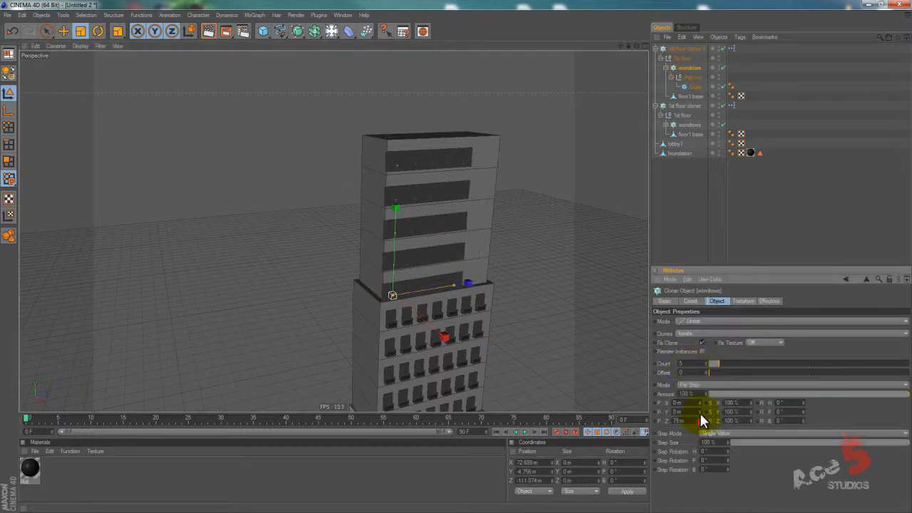
mouse_move(701, 421)
left_mouse_down()
mouse_move(698, 428)
mouse_move(701, 419)
left_mouse_up()
double_click(699, 366)
type("4")
key("Return")
left_click_drag(529, 250, 547, 255, "alt")
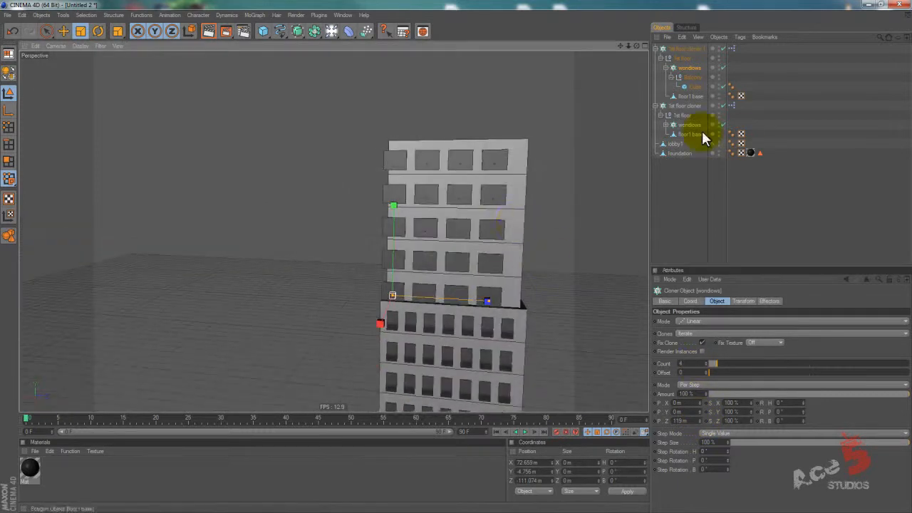
Move the upper wondows cloner onto its facade, at about X 49 m, Y 8 m and Z -70 m.
key("e")
left_click_drag(456, 259, 461, 336, "alt")
left_click_drag(456, 257, 396, 208)
left_click_drag(381, 282, 451, 310, "alt")
middle_click_drag(451, 310, 457, 257, "alt")
mouse_move(456, 257)
left_mouse_down("alt")
mouse_move(437, 258)
mouse_move(466, 258)
left_mouse_up("alt")
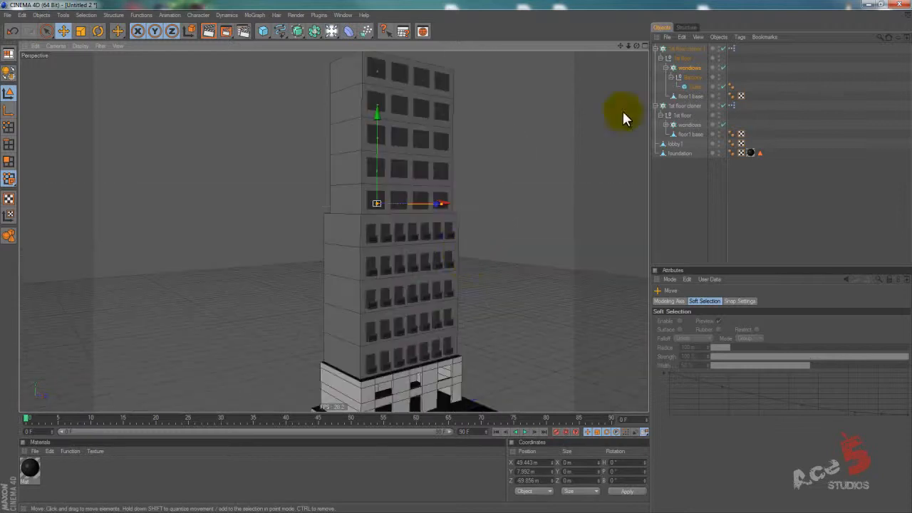
Try several Count values on the lower 1st floor cloner and restore it to 5.
left_click(684, 106)
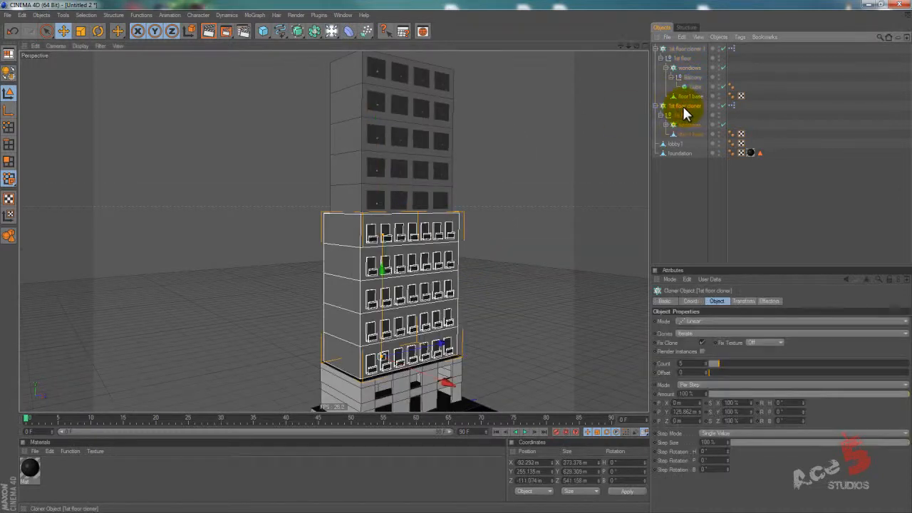
left_click(697, 365)
scroll(697, 365, "up", 2)
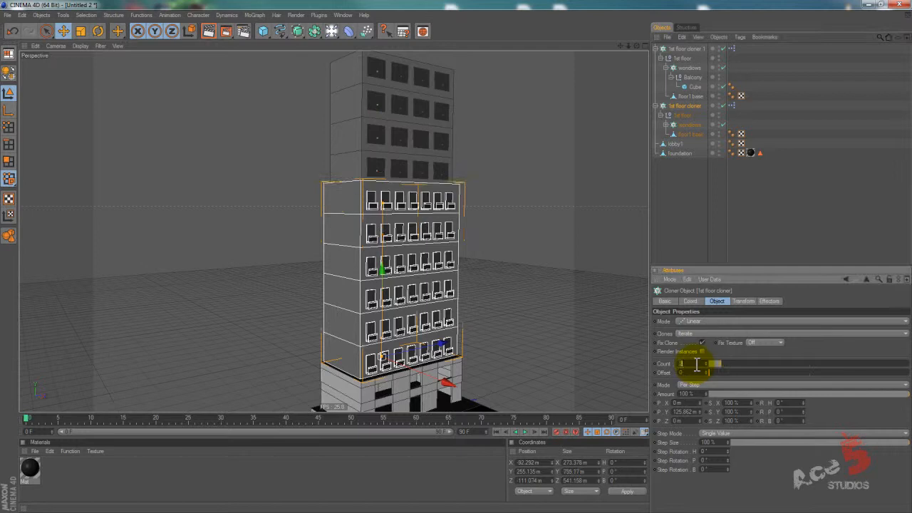
scroll(697, 366, "down", 2)
scroll(697, 365, "down", 1)
scroll(697, 366, "up", 2)
scroll(697, 364, "down", 1)
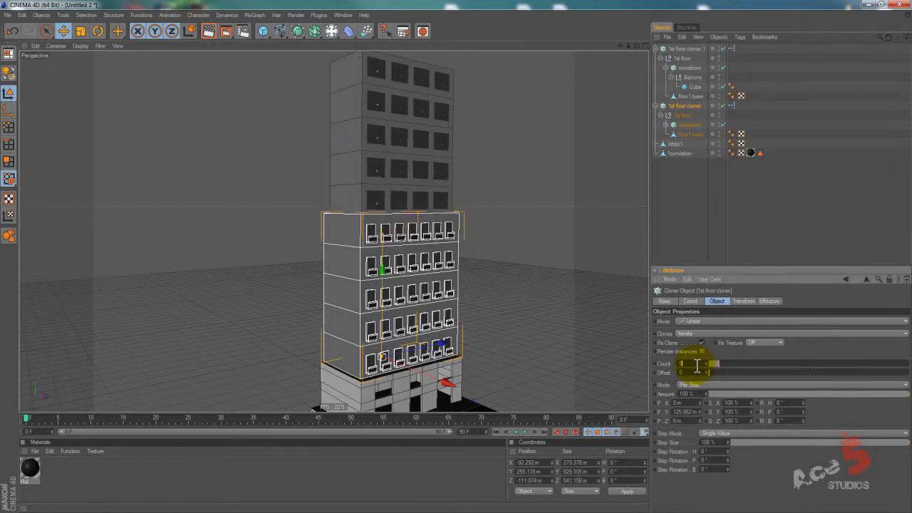
scroll(697, 365, "down", 1)
scroll(697, 365, "up", 1)
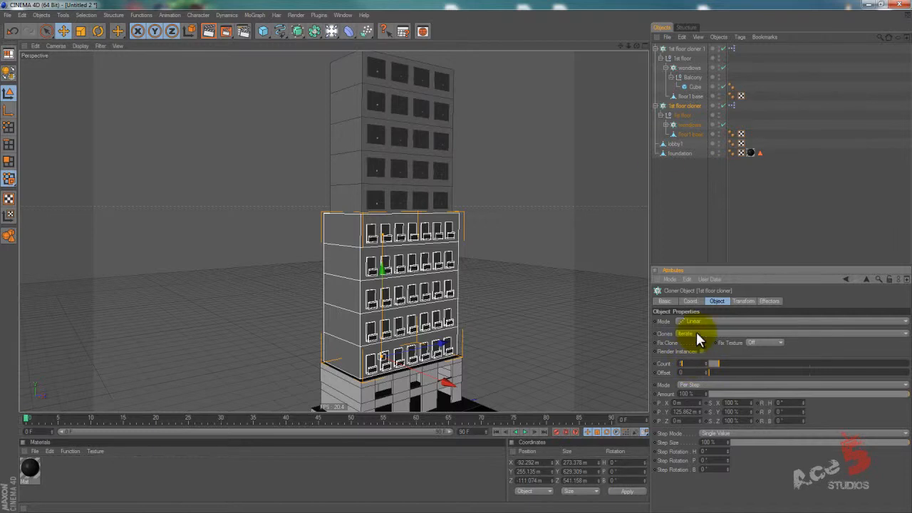
Group both floor cloners, lobby1 and foundation under a single null object and expand it.
left_click(699, 49)
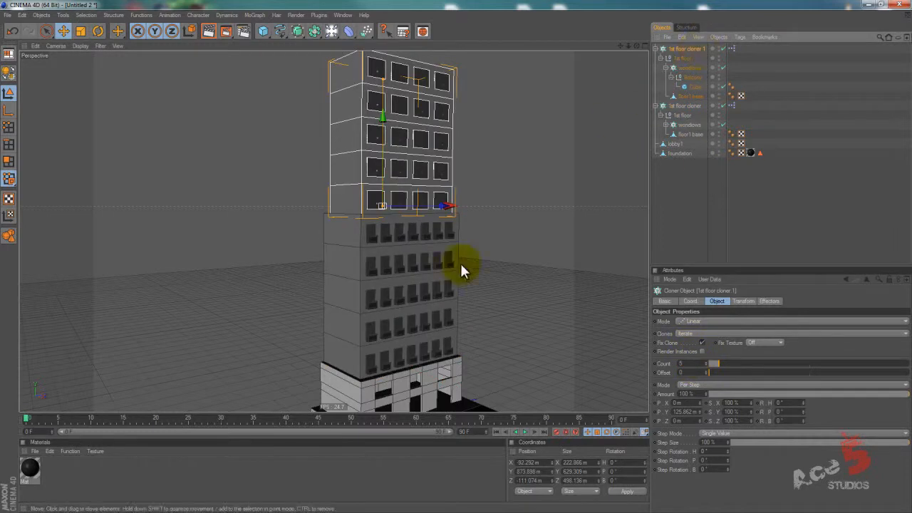
left_click_drag(521, 171, 456, 264, "alt")
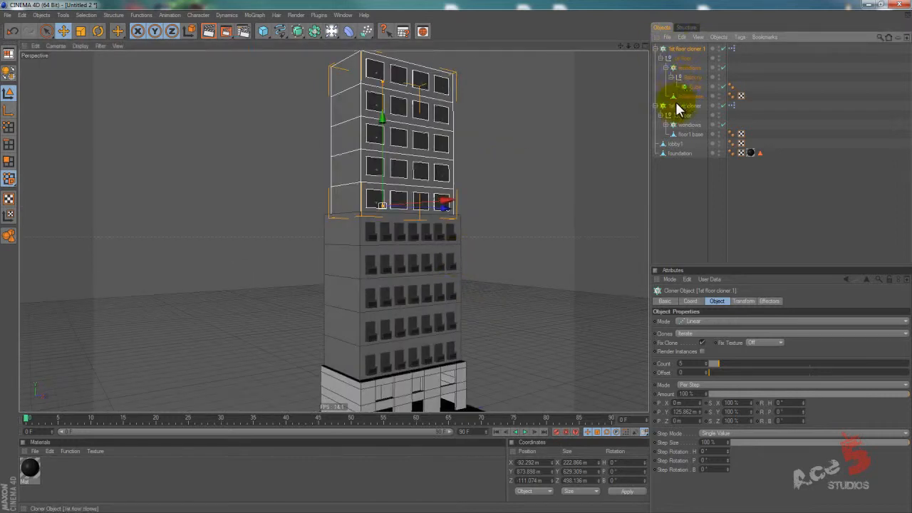
left_click(674, 144)
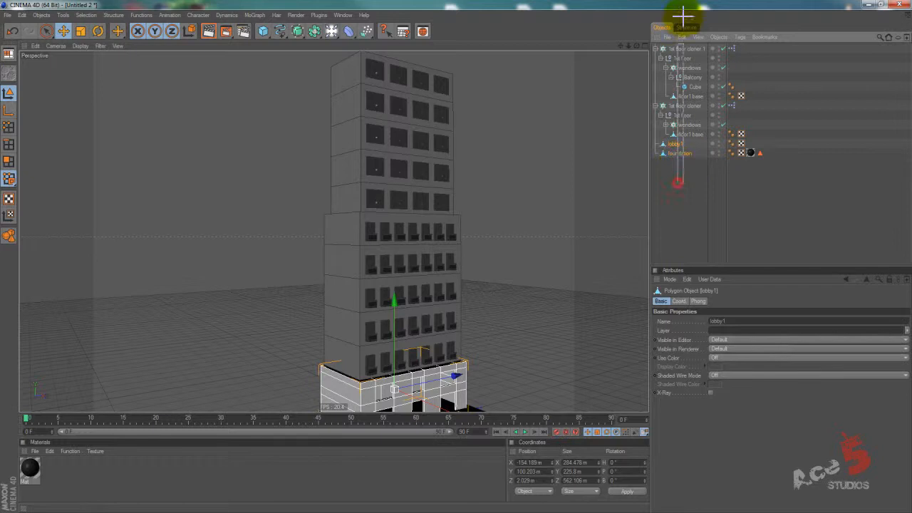
left_click_drag(683, 14, 687, 18)
key("alt+g")
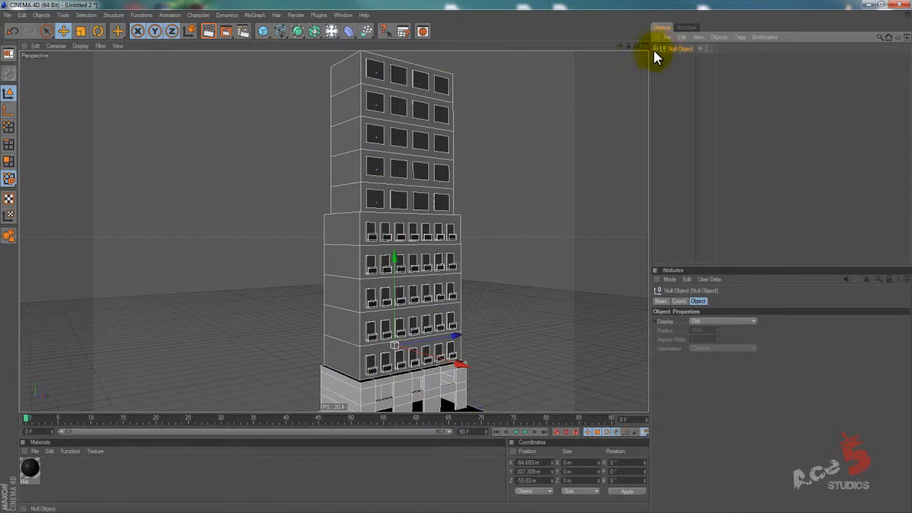
left_click(654, 49)
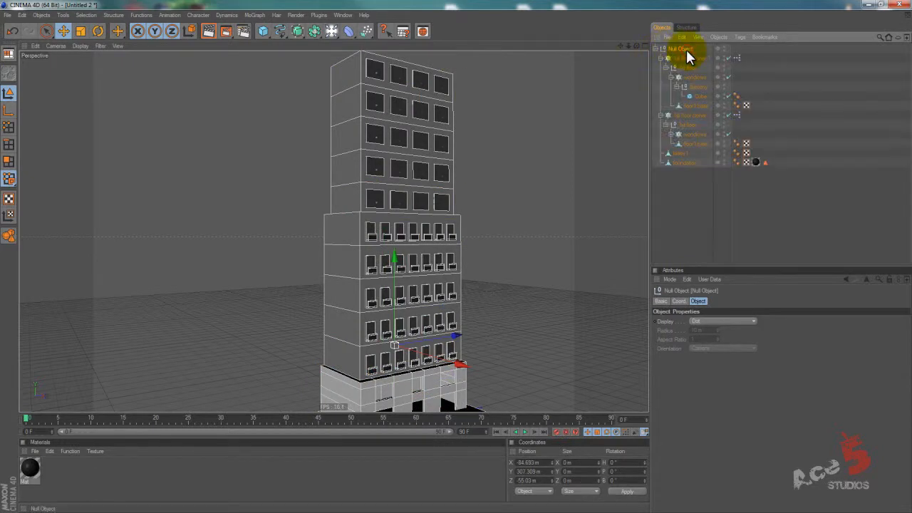
Rename the upper section's cloner as 2nd floor cloner.
left_click(688, 59)
double_click(688, 59)
type("2n")
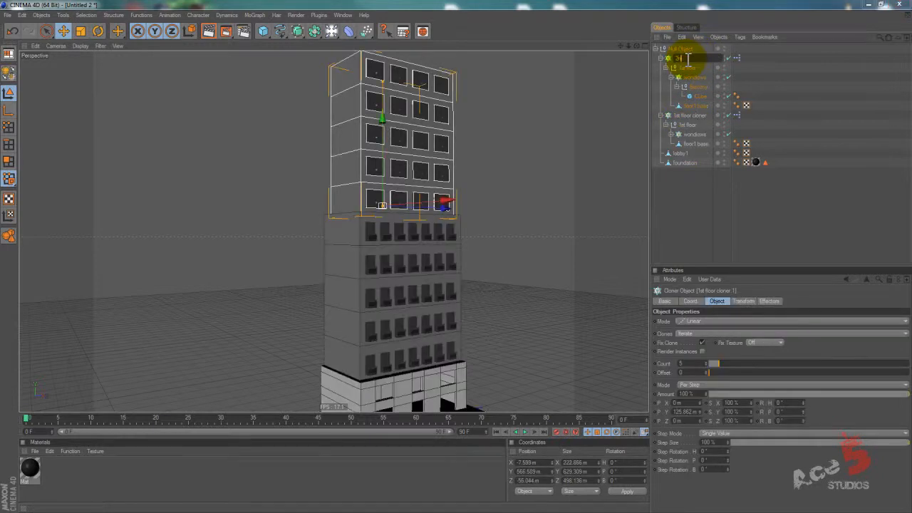
type("d floor cloner")
key("Return")
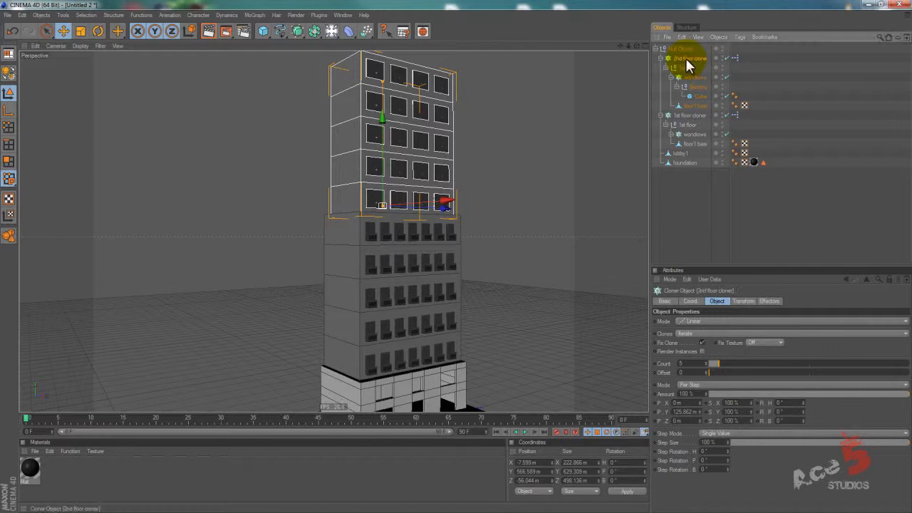
Rename the upper cloner's 1st floor null as 2nd floor and its floor1 base as floor2 base.
left_click(686, 68)
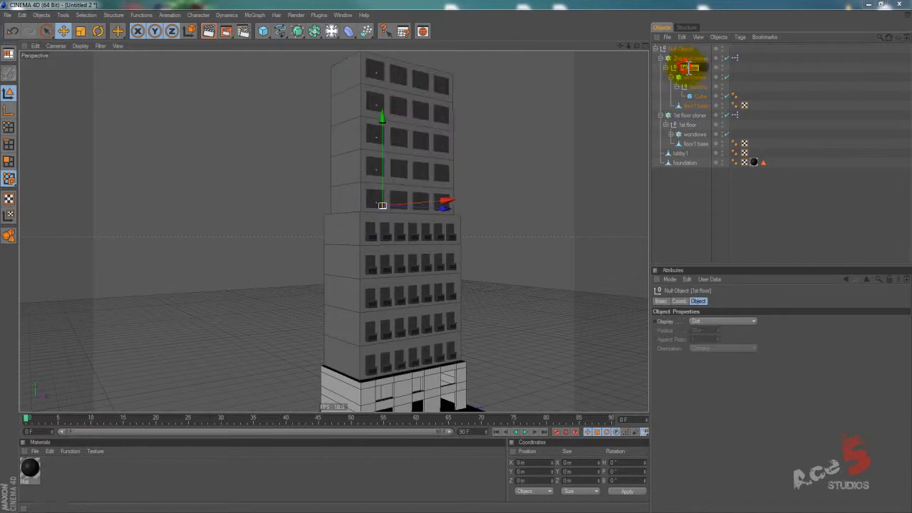
key("Delete")
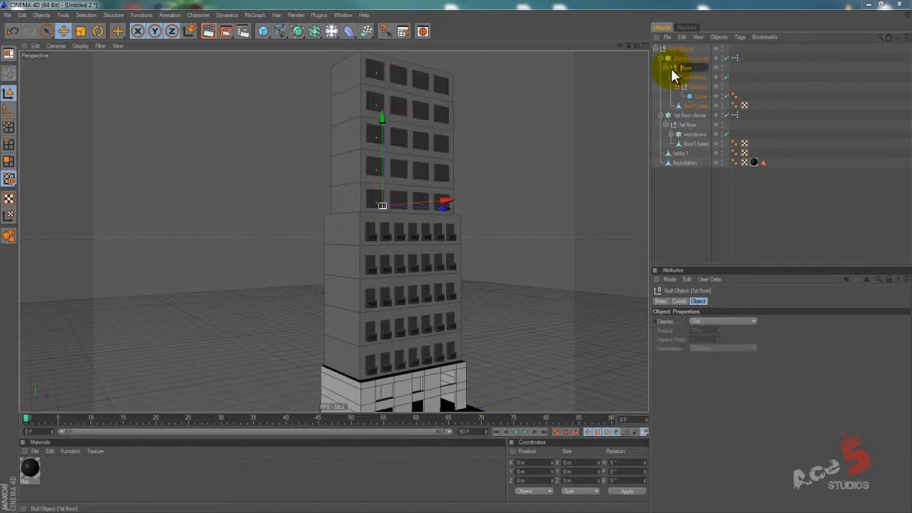
type("2nd")
key("Return")
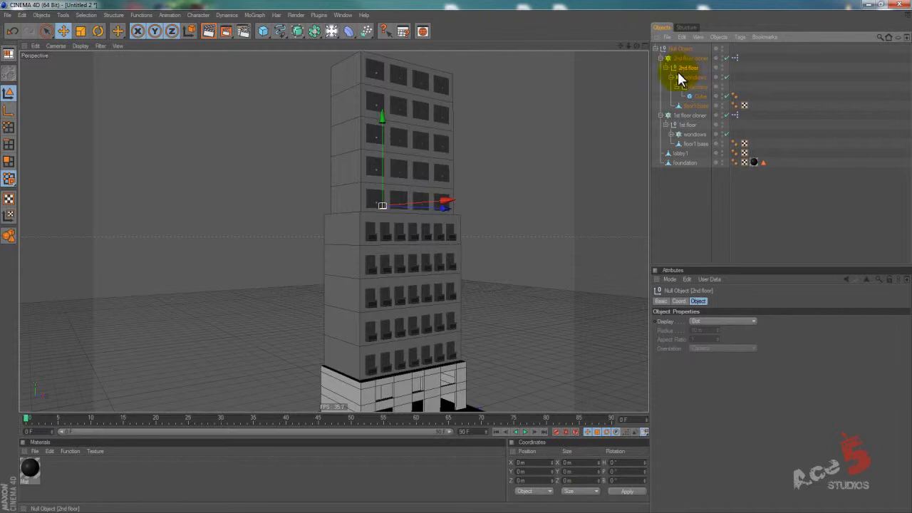
left_click(693, 105)
double_click(695, 106)
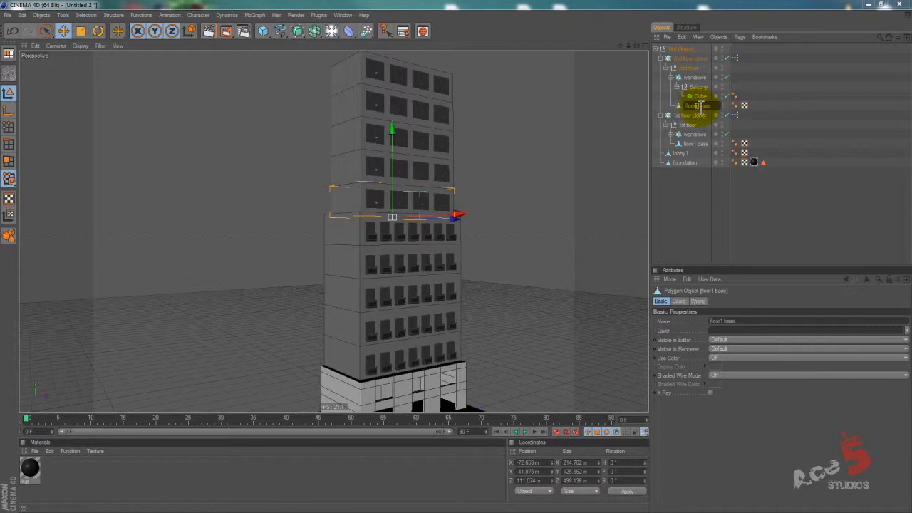
key("Return")
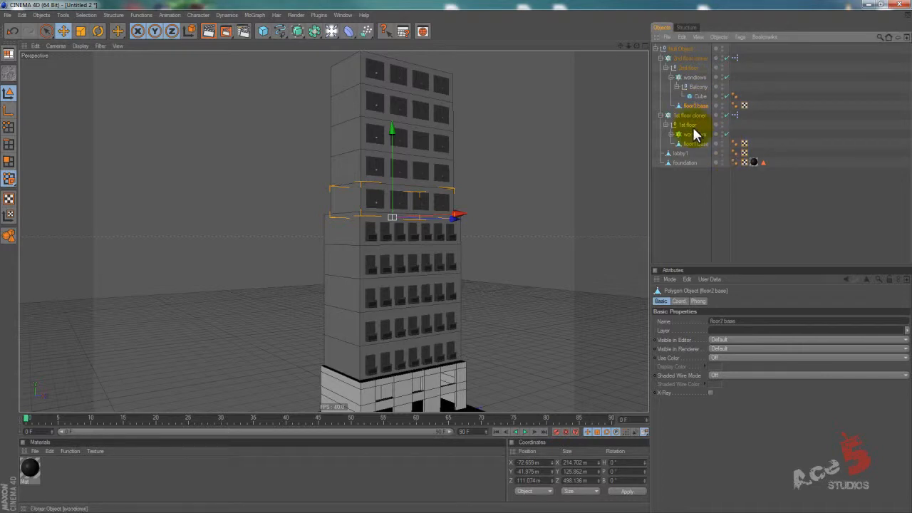
Collapse the 2nd floor group in the hierarchy and select the 2nd floor cloner.
left_click_drag(434, 179, 456, 260, "alt")
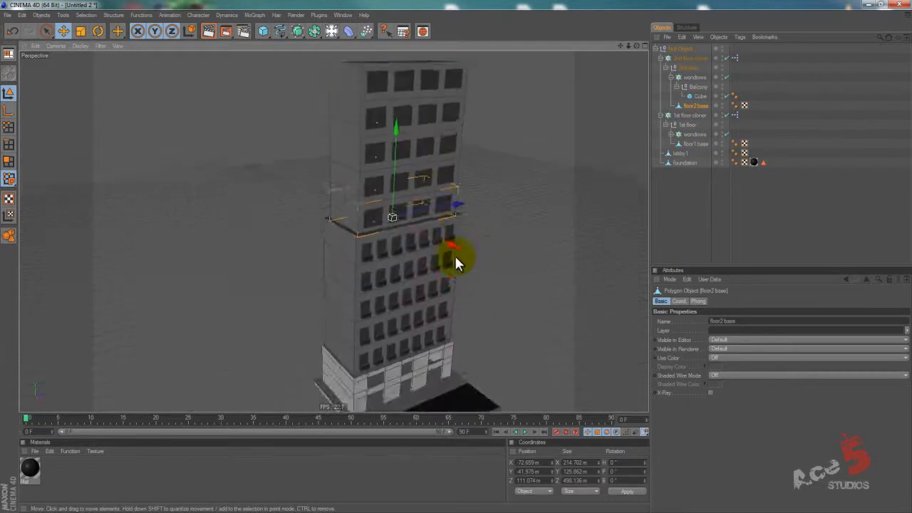
middle_click_drag(457, 257, 454, 258, "alt")
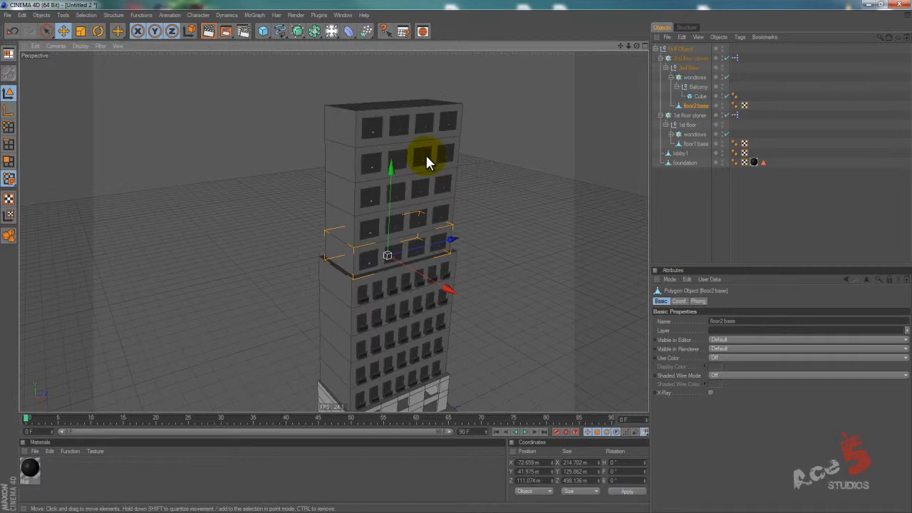
left_click(696, 77)
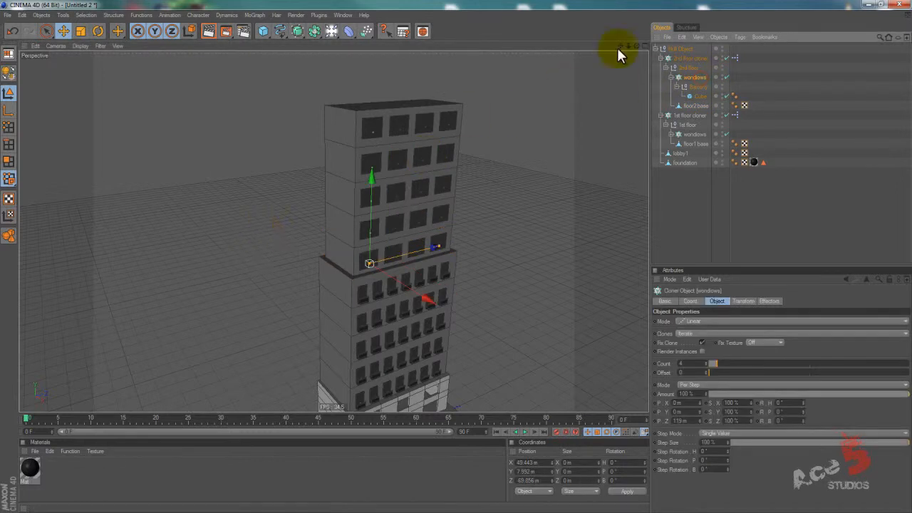
left_click(665, 67)
left_click(681, 67)
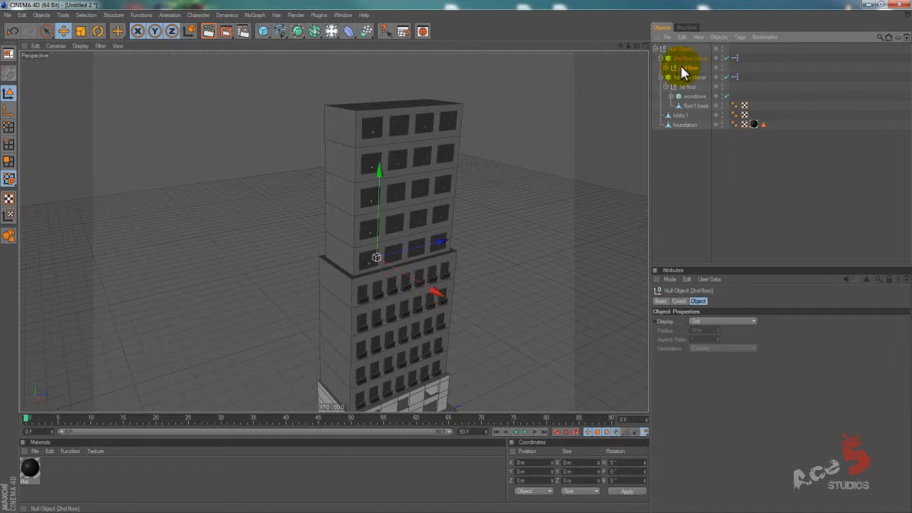
left_click(665, 67)
left_click(665, 67)
left_click(685, 57)
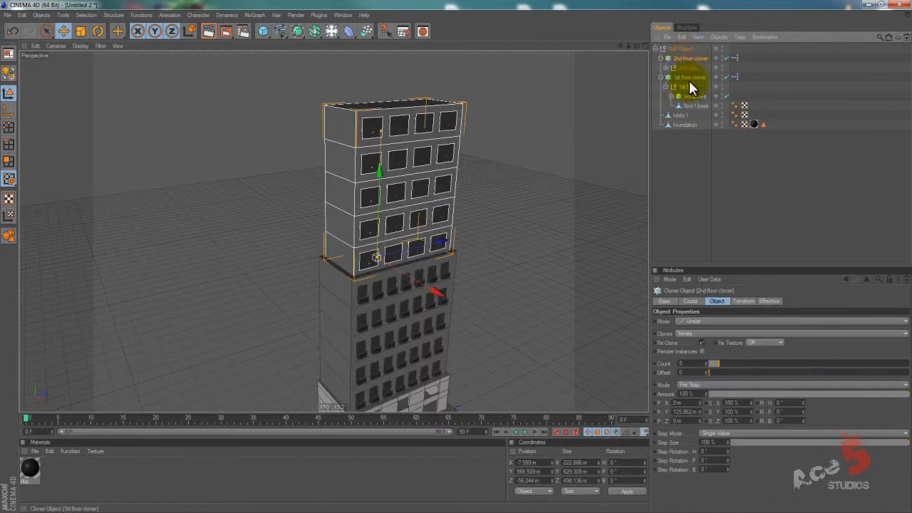
Add an XPresso tag to the top-level null object and move its editor window clear of the building.
left_click(687, 78)
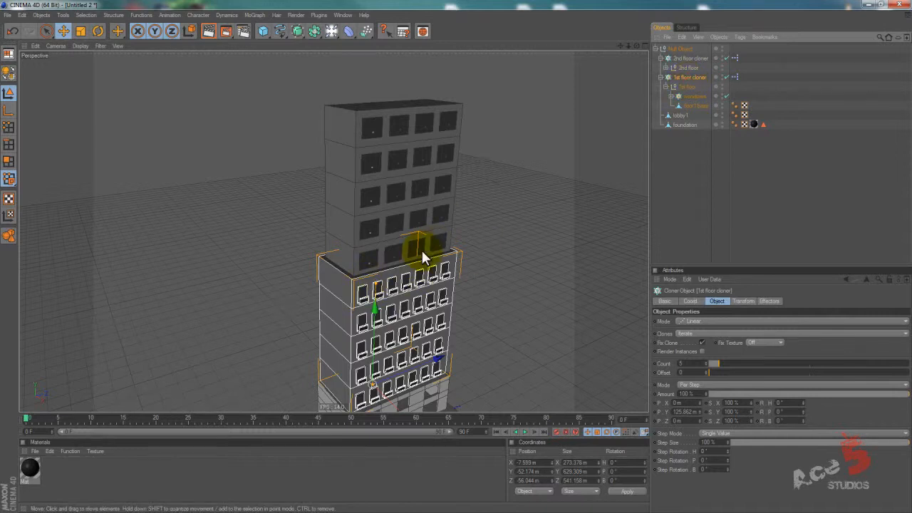
left_click_drag(433, 261, 469, 267, "alt")
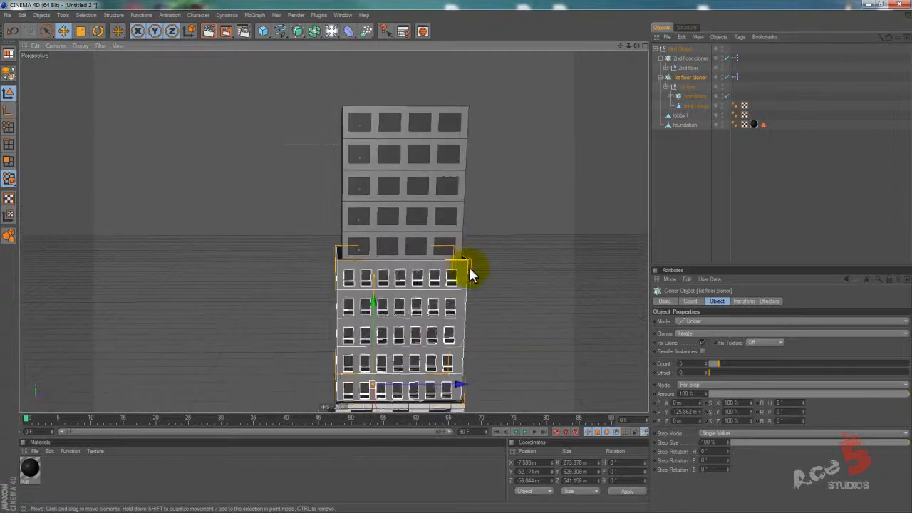
right_click(688, 47)
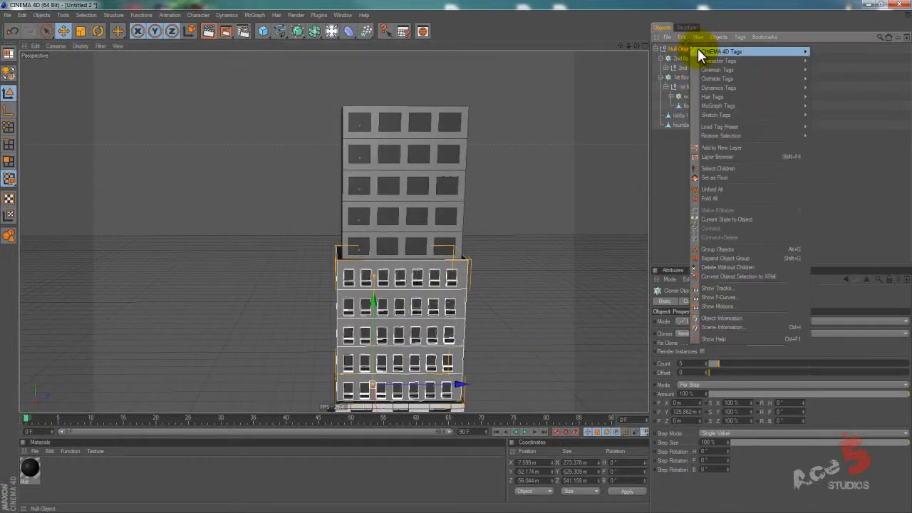
mouse_move(706, 52)
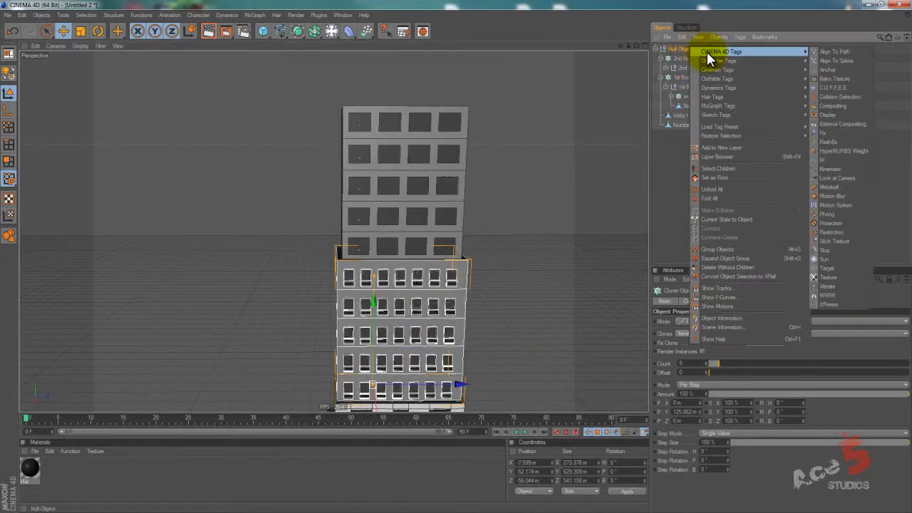
left_click(836, 302)
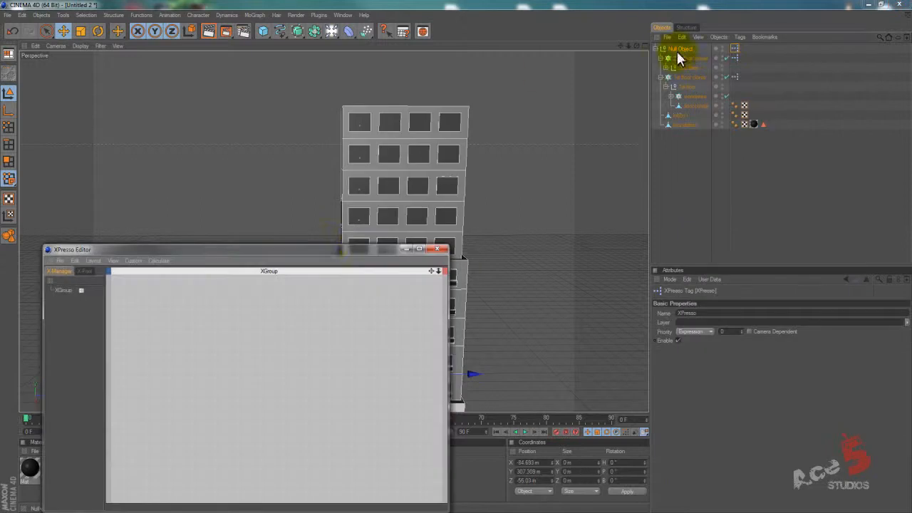
left_click_drag(316, 226, 292, 142)
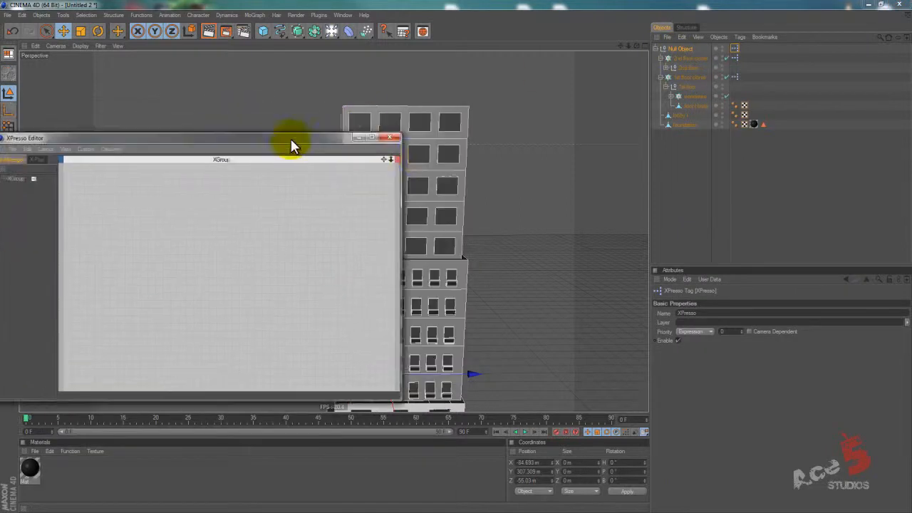
Add the 1st floor cloner to the XPresso graph as a node with a Count output and enlarge the node.
left_click_drag(467, 224, 452, 256, "alt")
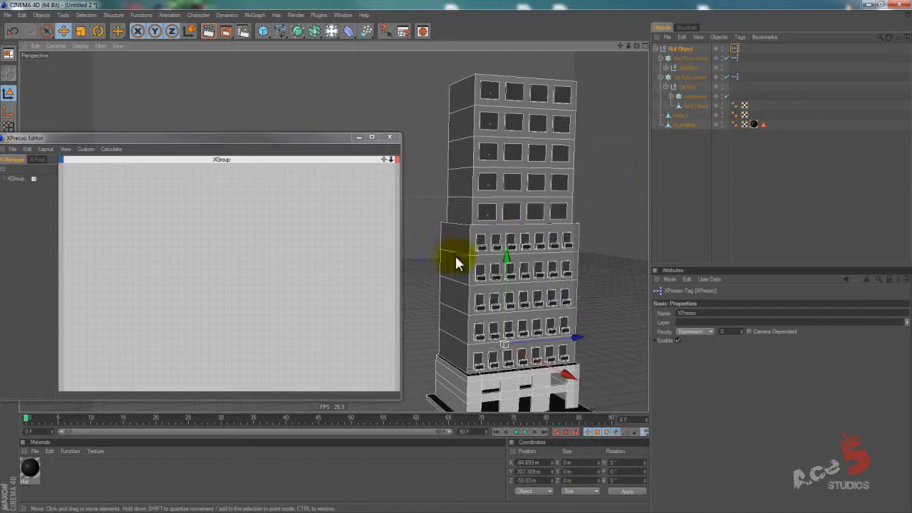
left_click(686, 77)
left_click_drag(683, 73, 106, 293)
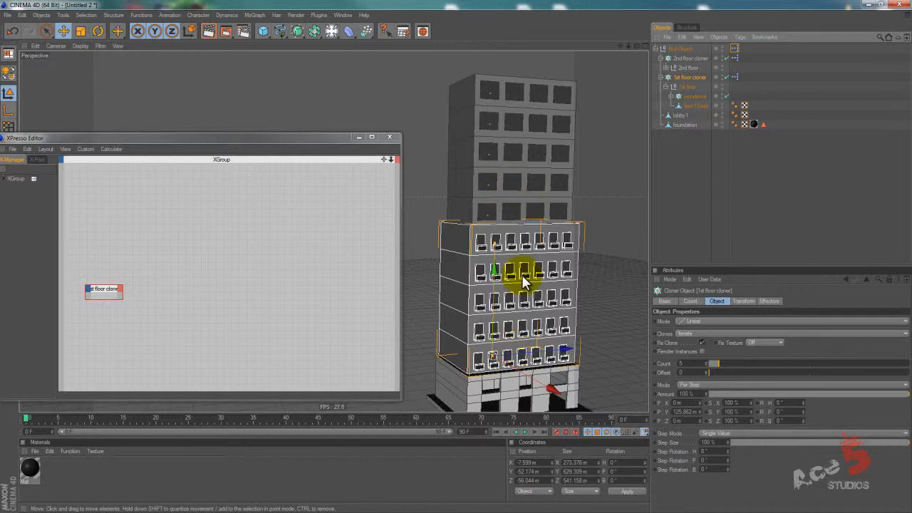
left_click_drag(503, 272, 460, 267, "alt")
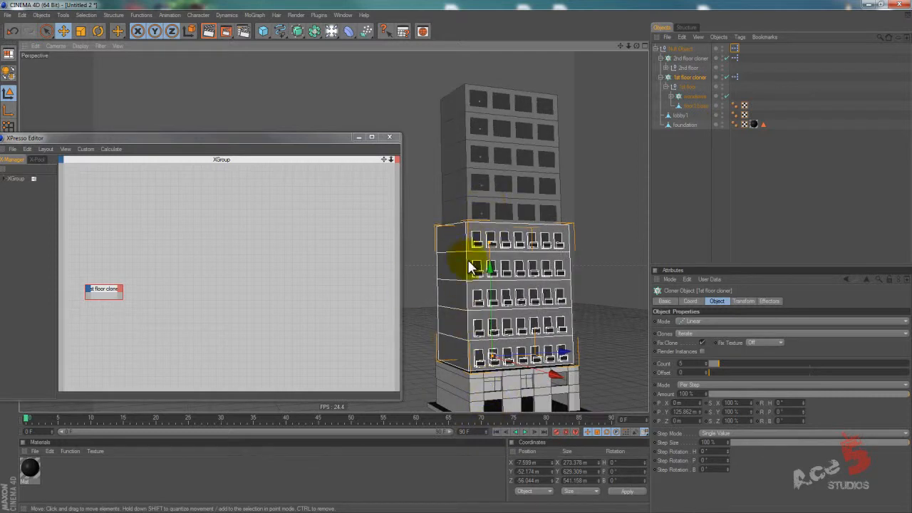
left_click(121, 290)
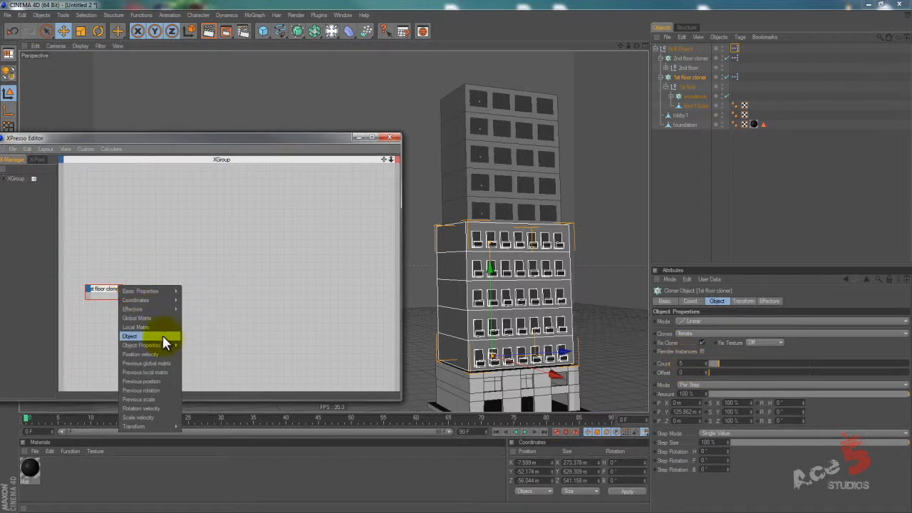
mouse_move(165, 345)
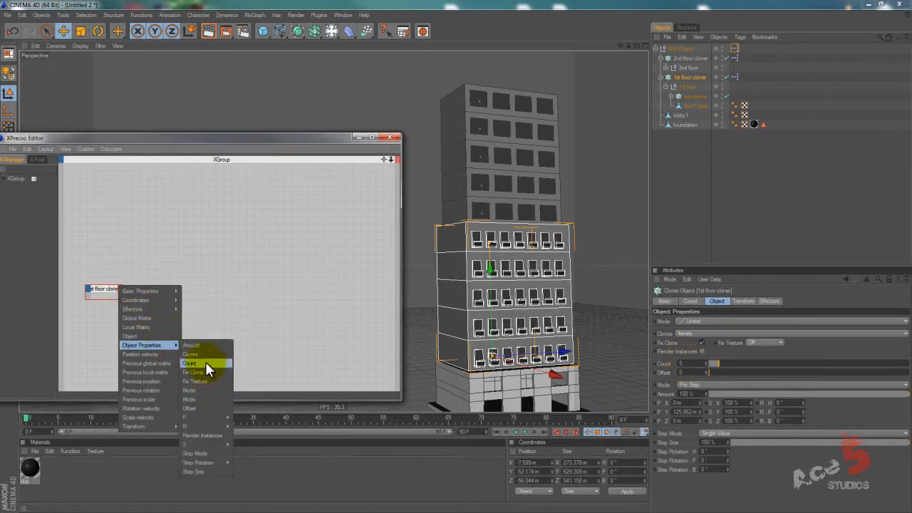
left_click(205, 361)
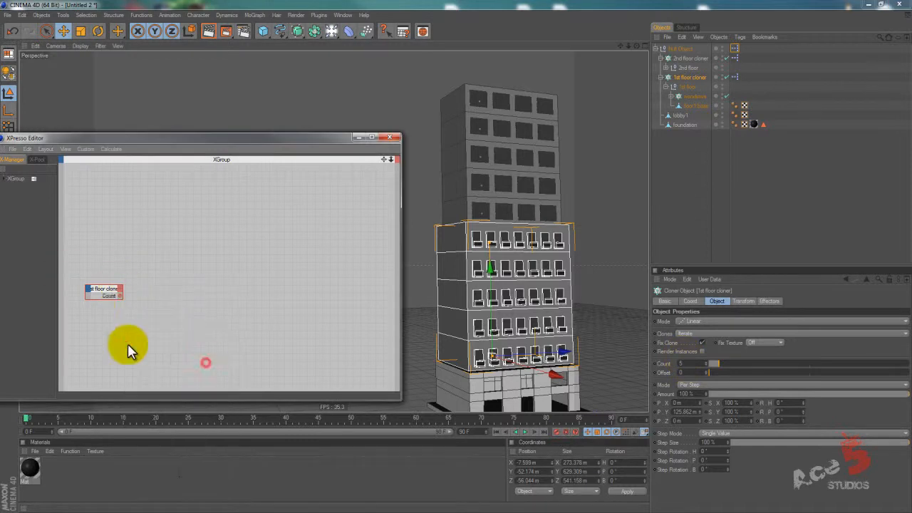
left_click(137, 308)
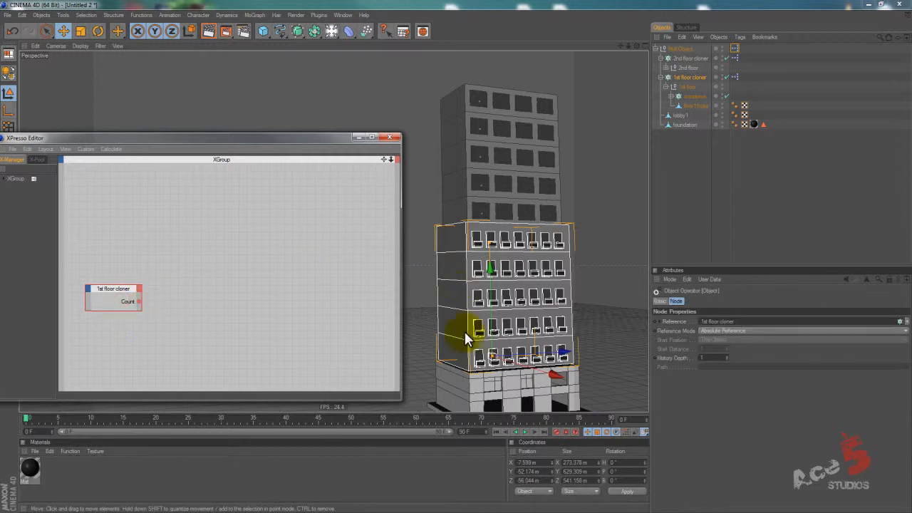
Add a P . Y output to the 1st floor cloner node and enlarge the node to fit both ports.
left_click(689, 77)
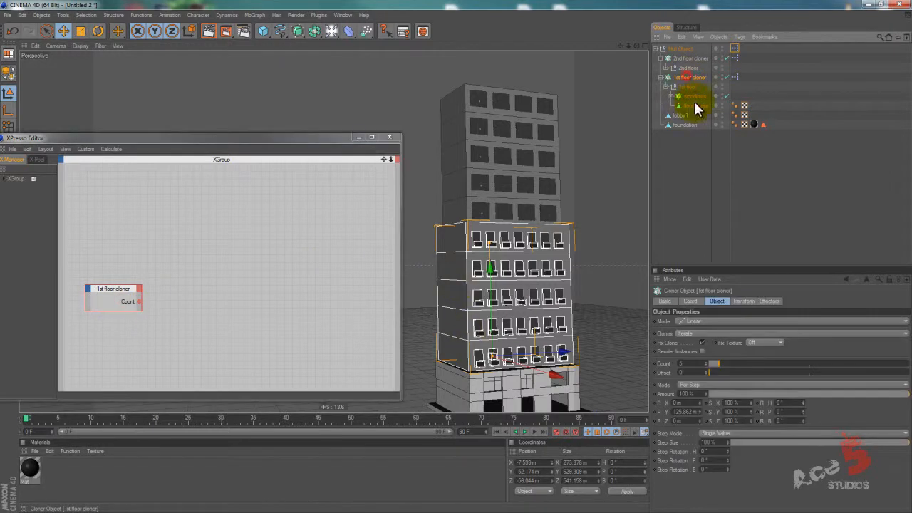
left_click(137, 291)
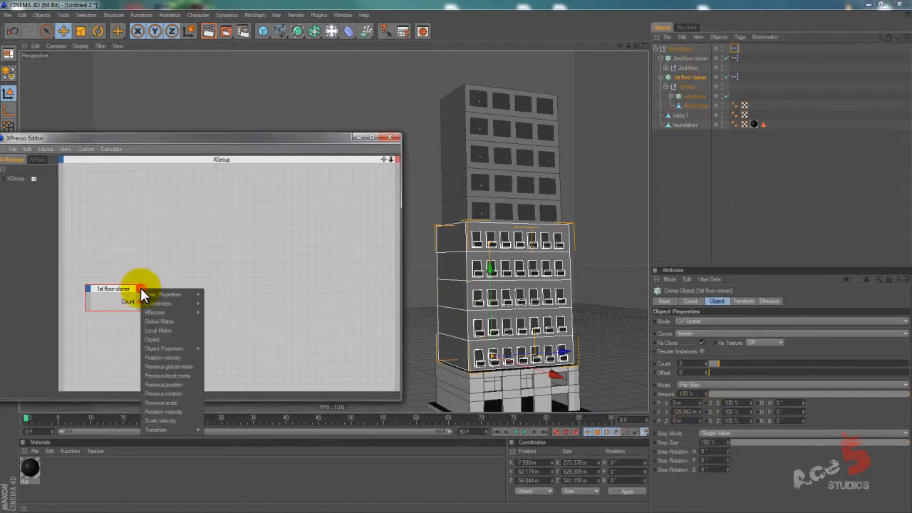
mouse_move(163, 296)
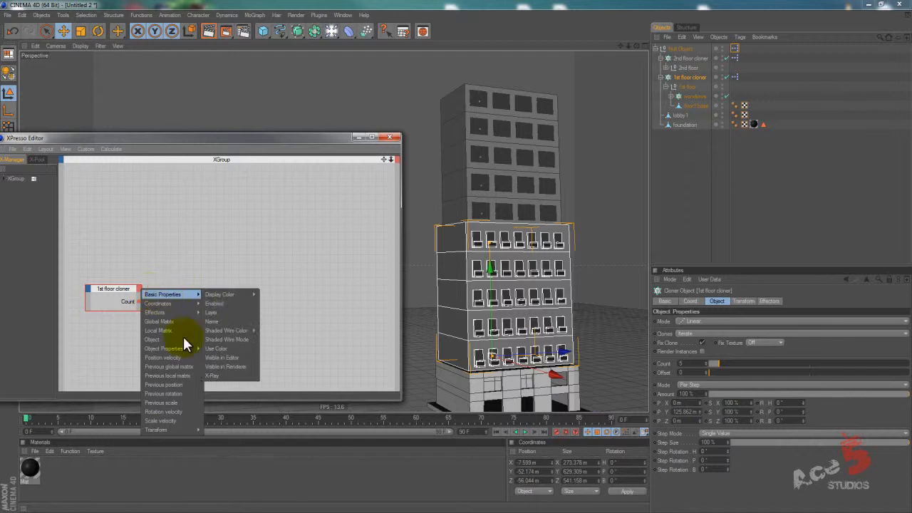
mouse_move(186, 349)
mouse_move(231, 420)
left_click(262, 421)
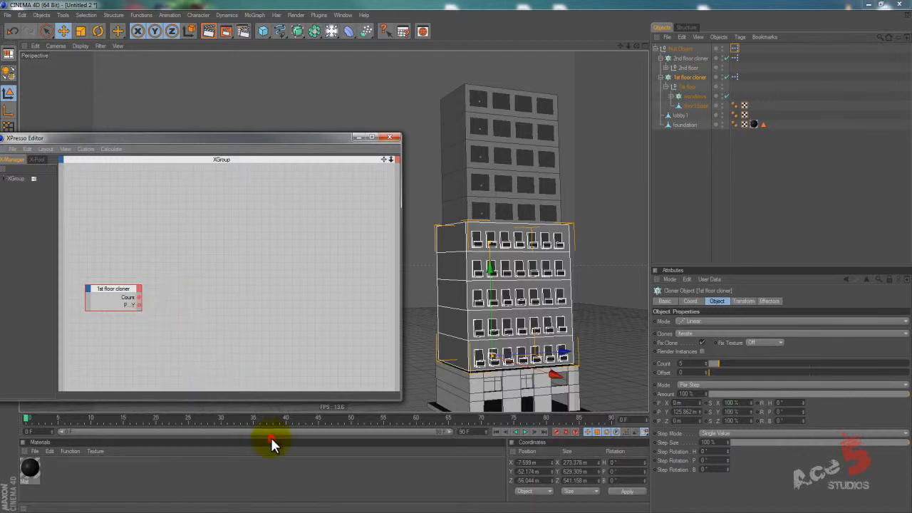
left_click(134, 313)
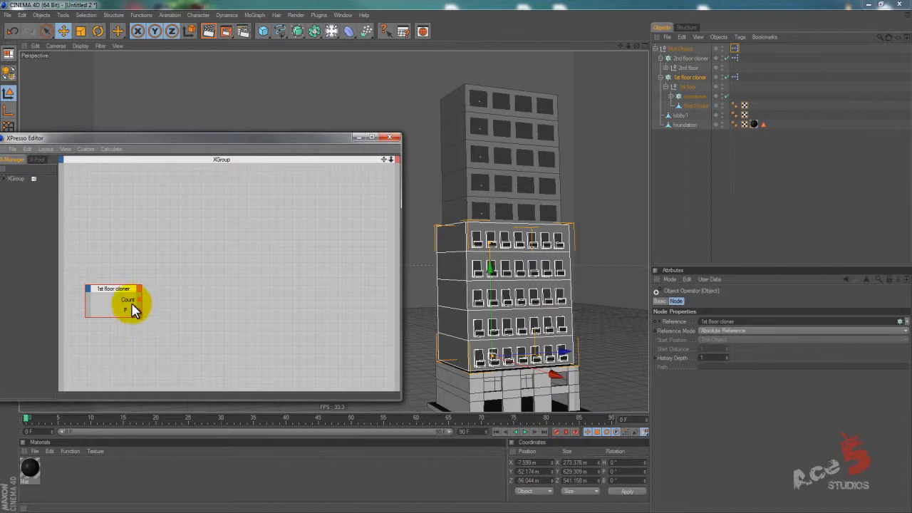
In the front view, lower the 1st floor null's axis toward the floor's base, then move the XPresso editor off the views.
middle_click(474, 174)
middle_click_drag(469, 261, 492, 302, "alt")
scroll(460, 254, "up", 5)
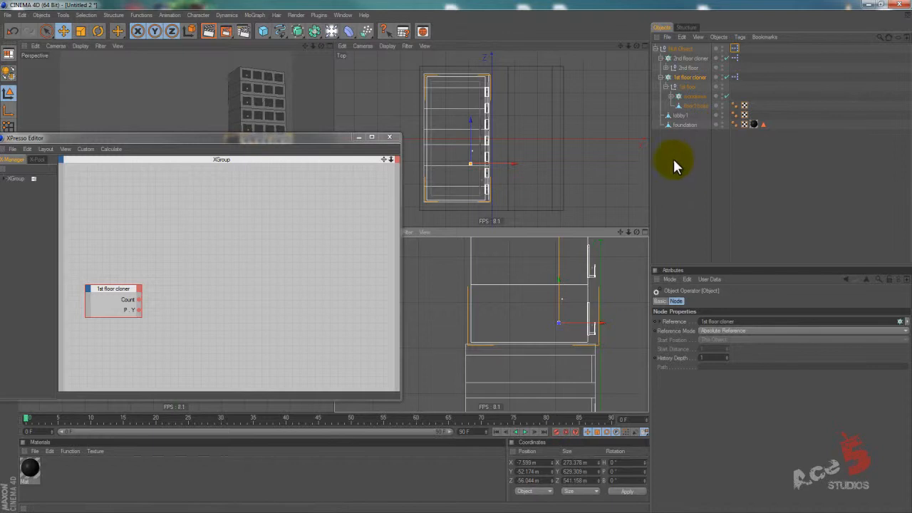
left_click(684, 90)
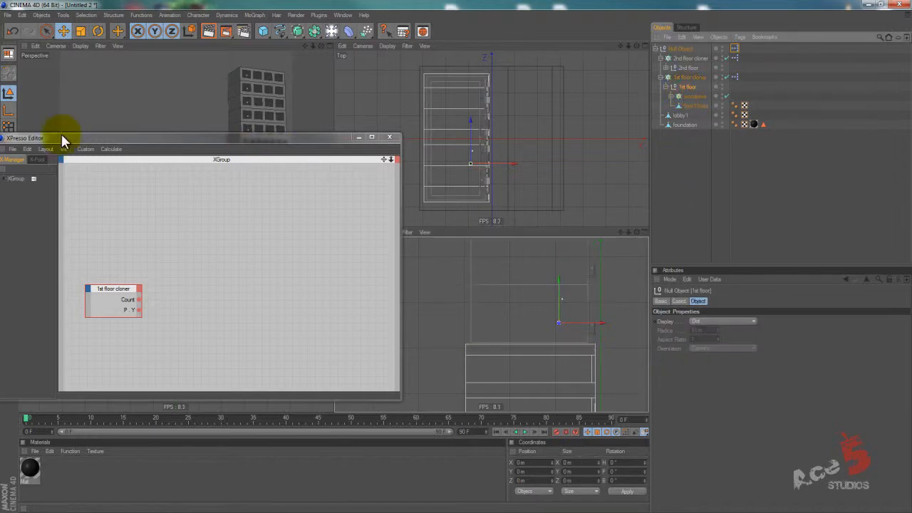
left_click(8, 109)
left_click(543, 297)
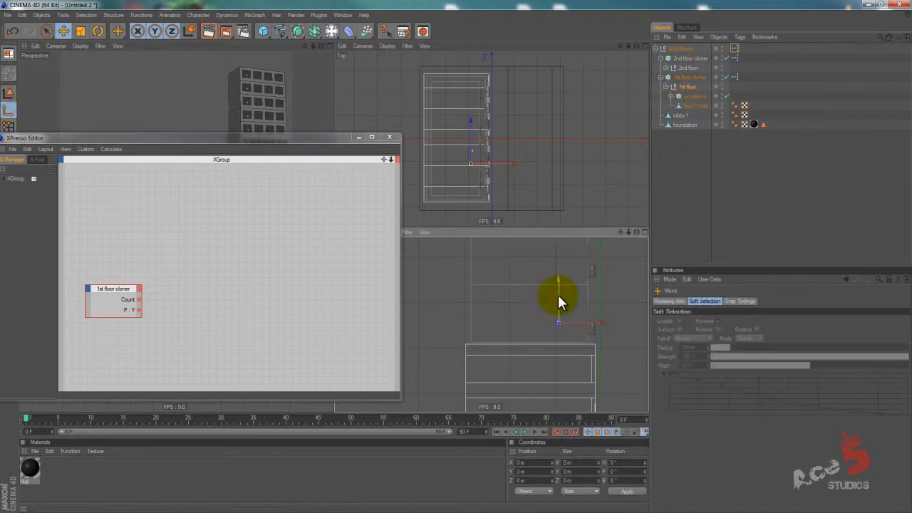
left_click_drag(559, 299, 559, 308)
left_click(262, 138)
left_click_drag(261, 150, 236, 394)
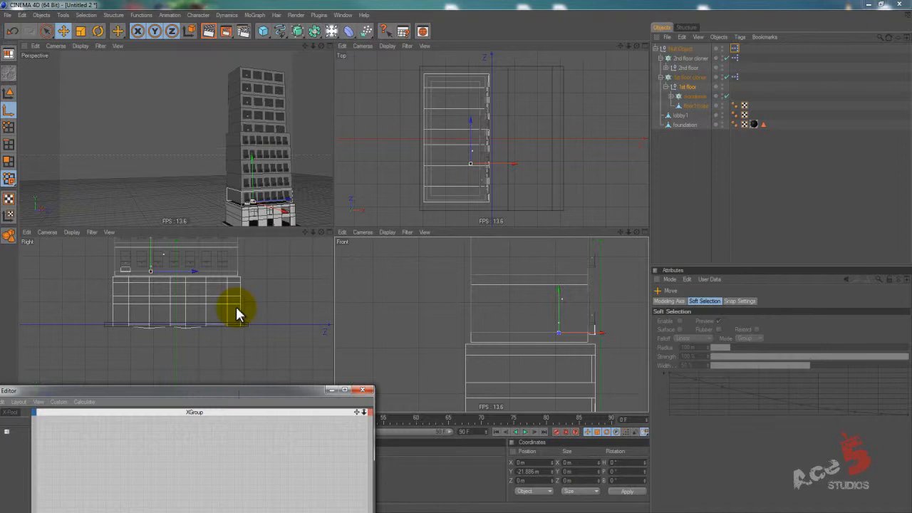
Lower the 1st floor cloner's axis by about 15.6 m and the 1st floor null's axis by about 20.8 m.
left_click(690, 77)
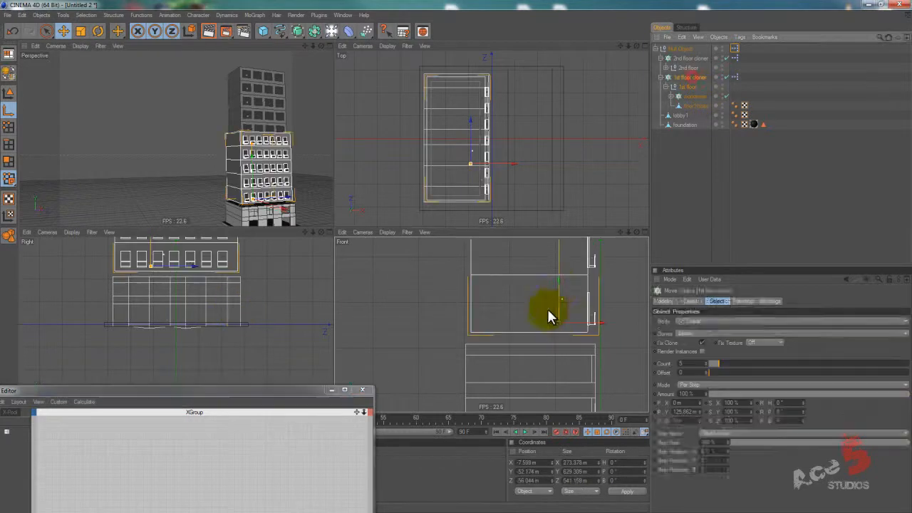
left_click_drag(559, 288, 457, 259)
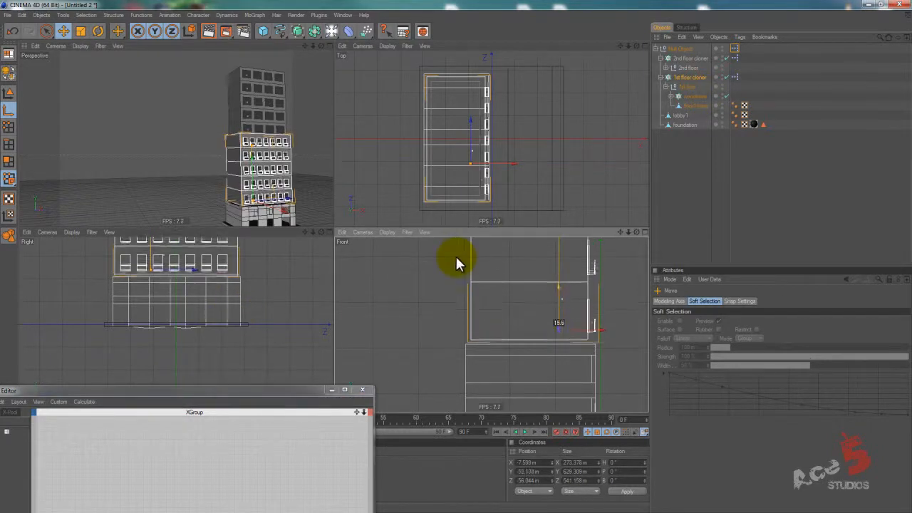
left_click(681, 86)
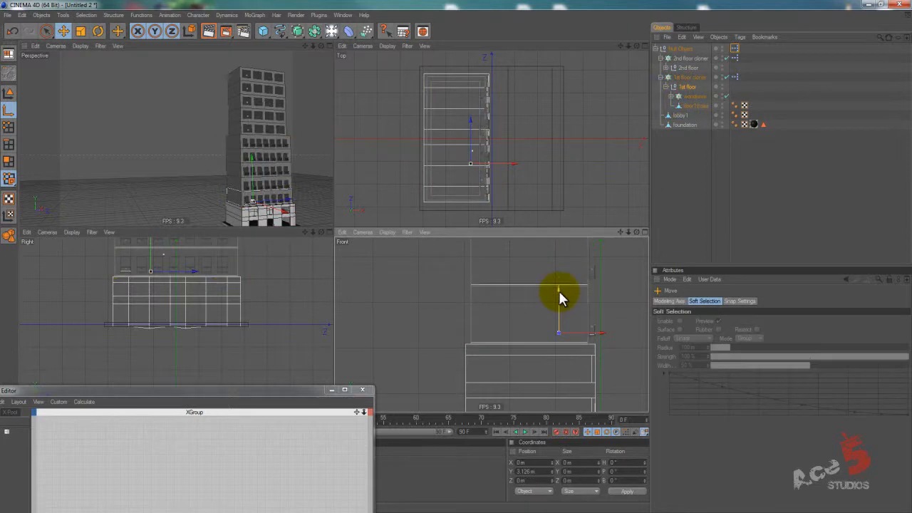
left_click_drag(558, 291, 456, 255)
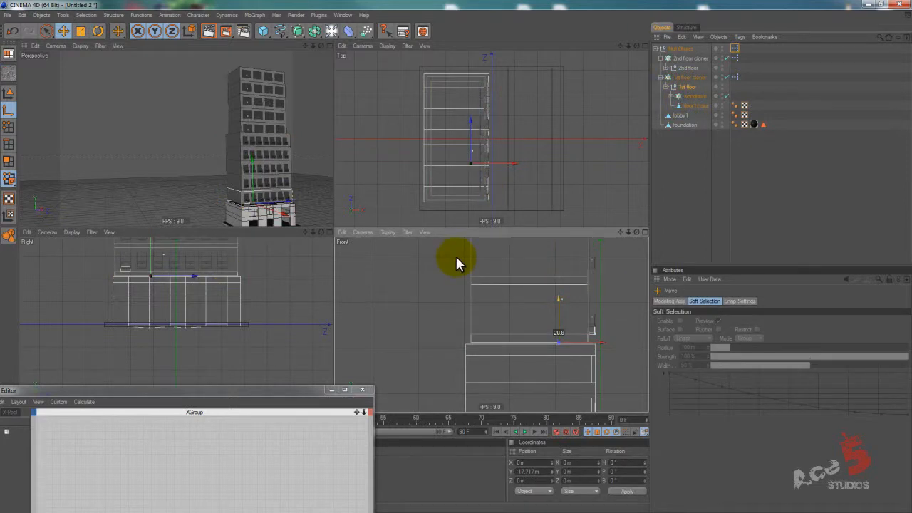
Collapse the 1st floor null and lower the 1st floor cloner's axis by about 19.8 m to the lobby's top edge.
left_click(664, 86)
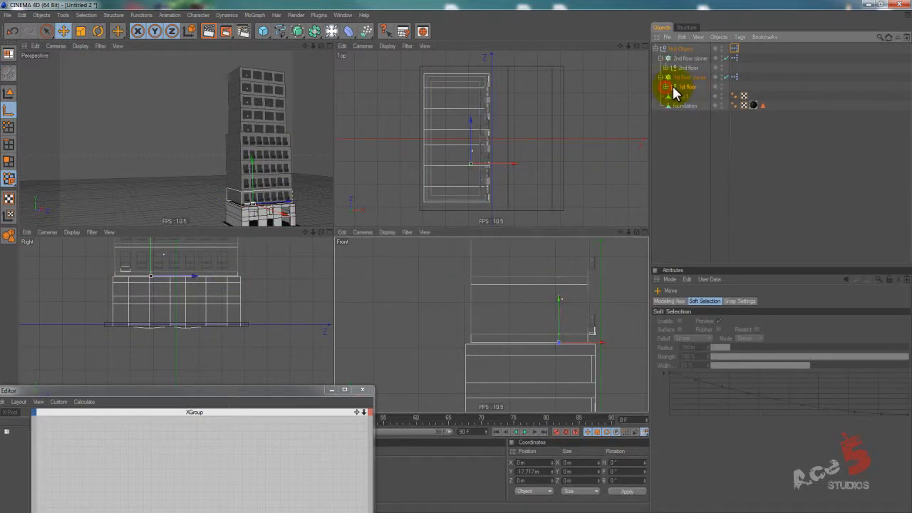
left_click(681, 88)
left_click(686, 77)
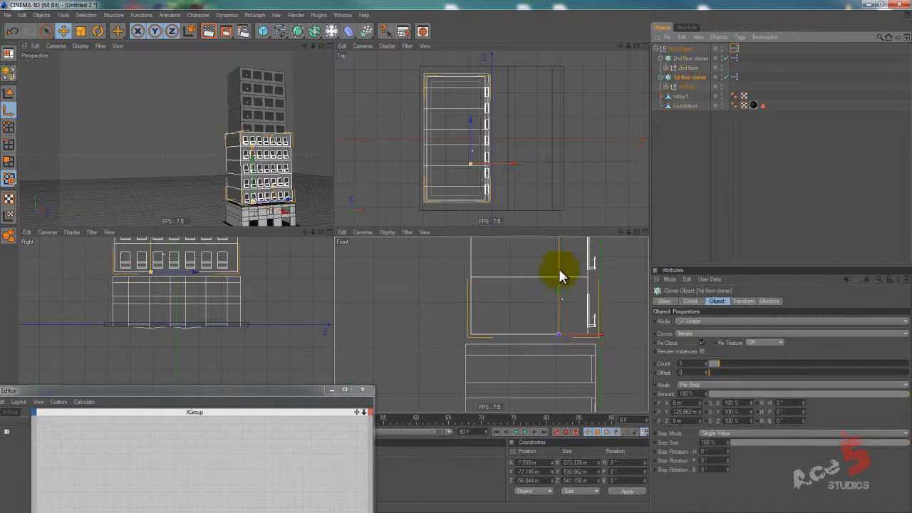
left_click(688, 86)
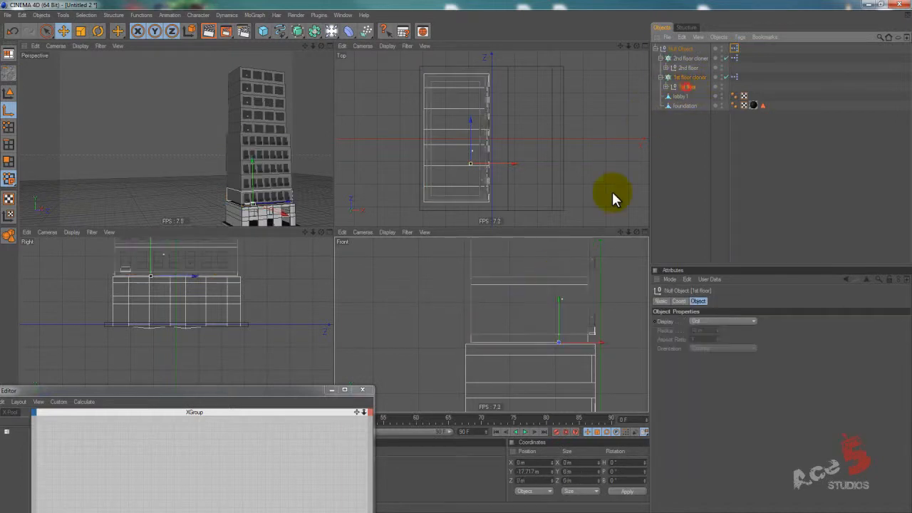
left_click(688, 78)
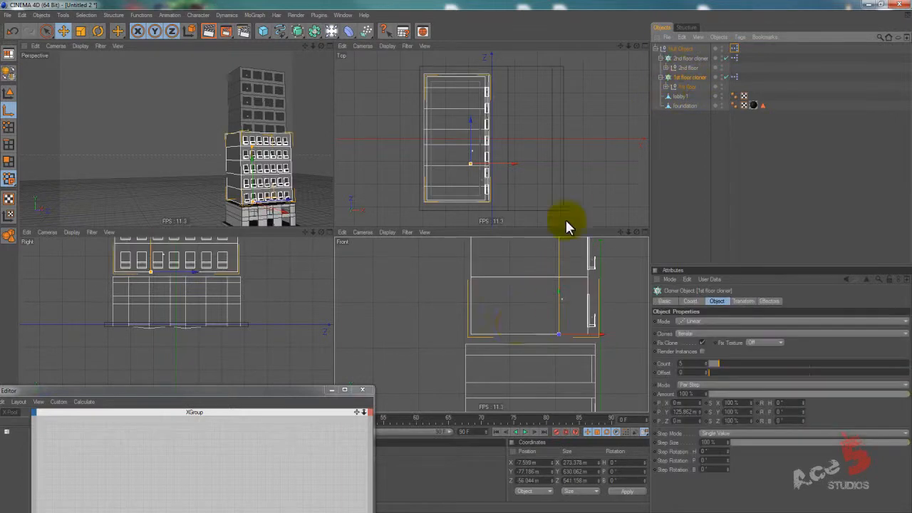
left_click_drag(538, 314, 457, 264)
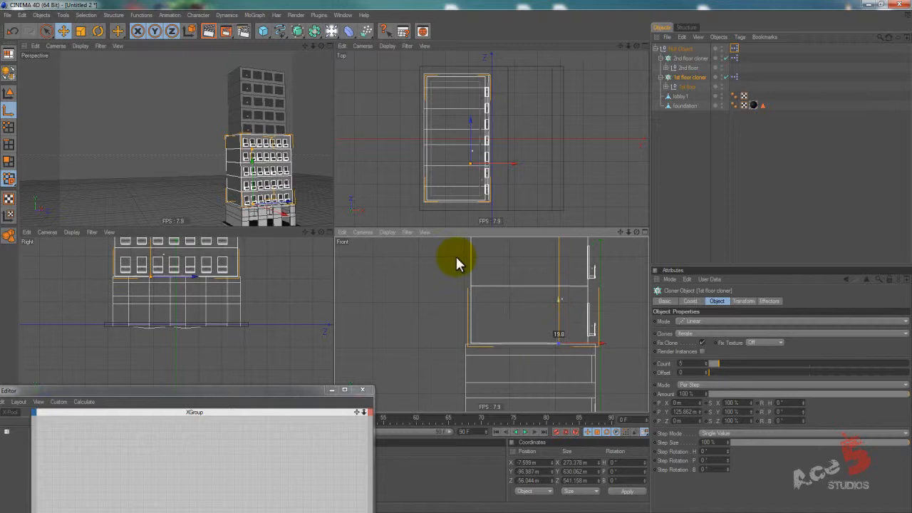
In the enlarged front view, nudge the 1st floor null slightly down toward the lobby's top edge in point mode.
middle_click(520, 298)
scroll(516, 255, "up", 5)
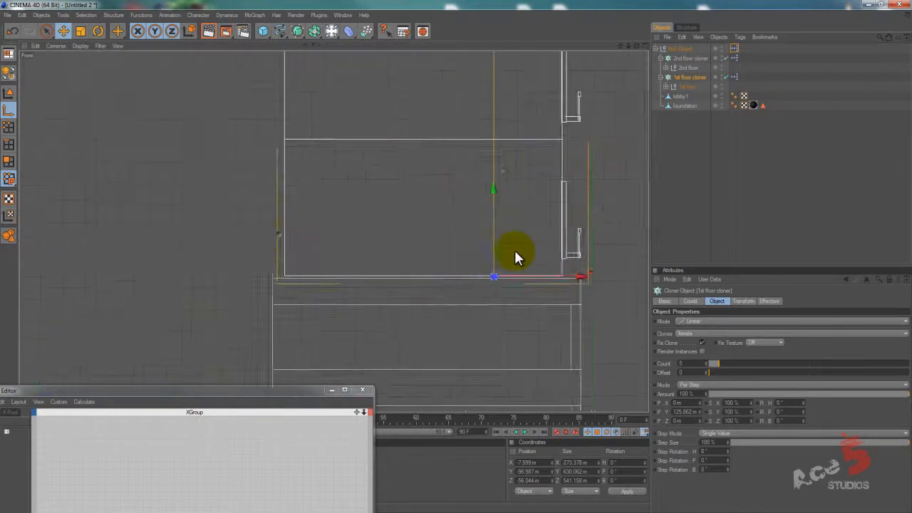
middle_click_drag(409, 260, 453, 254, "alt")
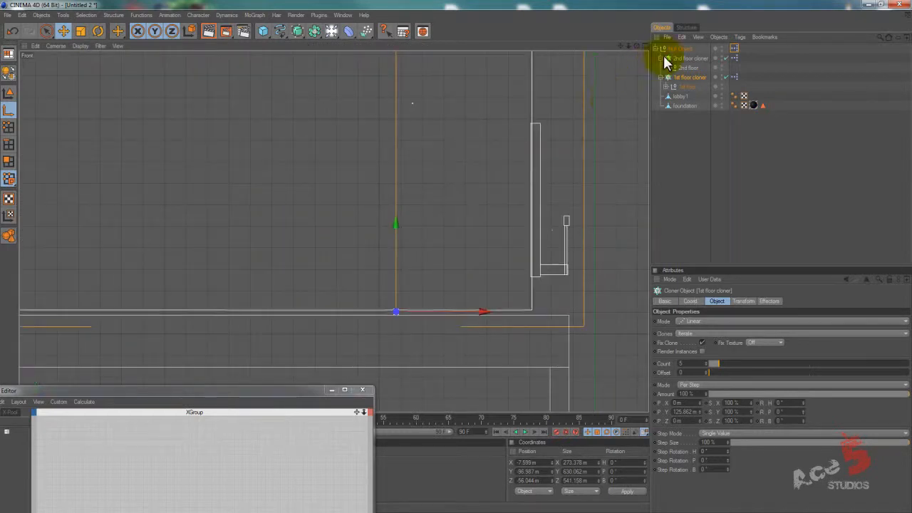
left_click(682, 86)
left_click(6, 130)
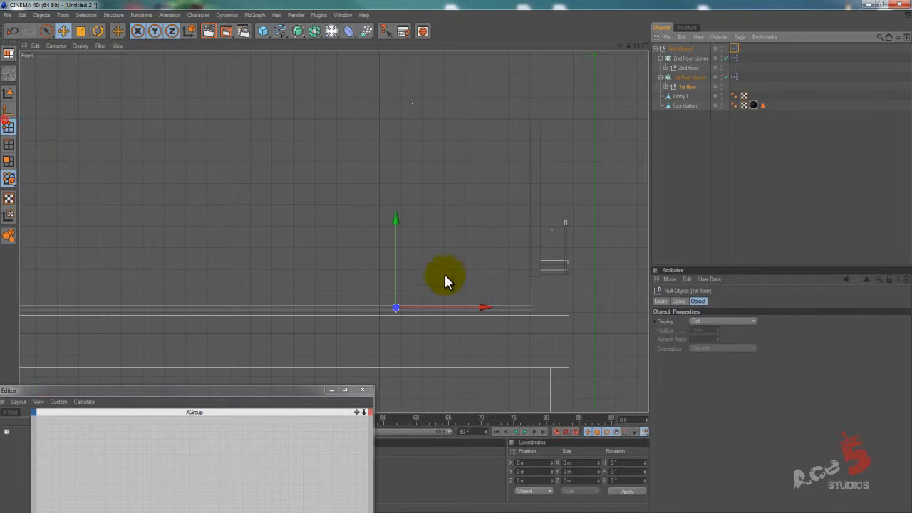
left_click_drag(393, 263, 456, 259)
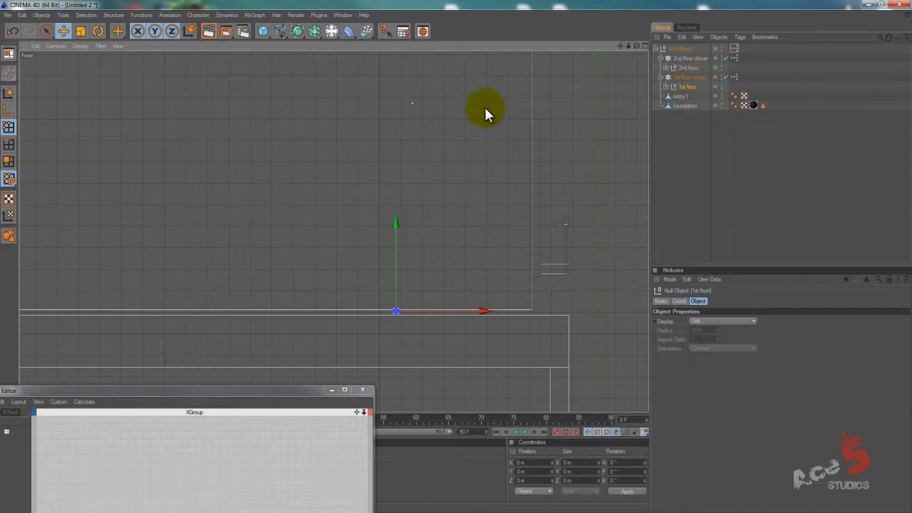
Select the 1st floor cloner in model mode and move the XPresso editor back so its whole node area is accessible.
scroll(455, 253, "down", 3)
middle_click(423, 192)
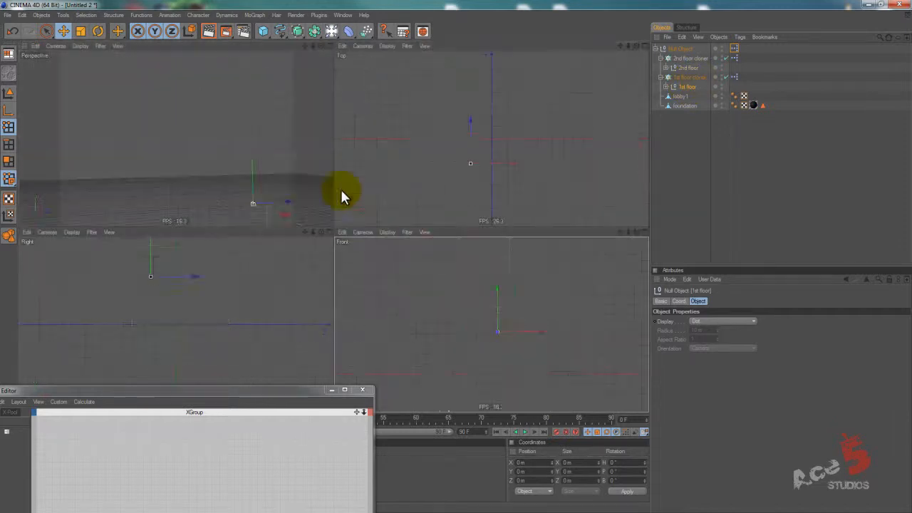
scroll(471, 256, "up", 8)
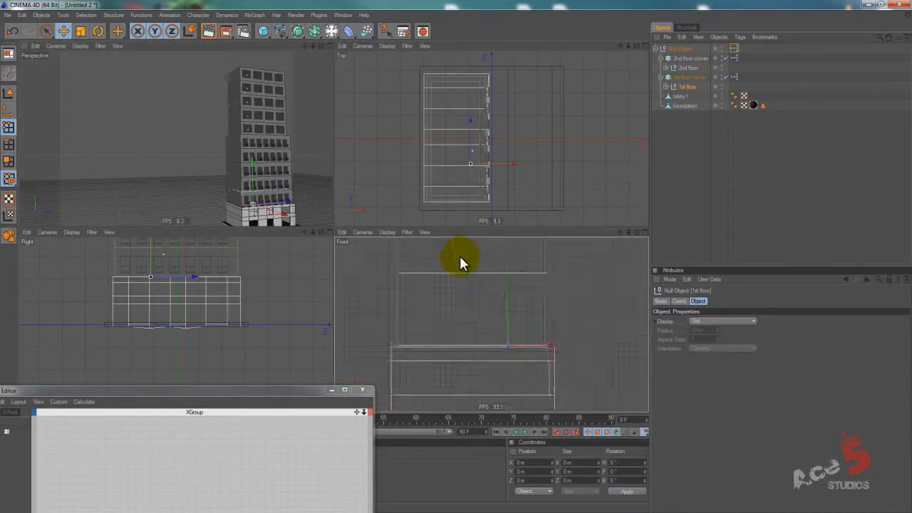
left_click(683, 77)
left_click(8, 94)
left_click_drag(531, 340, 456, 258)
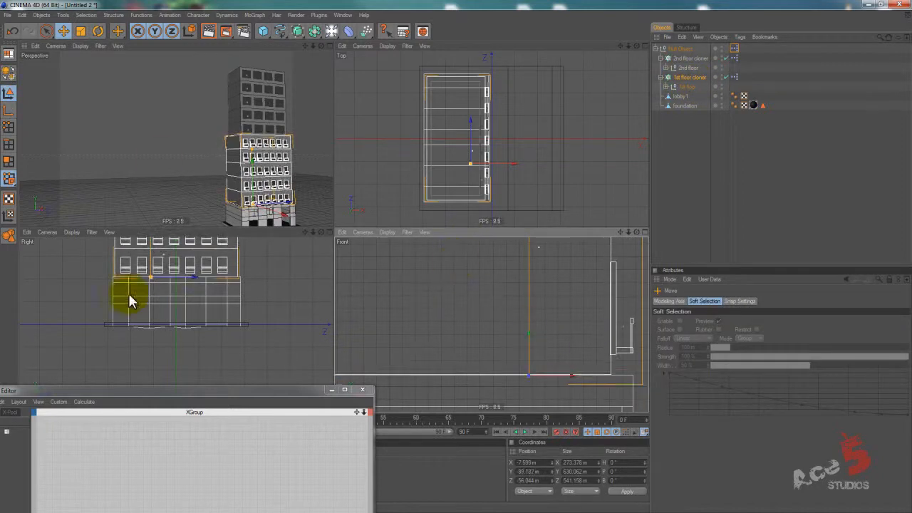
left_click_drag(264, 392, 323, 214)
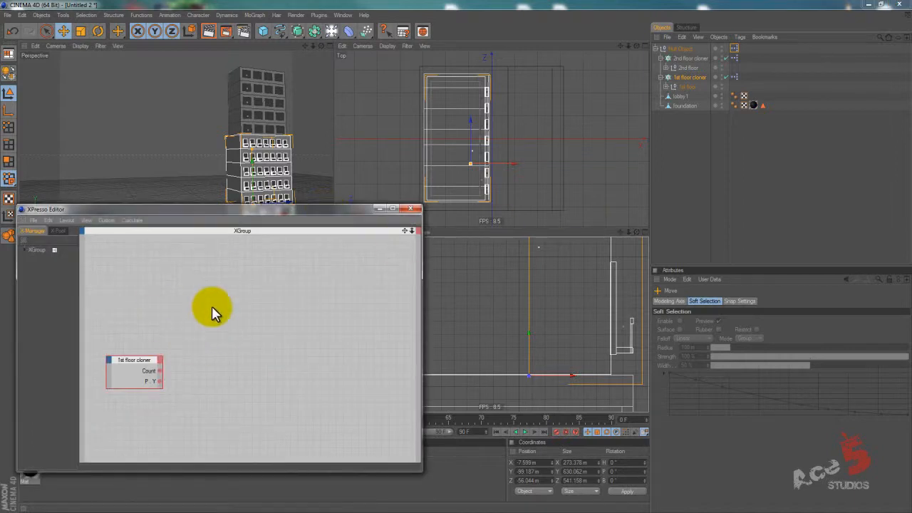
right_click_drag(466, 255, 414, 253, "alt")
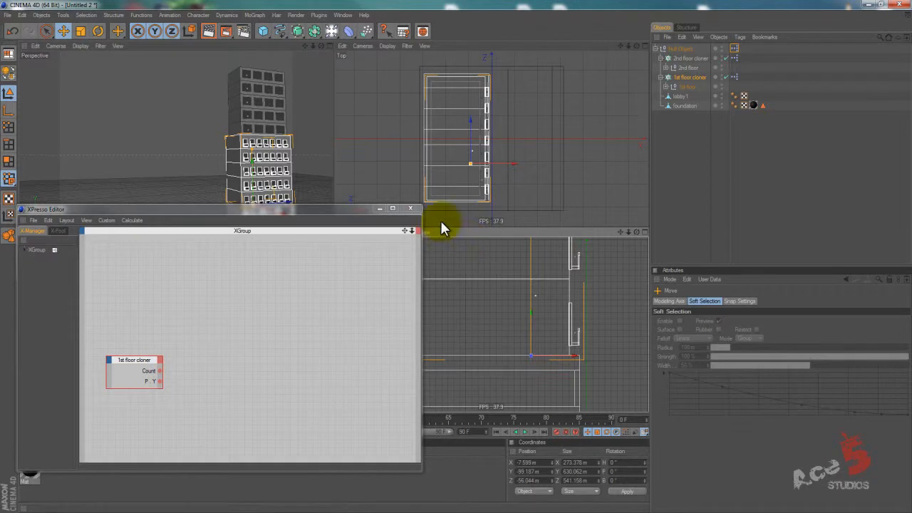
left_click_drag(354, 206, 602, 263)
middle_click_drag(459, 255, 526, 285, "alt")
right_click_drag(603, 270, 438, 259, "alt")
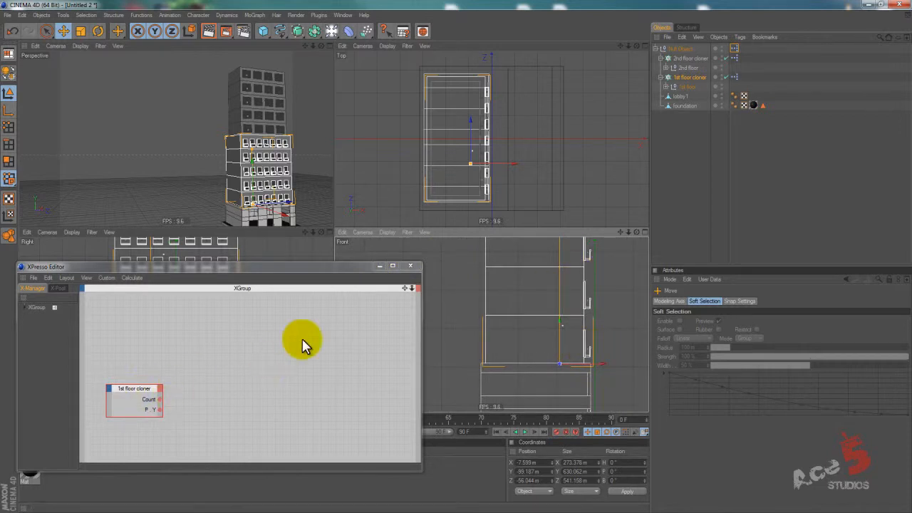
Add a Position Y output port to the 1st floor cloner node and enlarge the node to space out its ports.
left_click(162, 390)
mouse_move(207, 381)
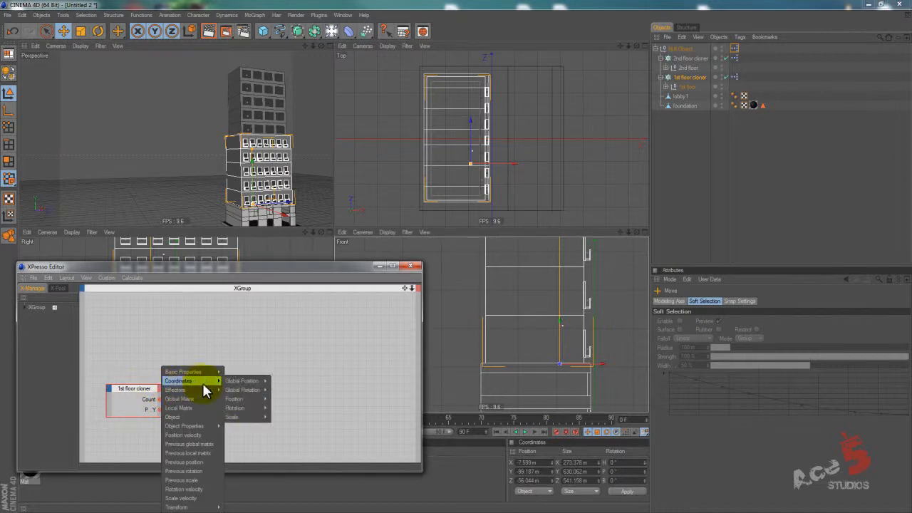
mouse_move(253, 402)
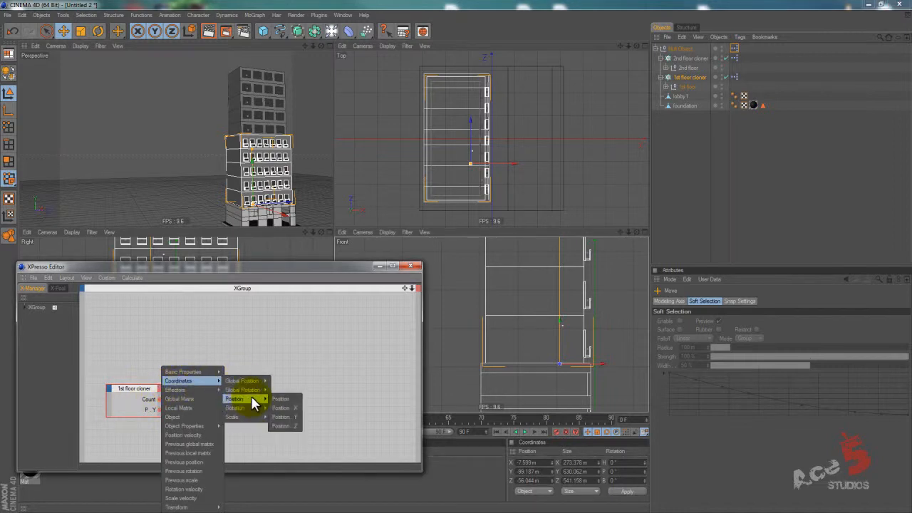
left_click(285, 417)
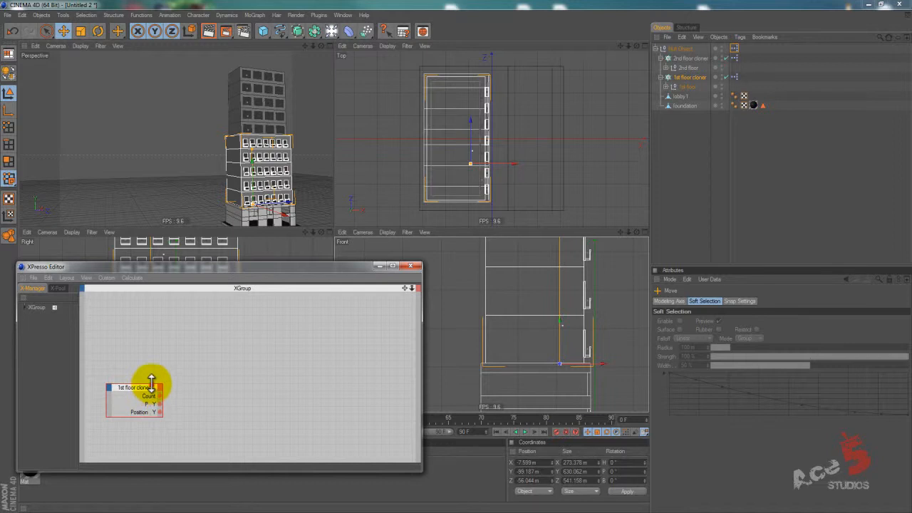
left_click_drag(151, 382, 151, 363)
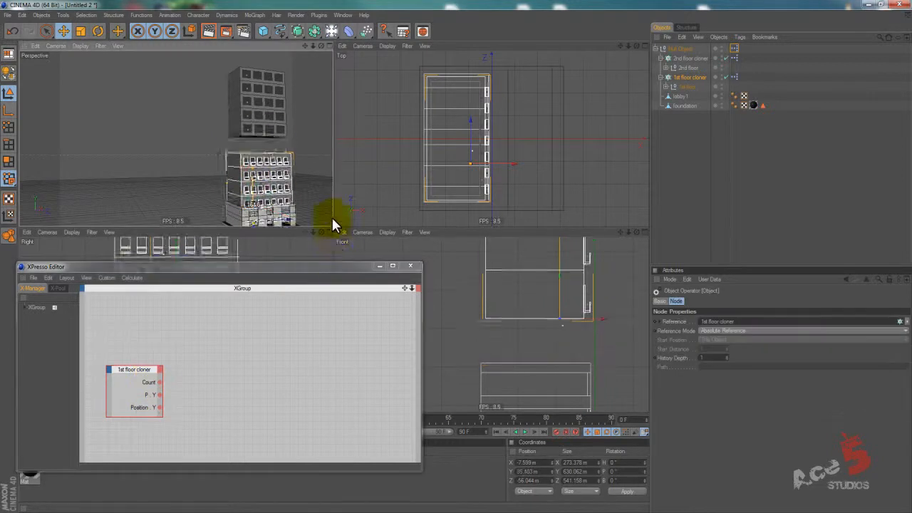
Try shifting the 1st floor cloner vertically through its Y position, and undo the shift.
left_click(528, 471)
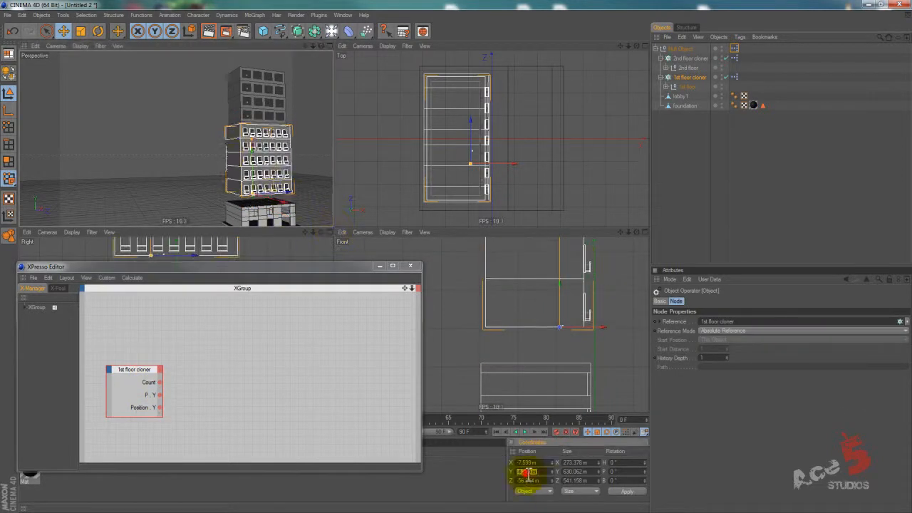
left_click(226, 162)
key("ctrl+z")
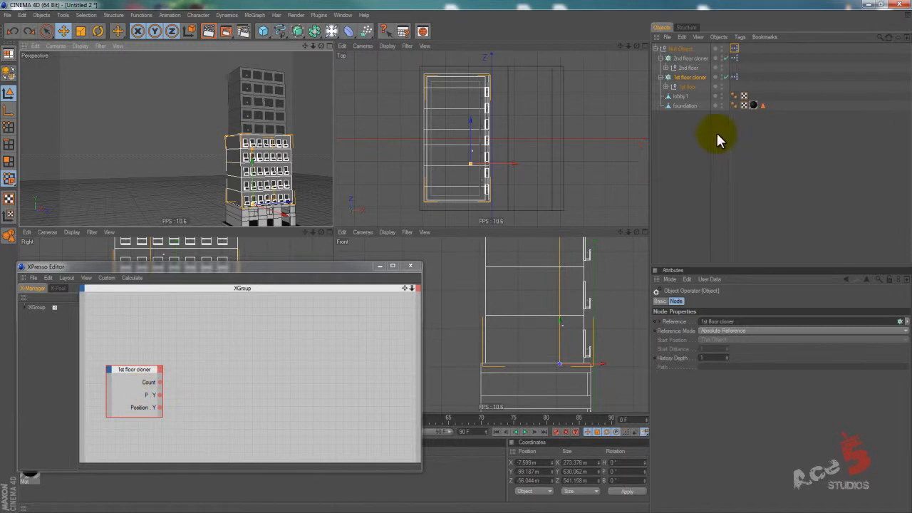
Add a Math node beside the 1st floor cloner node in the XPresso graph and set its function to Multiply.
left_click(155, 398)
right_click(226, 372)
mouse_move(266, 374)
mouse_move(314, 375)
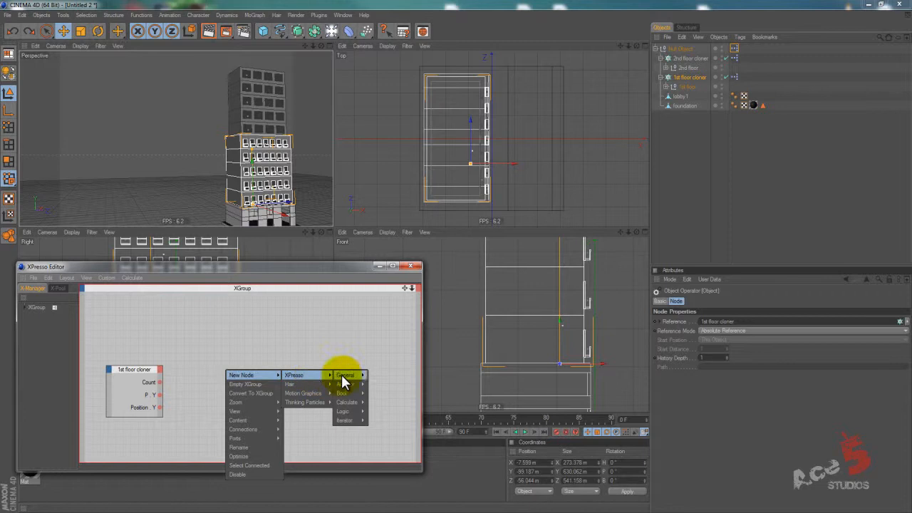
mouse_move(358, 402)
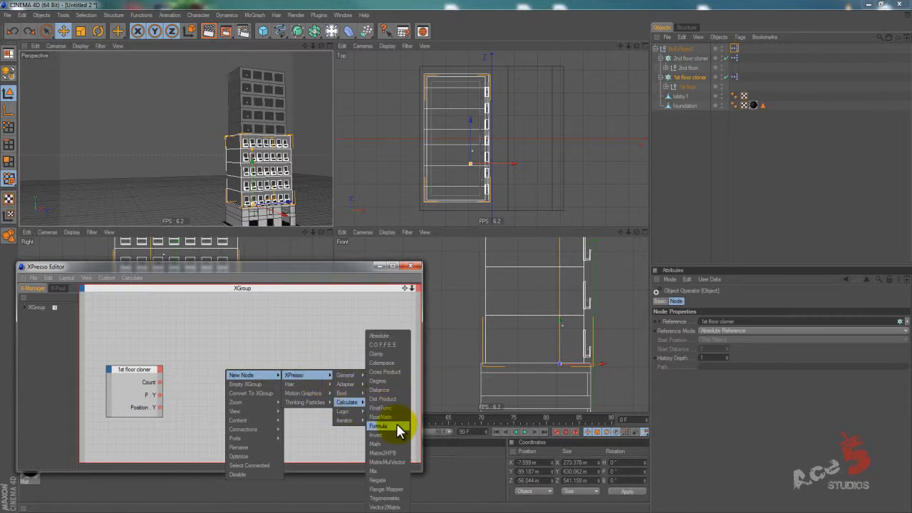
left_click(388, 444)
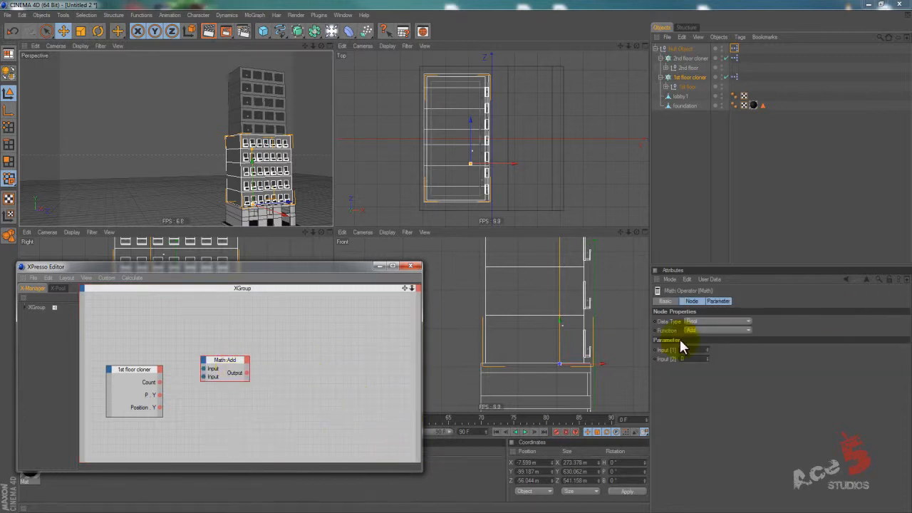
left_click(708, 323)
left_click(708, 322)
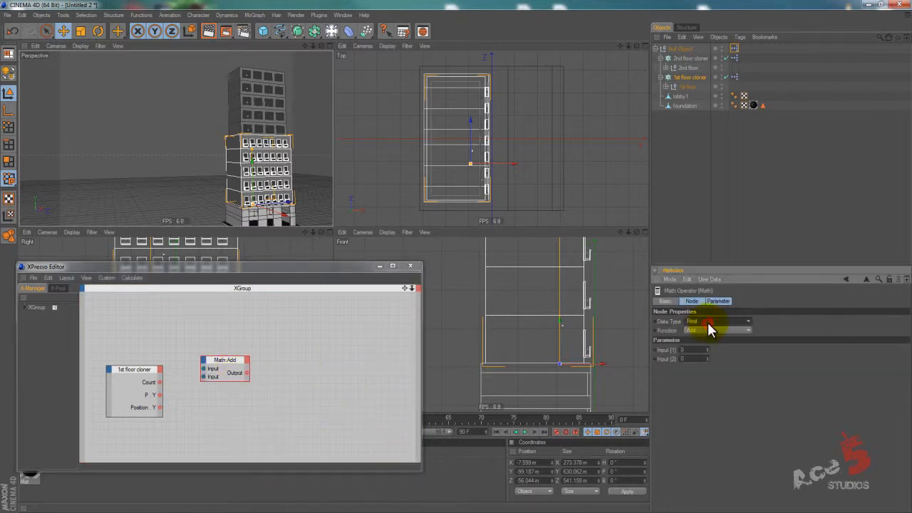
left_click(710, 357)
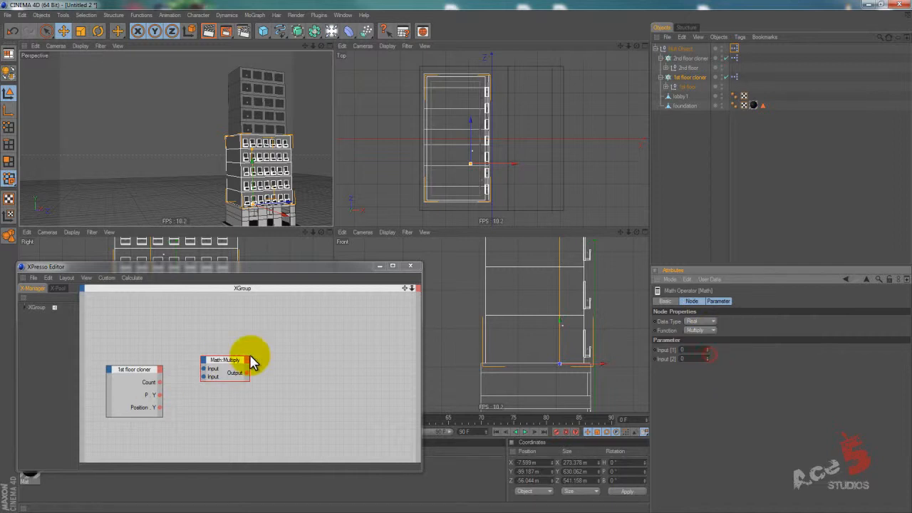
Connect the 1st floor cloner node's Count and P . Y outputs to the two inputs of the Multiply node.
left_click_drag(225, 359, 218, 383)
left_click_drag(159, 382, 194, 393)
right_click(258, 339)
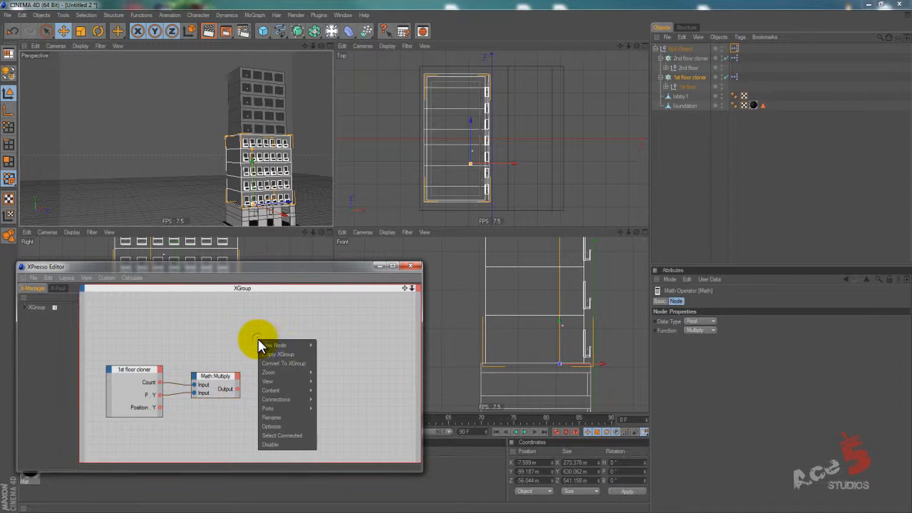
left_click(230, 344)
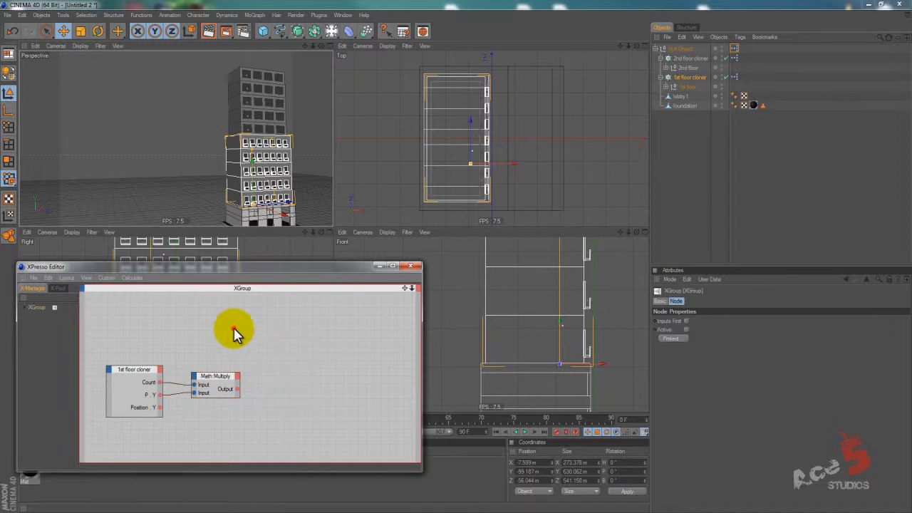
Duplicate the Multiply node in the XPresso graph and set the copy's function to Add.
left_click_drag(224, 381, 227, 367)
left_click(226, 368)
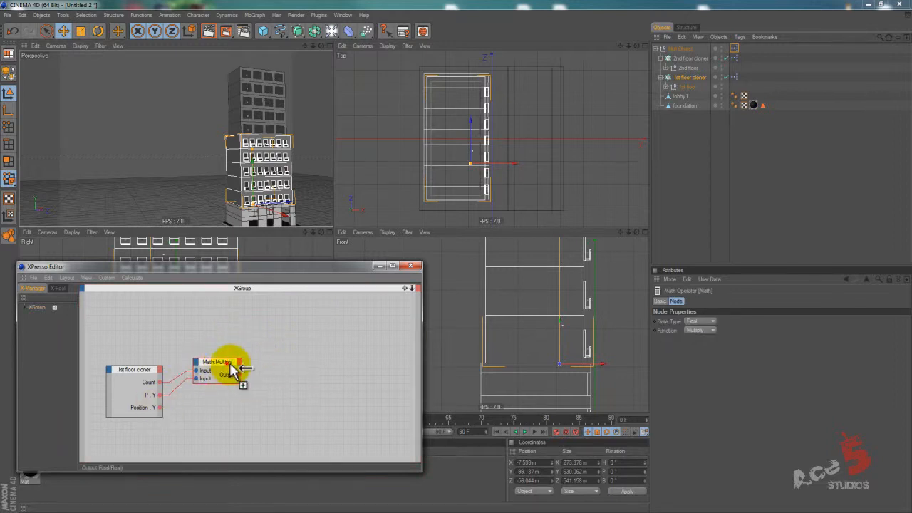
left_click_drag(230, 364, 283, 395, "ctrl")
left_click(703, 330)
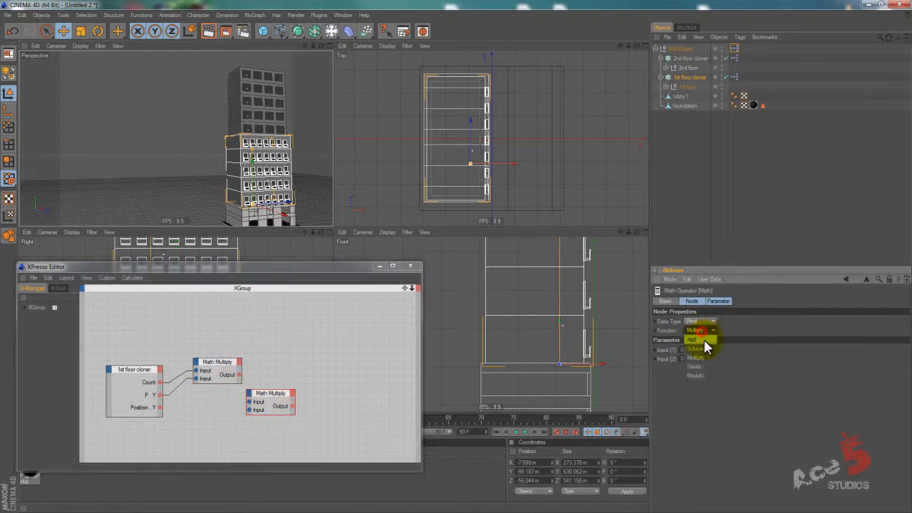
left_click(704, 339)
Connect the 1st floor cloner's Position Y and the Multiply node's output to the two inputs of the Add node.
left_click_drag(297, 395, 335, 394)
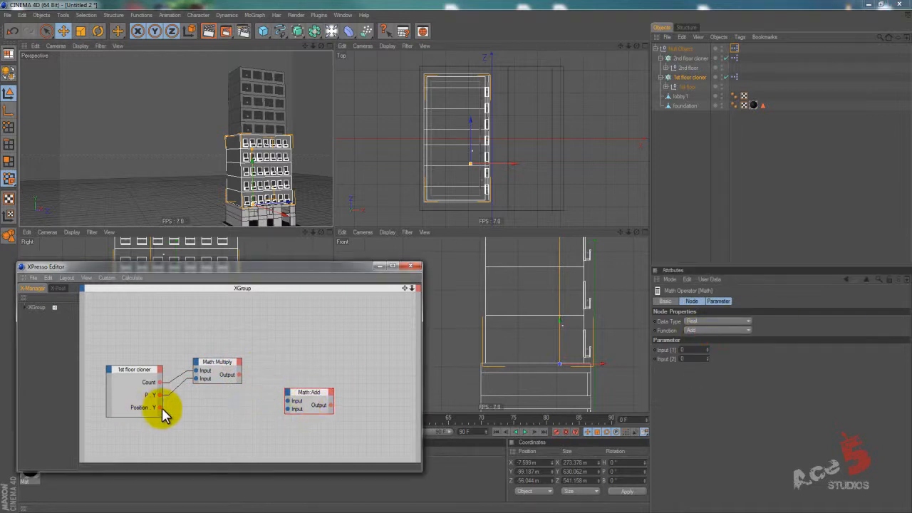
left_click_drag(164, 411, 293, 410)
left_click_drag(240, 375, 278, 375)
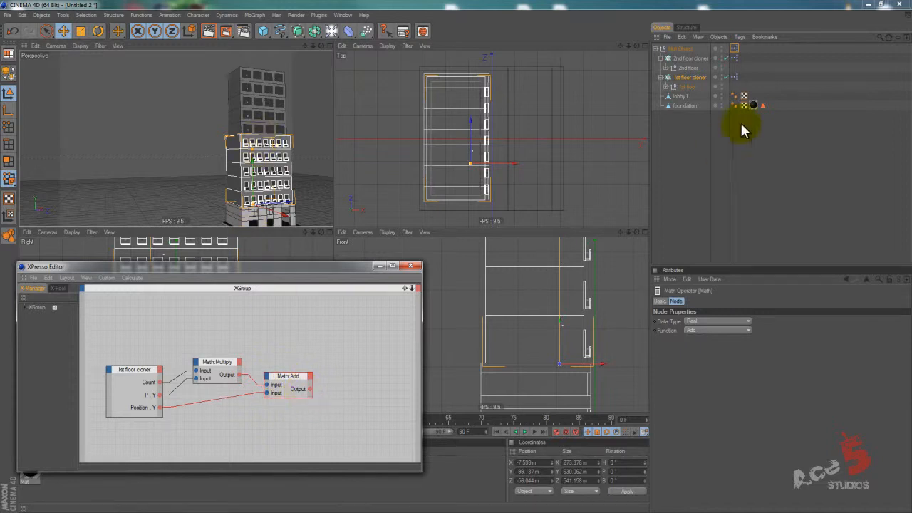
Add the 2nd floor cloner as a node with a Position Y input, and drive that input from the Add node's output.
left_click_drag(690, 58, 367, 383)
left_click(354, 380)
mouse_move(373, 396)
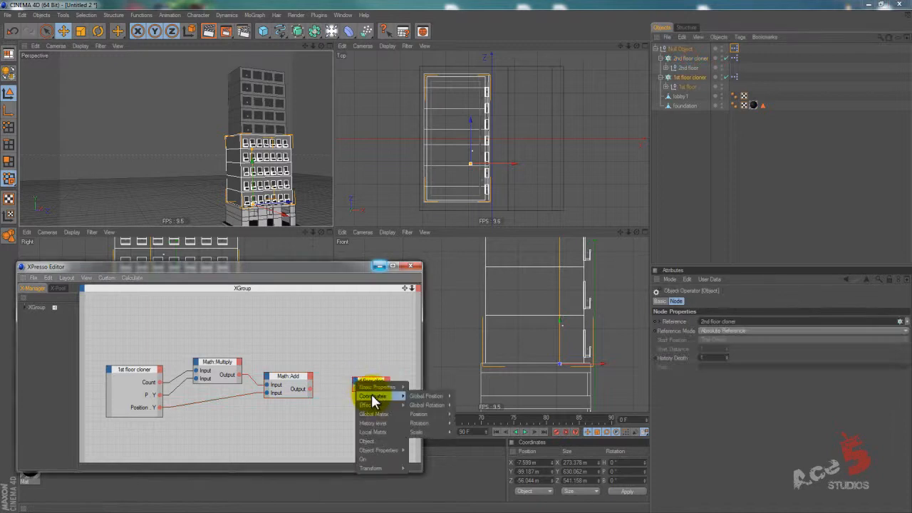
mouse_move(430, 426)
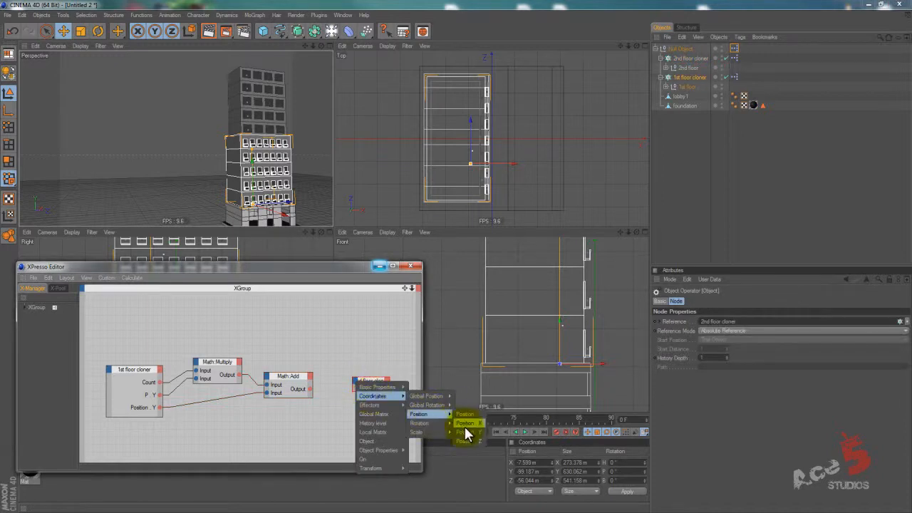
left_click(464, 432)
left_click_drag(311, 389, 357, 390)
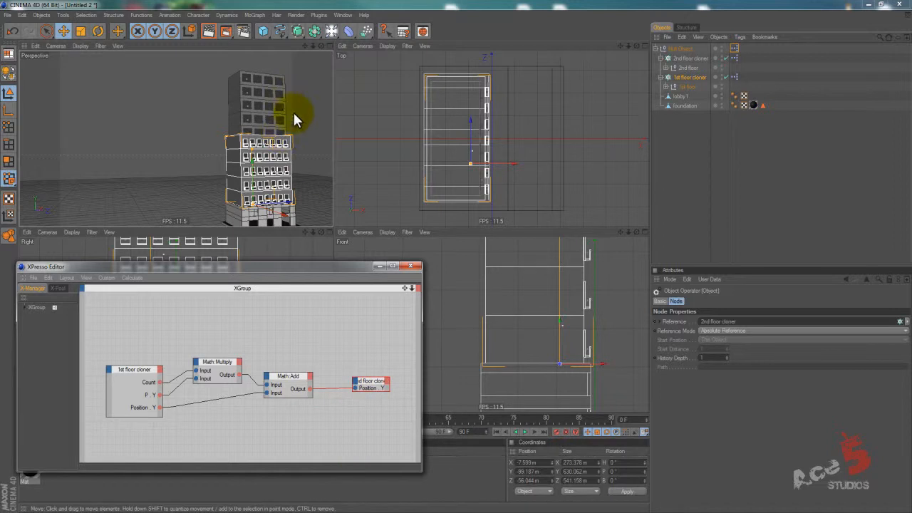
left_click_drag(293, 268, 321, 314)
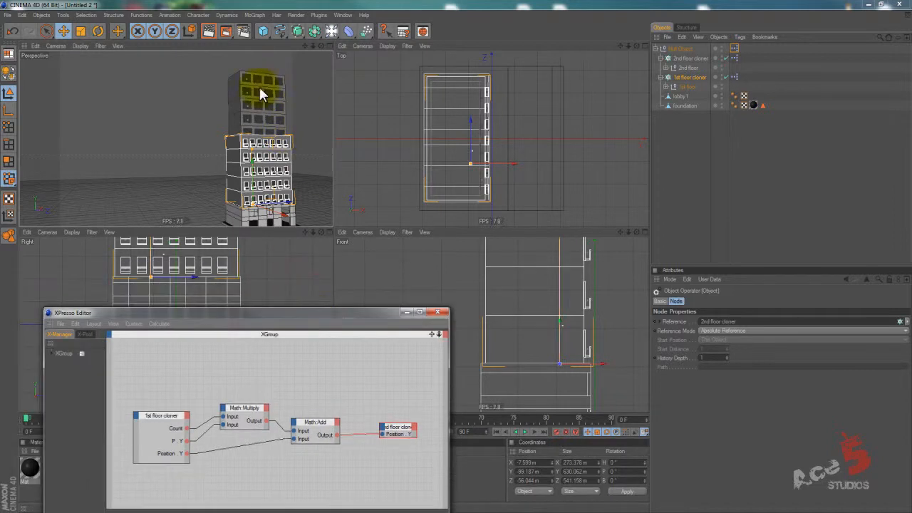
Enable object axis mode for the 1st floor null, try shifting its axis vertically in the front view, and undo the shift.
middle_click_drag(457, 266, 533, 295, "alt")
left_click(682, 87)
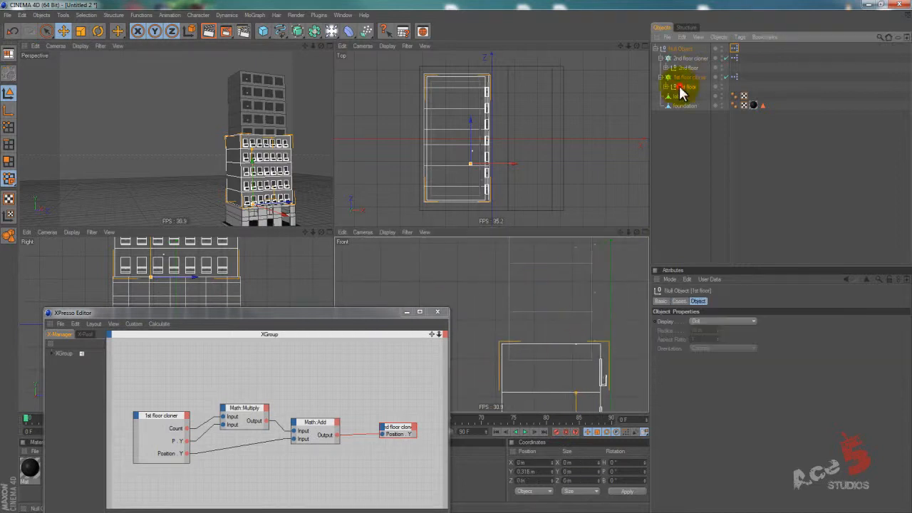
middle_click(558, 348)
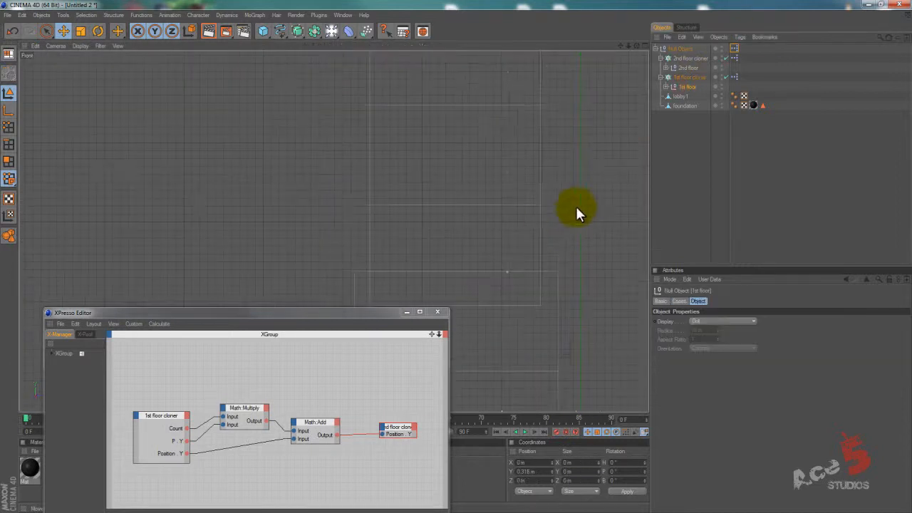
middle_click(542, 225)
middle_click_drag(546, 332, 456, 254, "alt")
right_click_drag(456, 254, 579, 298, "alt")
middle_click_drag(579, 298, 574, 298, "alt")
scroll(501, 254, "up", 5)
left_click(5, 108)
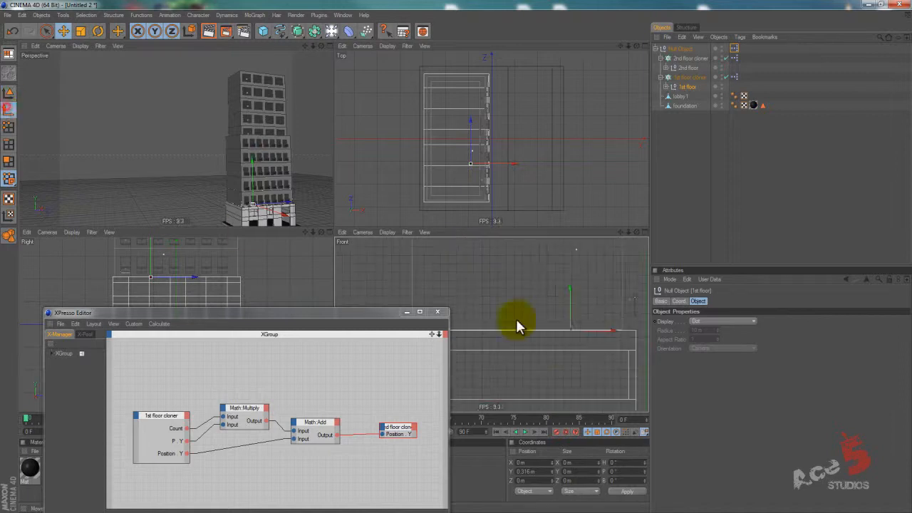
mouse_move(571, 301)
left_mouse_down()
mouse_move(456, 251)
mouse_move(457, 261)
mouse_move(570, 288)
left_mouse_up()
key("ctrl+z")
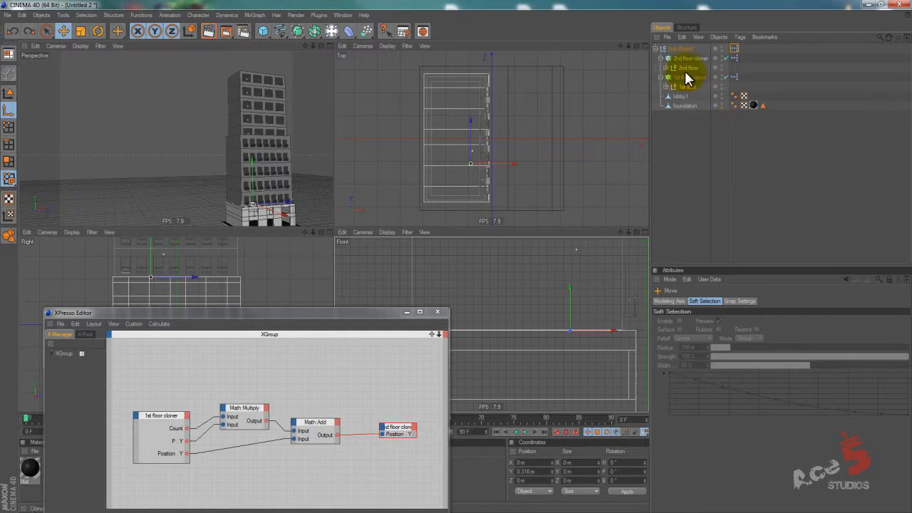
Lower the 2nd floor null's axis by about 21.2 m toward the floor's base in the front view.
left_click(688, 67)
key("s")
scroll(439, 259, "down", 4)
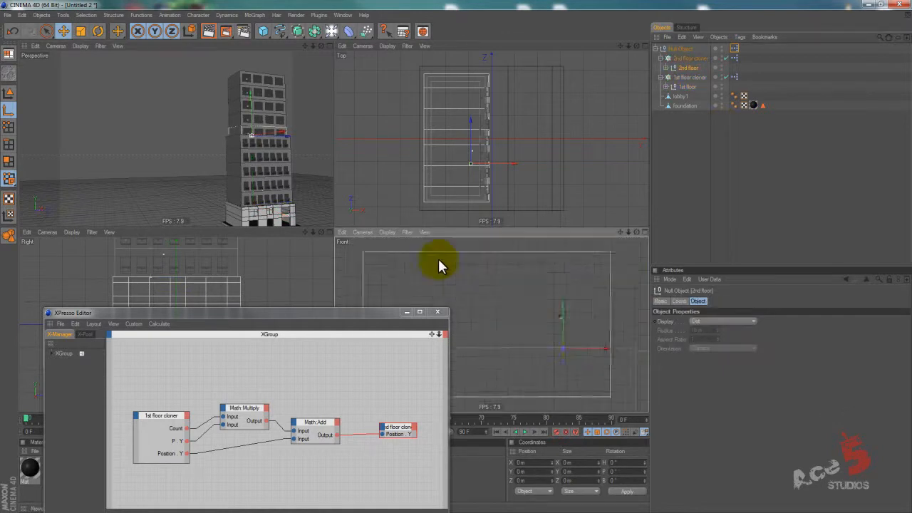
left_click_drag(553, 319, 456, 257)
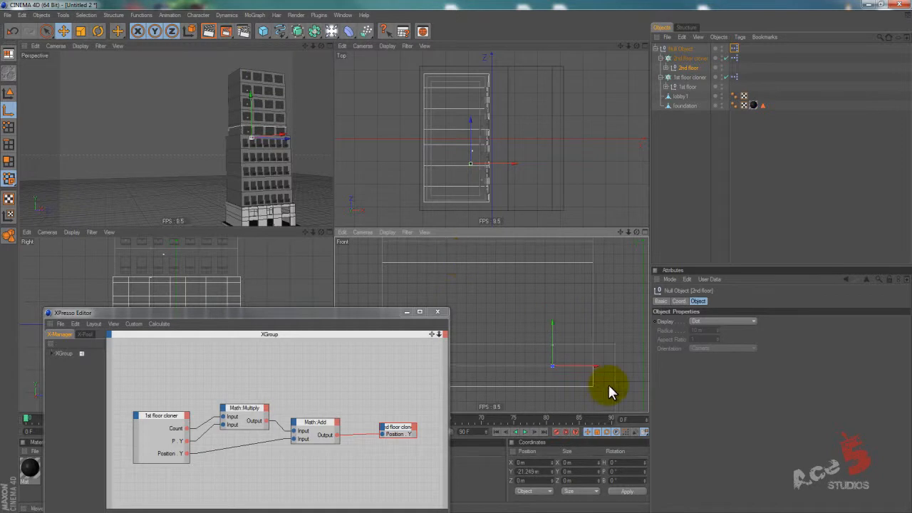
Temporarily disable the 2nd floor cloner to check the single 2nd floor against the section below, and re-enable it.
key("q")
key("e")
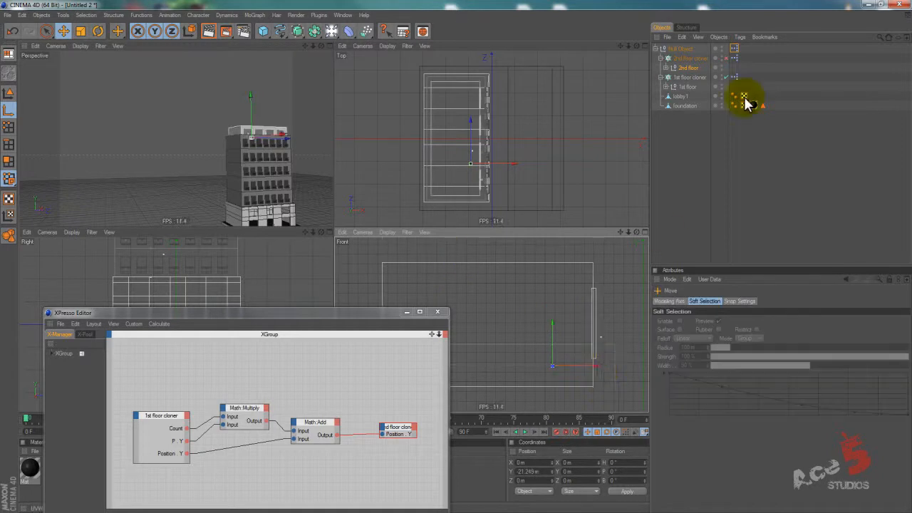
left_click(726, 58)
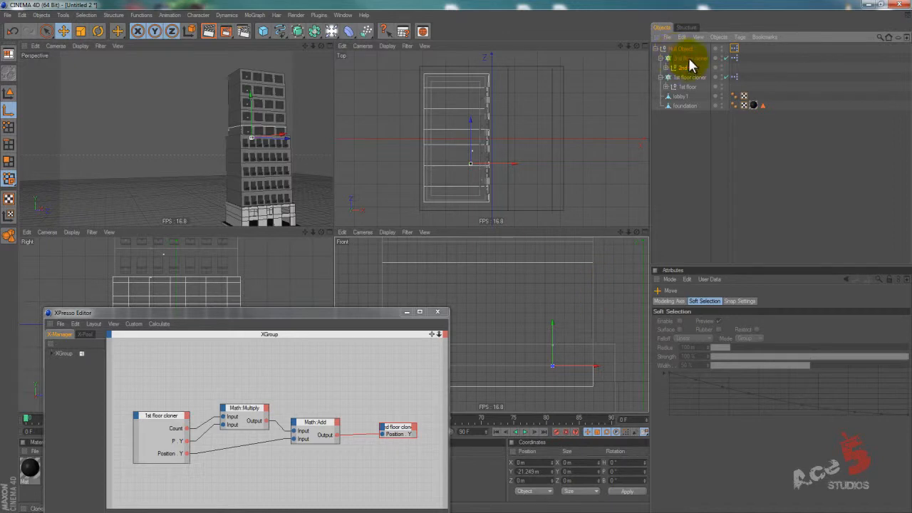
Try to move the 2nd floor cloner vertically in the front view, switching from object axis mode to model mode.
left_click(685, 68)
left_click(688, 58)
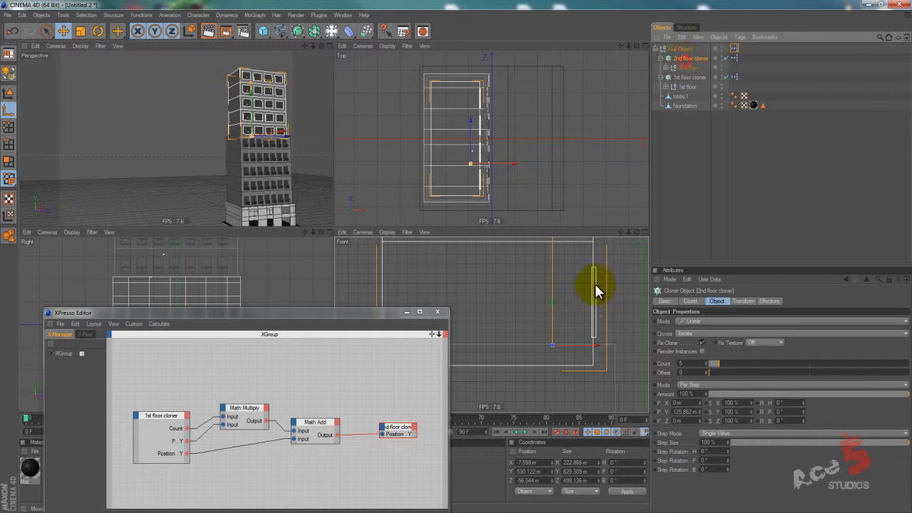
mouse_move(549, 324)
left_mouse_down()
mouse_move(457, 252)
mouse_move(549, 325)
left_mouse_up()
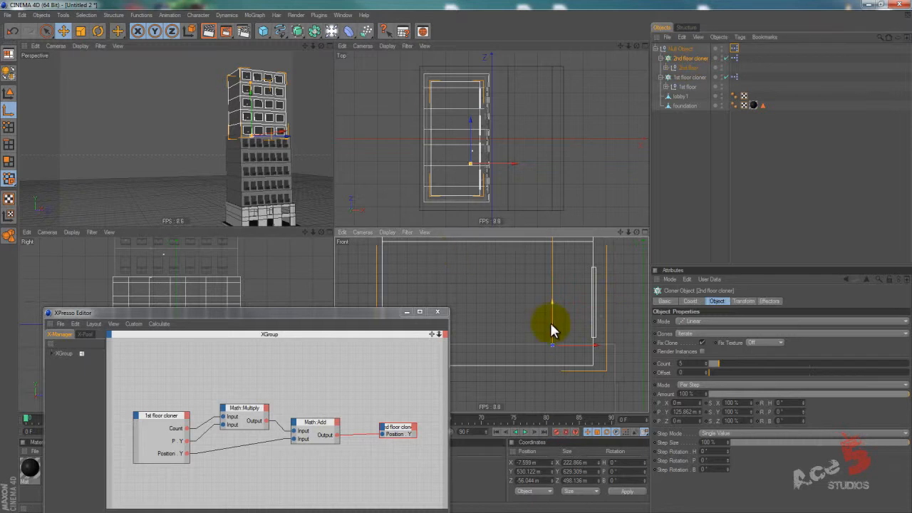
key("q")
key("q")
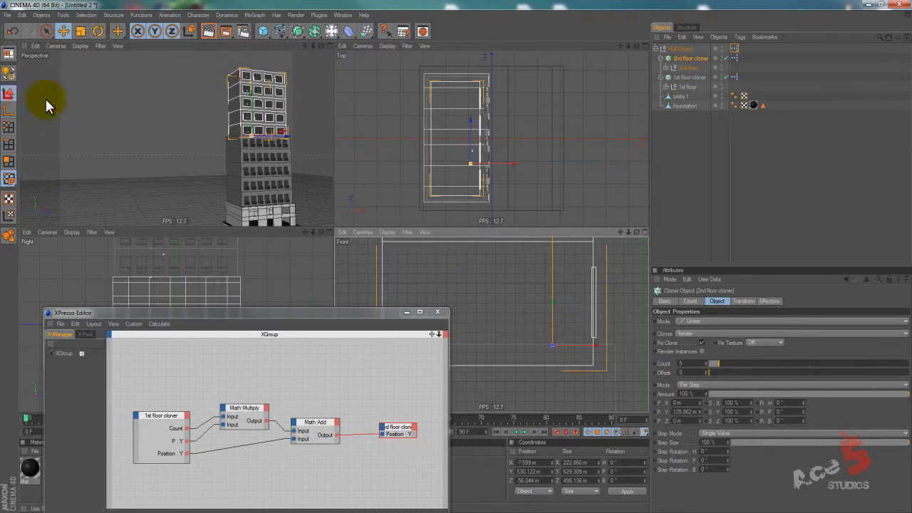
left_click_drag(553, 306, 552, 328)
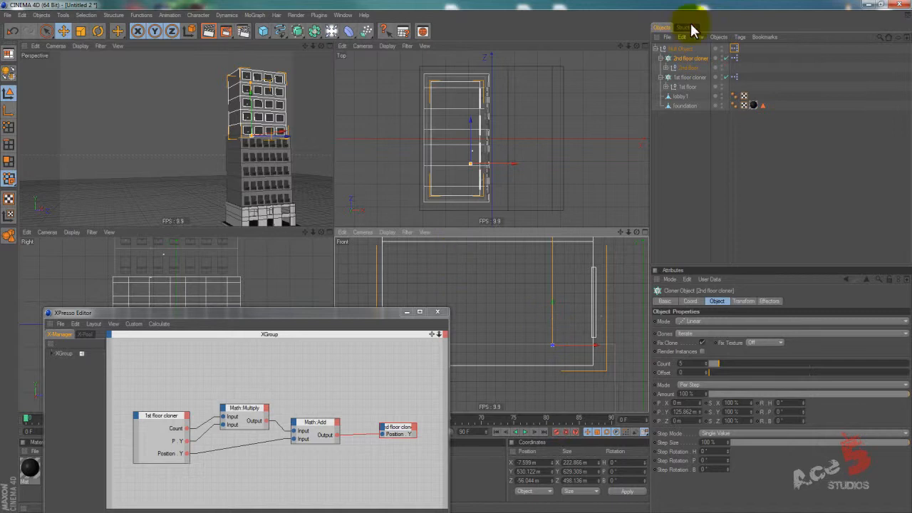
Try raising the 2nd floor null by about 27.5 m in the front view, and undo the move.
left_click(684, 58)
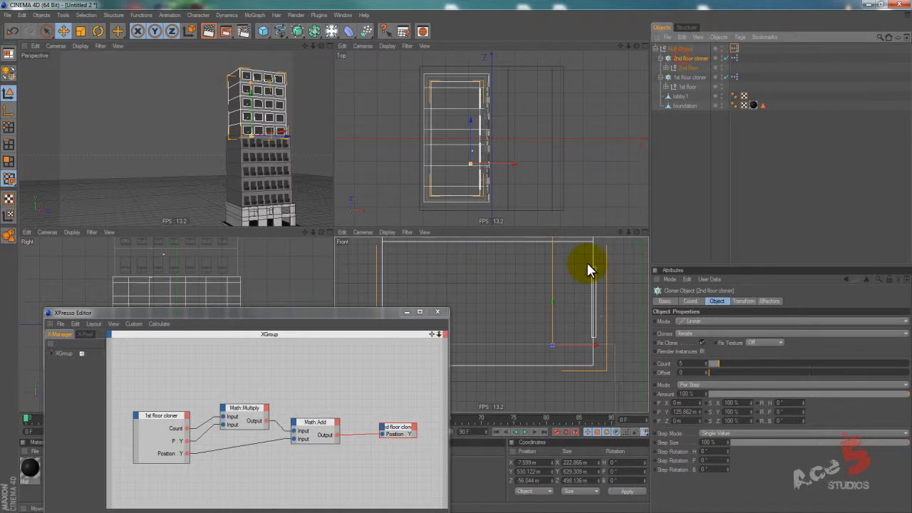
left_click(679, 67)
left_click_drag(554, 285, 454, 253)
key("ctrl+z")
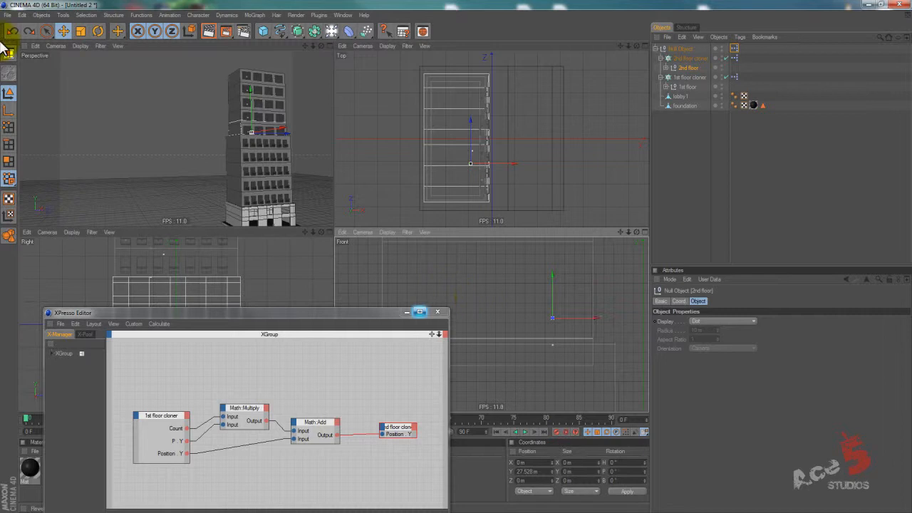
Lower the 2nd floor null's axis to just below the floor's base in the front view, and return to model mode.
left_click_drag(555, 278, 456, 254)
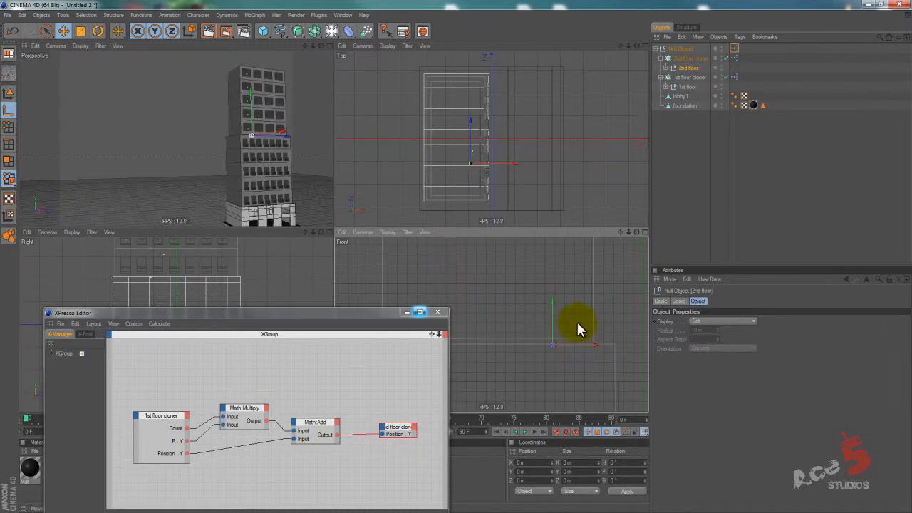
left_click(8, 93)
mouse_move(333, 219)
left_mouse_down("alt")
mouse_move(275, 223)
mouse_move(336, 230)
left_mouse_up("alt")
Try moving the 2nd floor cloner by its vertical axis again, and clear the selection.
left_click(687, 58)
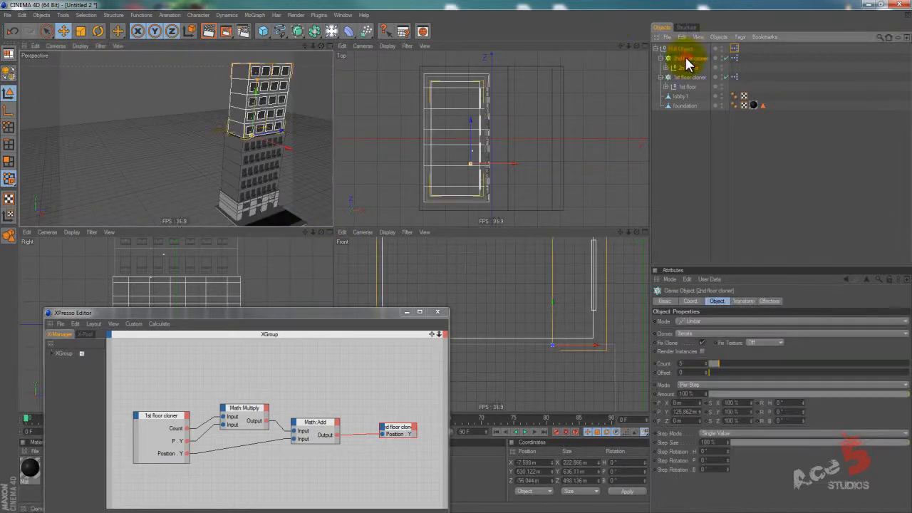
left_click_drag(282, 149, 251, 153)
key("ctrl+z")
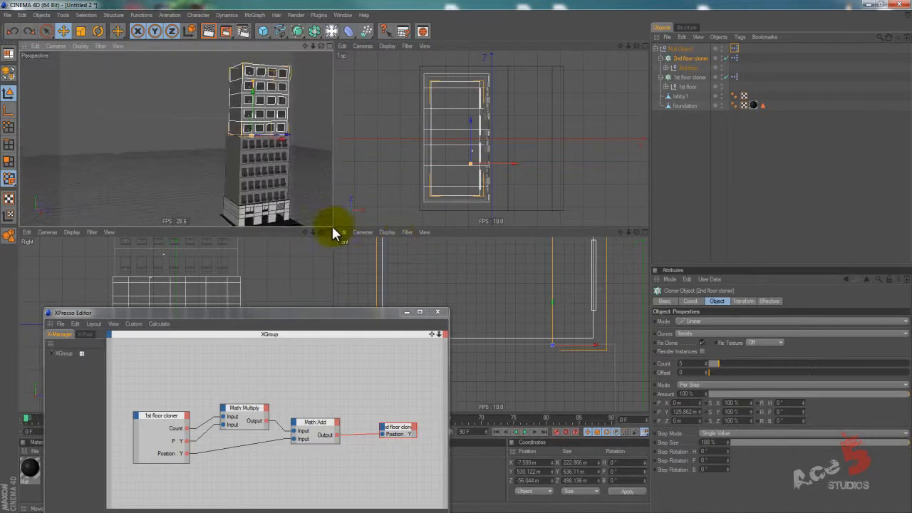
left_click(553, 313)
left_click(682, 153)
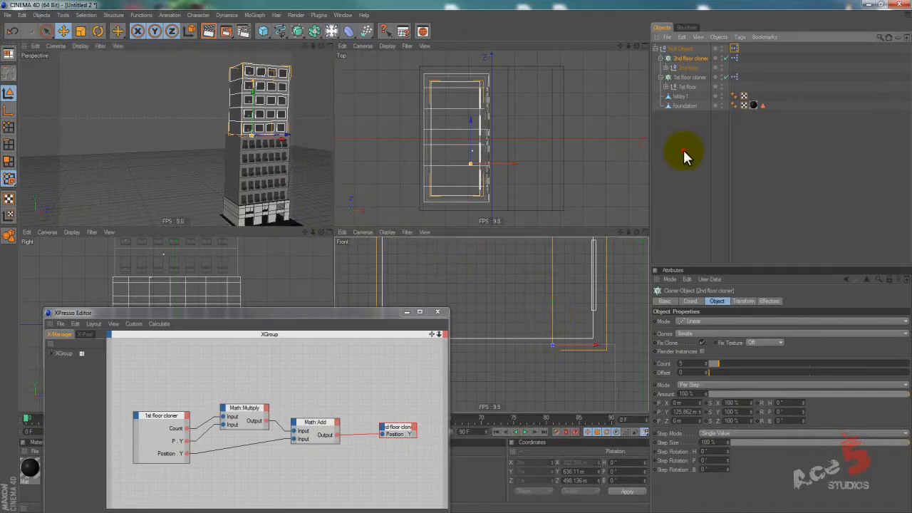
Set the 1st floor cloner's count to 6, stepping it up and down to test the second section's position.
left_click(689, 77)
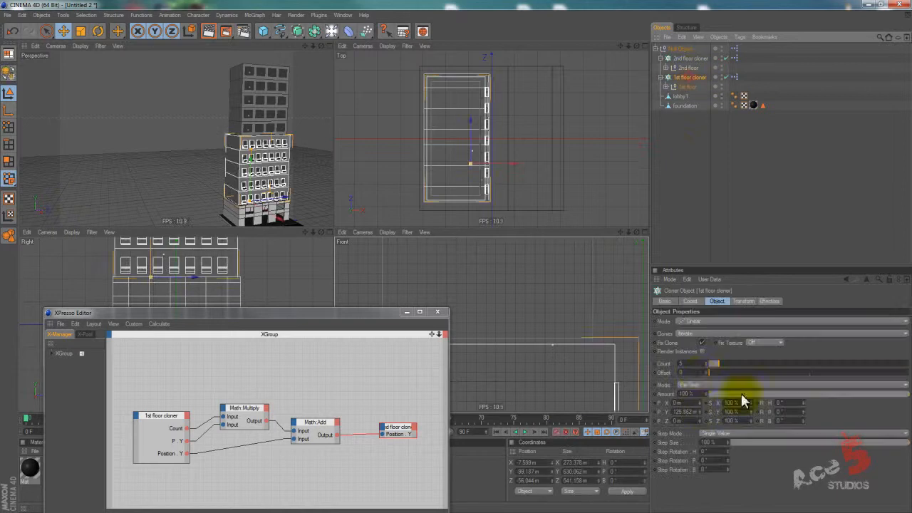
left_click(700, 364)
scroll(324, 226, "down", 5)
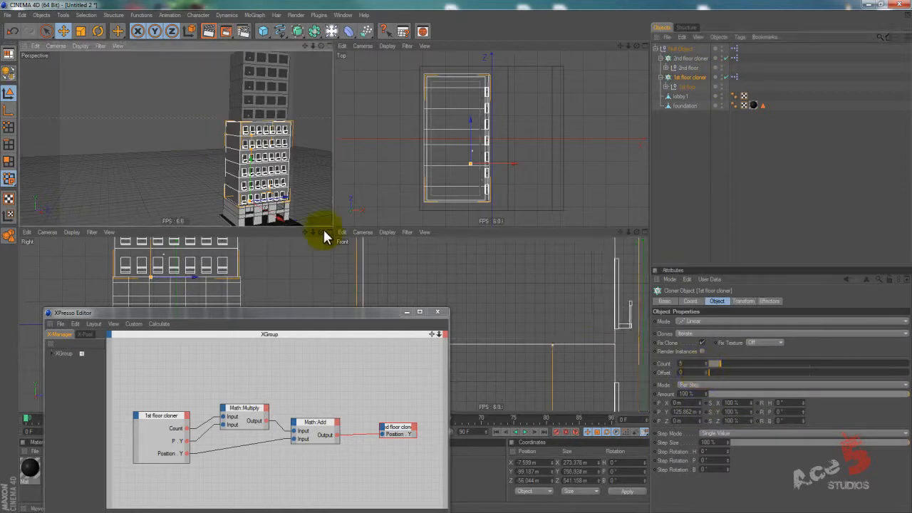
left_click(688, 364)
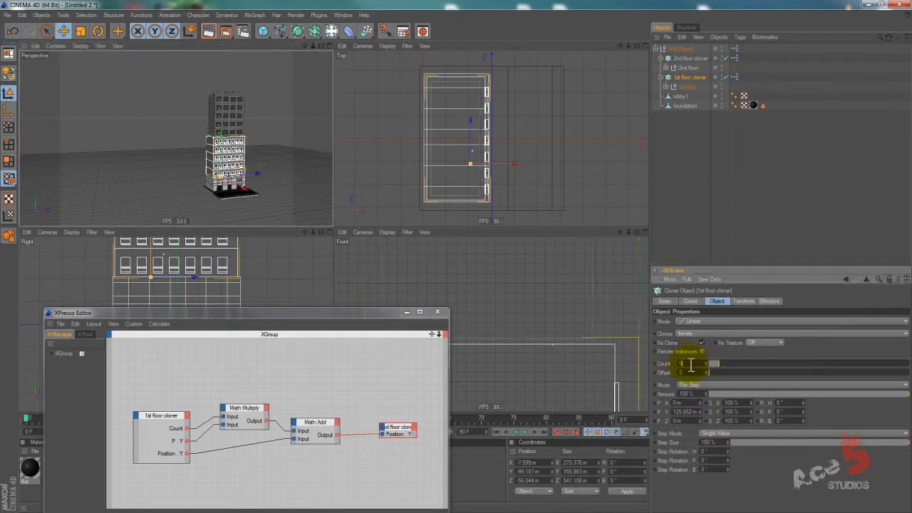
scroll(691, 364, "down", 1)
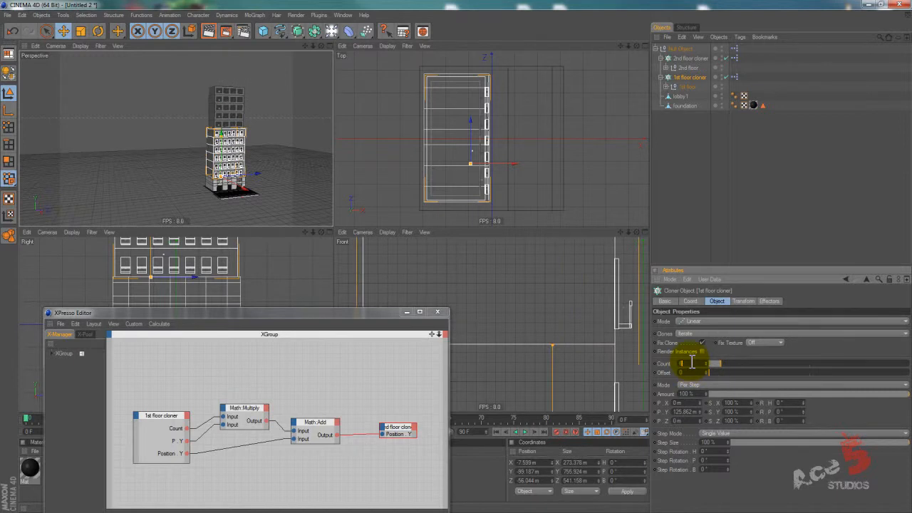
Set the 2nd floor cloner's count to 6 and deselect it.
left_click(690, 59)
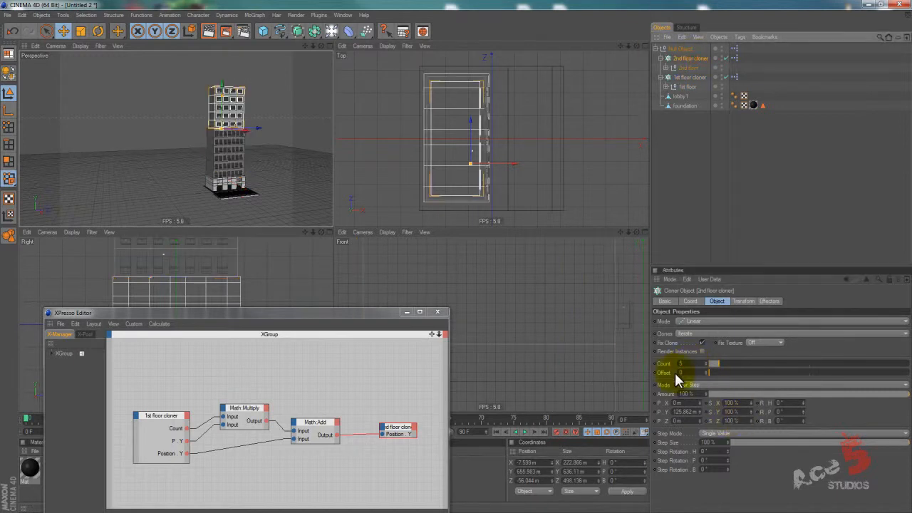
left_click(687, 363)
scroll(688, 363, "up", 1)
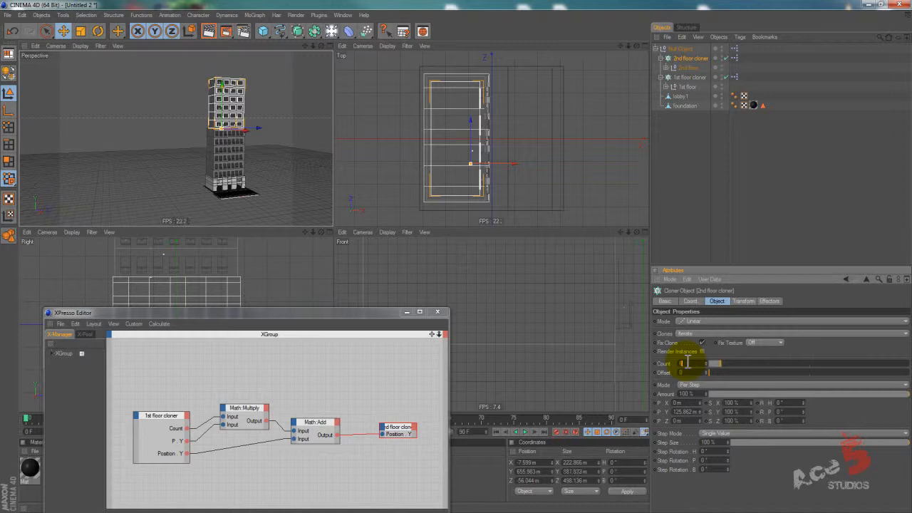
left_click(667, 152)
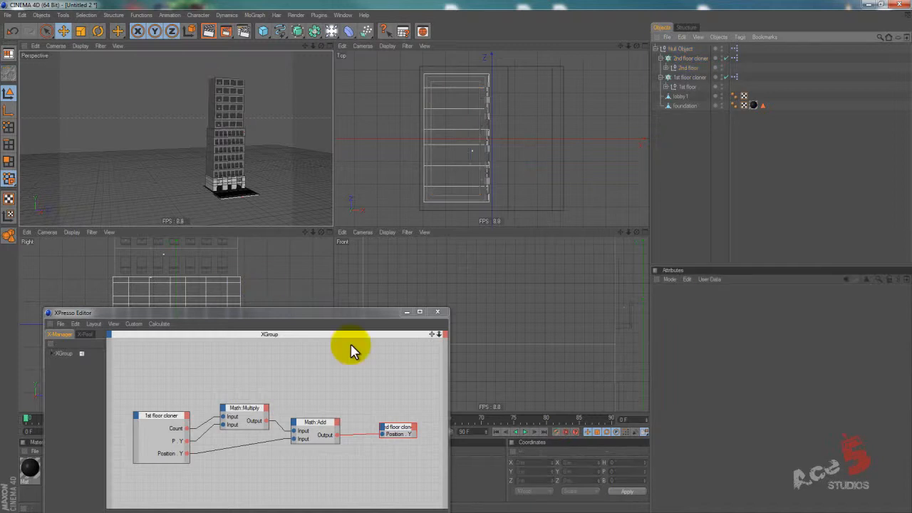
Create a new default material and apply it to the 2nd floor cloner.
left_click_drag(332, 315, 458, 132)
double_click(140, 477)
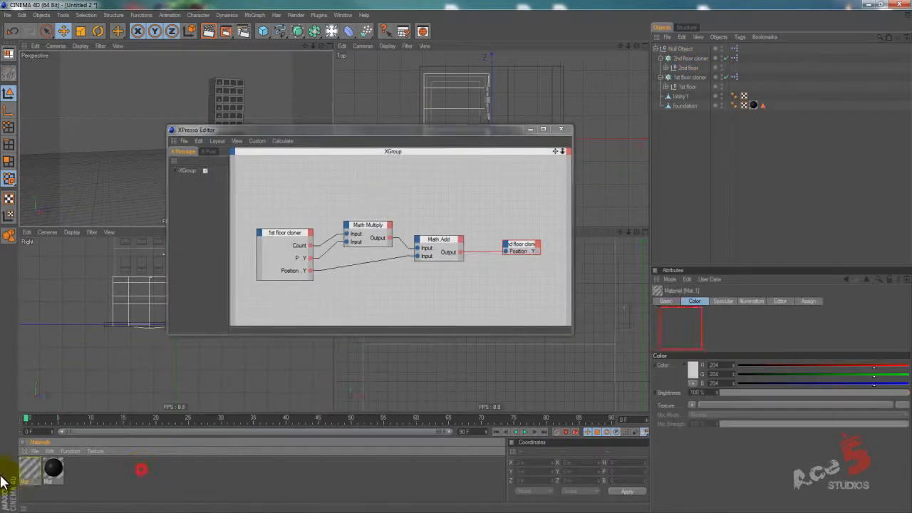
left_click_drag(29, 468, 697, 61)
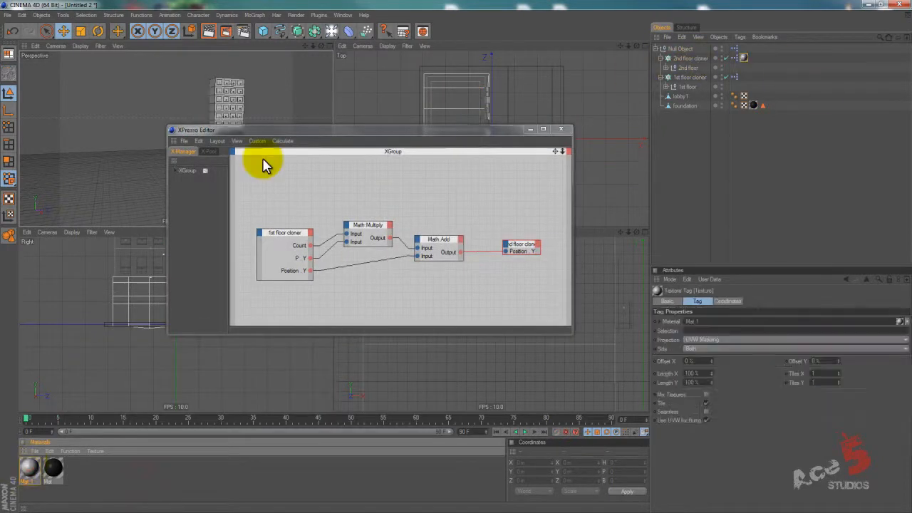
left_click_drag(304, 134, 273, 173)
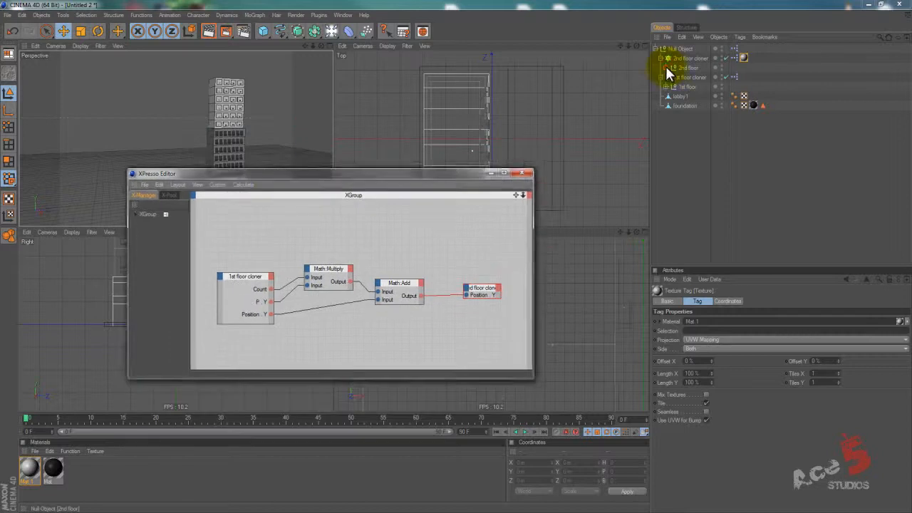
Apply the black material to the Balcony null inside the 2nd floor's windows cloner.
left_click(667, 67)
left_click_drag(52, 469, 700, 88)
left_click(242, 492)
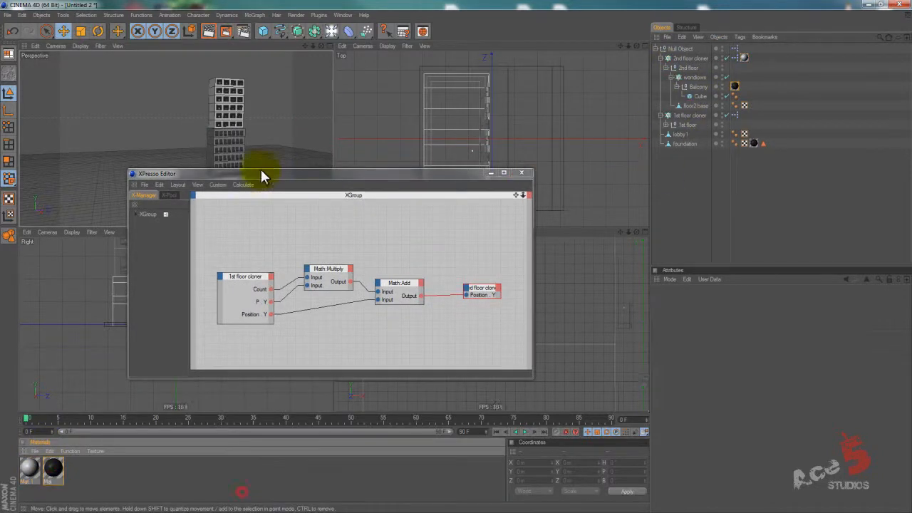
Add a cube to the scene in the enlarged perspective view and raise it partway up the tower's front.
middle_click(283, 96)
left_click_drag(379, 173, 512, 462)
mouse_move(455, 256)
left_mouse_down("alt")
mouse_move(436, 258)
mouse_move(468, 252)
mouse_move(453, 263)
left_mouse_up("alt")
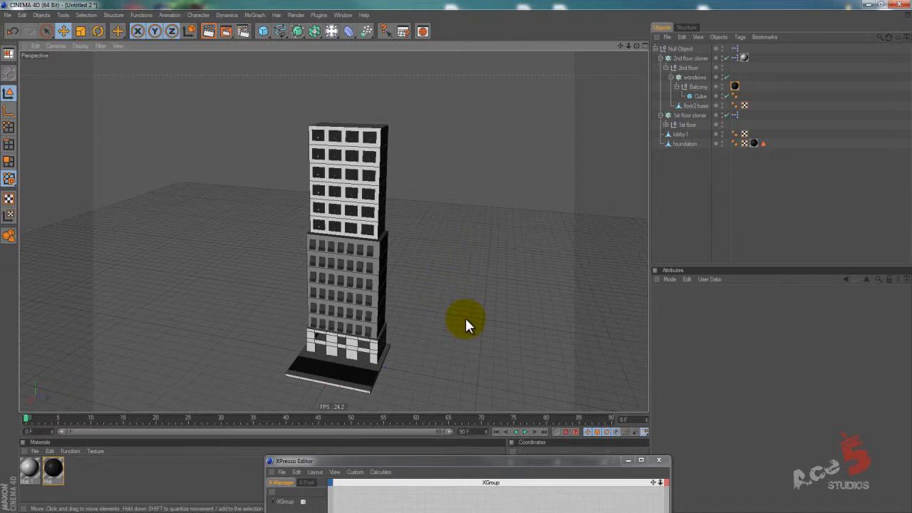
left_click_drag(465, 315, 449, 259, "alt")
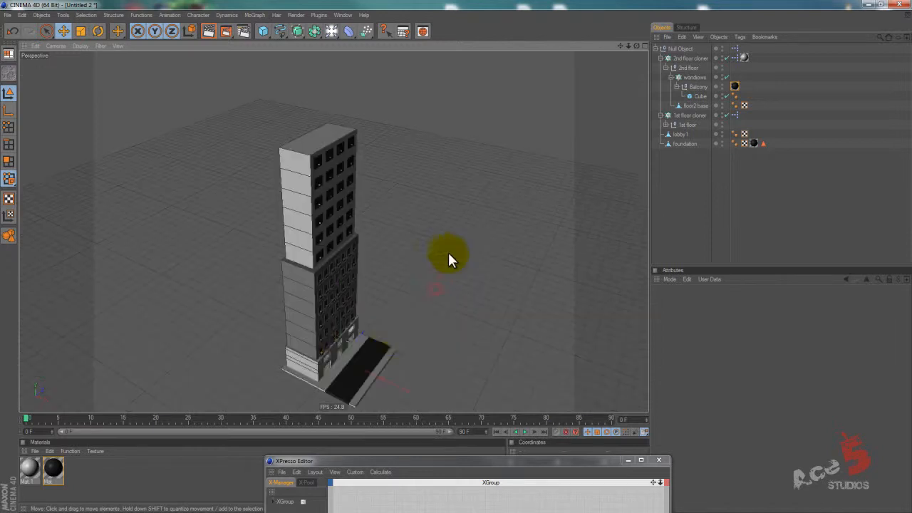
left_click(263, 31)
left_click_drag(342, 302, 382, 321)
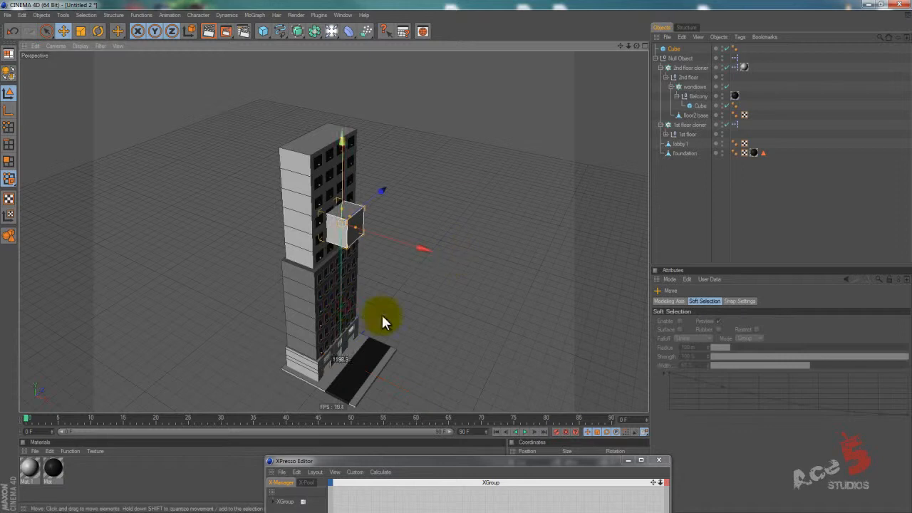
Increase the 1st floor cloner's count, varying it up and down to check how the second section follows.
left_click(684, 68)
left_click(685, 125)
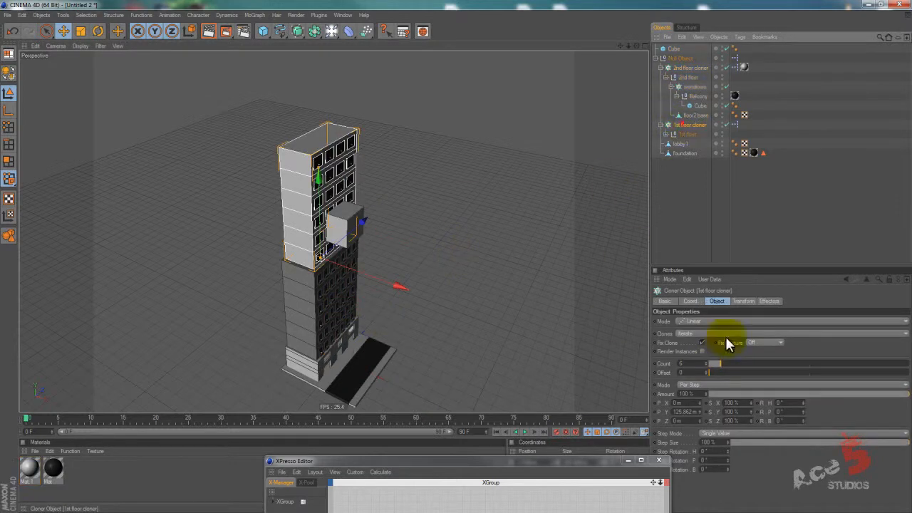
left_click(697, 365)
scroll(697, 365, "up", 2)
scroll(698, 365, "down", 2)
scroll(698, 365, "up", 1)
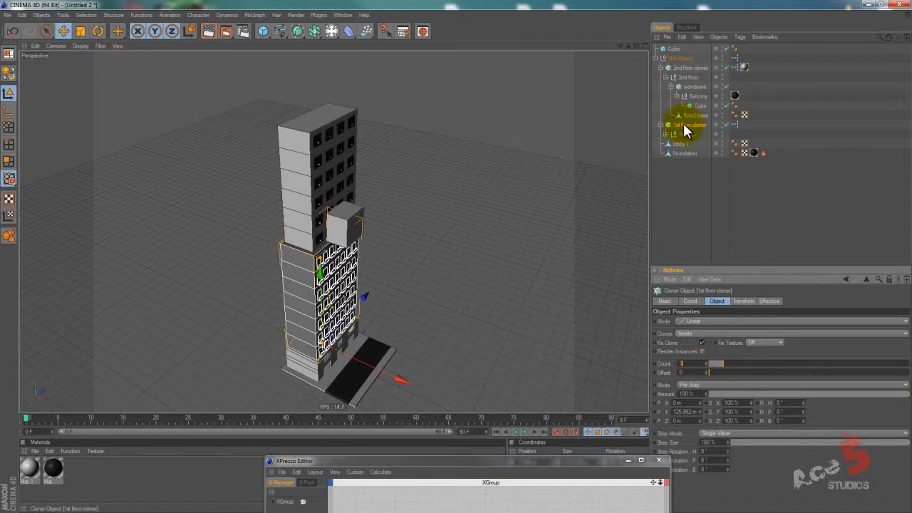
Try placing the 1st floor cloner above the 2nd floor cloner, test its count in that order, and restore the original hierarchy.
left_click_drag(678, 125, 675, 67)
left_click(688, 365)
scroll(688, 364, "up", 2)
scroll(688, 365, "down", 2)
scroll(688, 364, "up", 1)
scroll(687, 365, "down", 1)
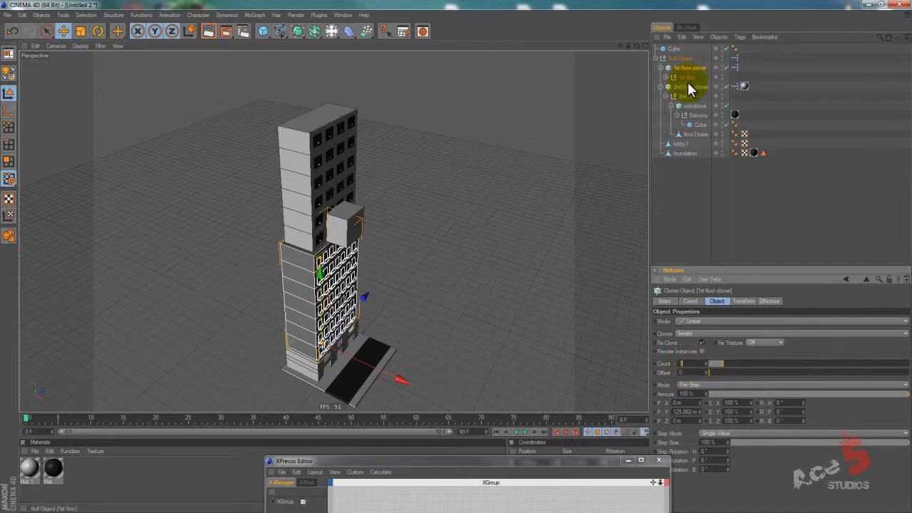
left_click_drag(685, 87, 683, 64)
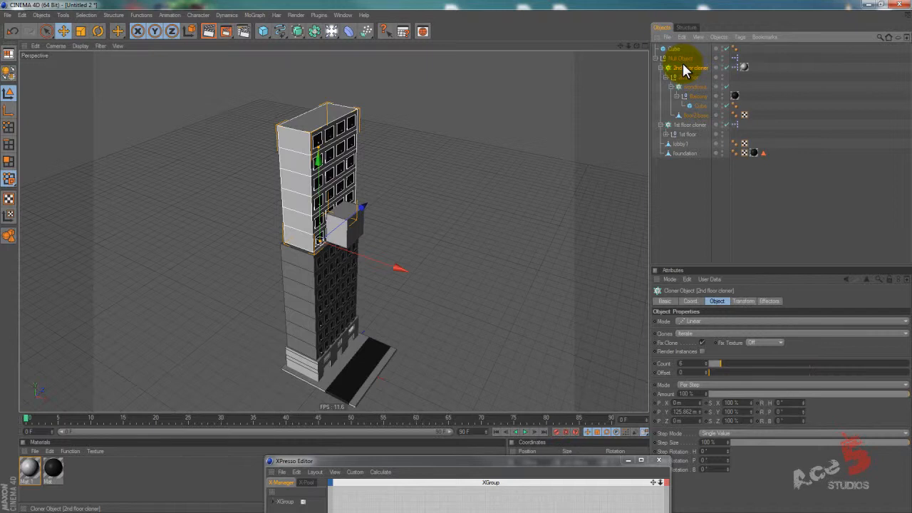
Rename the new cube to "roof cube" and move it on top of the second section's roof.
left_click_drag(401, 460, 320, 315)
left_click(676, 49)
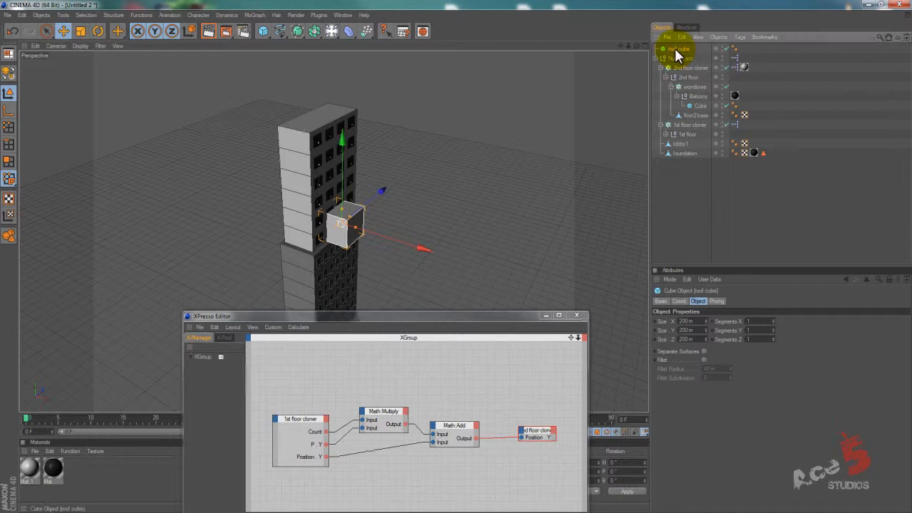
left_click_drag(343, 140, 457, 253)
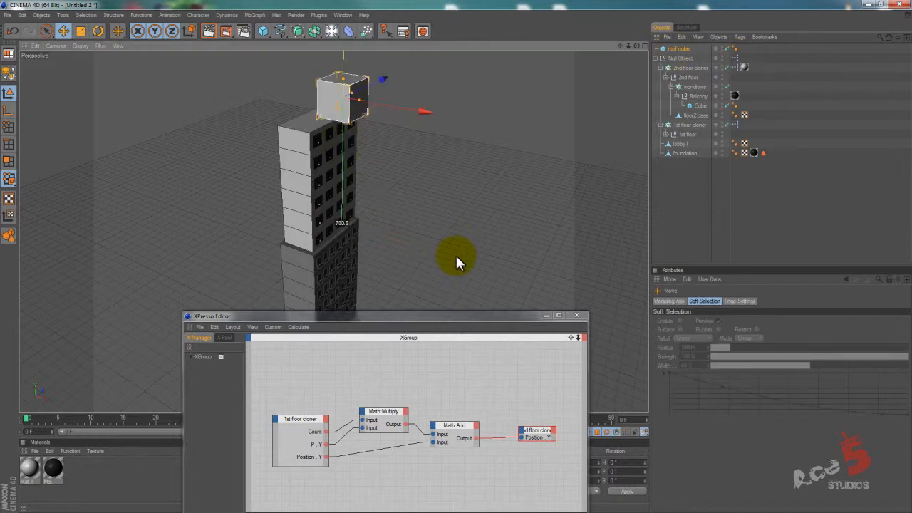
left_click_drag(366, 143, 461, 260)
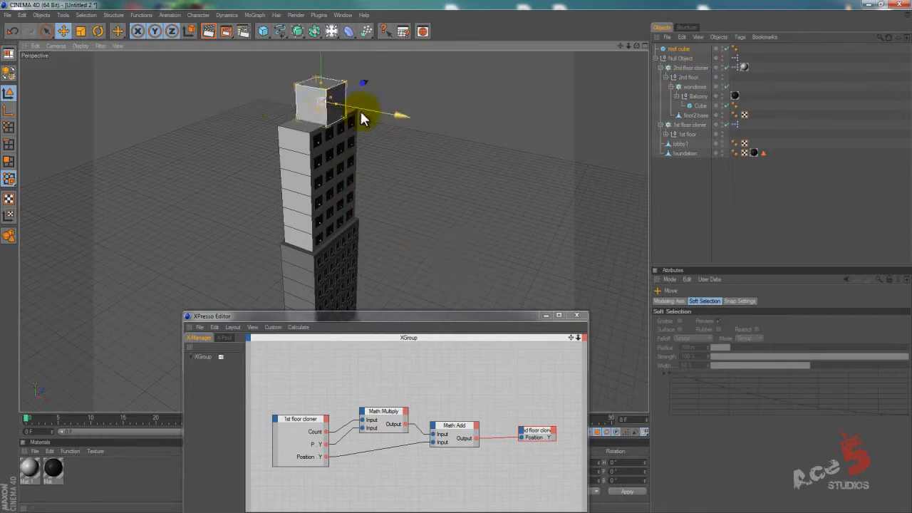
Stretch the roof cube along the building's depth and flatten it into a low slab slightly inside the roof edges.
left_click_drag(329, 96, 456, 254)
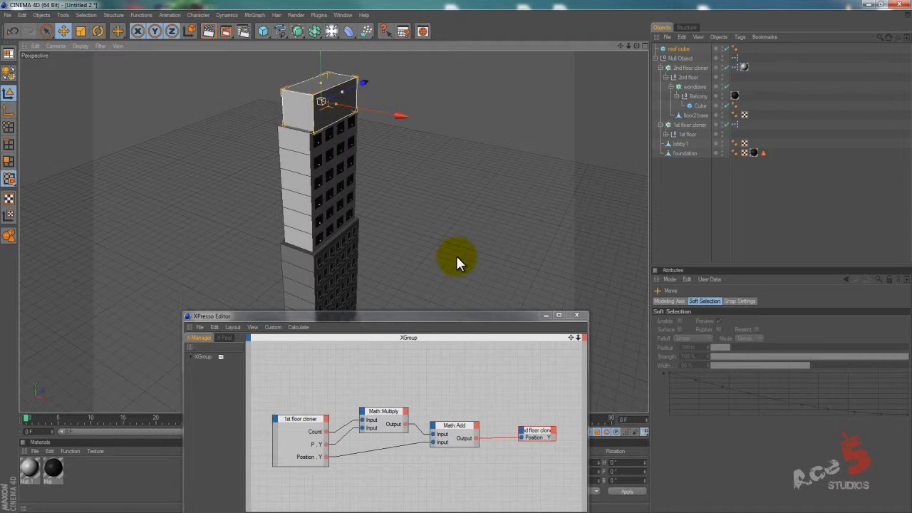
left_click_drag(328, 81, 455, 255)
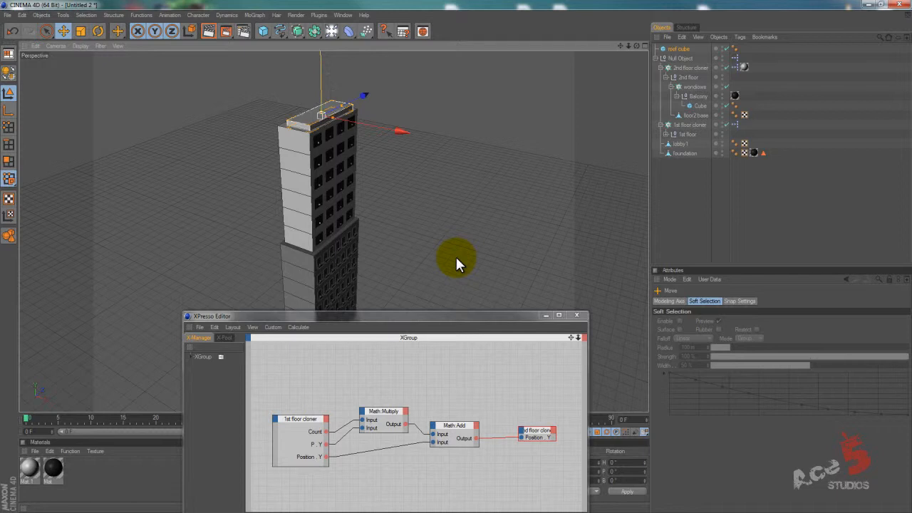
Make the roof cube editable, and inset and extrude its top face to form narrower stepped tiers.
left_click(8, 72)
left_click(9, 161)
left_click(308, 119)
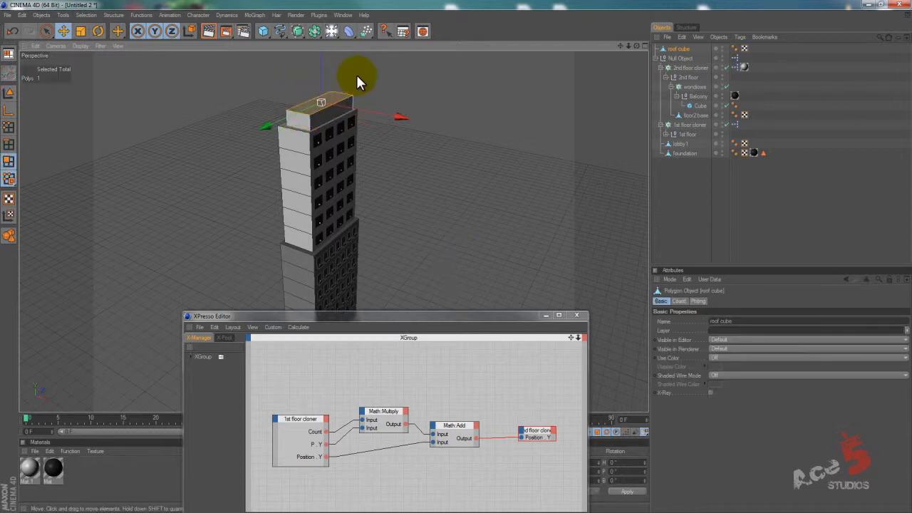
key("i")
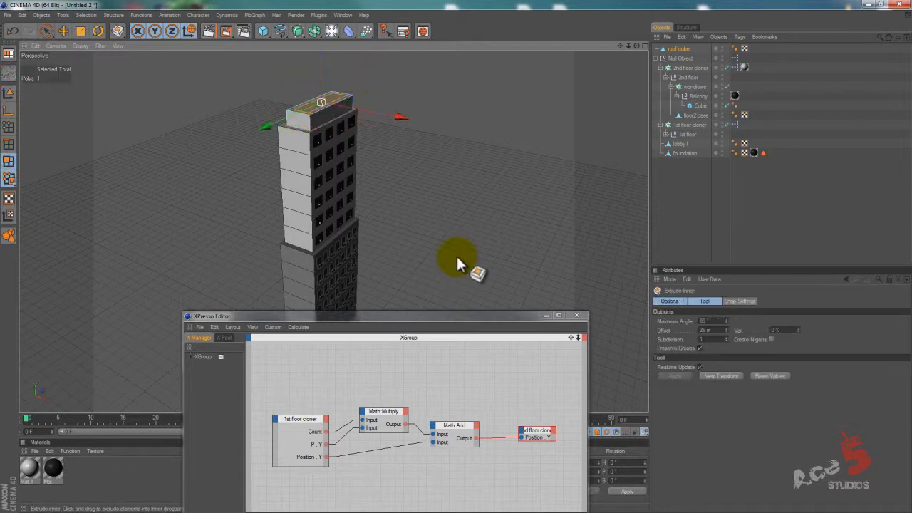
key("d")
mouse_move(461, 255)
left_mouse_down()
mouse_move(445, 92)
mouse_move(456, 257)
left_mouse_up()
key("i")
key("d")
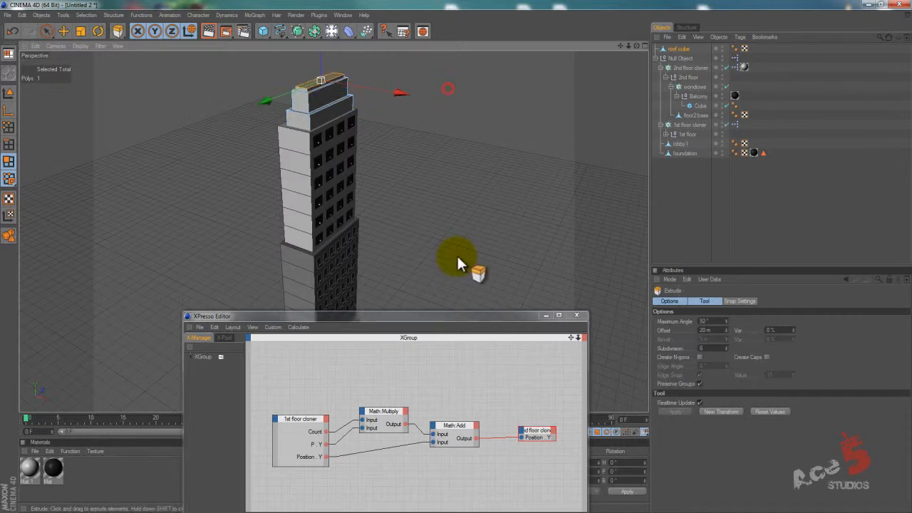
Inset the uppermost tier's top face, scale it narrower and extrude it upward as a smaller block.
key("i")
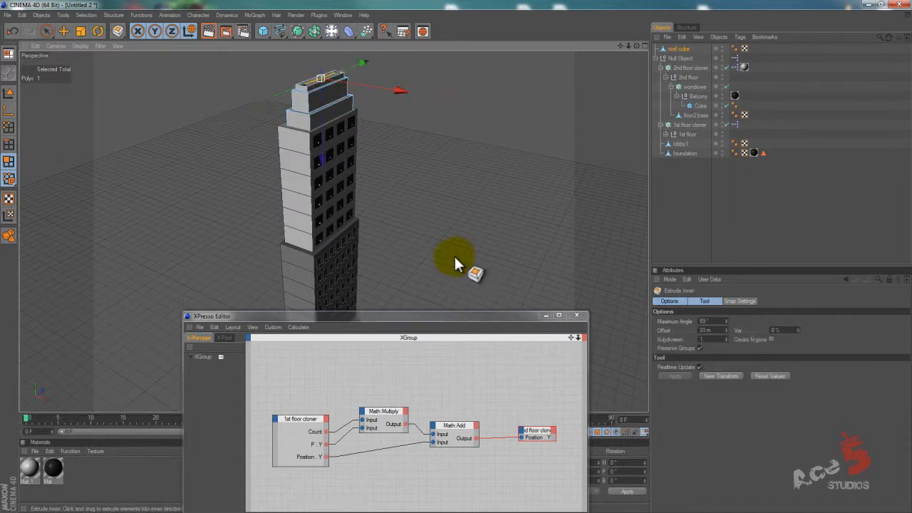
key("s")
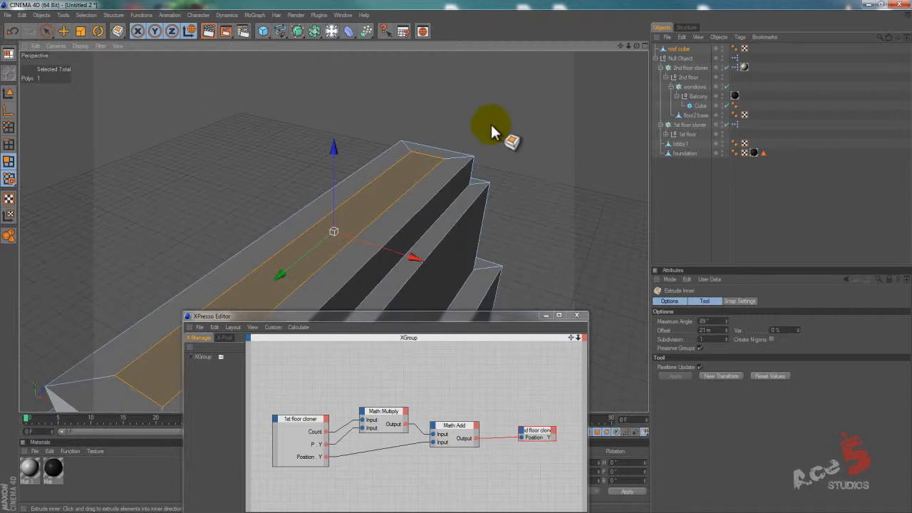
key("t")
left_click_drag(309, 255, 464, 256)
key("d")
left_click_drag(503, 132, 457, 256)
Shrink the block's top face, extrude it into a tall mast and scale its end down to a pointed spire.
key("t")
left_click_drag(306, 110, 358, 284)
key("d")
left_click_drag(548, 230, 521, 239)
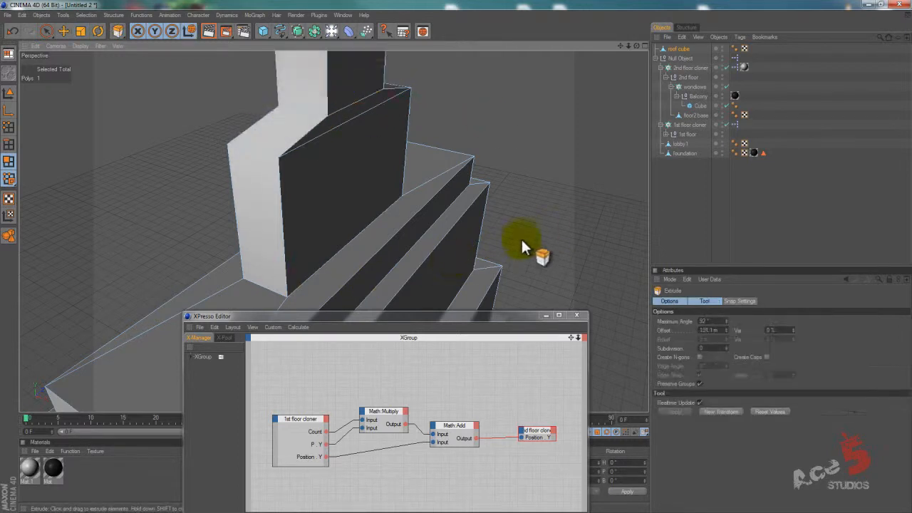
right_click_drag(361, 210, 446, 258, "alt")
key("t")
left_click_drag(526, 250, 454, 254)
Move the XPresso Editor clear of the building and examine the whole tower and its spire from several angles.
key("e")
left_click_drag(331, 101, 444, 218)
middle_click_drag(443, 218, 360, 288, "alt")
right_click_drag(360, 288, 487, 259, "alt")
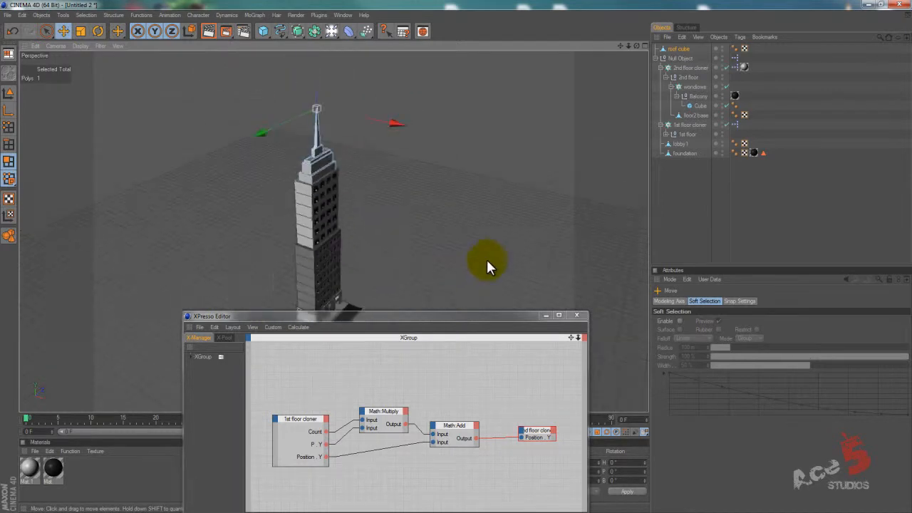
left_click_drag(452, 235, 456, 257, "alt")
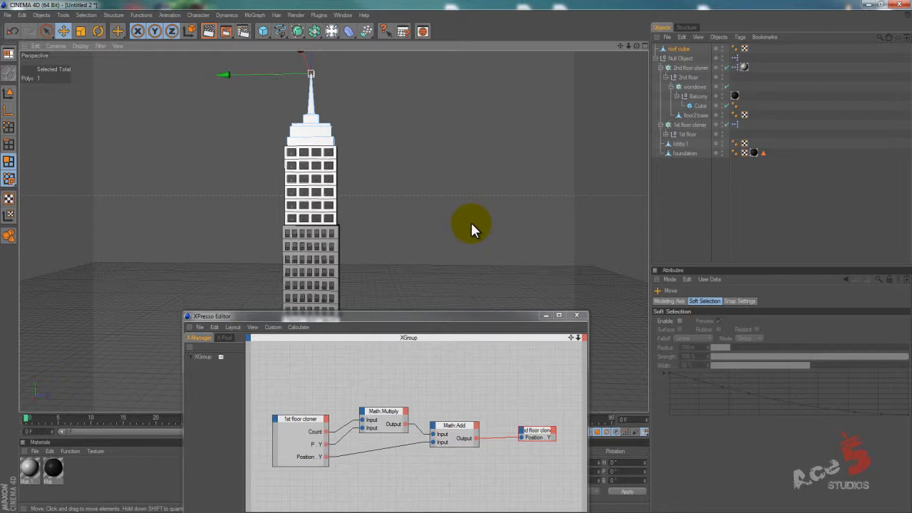
left_click_drag(527, 316, 824, 266)
middle_click_drag(341, 255, 456, 258, "alt")
left_click_drag(457, 264, 346, 176, "alt")
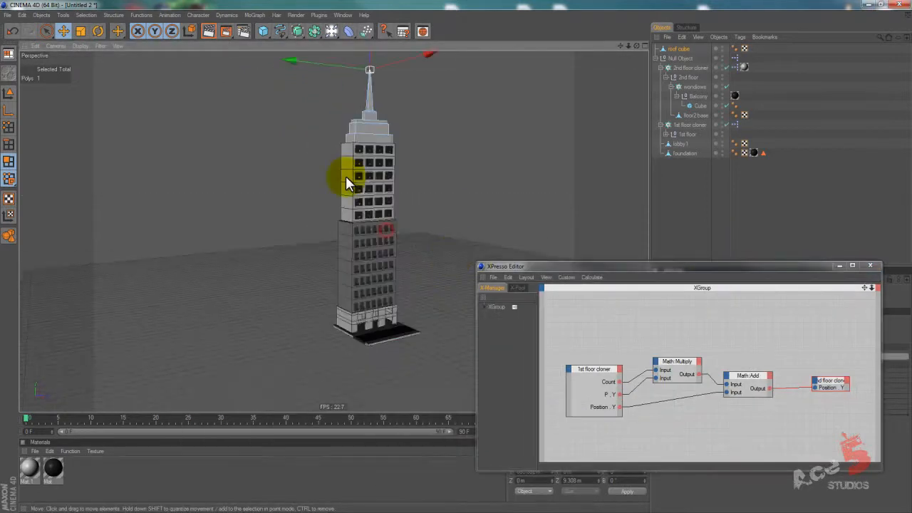
Group the roof cube into a null named "roof null" and place it inside the building's main Null Object.
left_click(9, 94)
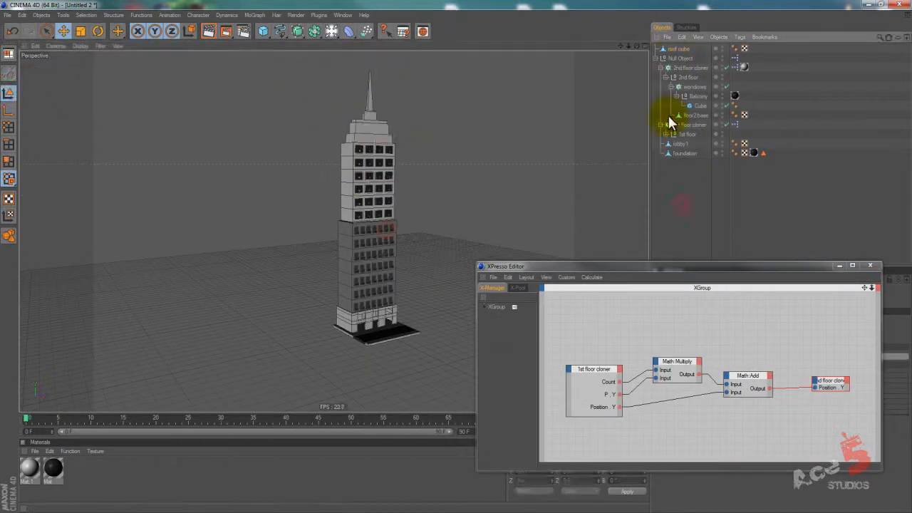
left_click(682, 49)
key("alt+g")
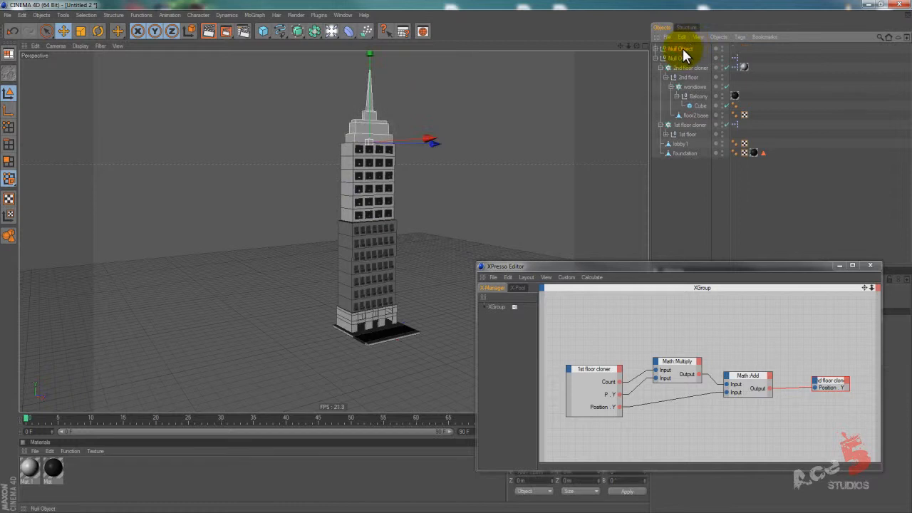
double_click(684, 49)
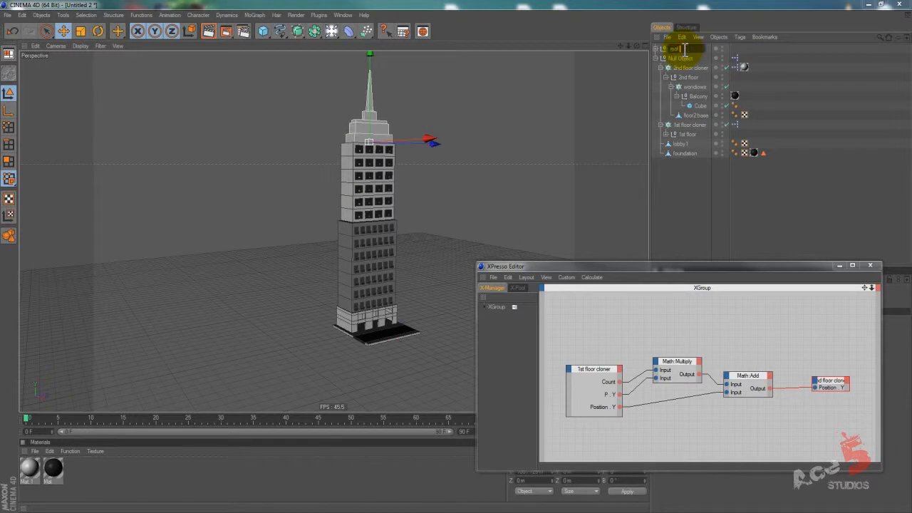
type("roof null")
key("Return")
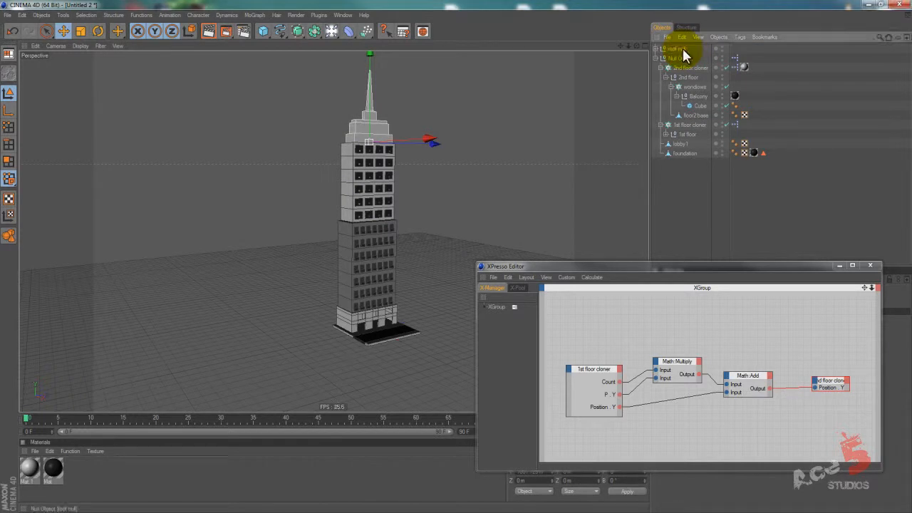
left_click_drag(681, 48, 676, 63)
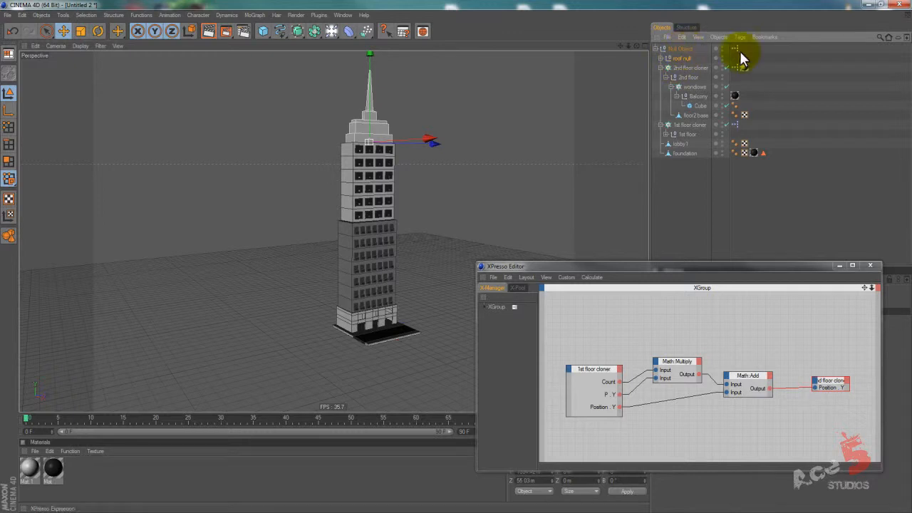
Collapse the 2nd floor group and vary the 2nd floor cloner's count up and down to check whether the roof follows.
left_click_drag(721, 266, 428, 296)
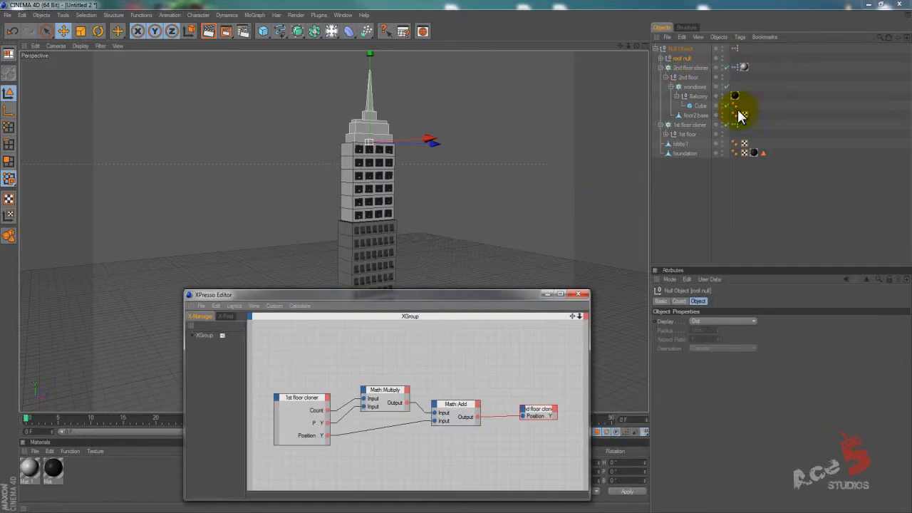
left_click(684, 87)
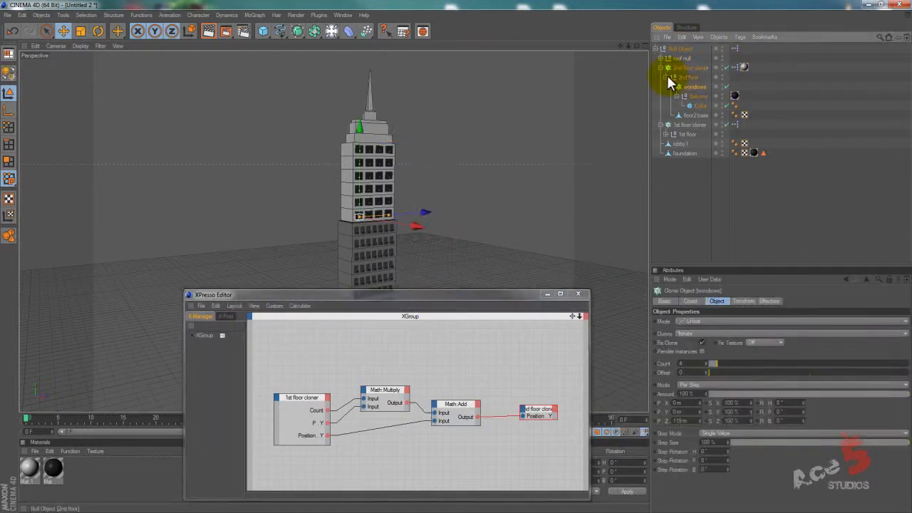
left_click(667, 77)
left_click(674, 69)
left_click(700, 364)
scroll(701, 364, "up", 2)
scroll(701, 363, "down", 3)
scroll(701, 363, "up", 1)
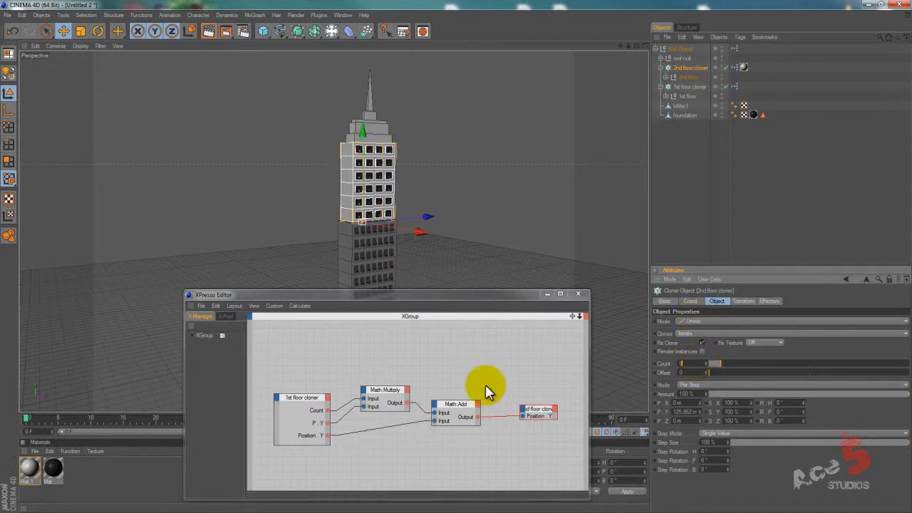
Rearrange the 1st floor cloner, Math:Multiply and Math:Add nodes higher in the XGroup to free space beneath them.
left_click_drag(307, 398, 308, 390)
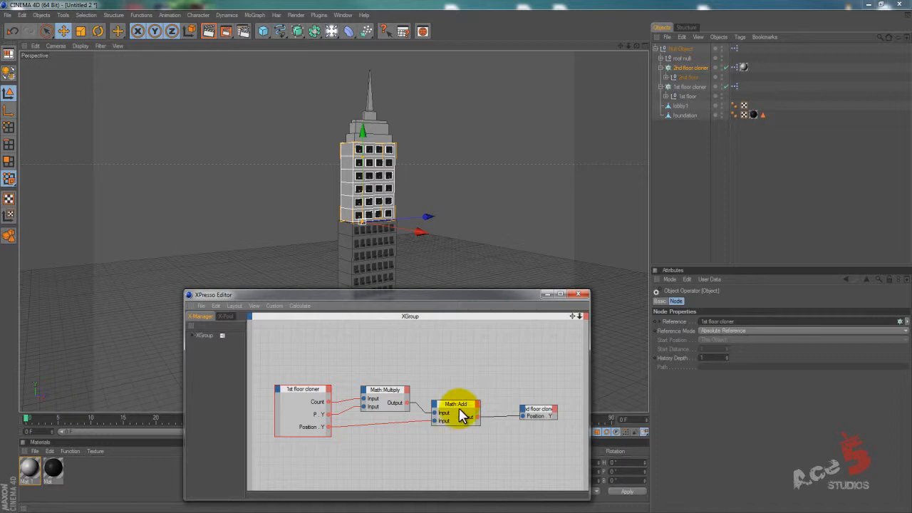
left_click_drag(385, 390, 385, 368)
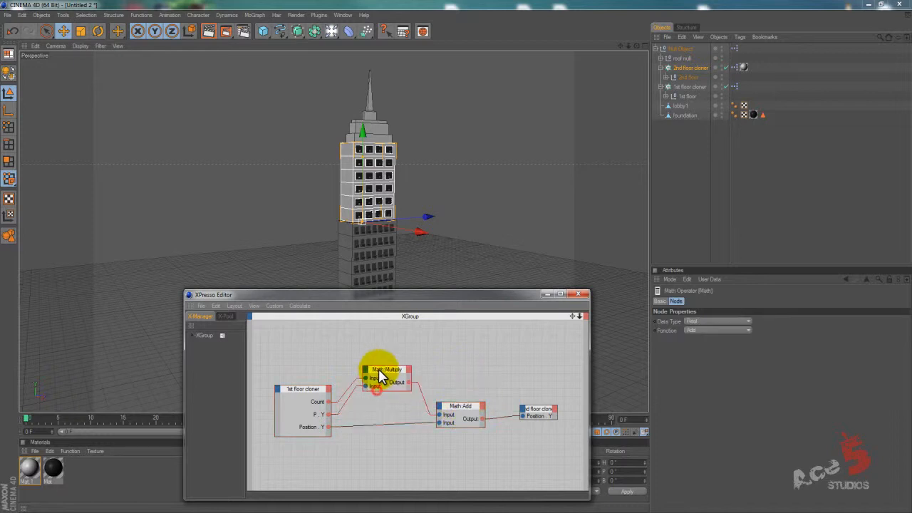
left_click_drag(470, 417, 470, 402)
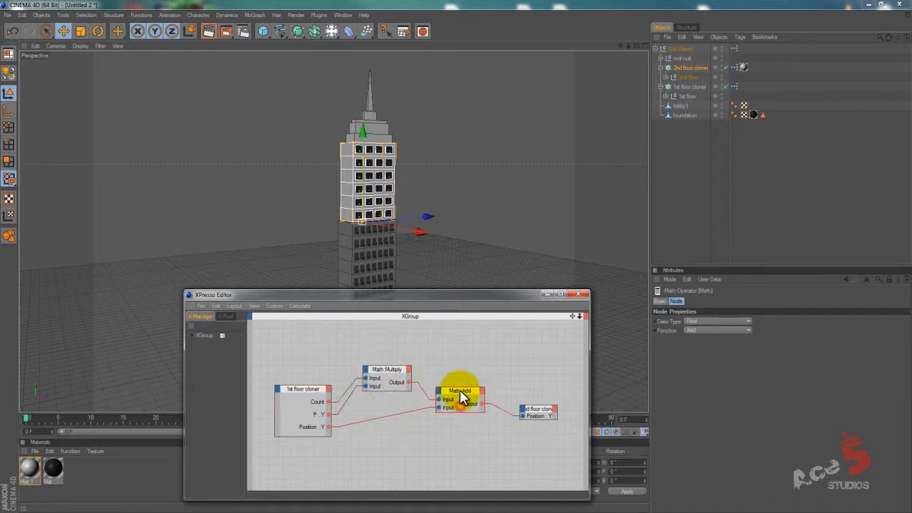
left_click_drag(303, 396, 314, 369)
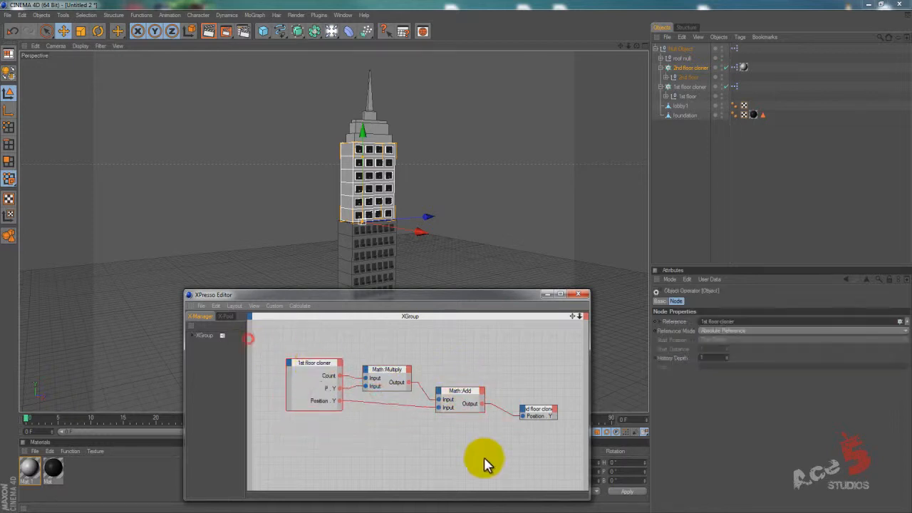
Duplicate the 1st floor cloner, Multiply and Add nodes below the originals and reference the copied object node to the 2nd floor cloner.
left_click_drag(277, 338, 499, 438)
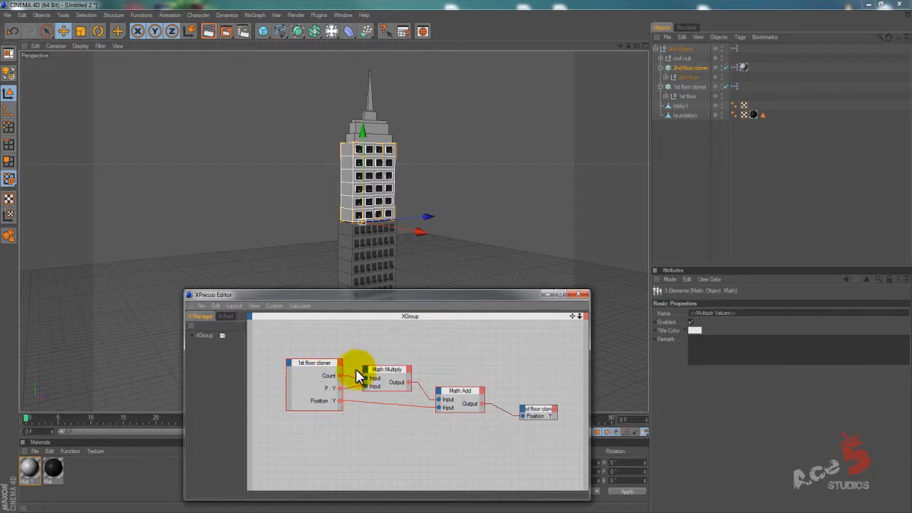
left_click_drag(331, 364, 322, 432, "ctrl")
key("ctrl+z")
left_click(305, 434)
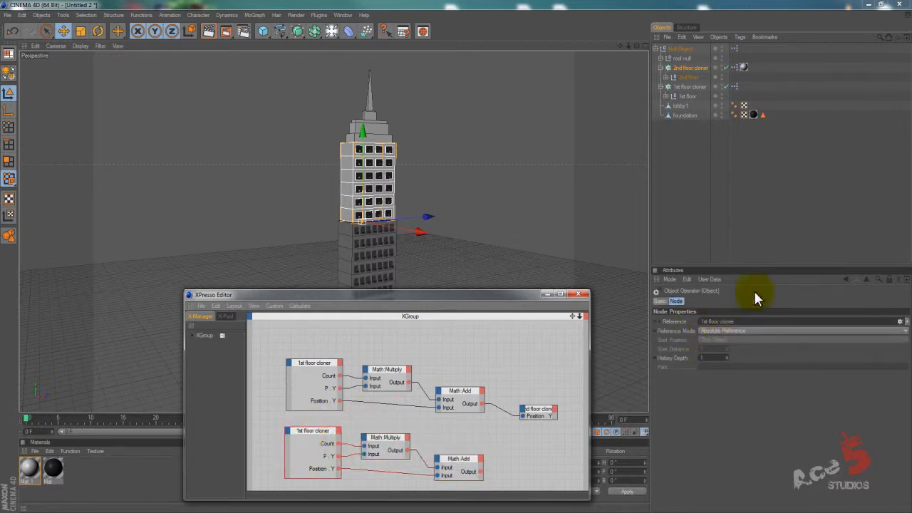
left_click_drag(688, 66, 736, 326)
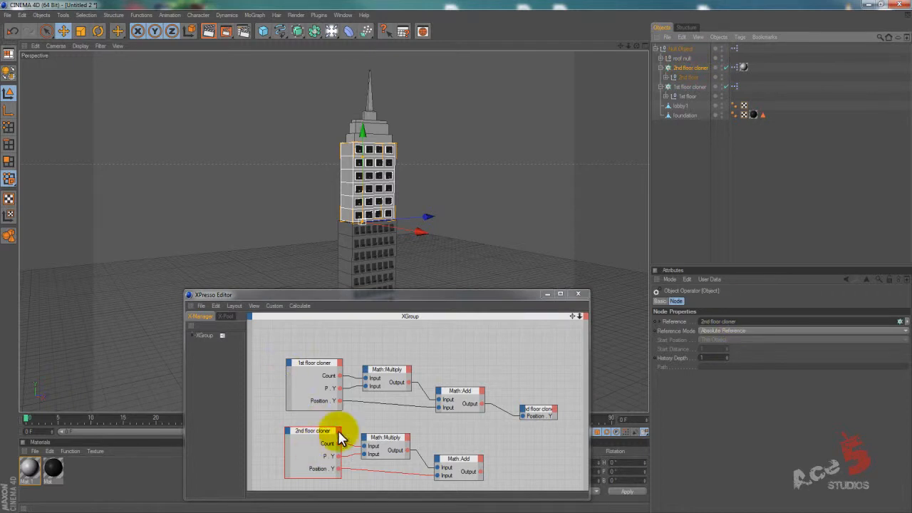
left_click_drag(465, 459, 464, 453)
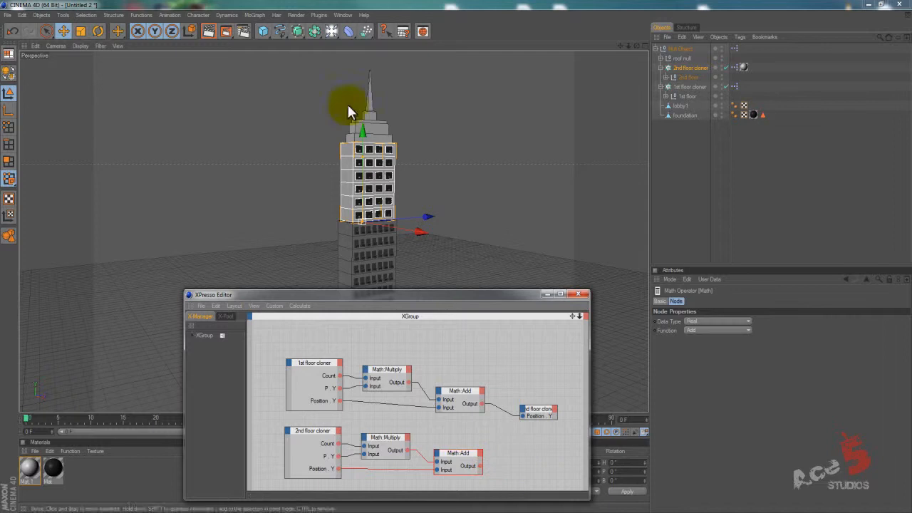
Add the roof null to the XPresso graph and connect the lower Math:Add output to its Position Y.
left_click_drag(683, 58, 532, 458)
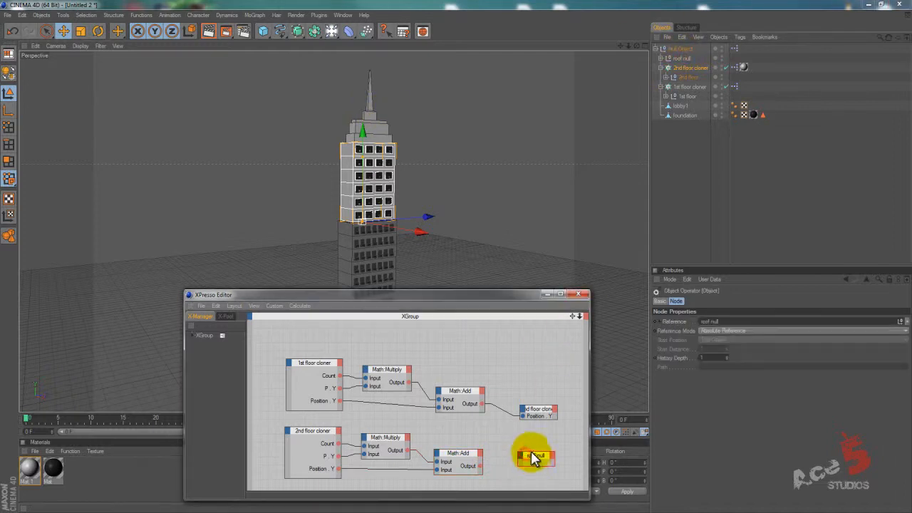
left_click(663, 58)
left_click(690, 67)
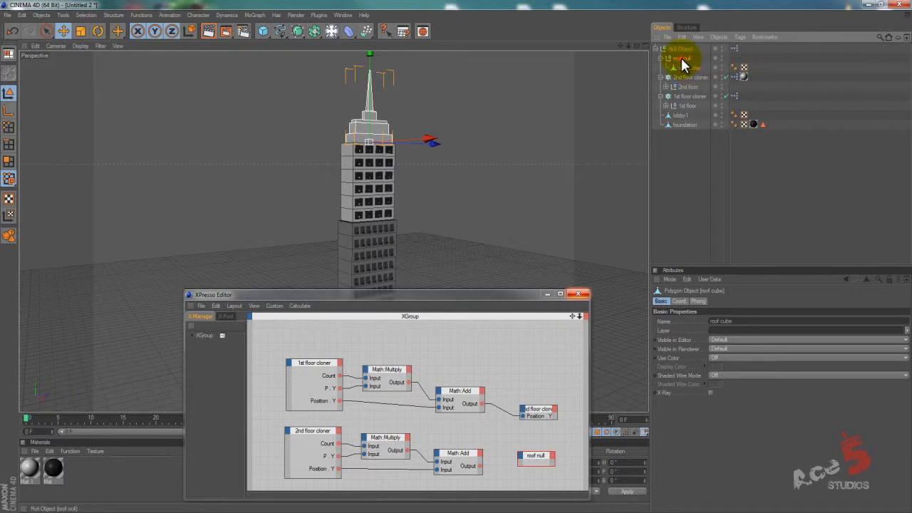
left_click(682, 60)
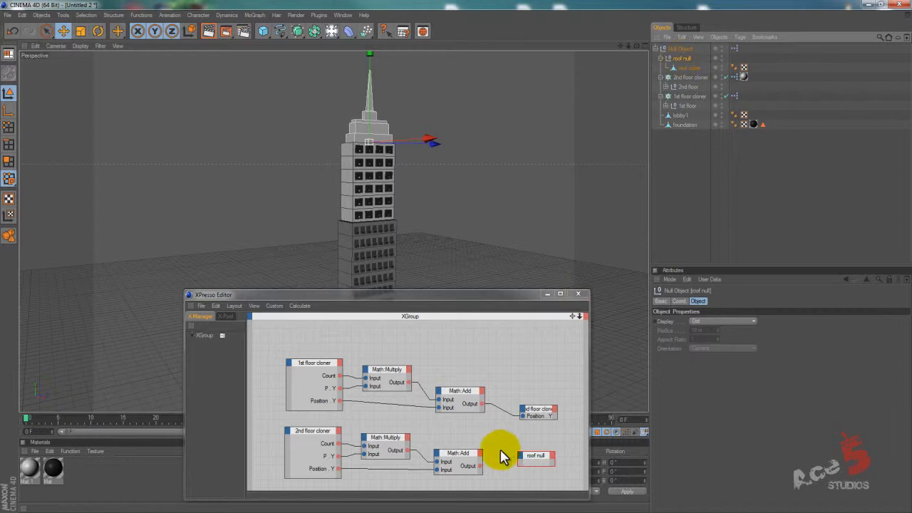
left_click_drag(477, 471, 521, 454)
left_click(542, 452)
left_click(593, 472)
left_click(637, 490)
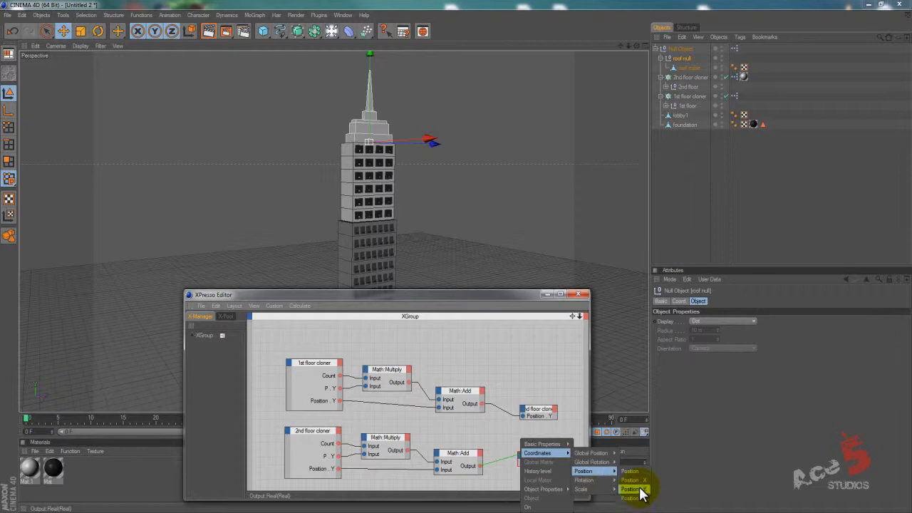
left_click(641, 491)
Adjust the roof cube's height inside the roof null so it sits on top of the second section.
left_click(686, 69)
left_click_drag(368, 97, 369, 91)
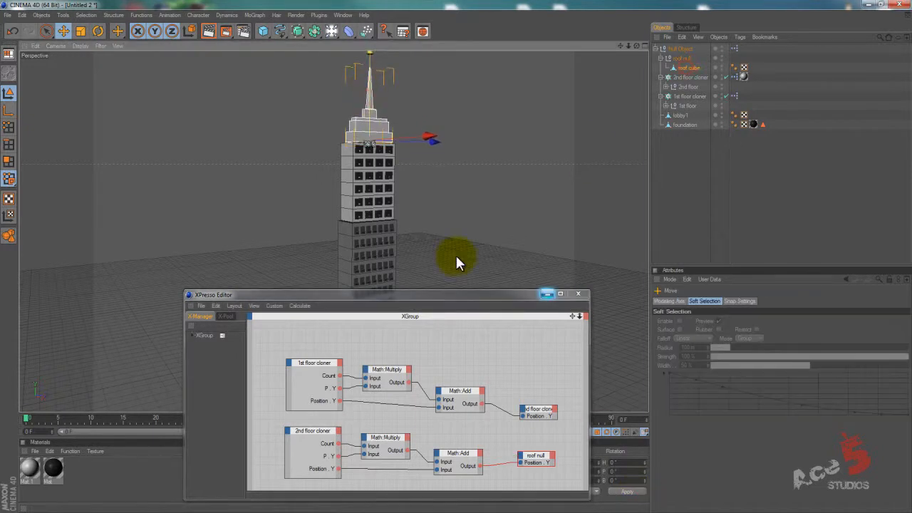
key("s")
mouse_move(456, 256)
left_mouse_down()
mouse_move(503, 206)
mouse_move(456, 256)
mouse_move(467, 119)
mouse_move(456, 255)
left_mouse_up()
middle_click_drag(548, 153, 452, 256, "alt")
right_click_drag(551, 153, 452, 255, "alt")
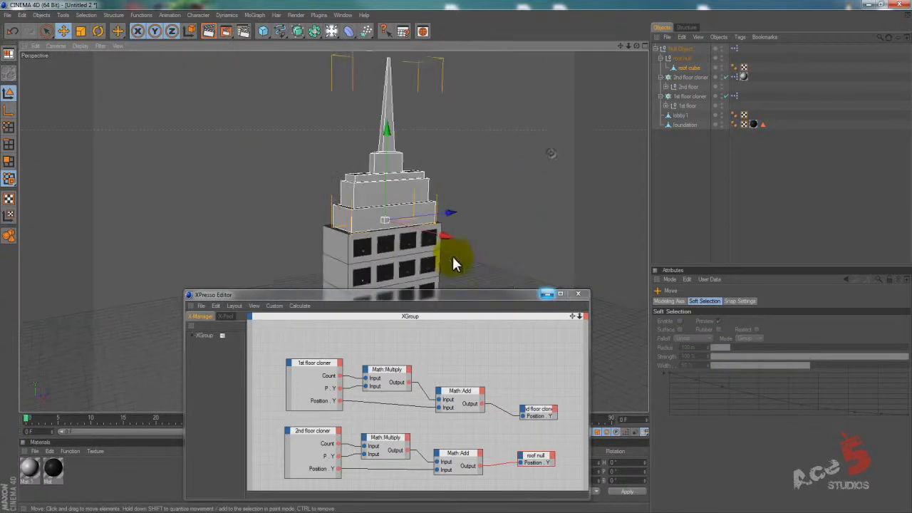
left_click(713, 152)
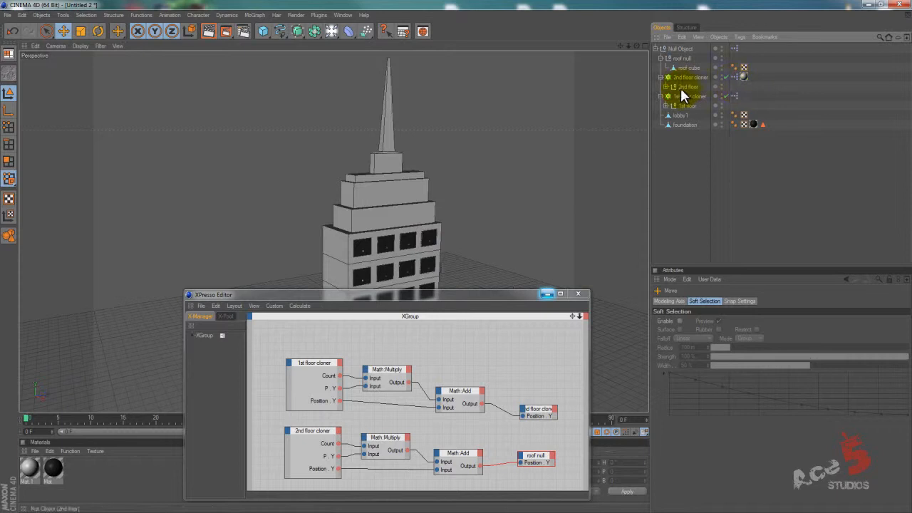
Vary the 1st floor cloner's count down and up to check how the second section and roof follow.
left_click(682, 96)
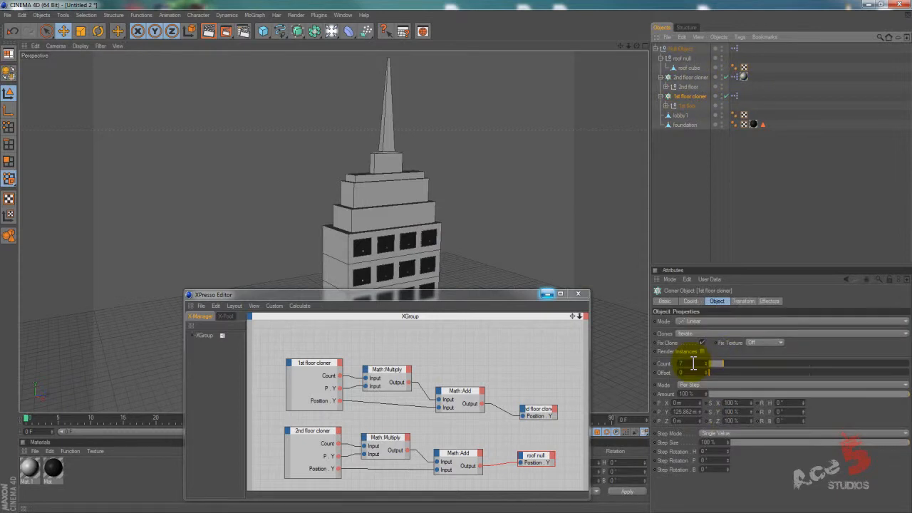
left_click(693, 363)
scroll(693, 364, "down", 1)
scroll(694, 364, "up", 3)
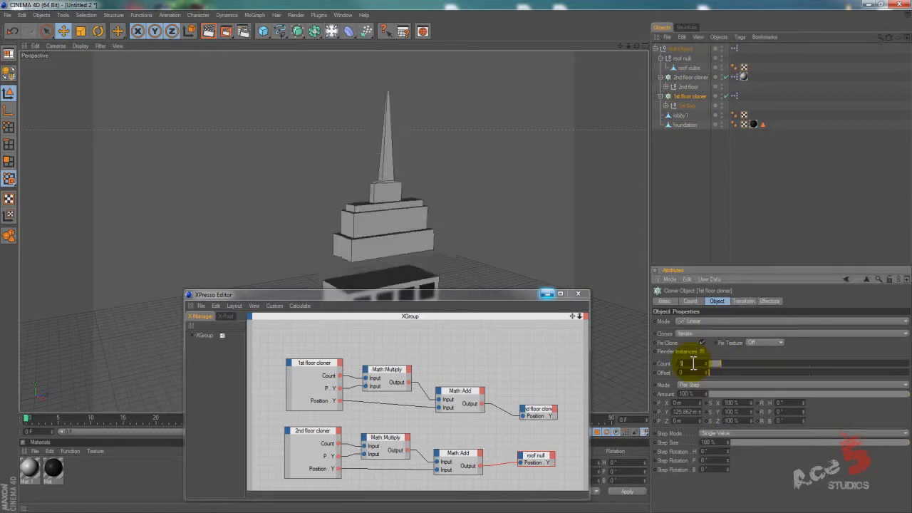
scroll(693, 363, "down", 2)
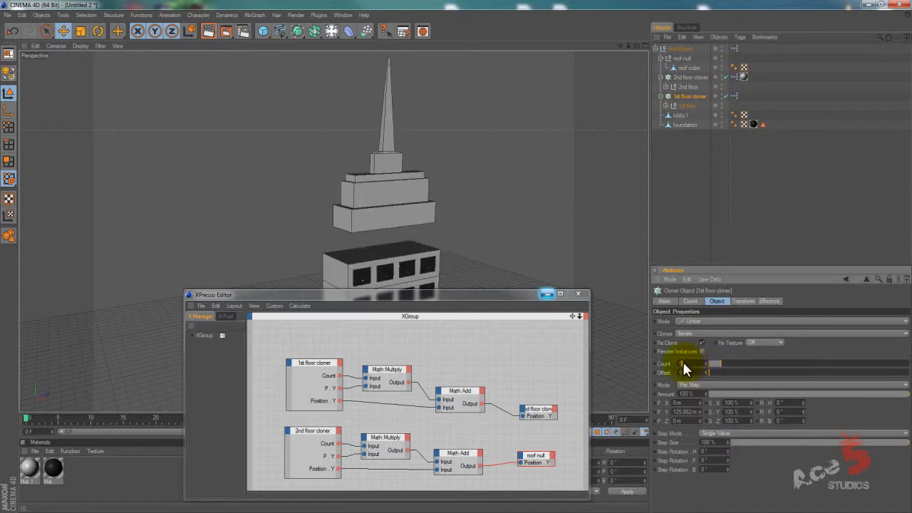
Move the XPresso Editor out of the viewport and vary the 1st floor cloner's count to check how the upper sections follow, ending at 7.
left_click_drag(481, 296, 911, 171)
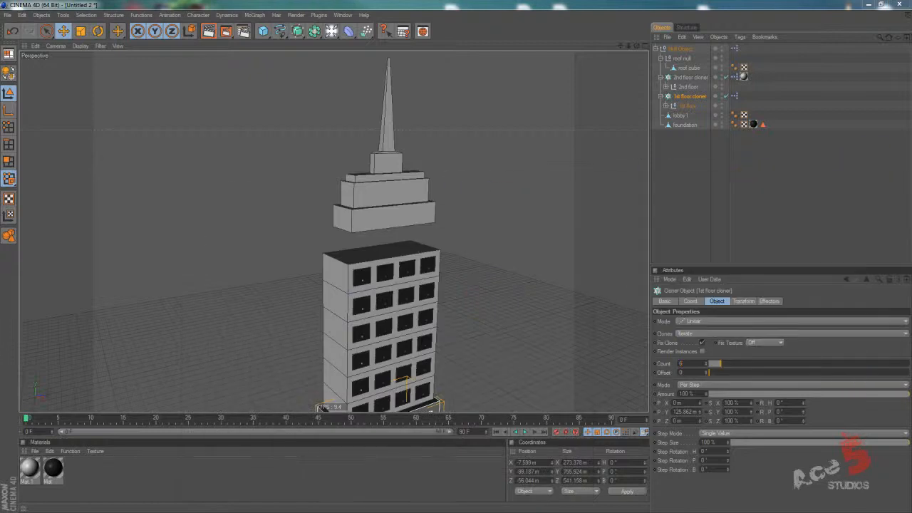
middle_click_drag(460, 308, 456, 254, "alt")
right_click_drag(456, 255, 434, 262, "alt")
left_click(692, 367)
scroll(692, 367, "up", 2)
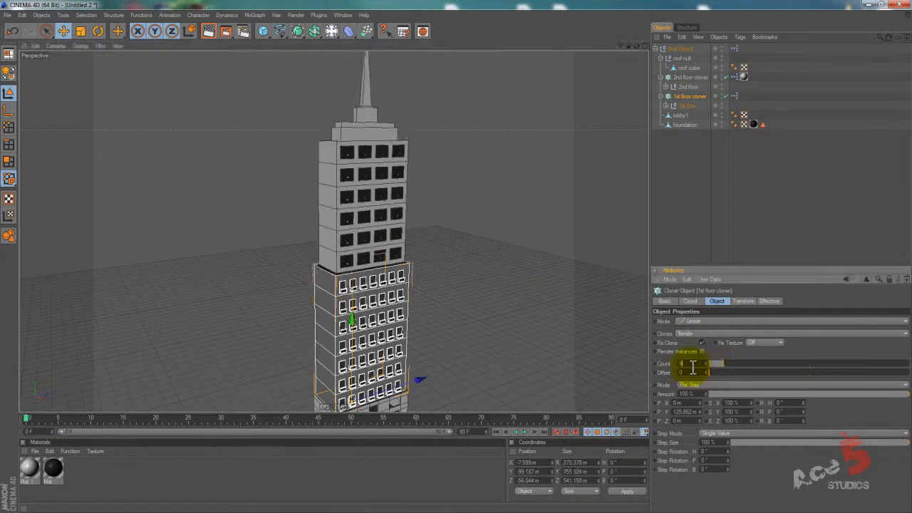
scroll(693, 366, "down", 2)
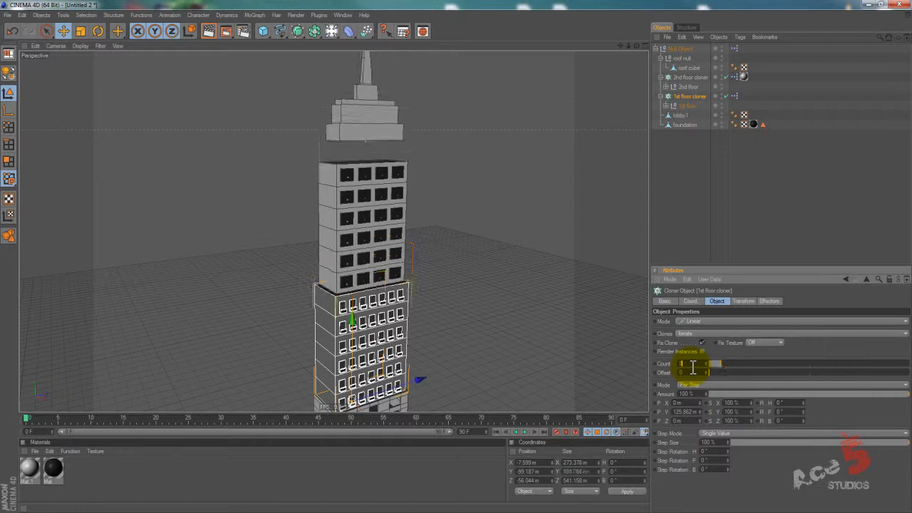
scroll(693, 366, "up", 3)
scroll(693, 367, "down", 2)
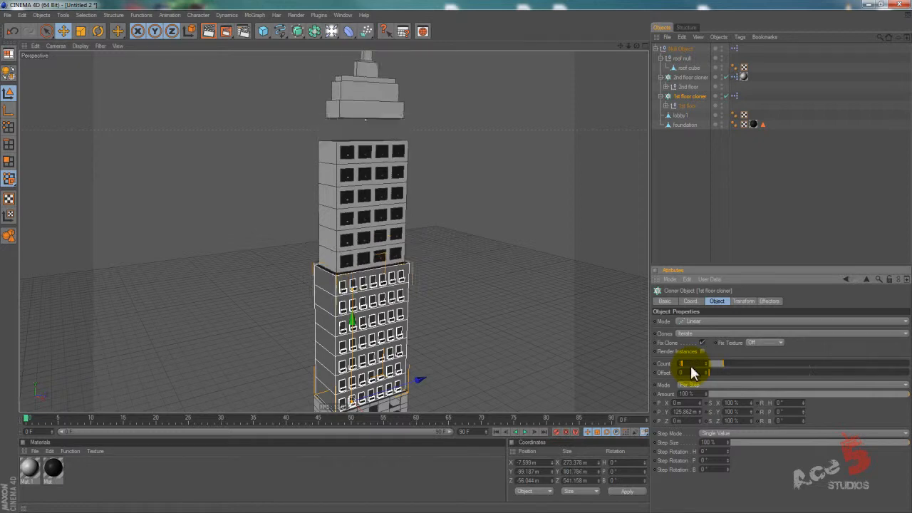
left_click(461, 117)
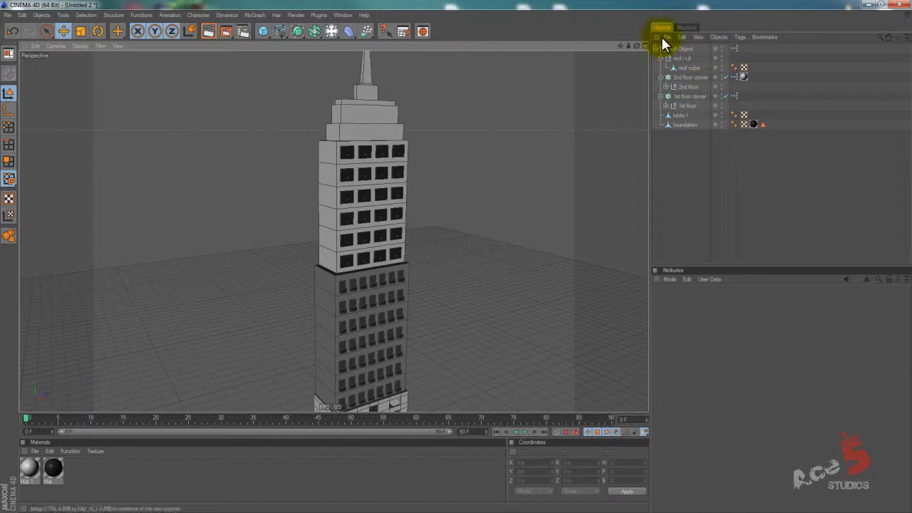
Reorder the hierarchy so the 1st floor cloner is the first child of the Null Object and the roof null sits below lobby 1.
left_click(680, 58)
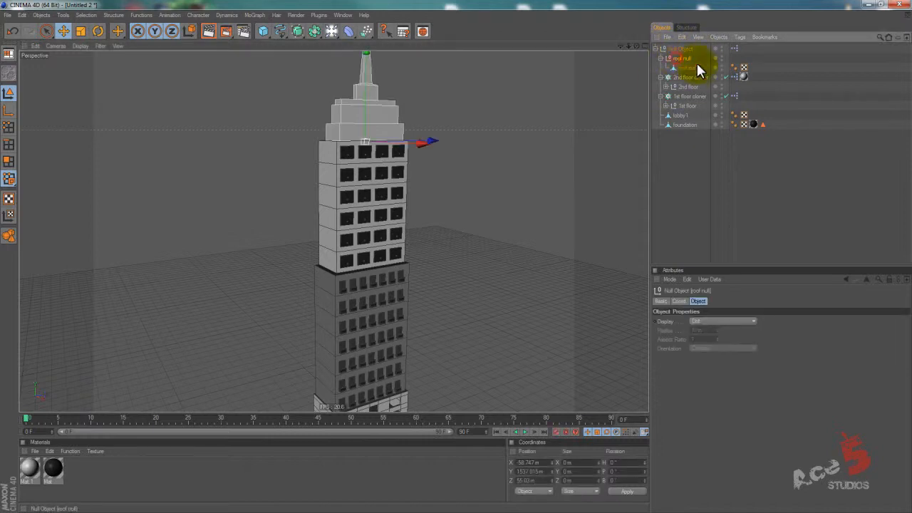
left_click(689, 78)
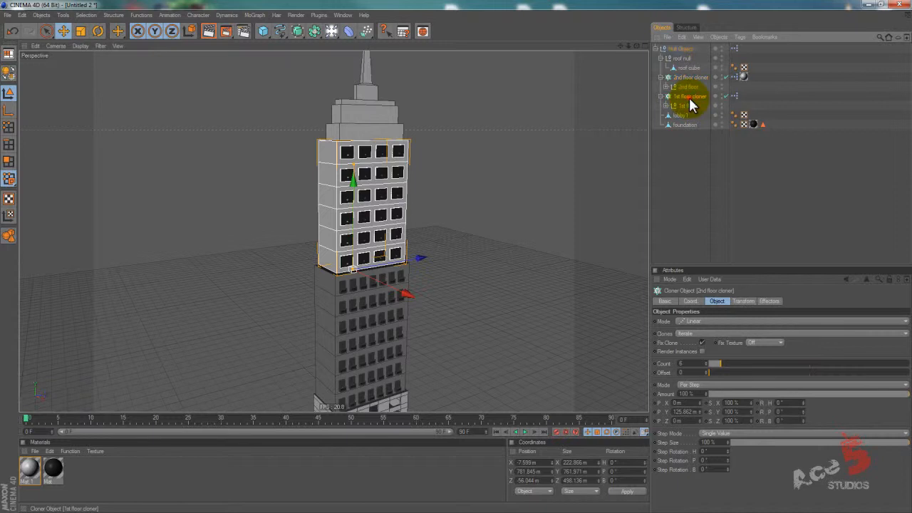
left_click(689, 97)
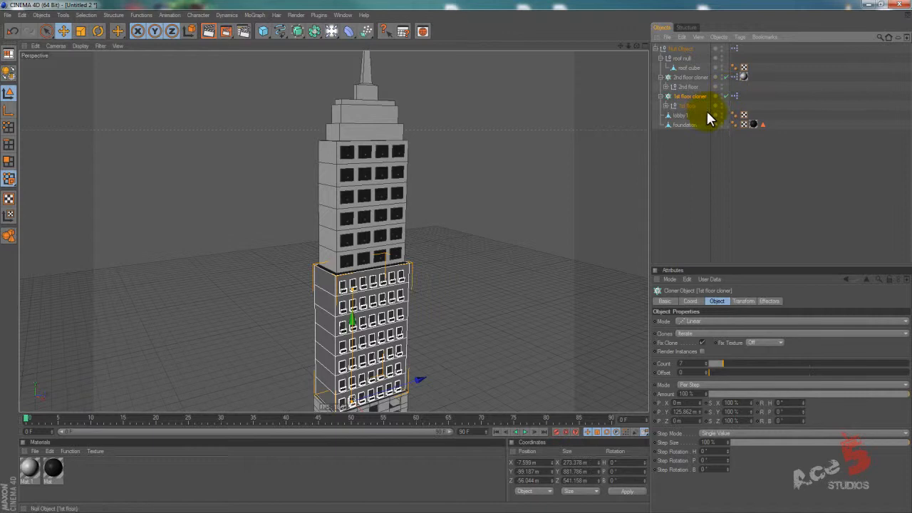
left_click_drag(684, 102, 679, 58)
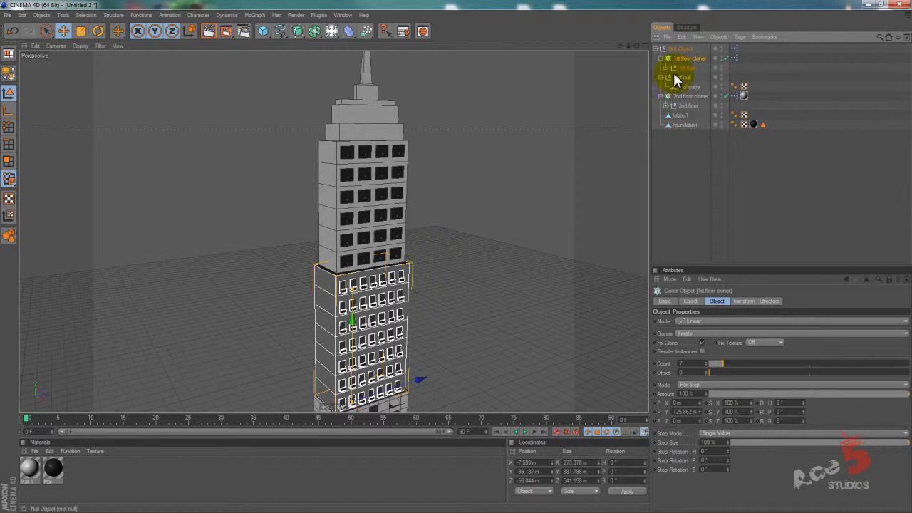
left_click_drag(681, 77, 682, 107)
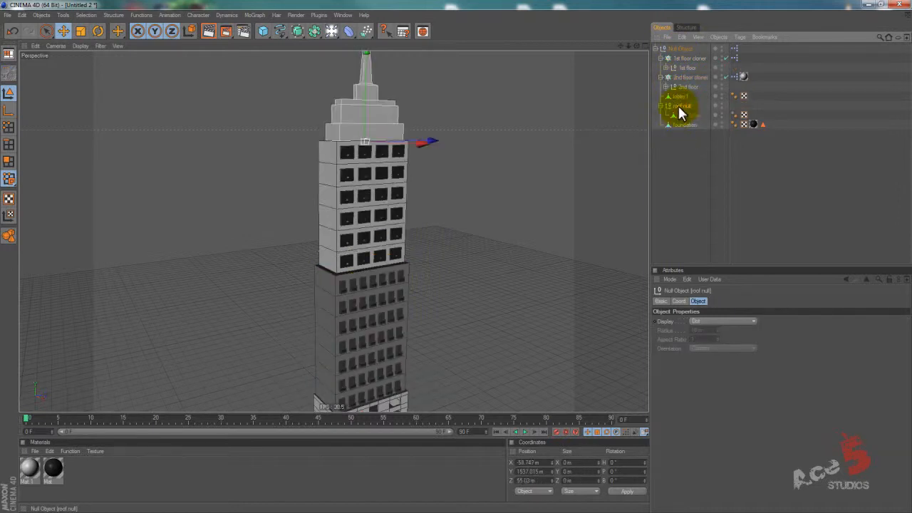
Vary the 1st floor cloner's count to test the roof's response to the new hierarchy order, ending at 6.
left_click(690, 57)
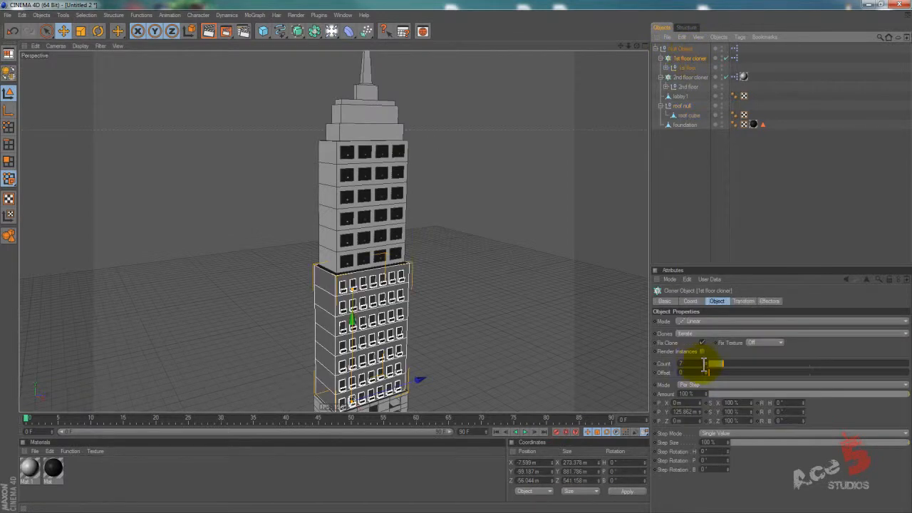
left_click(698, 364)
scroll(698, 363, "down", 1)
scroll(698, 363, "down", 1)
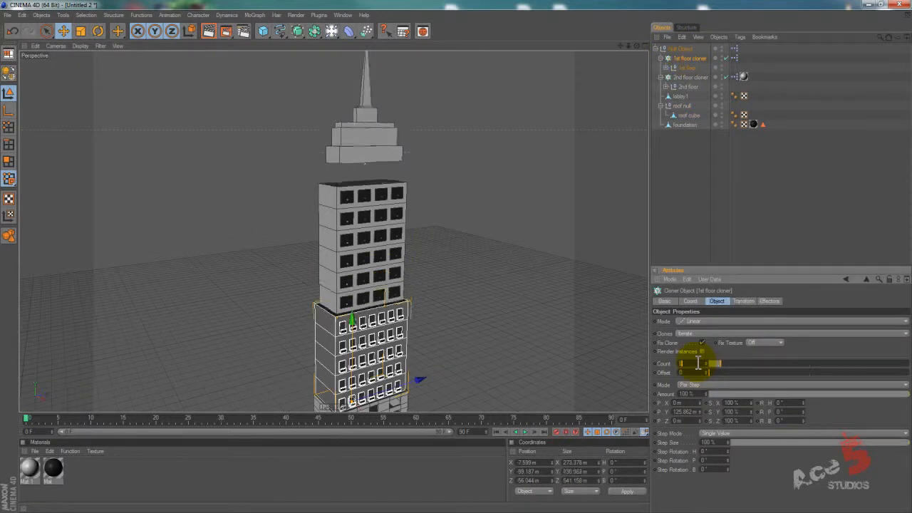
scroll(698, 364, "up", 1)
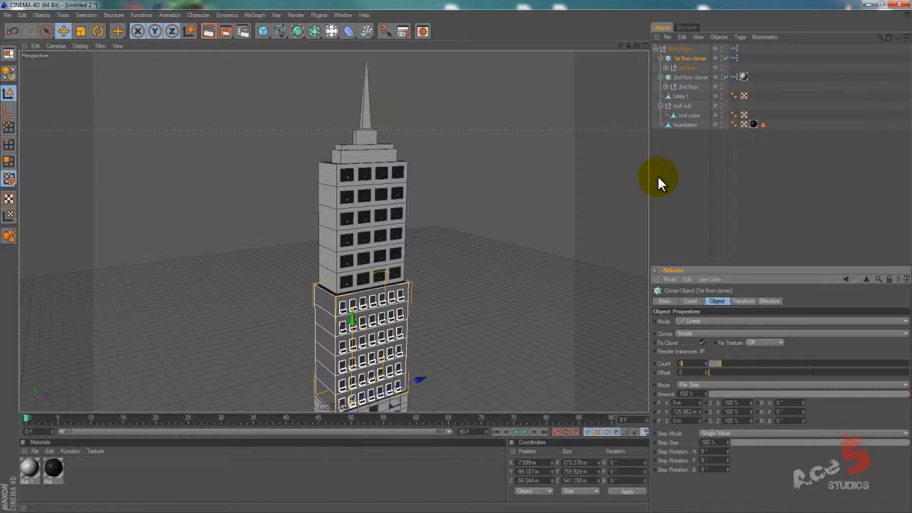
Collapse the roof null and move the 2nd floor cloner directly below it in the hierarchy.
left_click(679, 107)
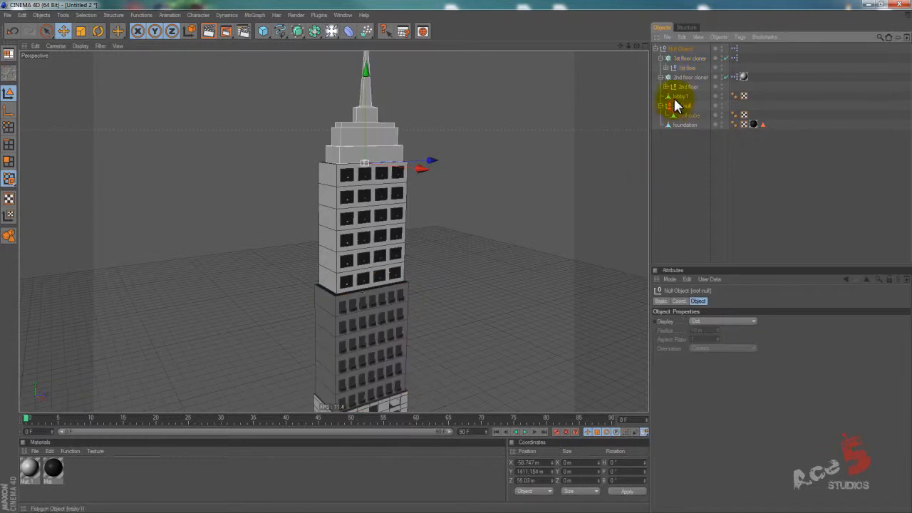
left_click(681, 77)
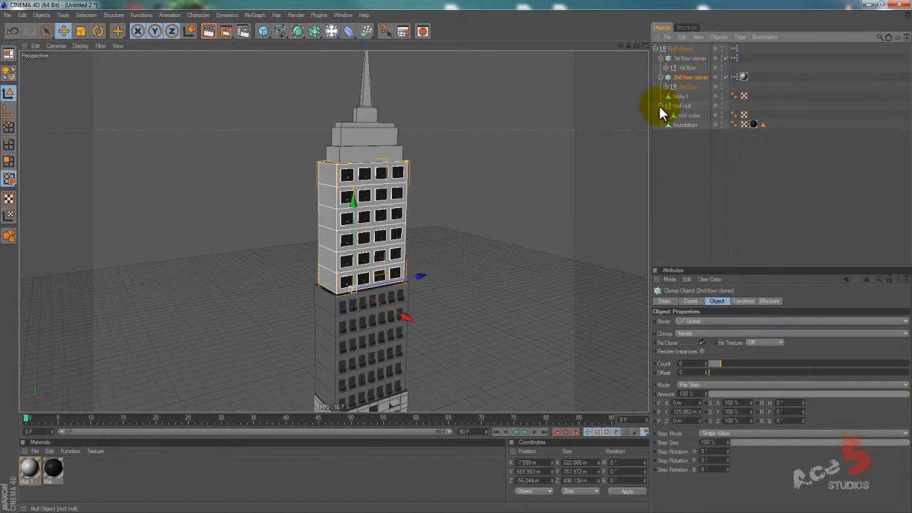
left_click(660, 106)
left_click_drag(677, 78, 674, 110)
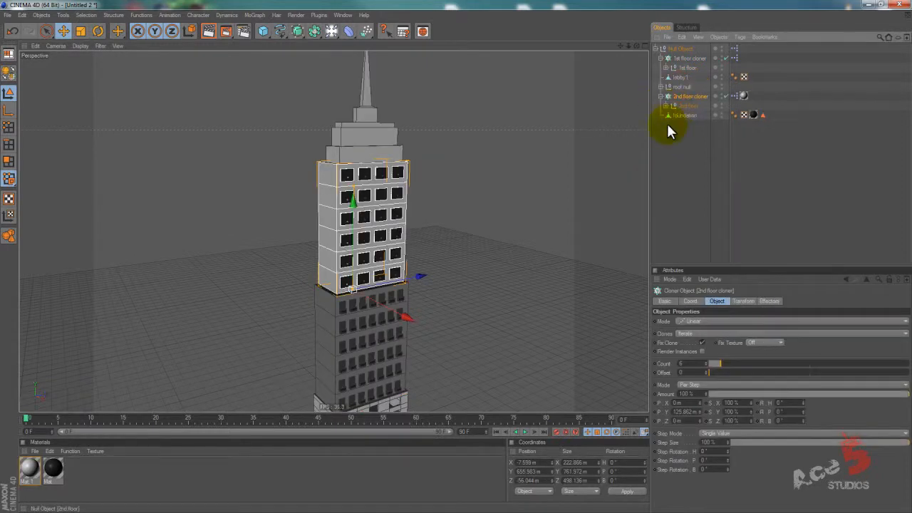
Vary the 1st floor cloner's count to test the roof with the 2nd floor cloner placed below the roof null.
left_click(682, 59)
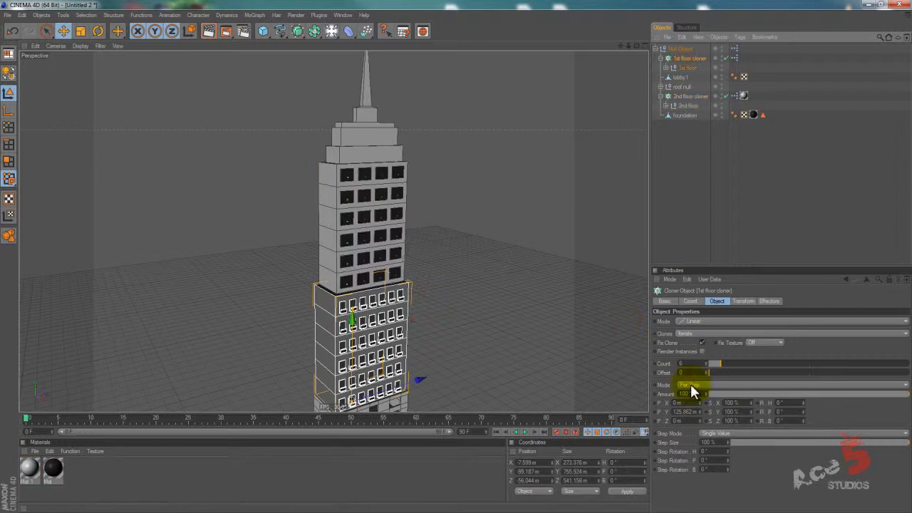
left_click(698, 366)
scroll(698, 366, "down", 1)
scroll(698, 366, "up", 2)
scroll(697, 367, "down", 1)
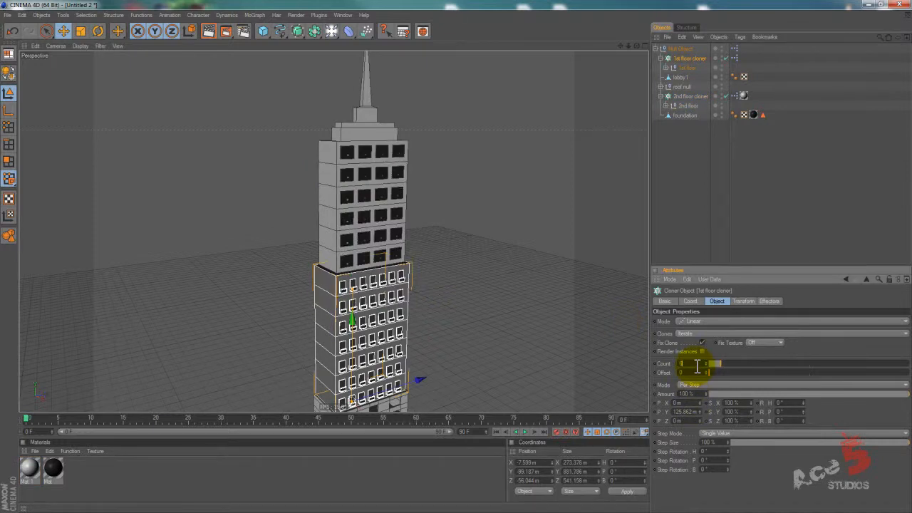
Move the roof null below the 2nd floor cloner in the hierarchy.
left_click_drag(678, 86, 678, 110)
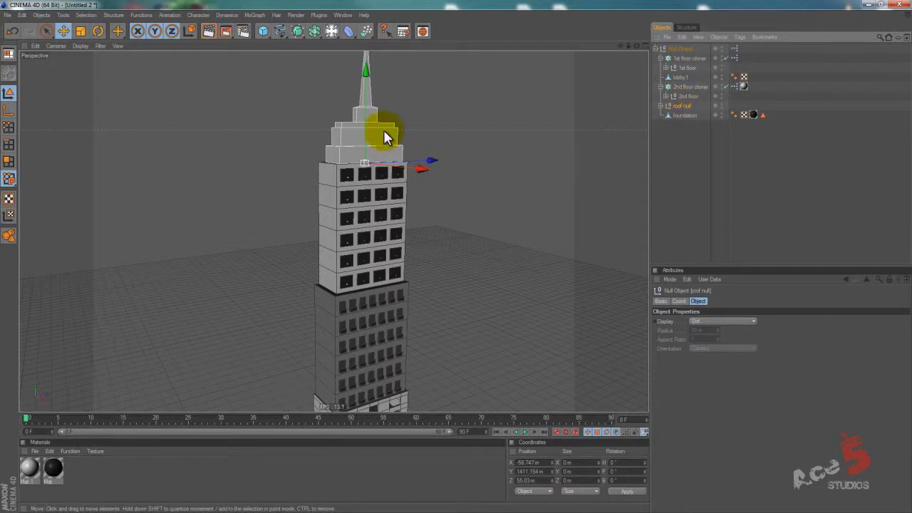
scroll(449, 254, "down", 5)
scroll(450, 253, "up", 2)
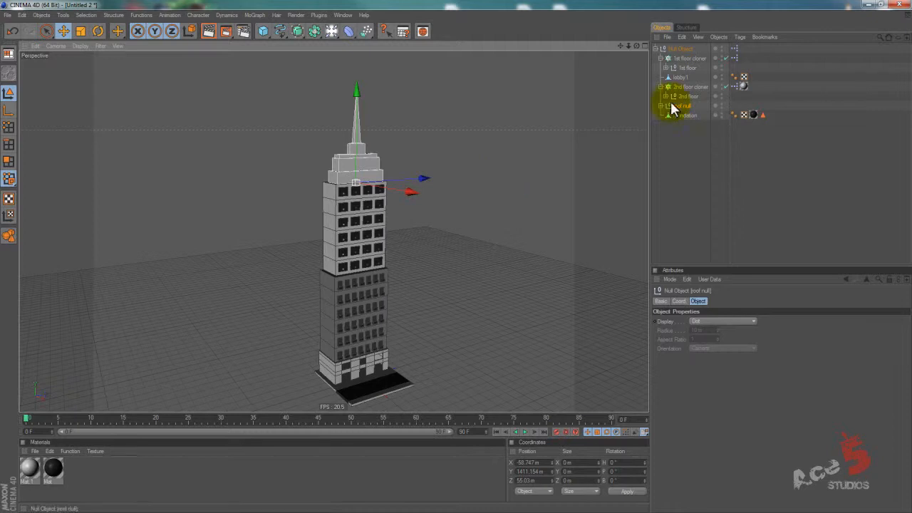
Vary the 2nd floor cloner's count down and up to check how the roof follows the second section.
left_click(692, 86)
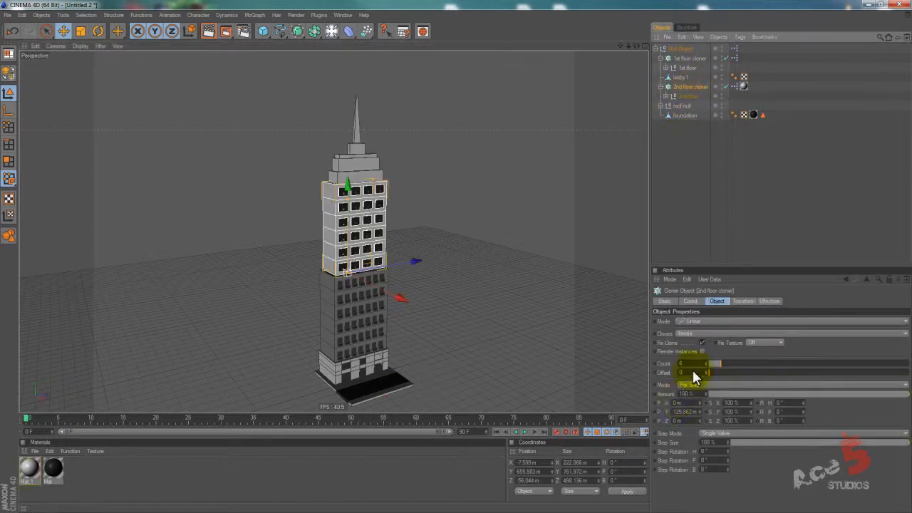
left_click(700, 365)
scroll(699, 365, "down", 1)
scroll(700, 365, "up", 4)
scroll(699, 365, "down", 1)
scroll(699, 365, "up", 1)
scroll(700, 365, "down", 3)
Vary the 1st floor cloner's count to check how the second section and roof follow the first section, ending at 7.
left_click(683, 57)
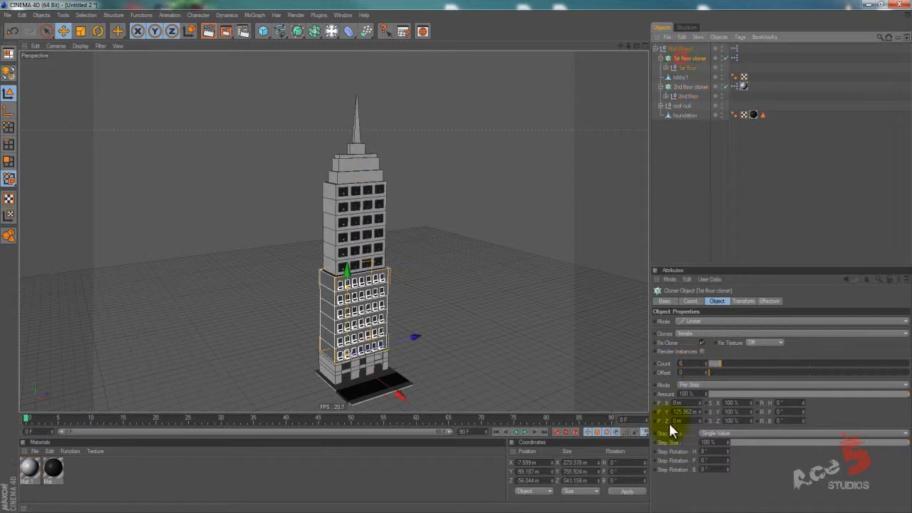
left_click(692, 363)
scroll(695, 363, "up", 1)
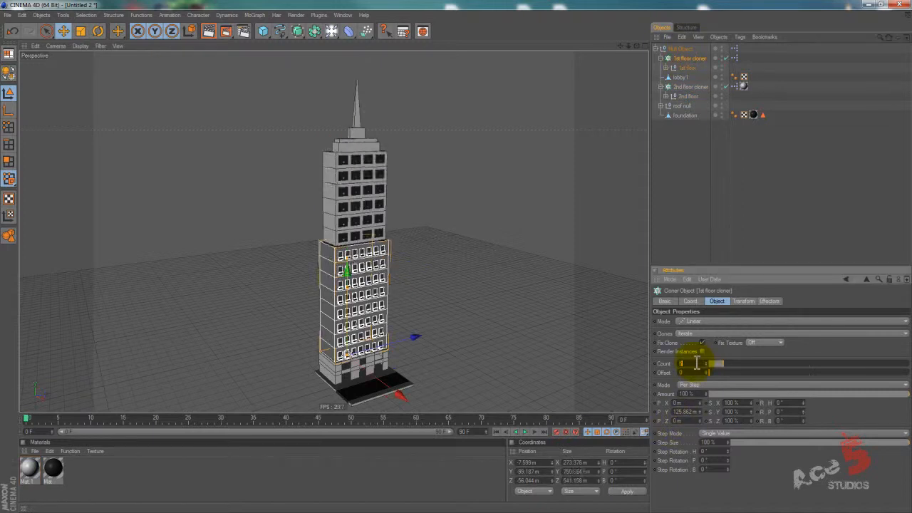
scroll(697, 363, "up", 2)
scroll(697, 363, "down", 4)
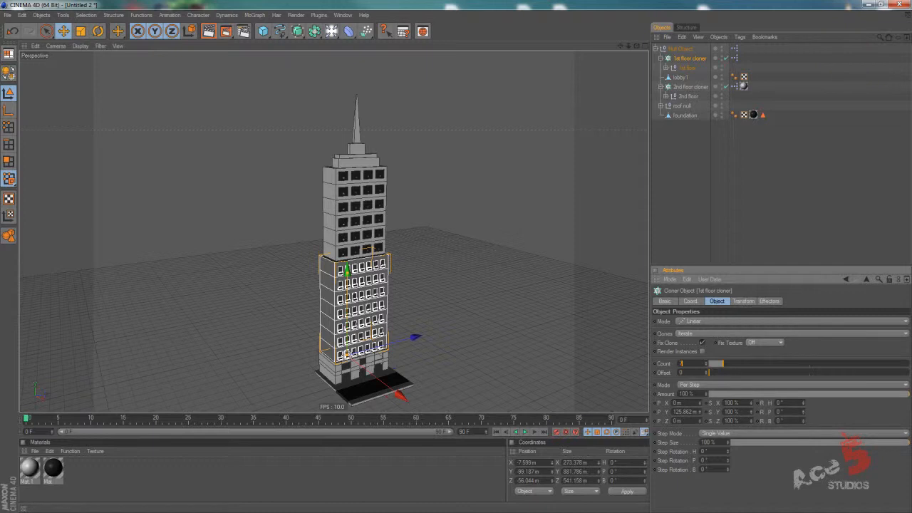
Copy the Null Object's XPresso tag onto the roof null.
left_click(674, 59)
left_click(735, 49)
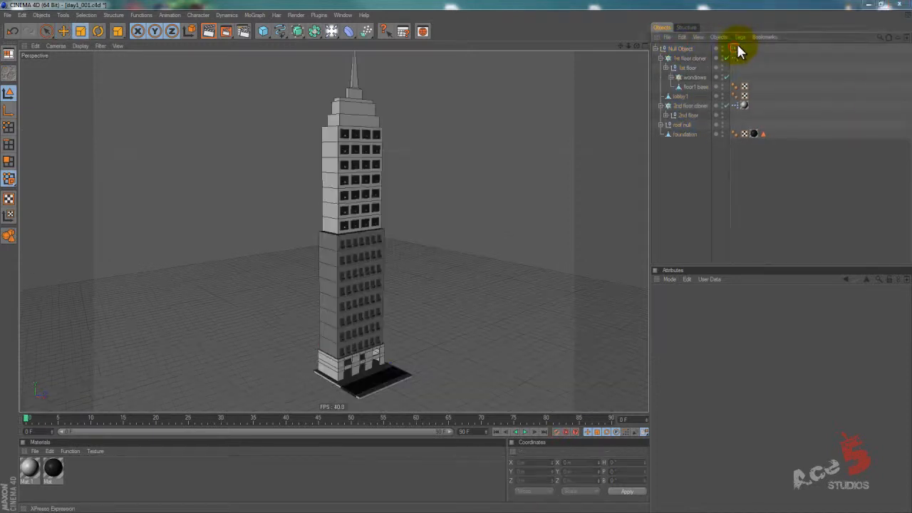
left_click_drag(734, 48, 753, 100)
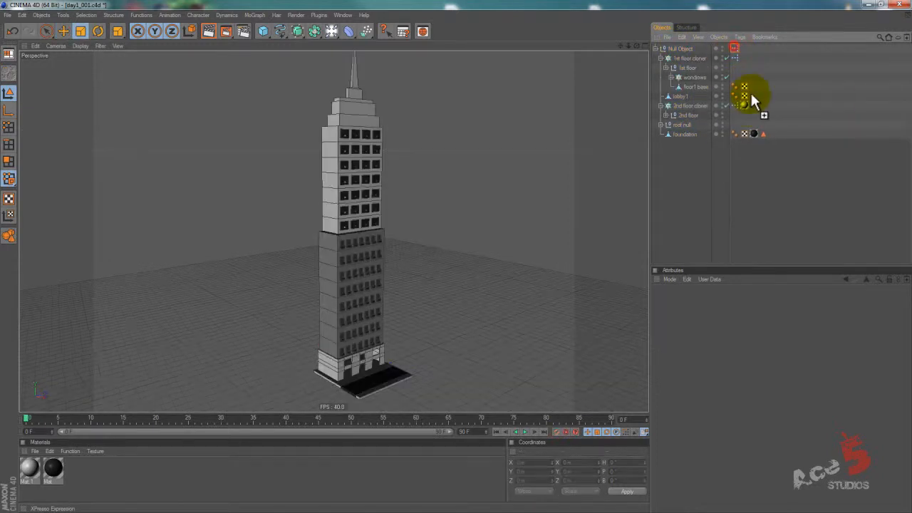
left_click_drag(739, 136, 735, 125)
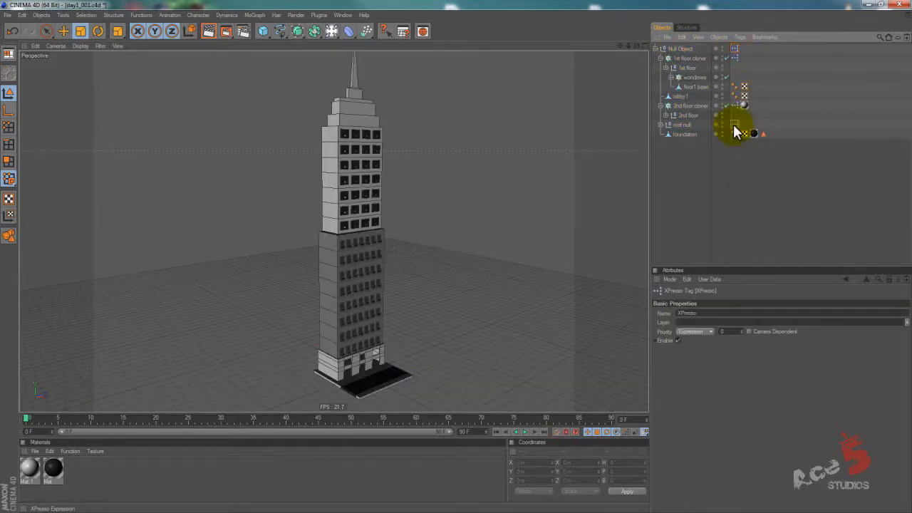
Delete the lower node chain from the Null Object's XPresso graph, keeping only the chain that drives the 2nd floor cloner.
double_click(735, 48)
left_click_drag(243, 263, 543, 340)
key("Delete")
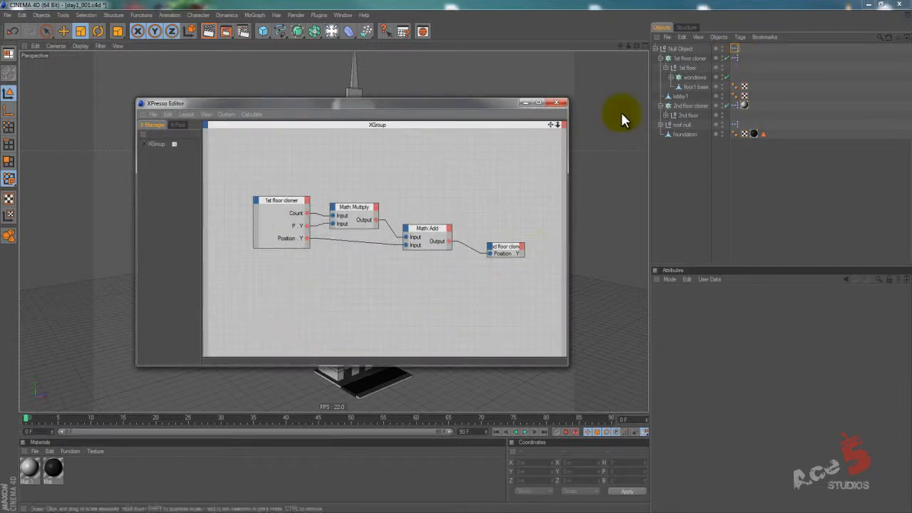
left_click(562, 104)
Delete the upper node chain from the roof null's XPresso graph, keeping only the lower chain.
double_click(736, 125)
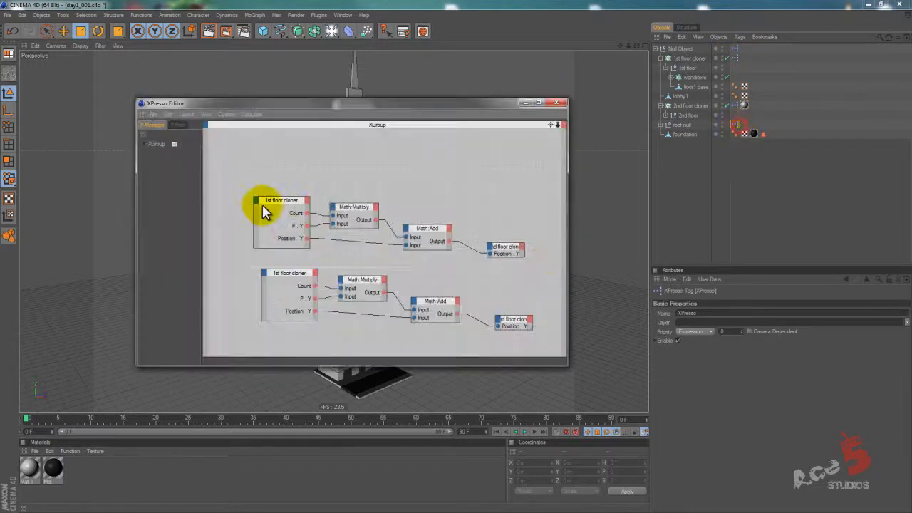
left_click_drag(369, 236, 542, 266)
key("Delete")
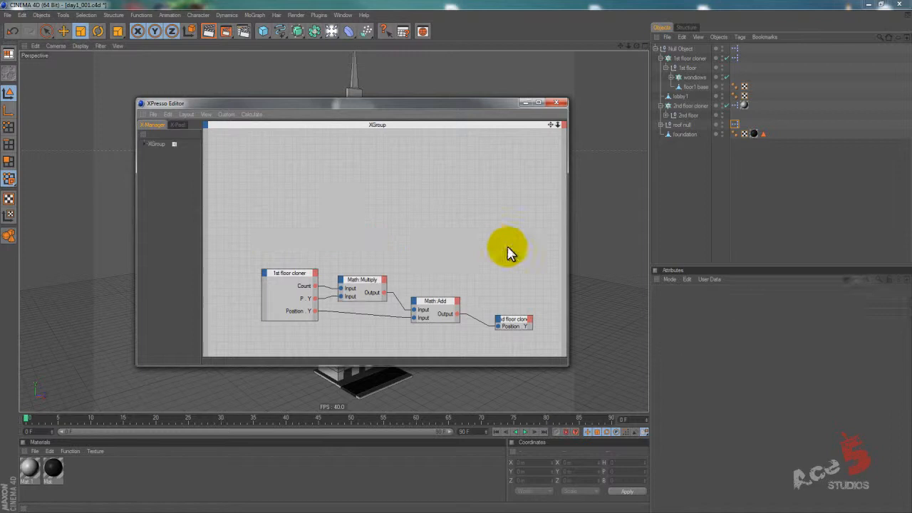
left_click(556, 102)
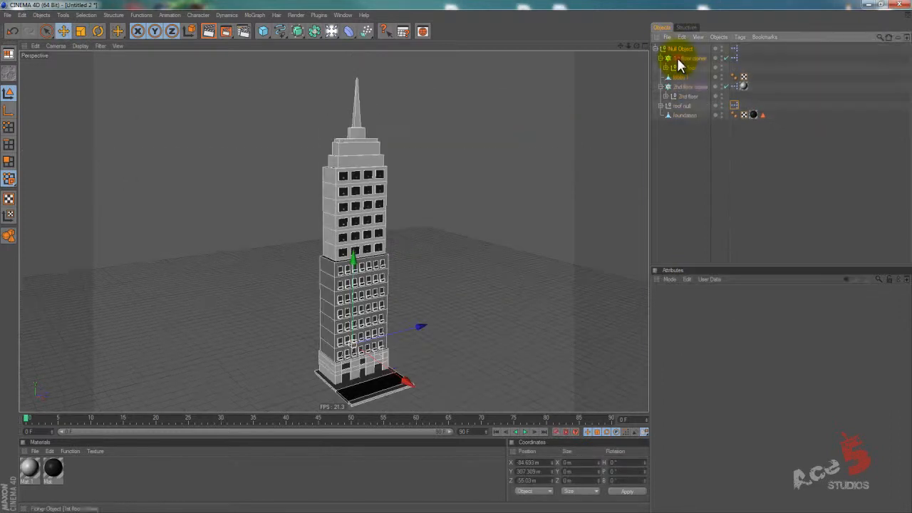
Vary the 1st floor cloner's count to test the roof with the node chains split between two XPresso tags.
left_click(685, 58)
left_click(698, 364)
scroll(698, 363, "up", 1)
scroll(697, 363, "down", 2)
scroll(698, 364, "up", 2)
scroll(698, 363, "up", 2)
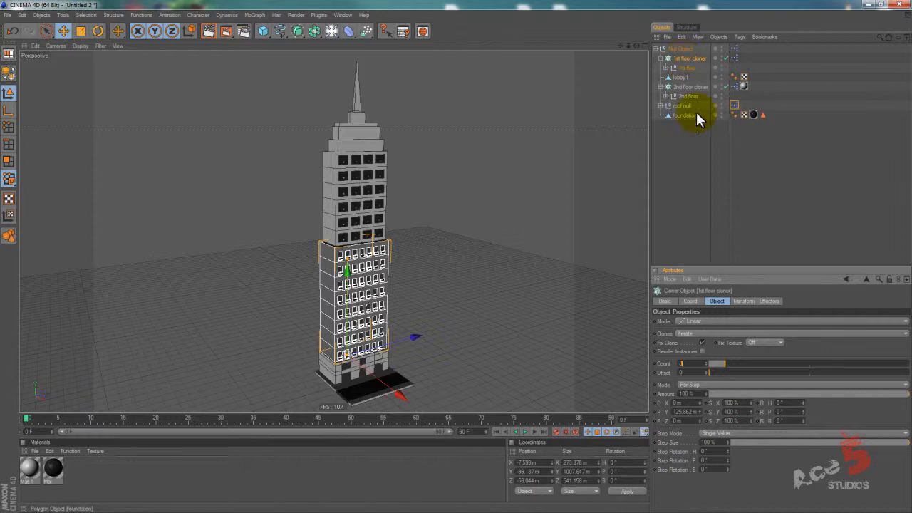
Select the two XPresso tags in turn and vary both floor cloners' counts to check that the roof stays on top.
left_click(736, 48)
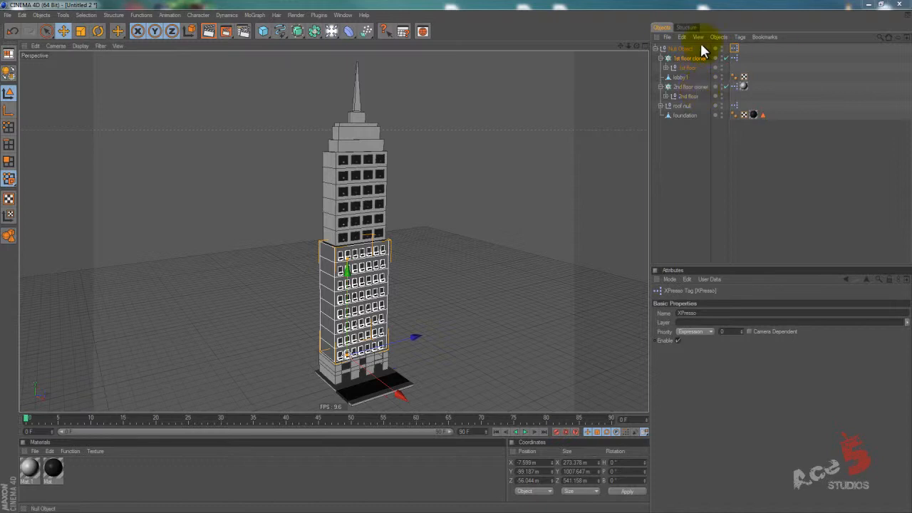
left_click_drag(734, 109, 735, 105, "ctrl")
left_click(686, 58)
left_click(696, 364)
scroll(695, 364, "up", 3)
scroll(696, 365, "down", 4)
left_click(686, 87)
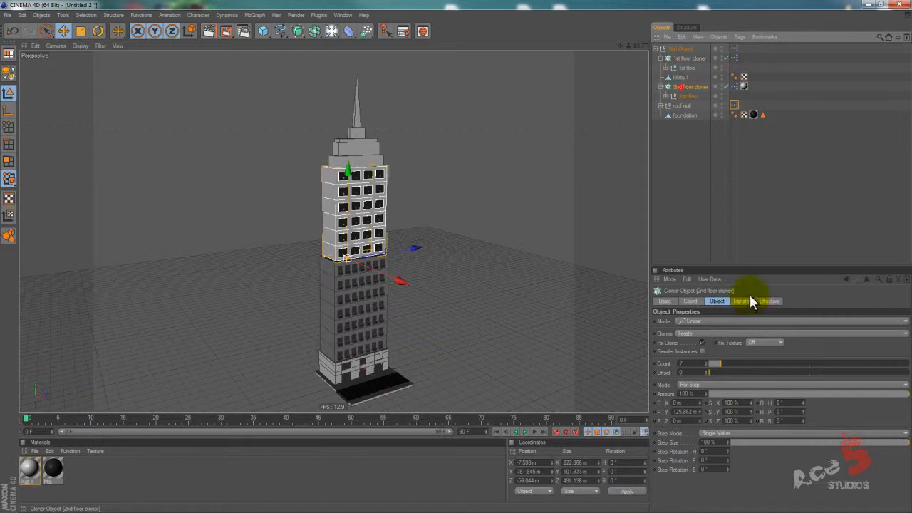
scroll(697, 364, "up", 3)
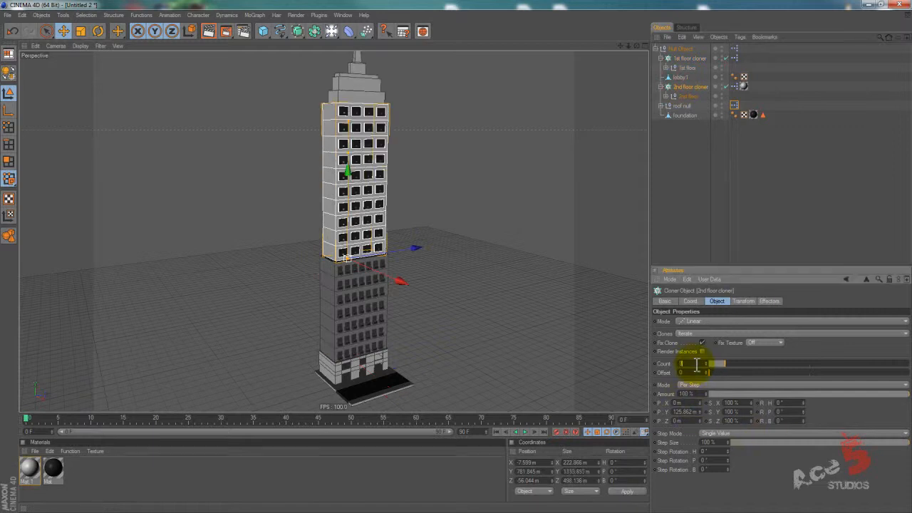
Lower the 2nd floor cloner's count to 7 and inspect the priority setting of the Null Object's XPresso tag.
scroll(695, 364, "down", 4)
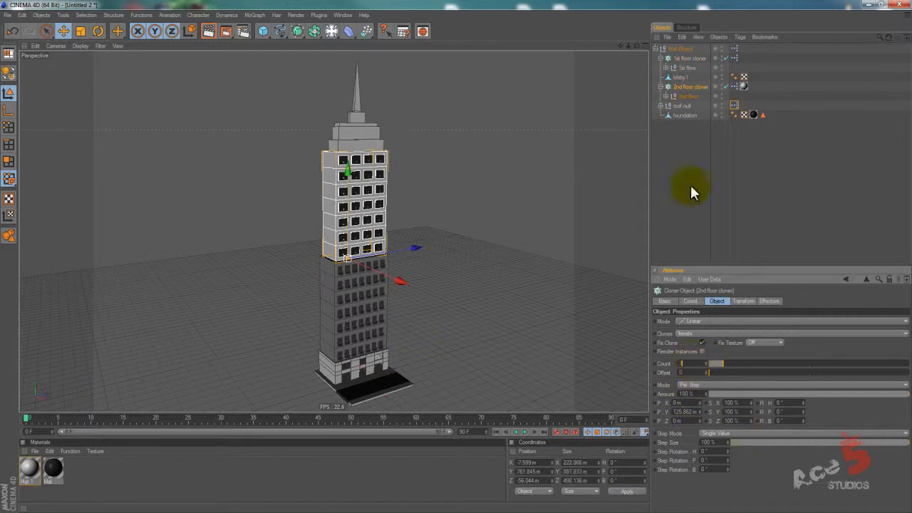
left_click(690, 47)
left_click(732, 50)
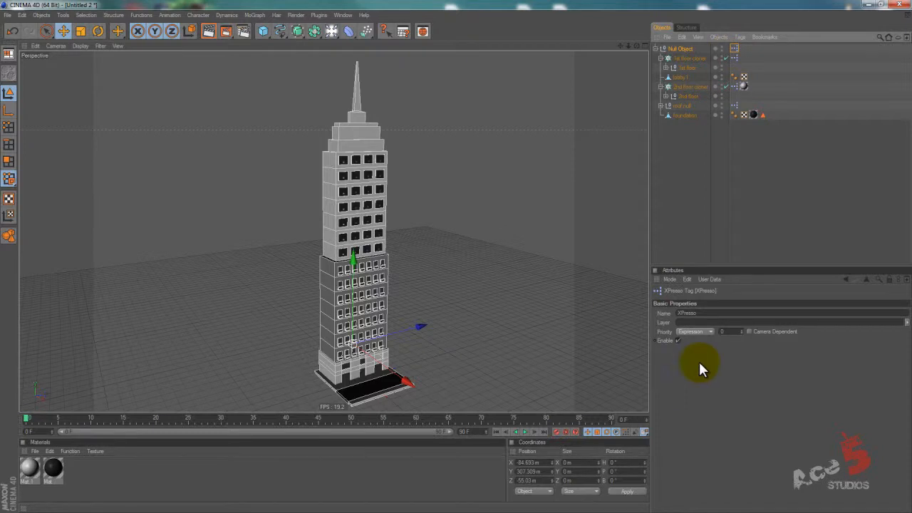
left_click(736, 332)
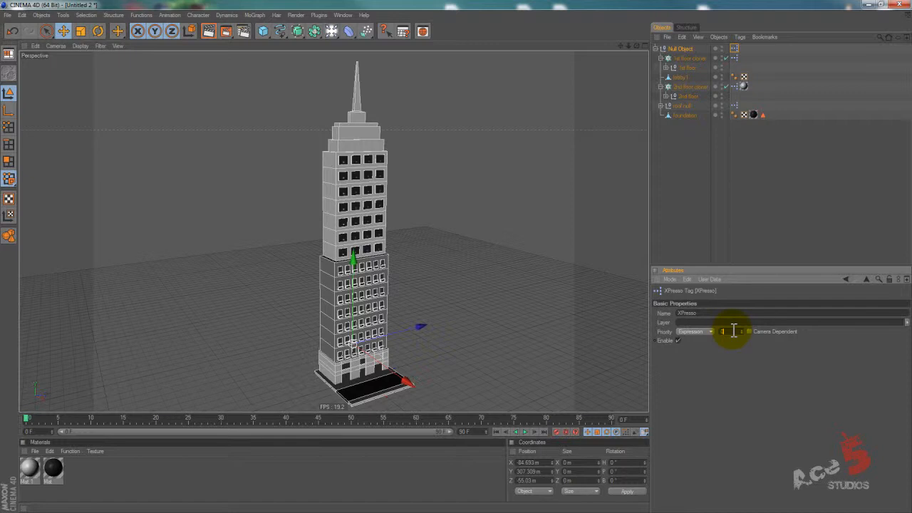
left_click_drag(444, 226, 564, 209, "alt")
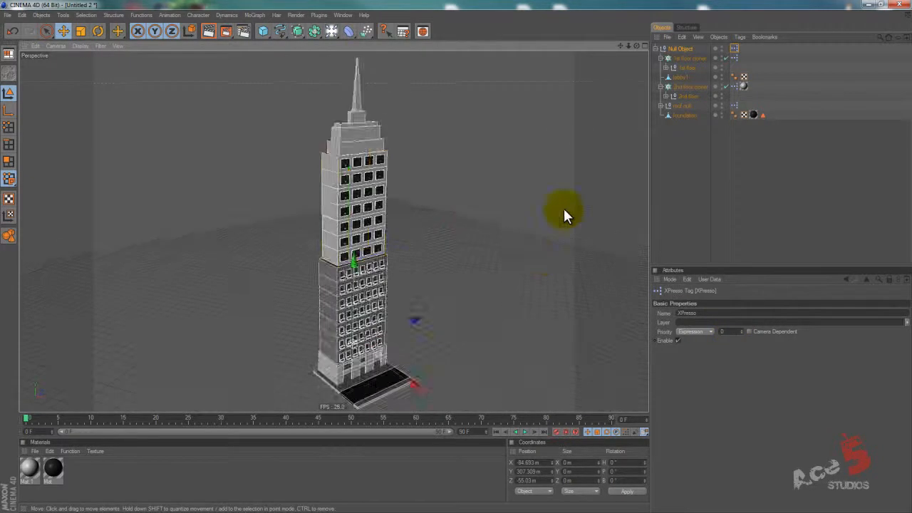
Select the floor cloners and the roof null in turn, and vary the 2nd floor cloner's count to recheck the roof.
left_click(687, 87)
left_click(691, 365)
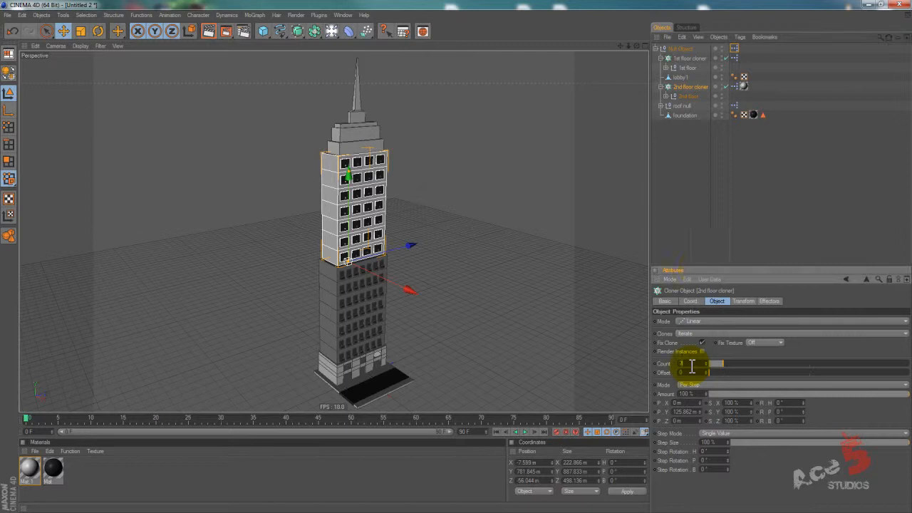
left_click(686, 59)
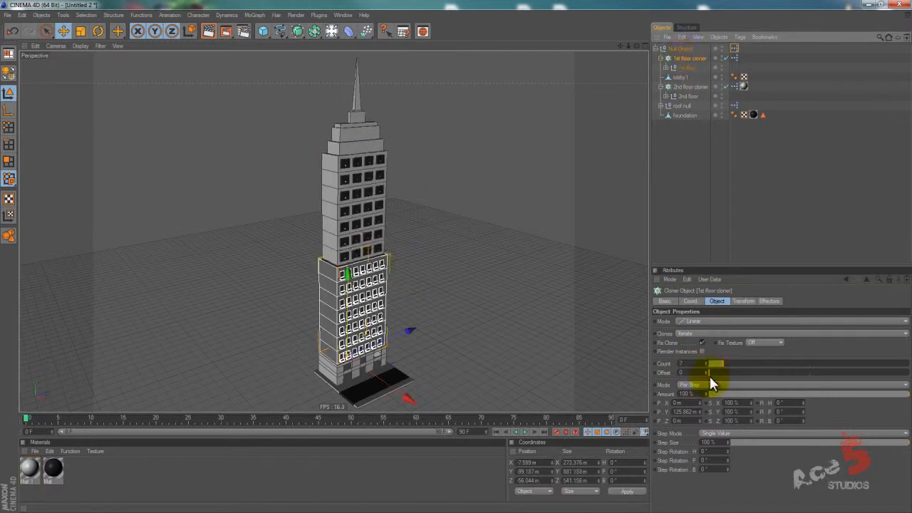
left_click(700, 365)
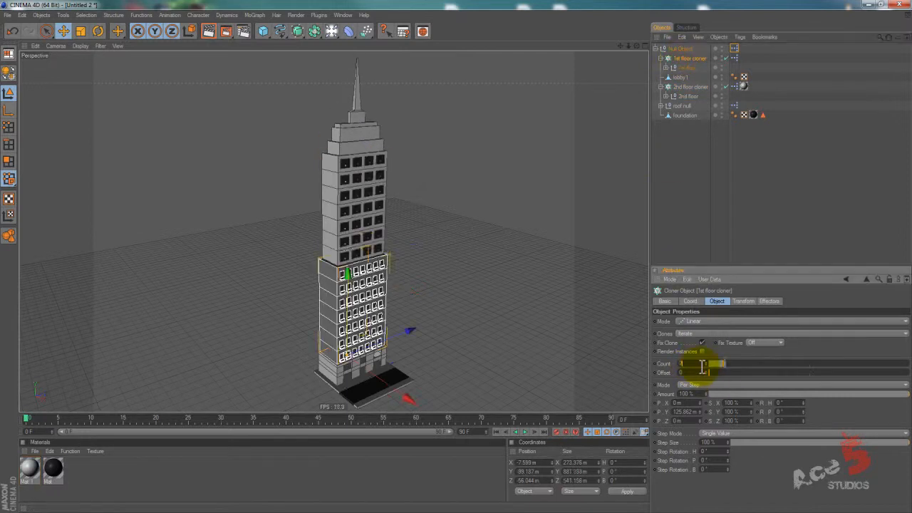
left_click(680, 106)
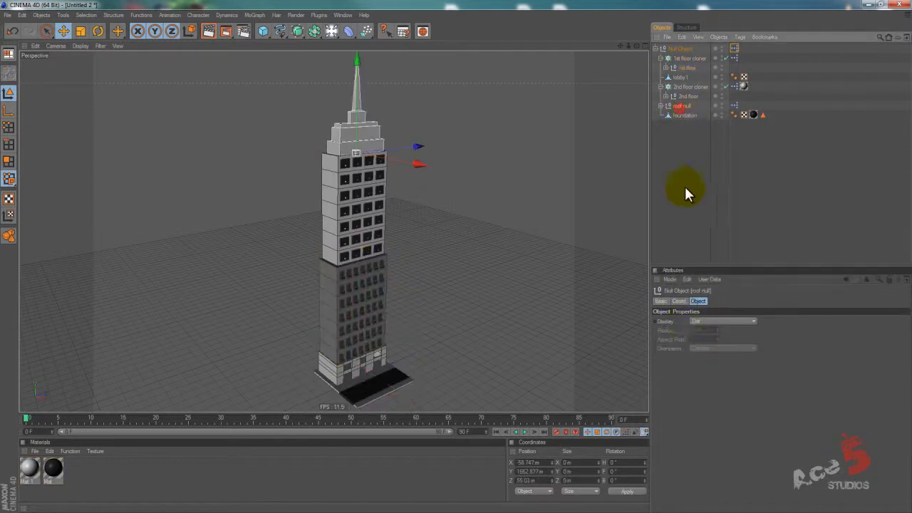
left_click(689, 86)
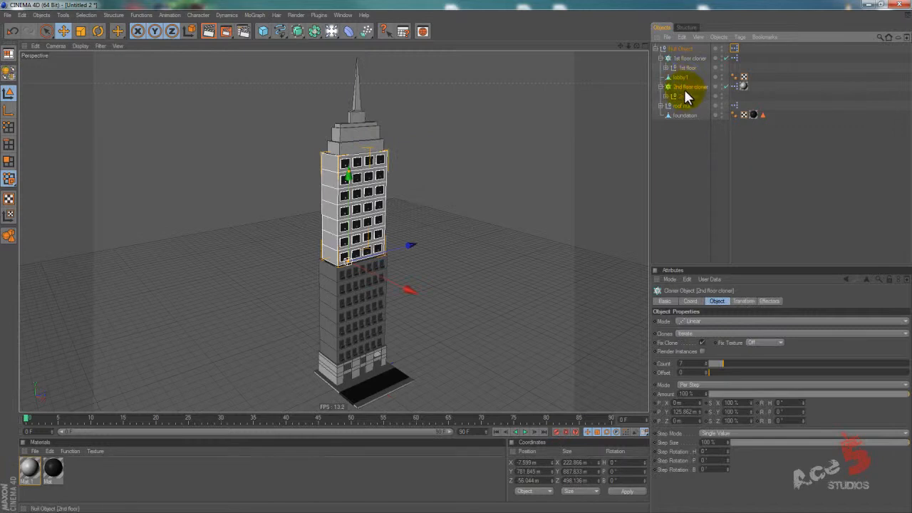
left_click(694, 366)
scroll(694, 367, "up", 1)
scroll(694, 367, "down", 1)
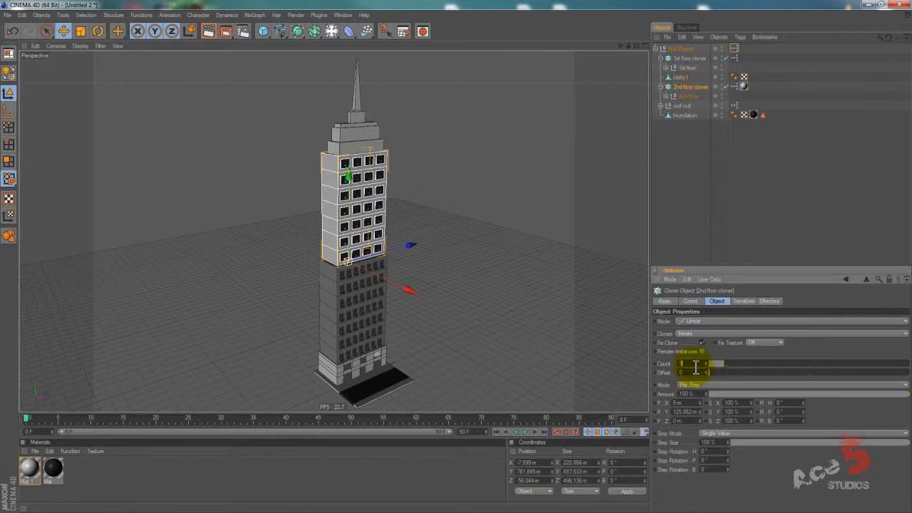
Vary the 1st floor cloner's count and leave it at 8.
left_click(686, 58)
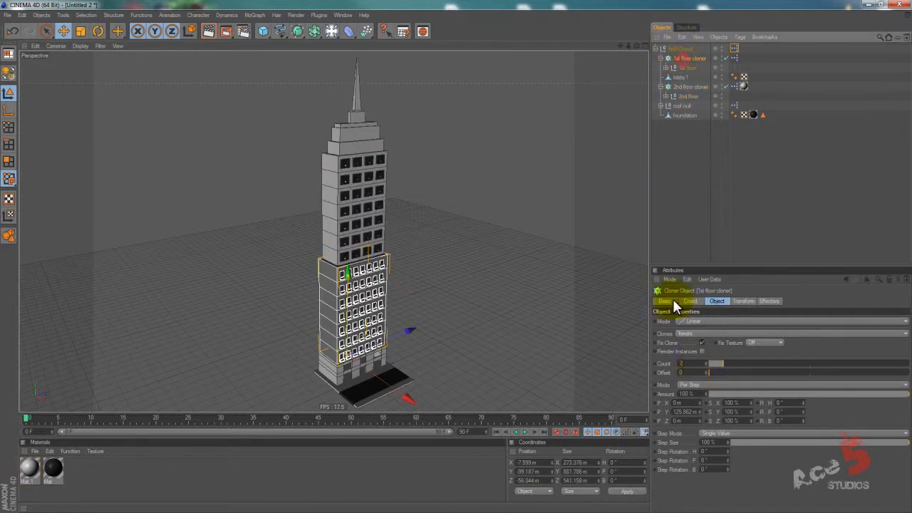
left_click(696, 360)
scroll(697, 363, "down", 2)
scroll(697, 363, "up", 2)
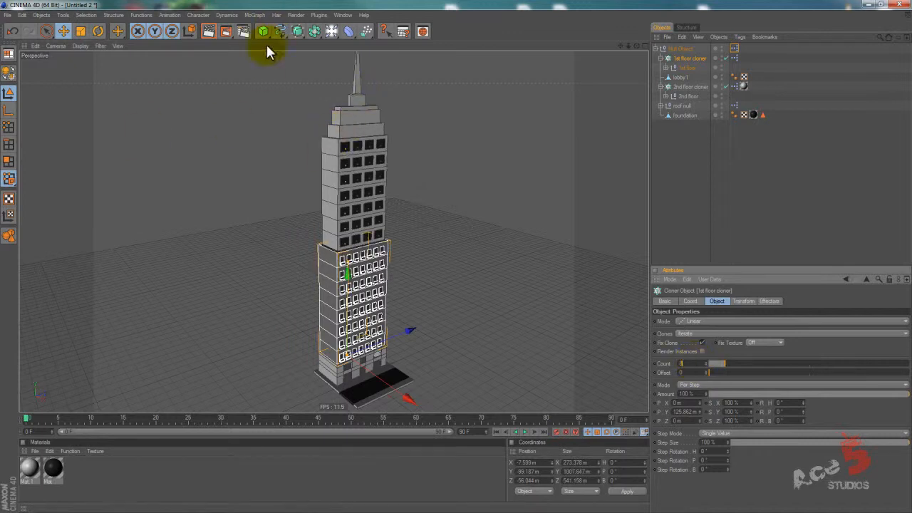
left_click_drag(314, 32, 490, 77)
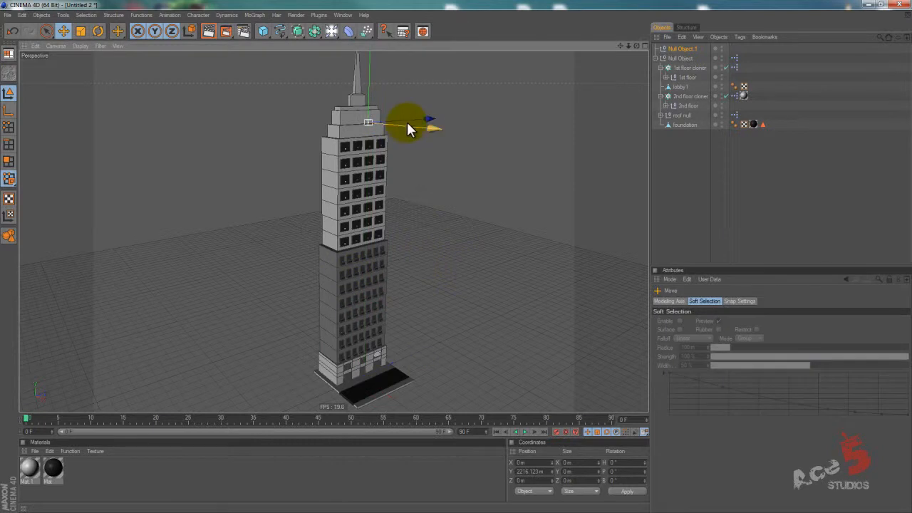
left_click_drag(409, 118, 460, 263)
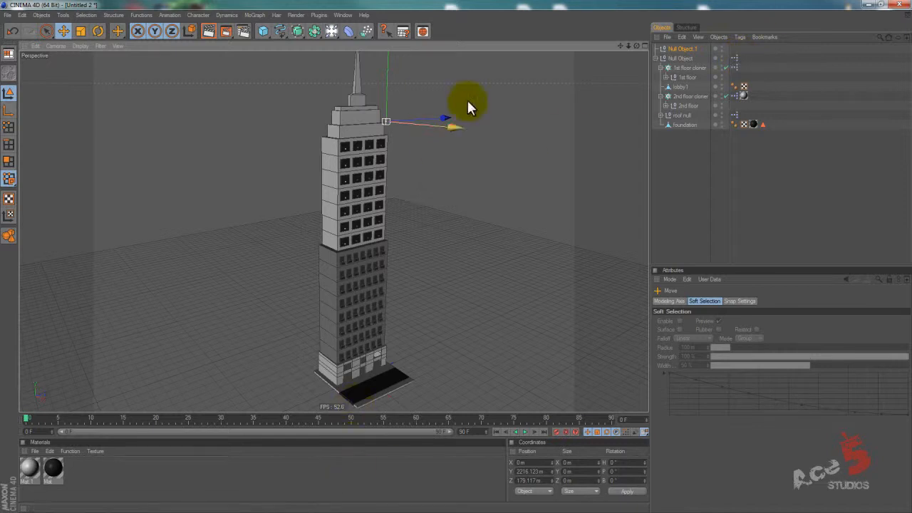
left_click(687, 69)
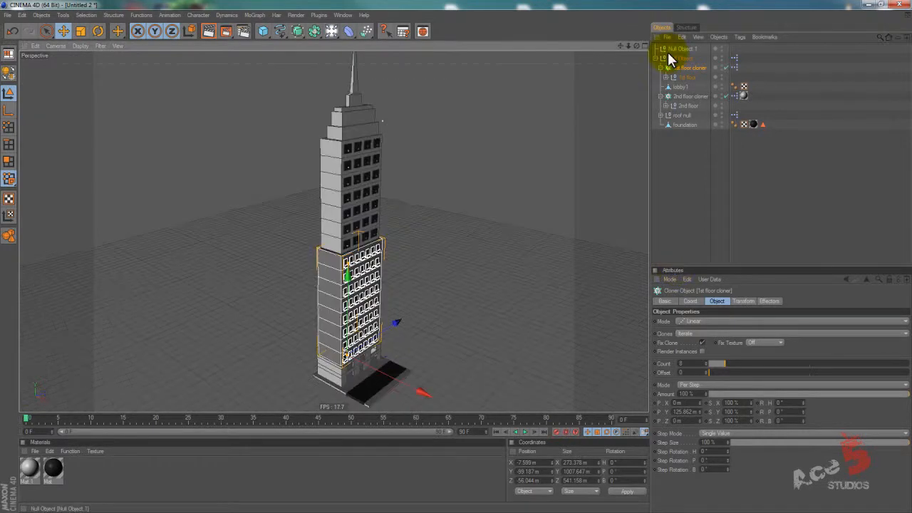
left_click(680, 46)
key("Delete")
left_click_drag(406, 131, 465, 268, "alt")
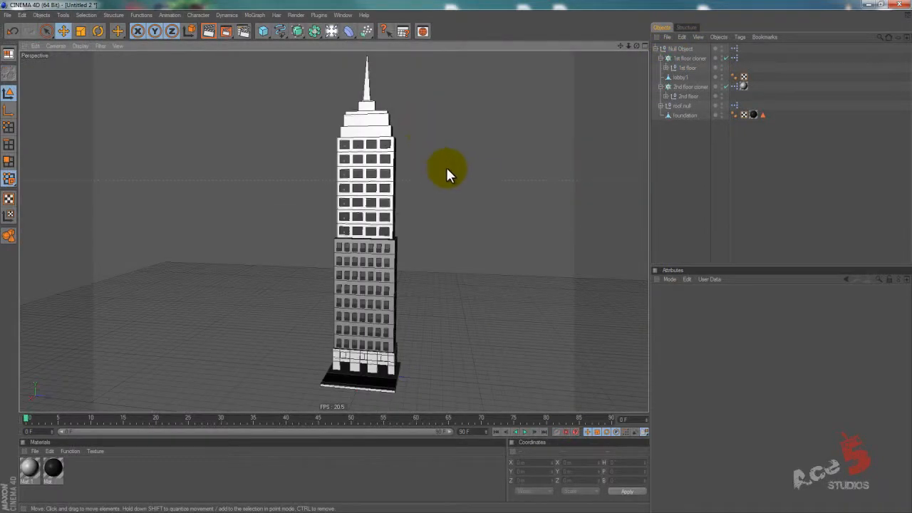
mouse_move(438, 258)
left_mouse_down("alt")
mouse_move(426, 254)
mouse_move(456, 256)
left_mouse_up("alt")
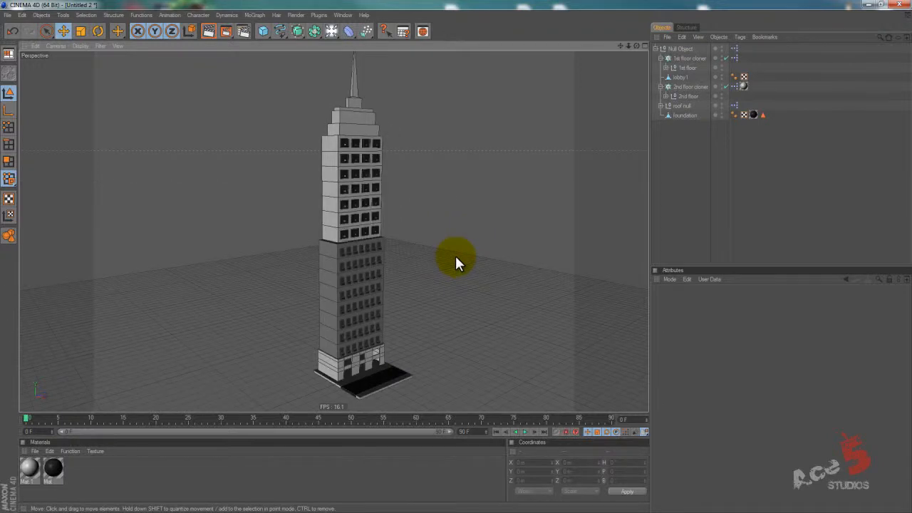
left_click(665, 94)
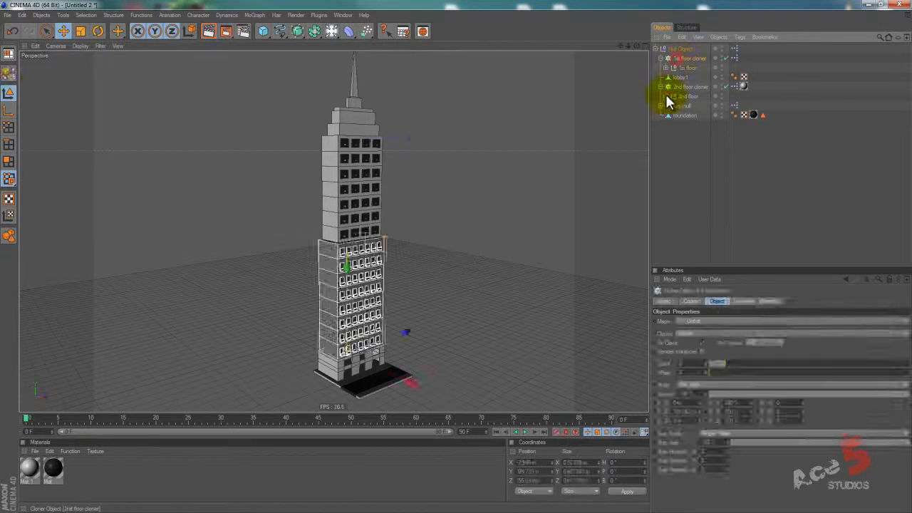
left_click(670, 106)
left_click(677, 115)
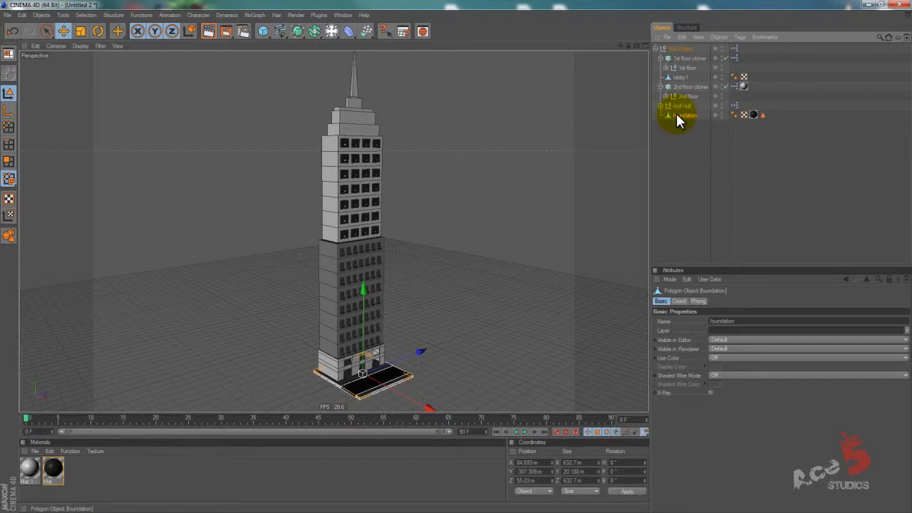
Expand the 1st floor group and scale its floor1 base along Y to a height of about 135 m.
left_click_drag(676, 114, 666, 65)
left_click(665, 67)
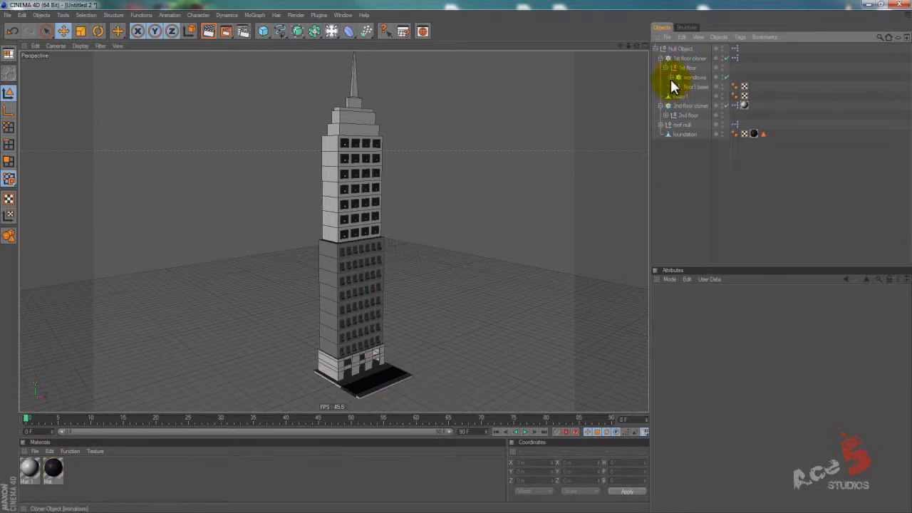
left_click(685, 86)
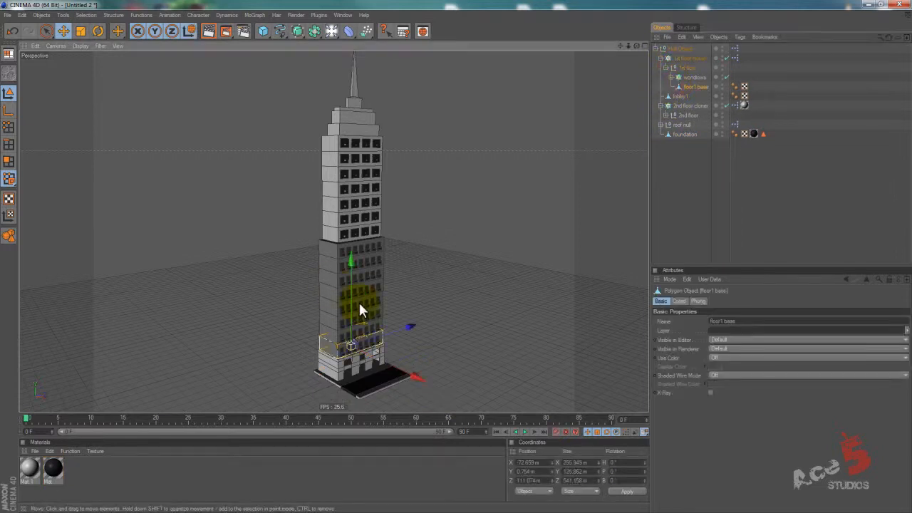
left_click(11, 110)
key("t")
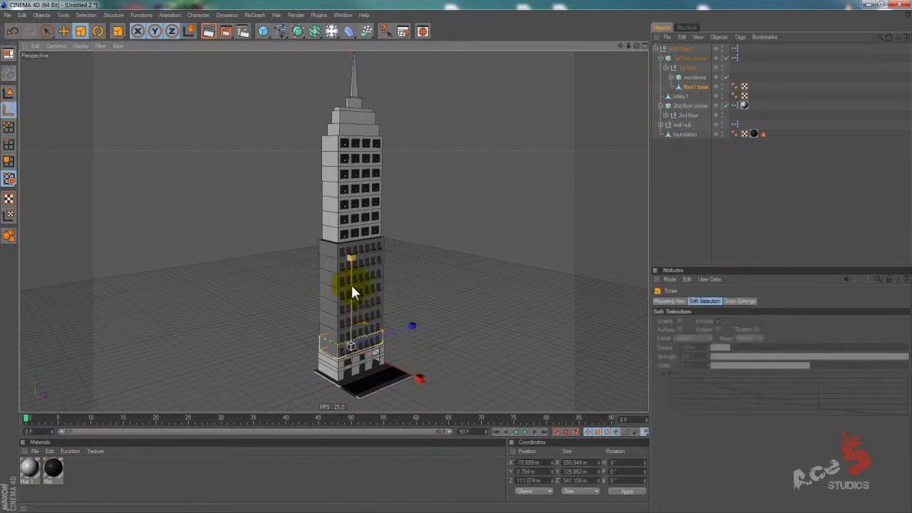
left_click(8, 92)
left_click_drag(349, 279, 556, 239)
left_click(442, 226)
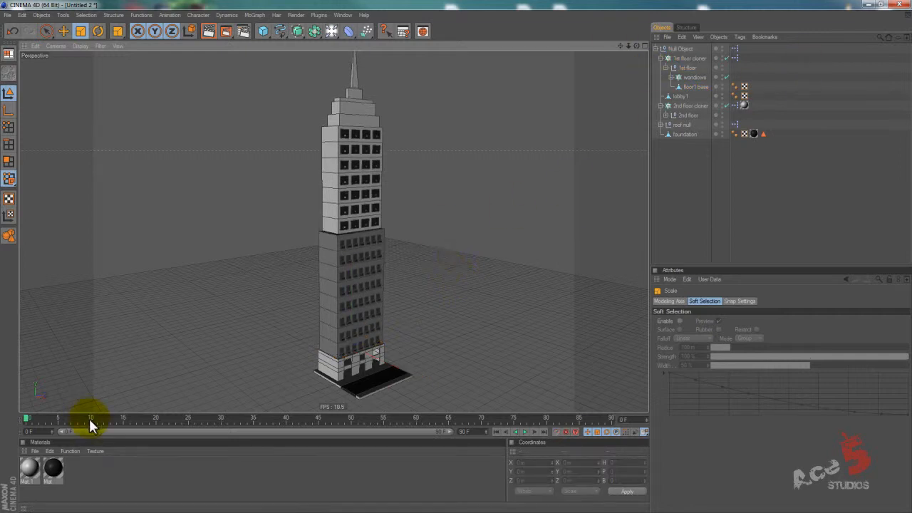
Vary the 1st floor cloner's count to check that the upper section and roof follow the taller floor.
left_click_drag(44, 419, 2, 432)
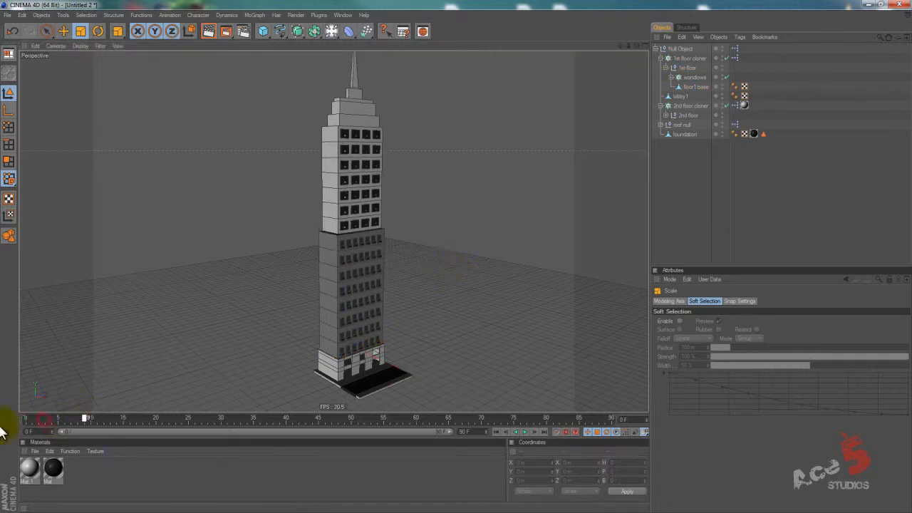
left_click(688, 58)
left_click(698, 364)
scroll(697, 364, "up", 1)
scroll(697, 364, "down", 2)
scroll(697, 365, "up", 1)
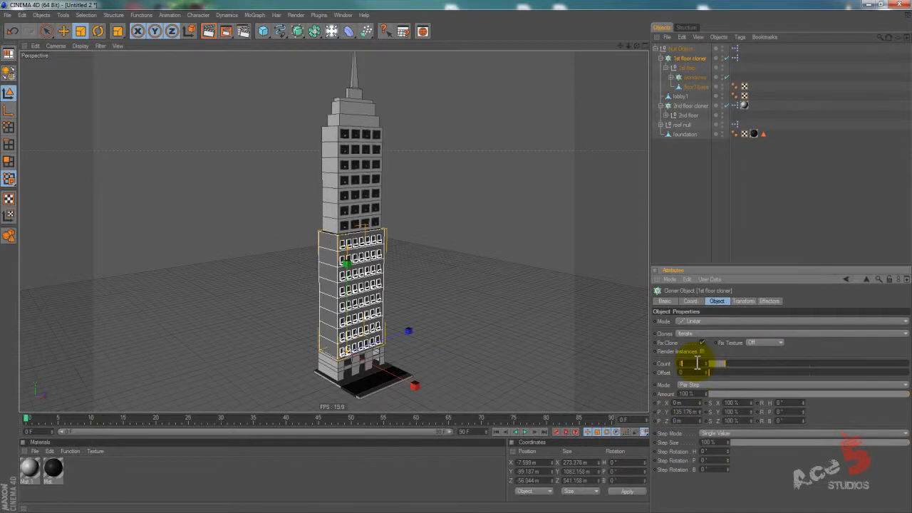
left_click(663, 154)
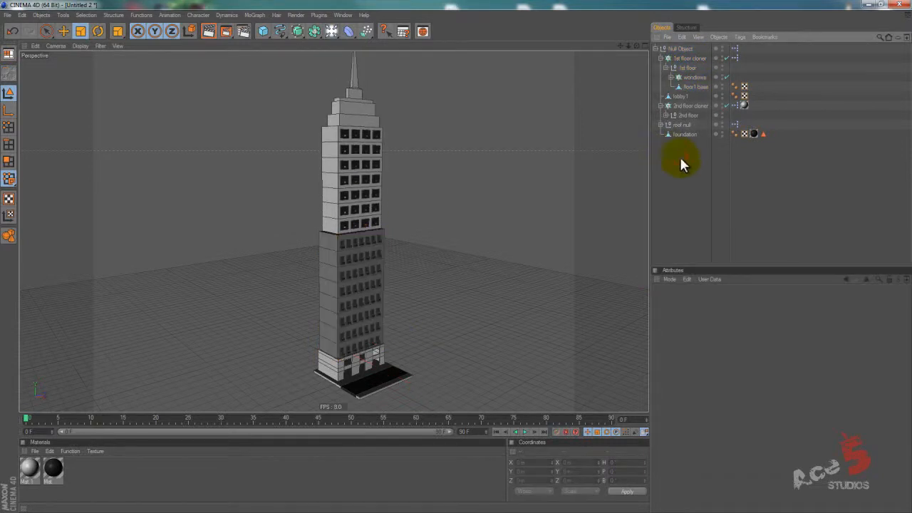